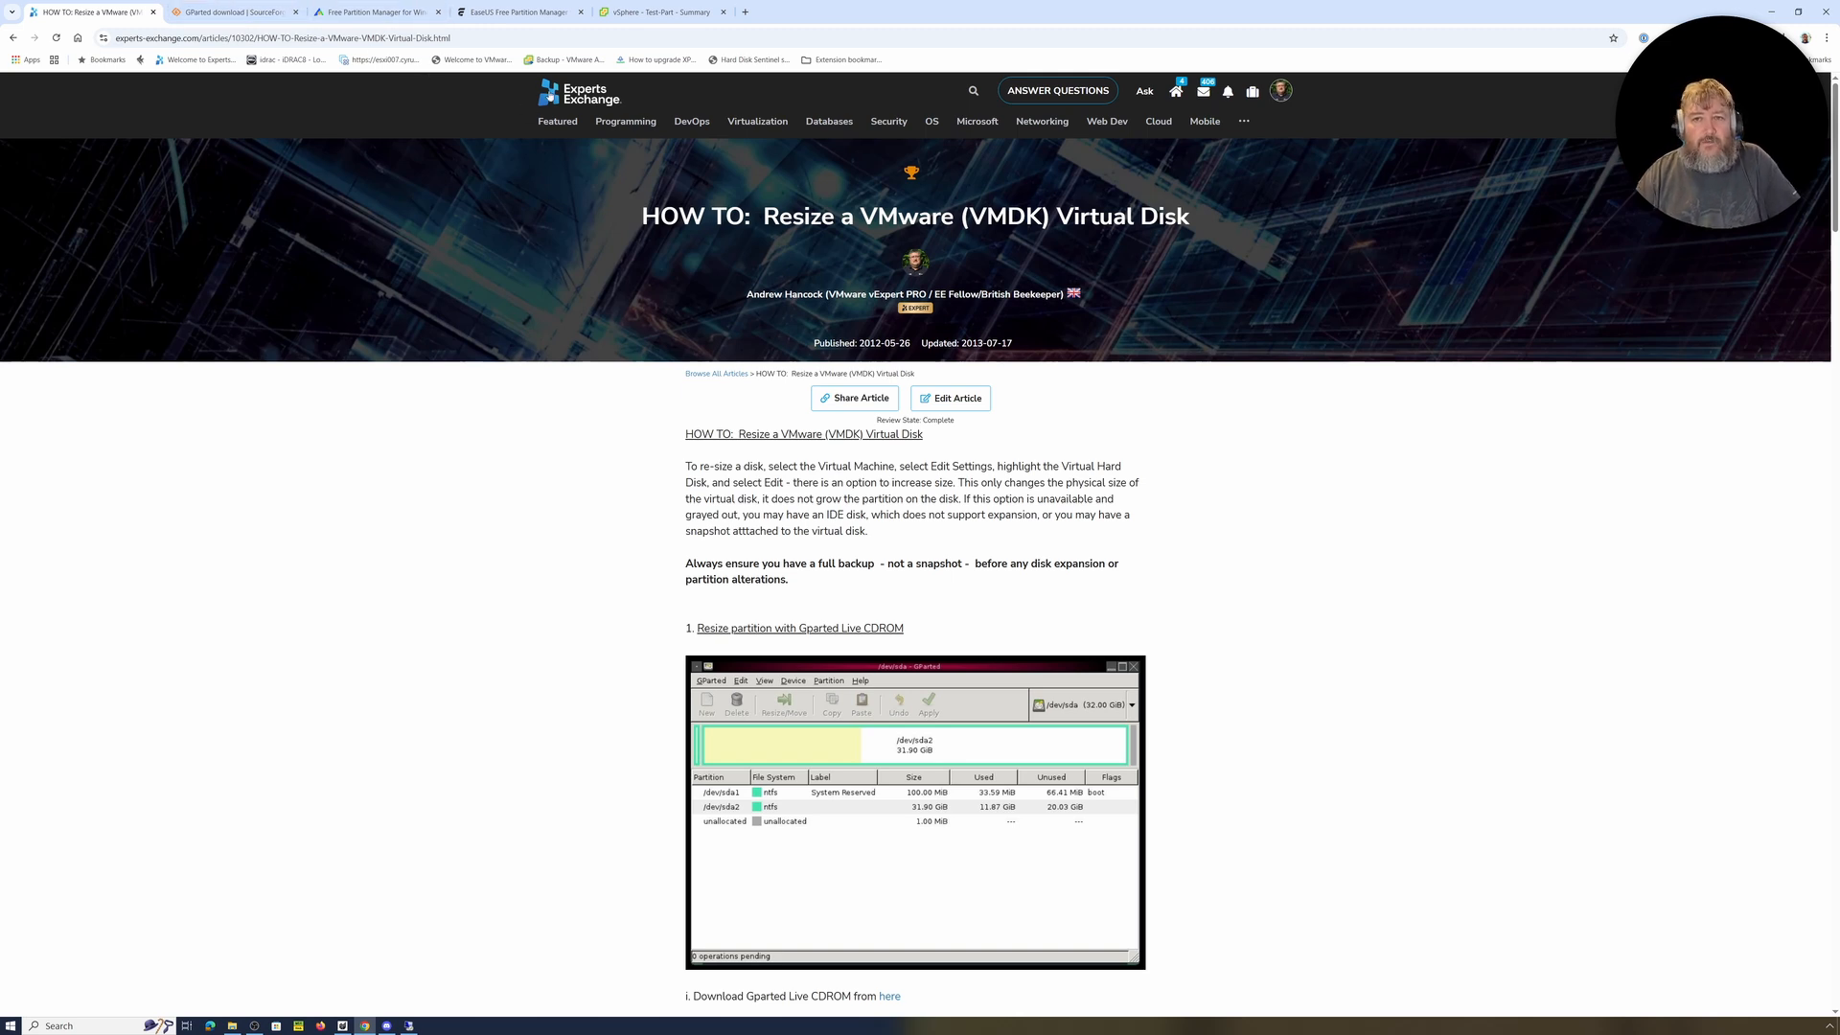
# Examine the EFI system, C: and recovery partitions on Disk 0 in the remote Disk Management session
pyautogui.click(631, 16)
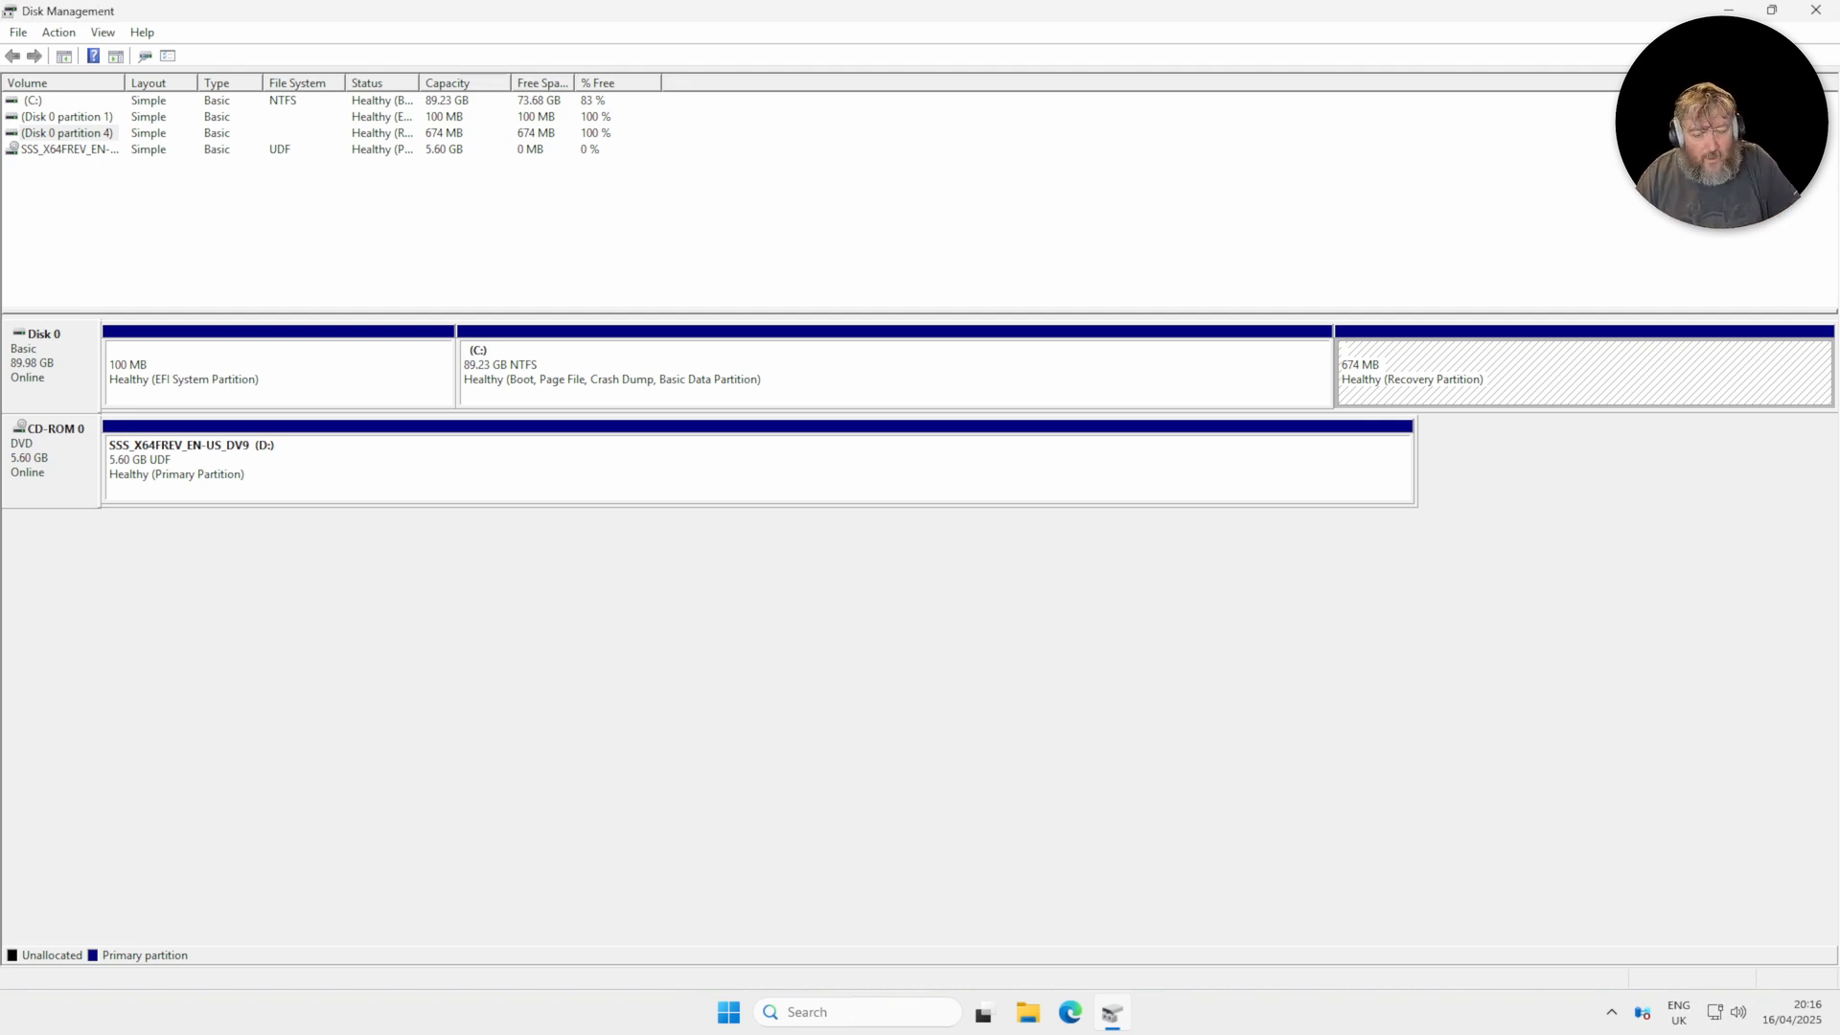
pyautogui.click(180, 383)
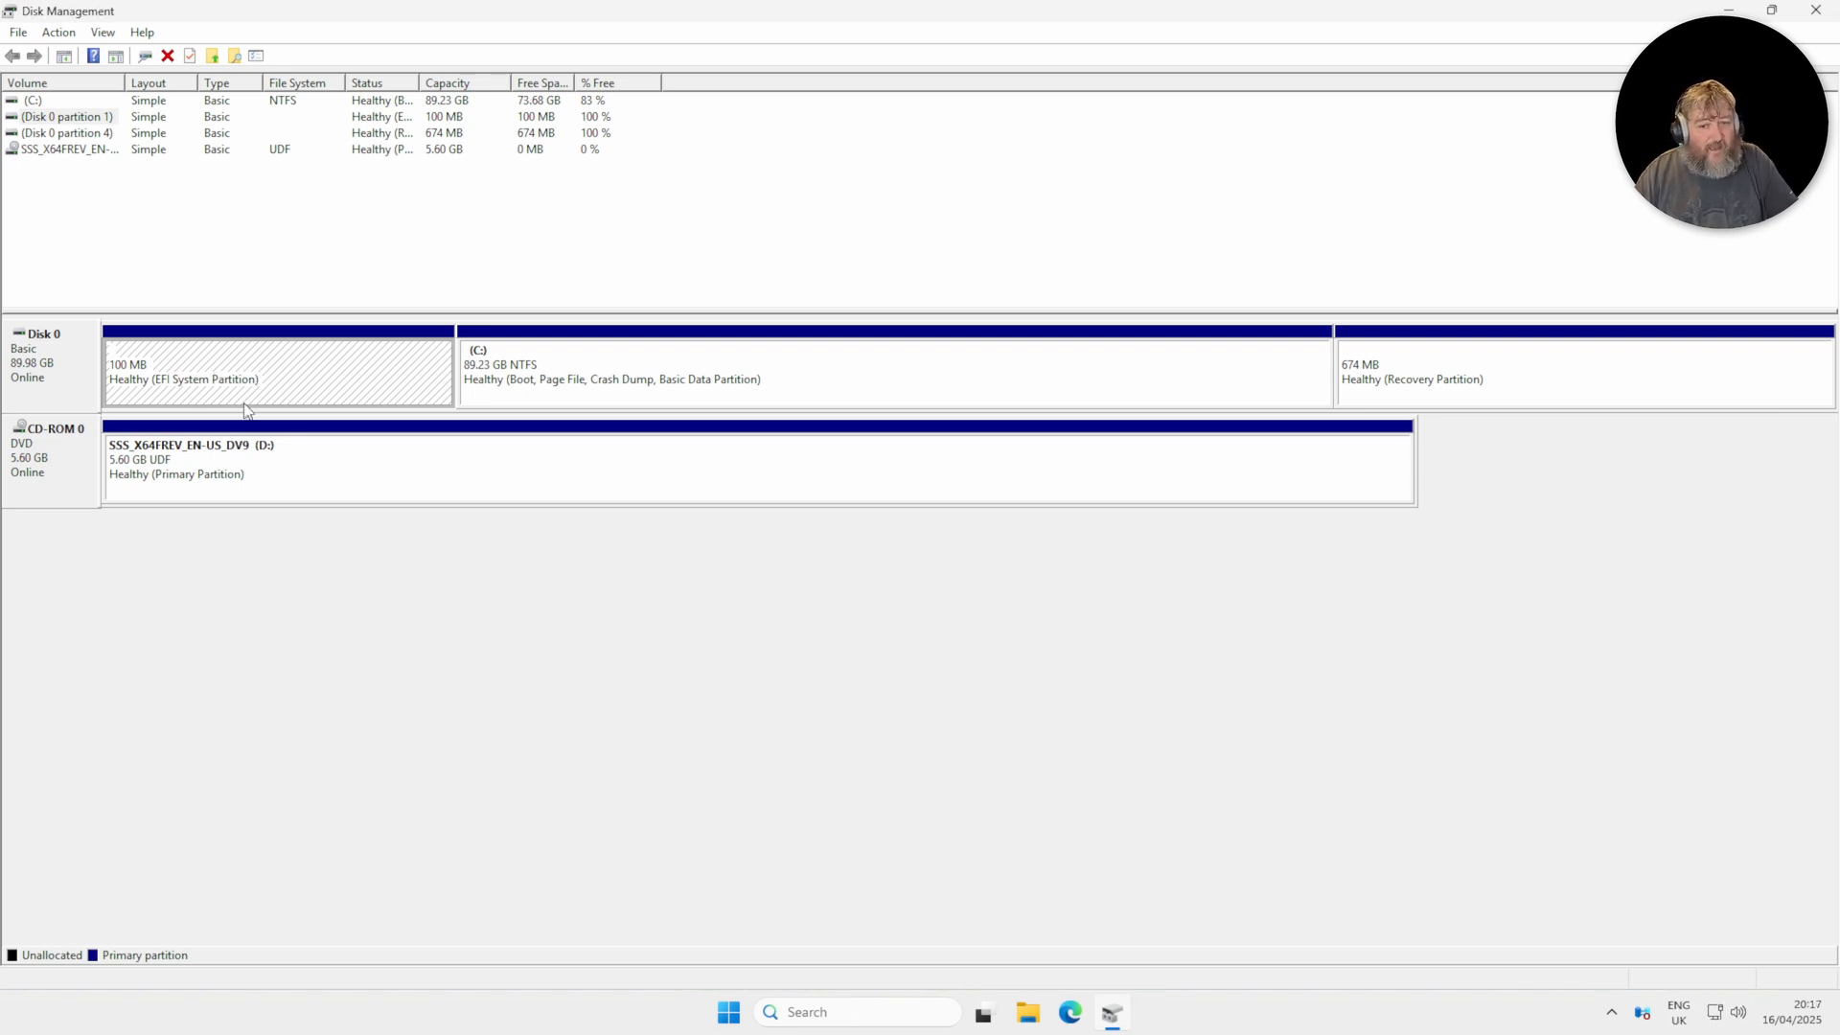
pyautogui.click(564, 397)
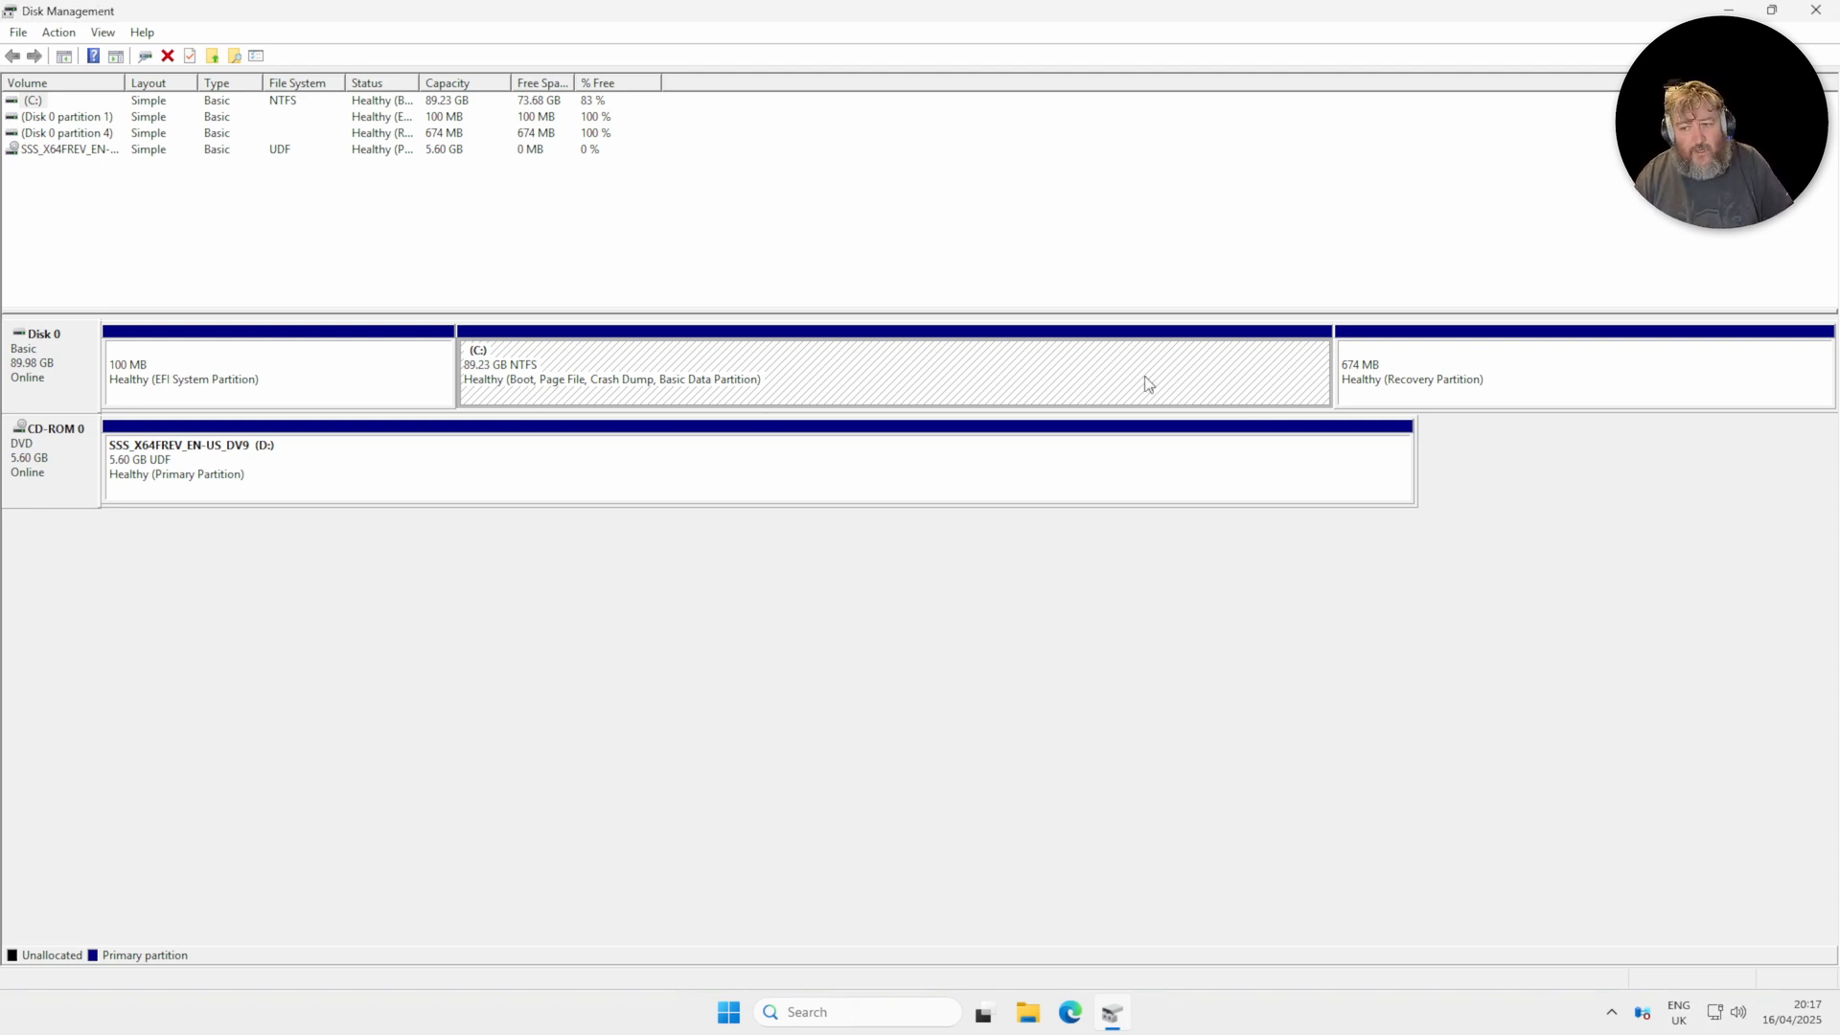
pyautogui.click(1411, 383)
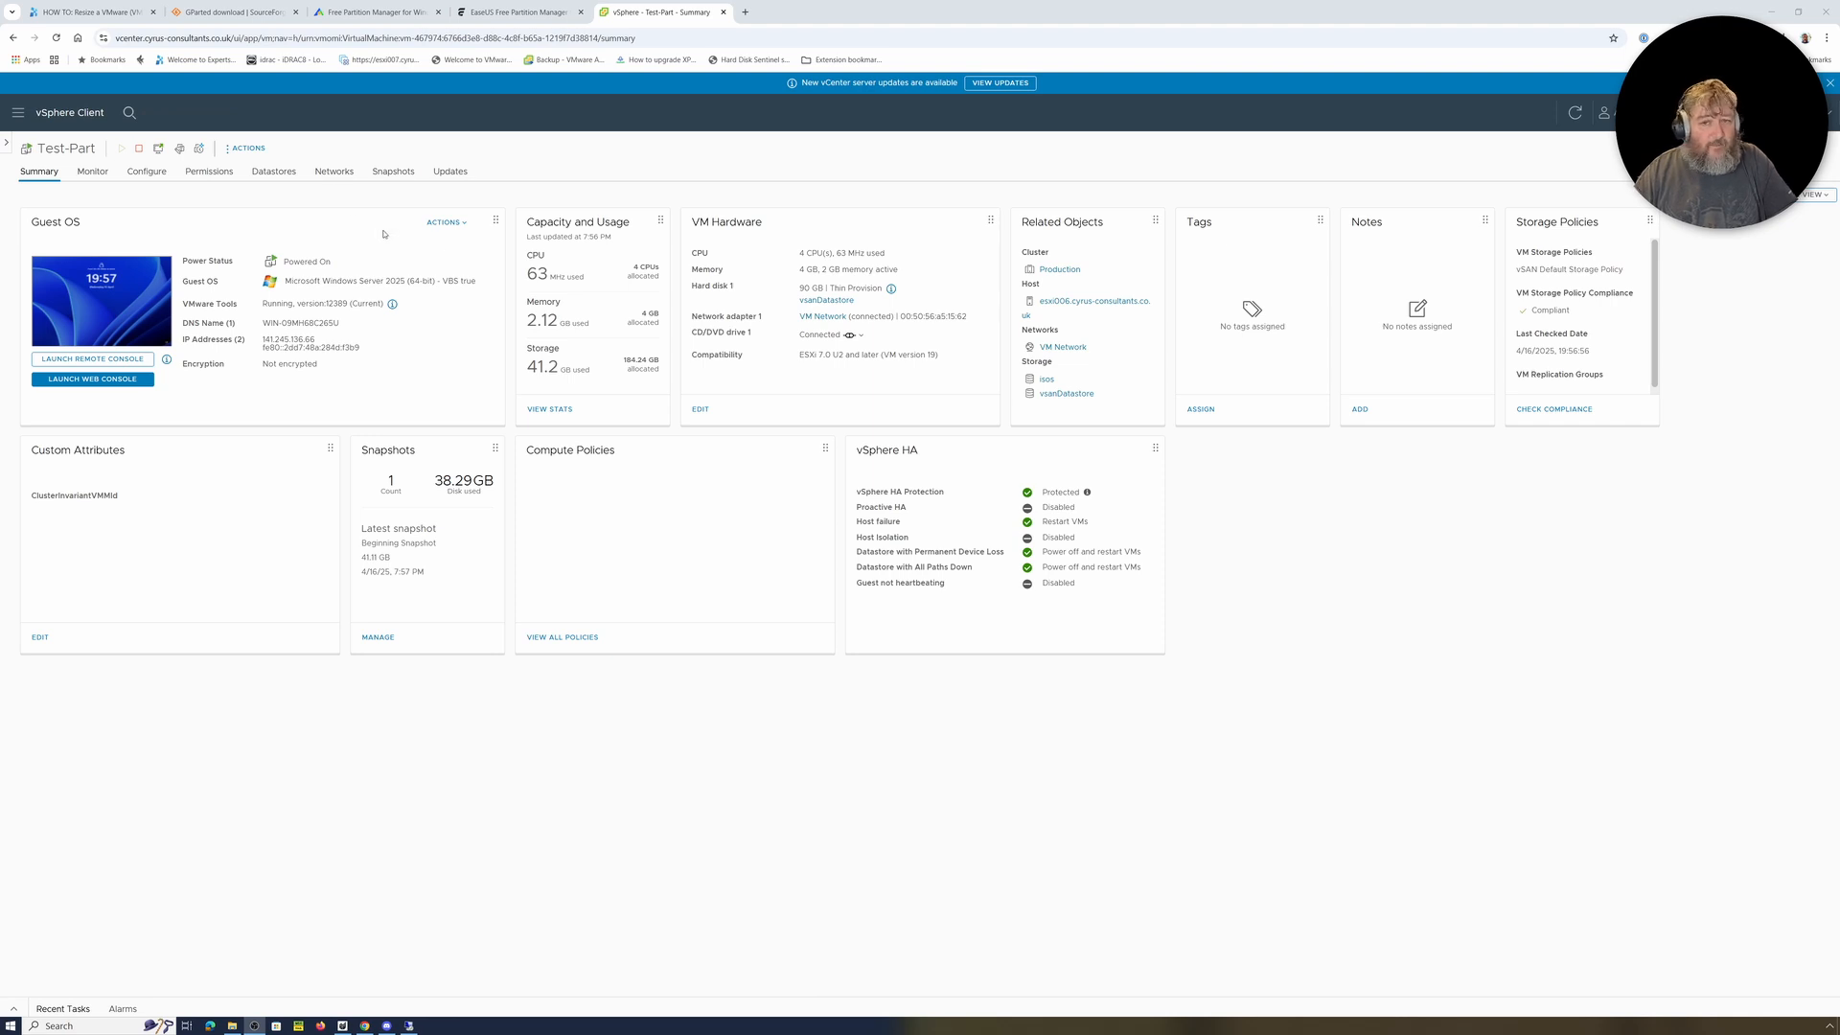
# Switch to the vSphere Client and check whether Test-Part's Hard disk 1 size is editable in the VM settings, without saving
pyautogui.click(251, 151)
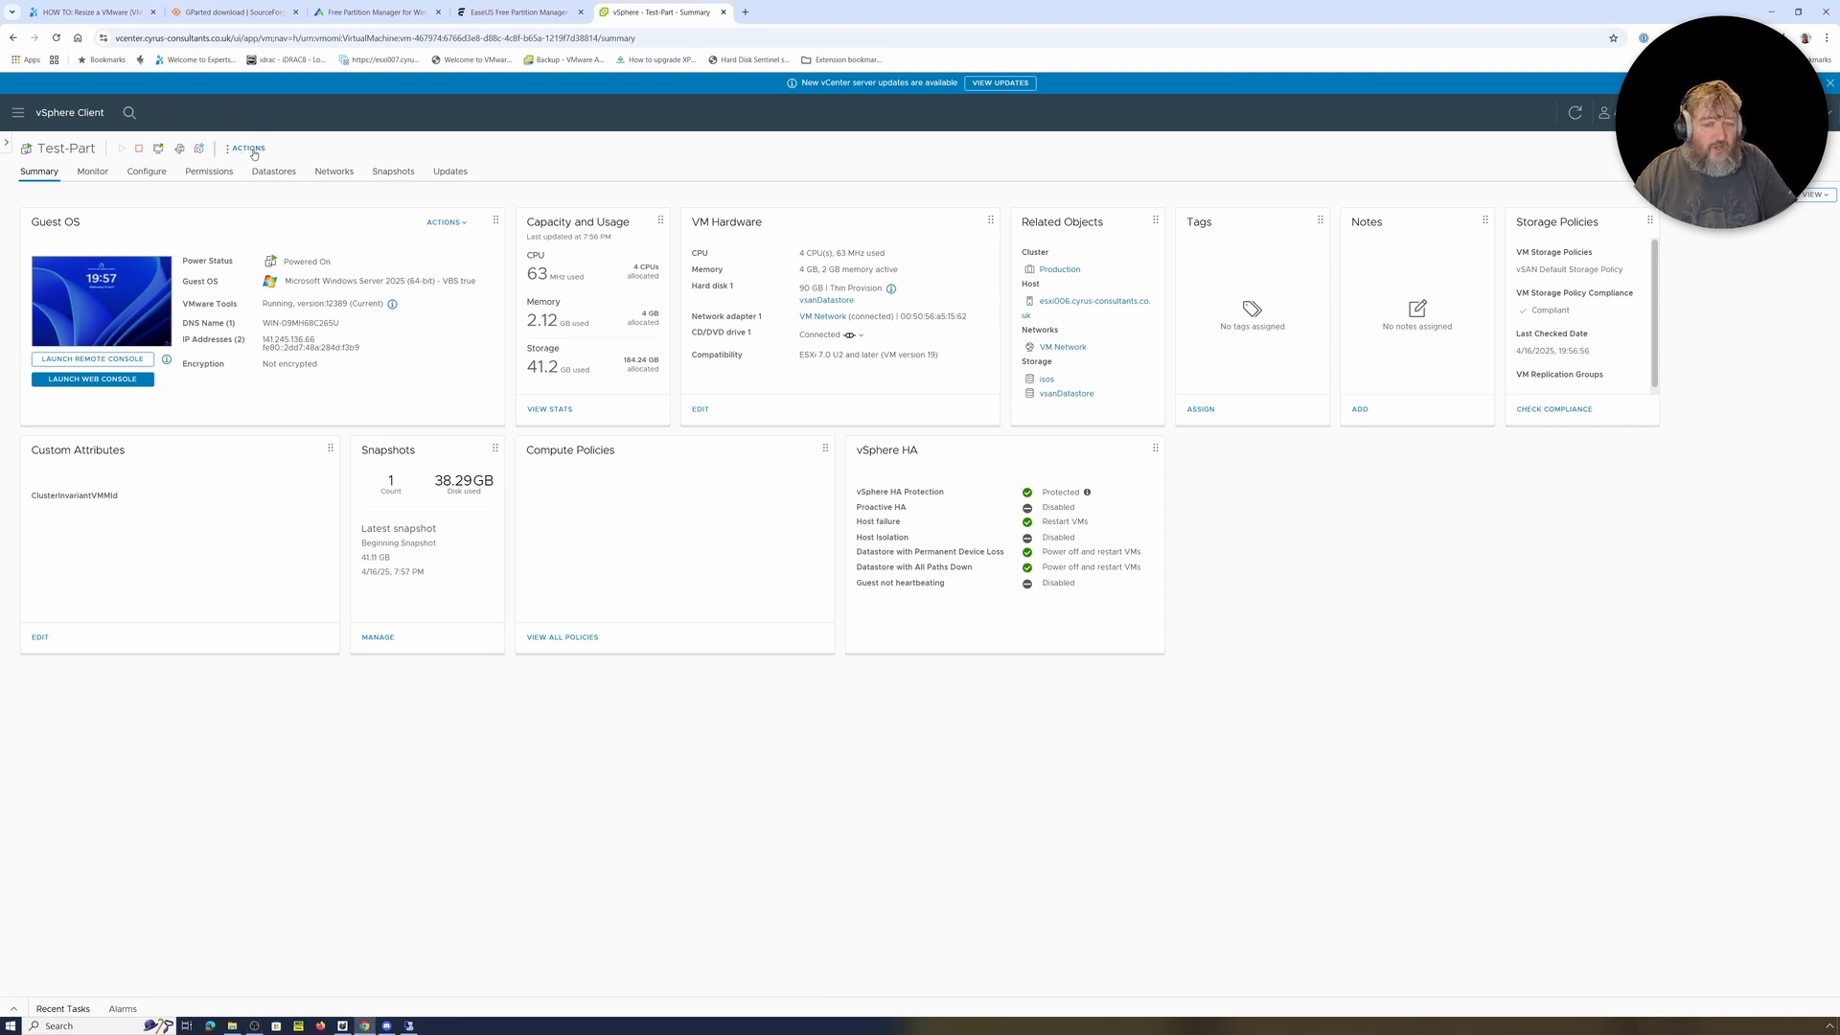
pyautogui.click(251, 150)
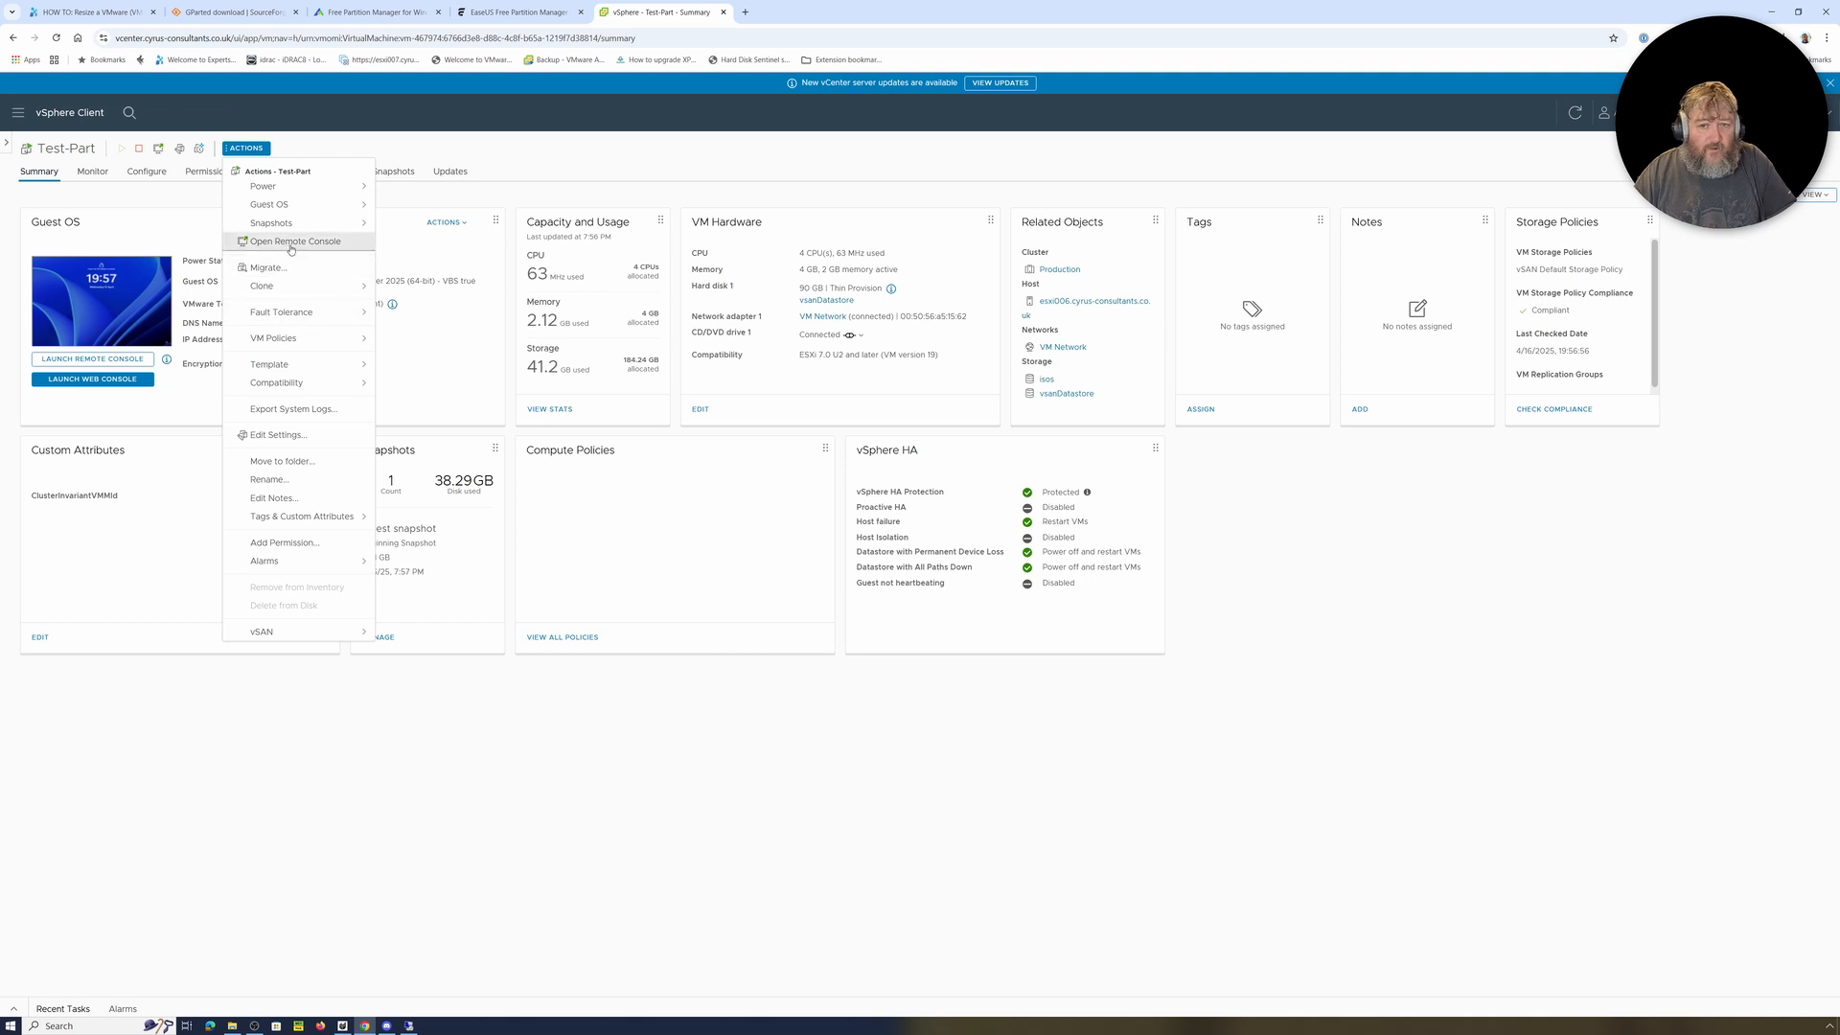
pyautogui.click(287, 436)
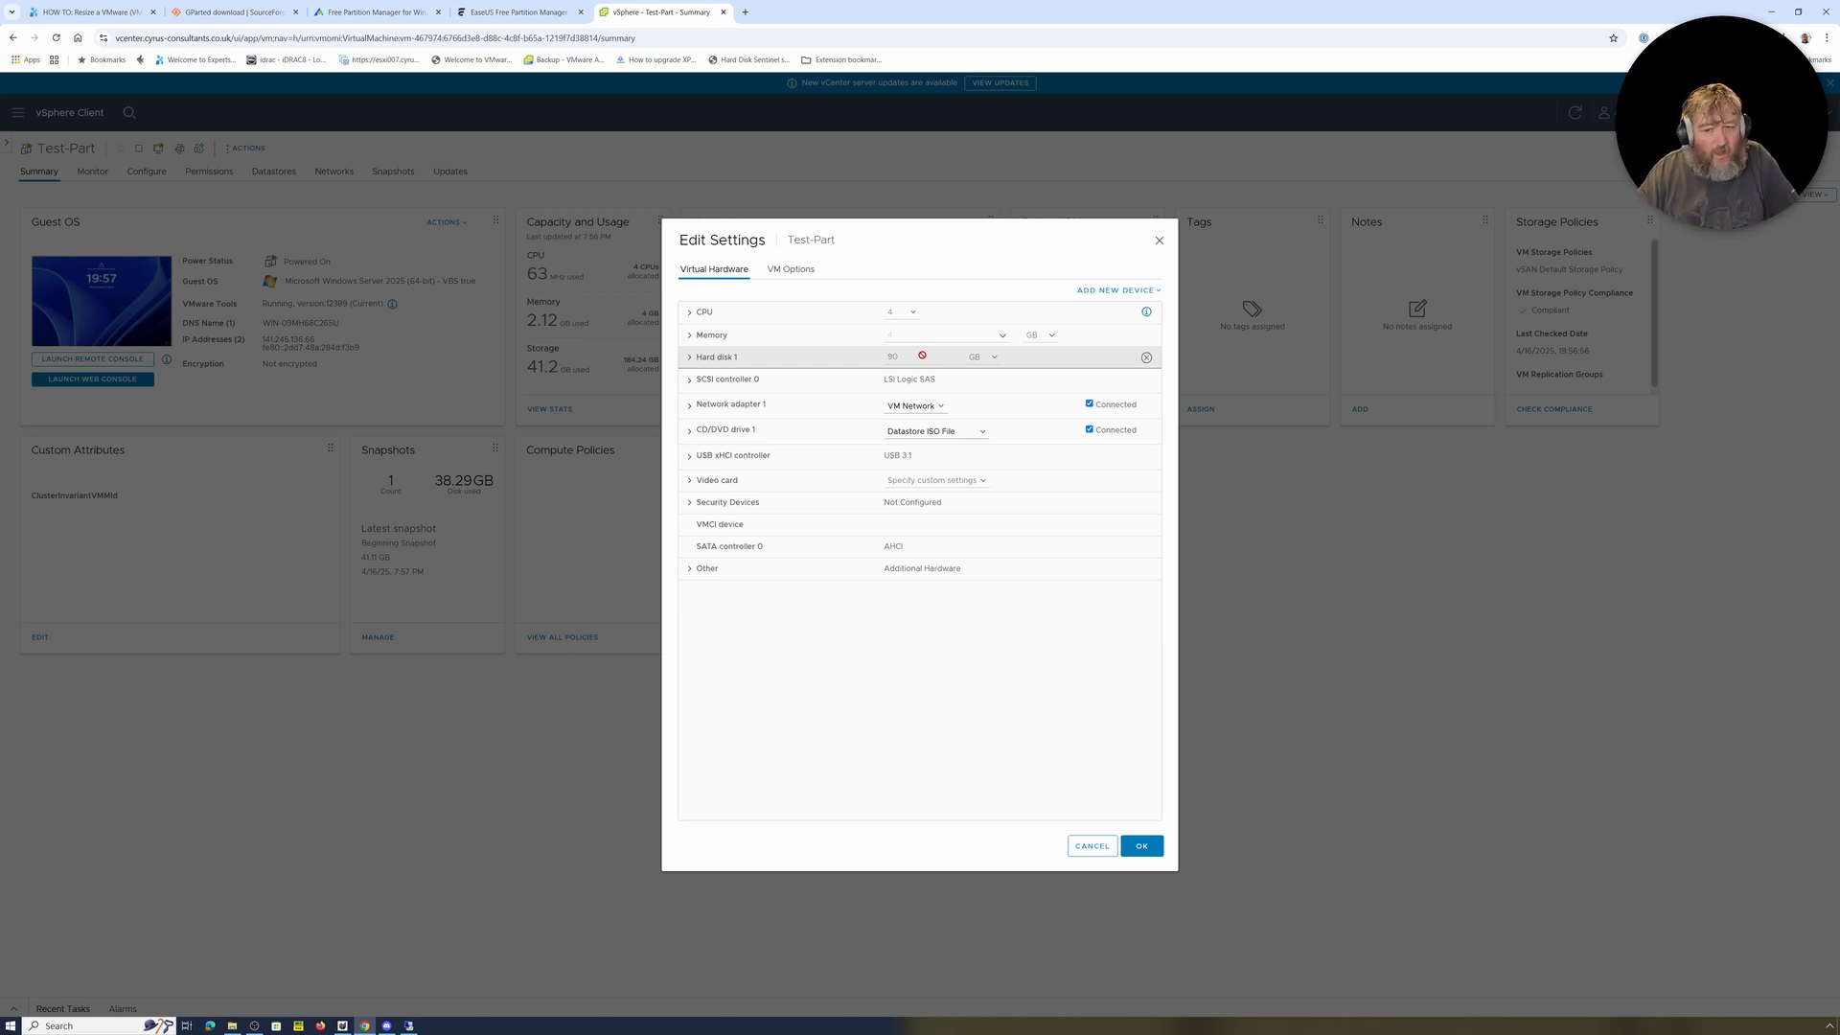
pyautogui.click(1092, 847)
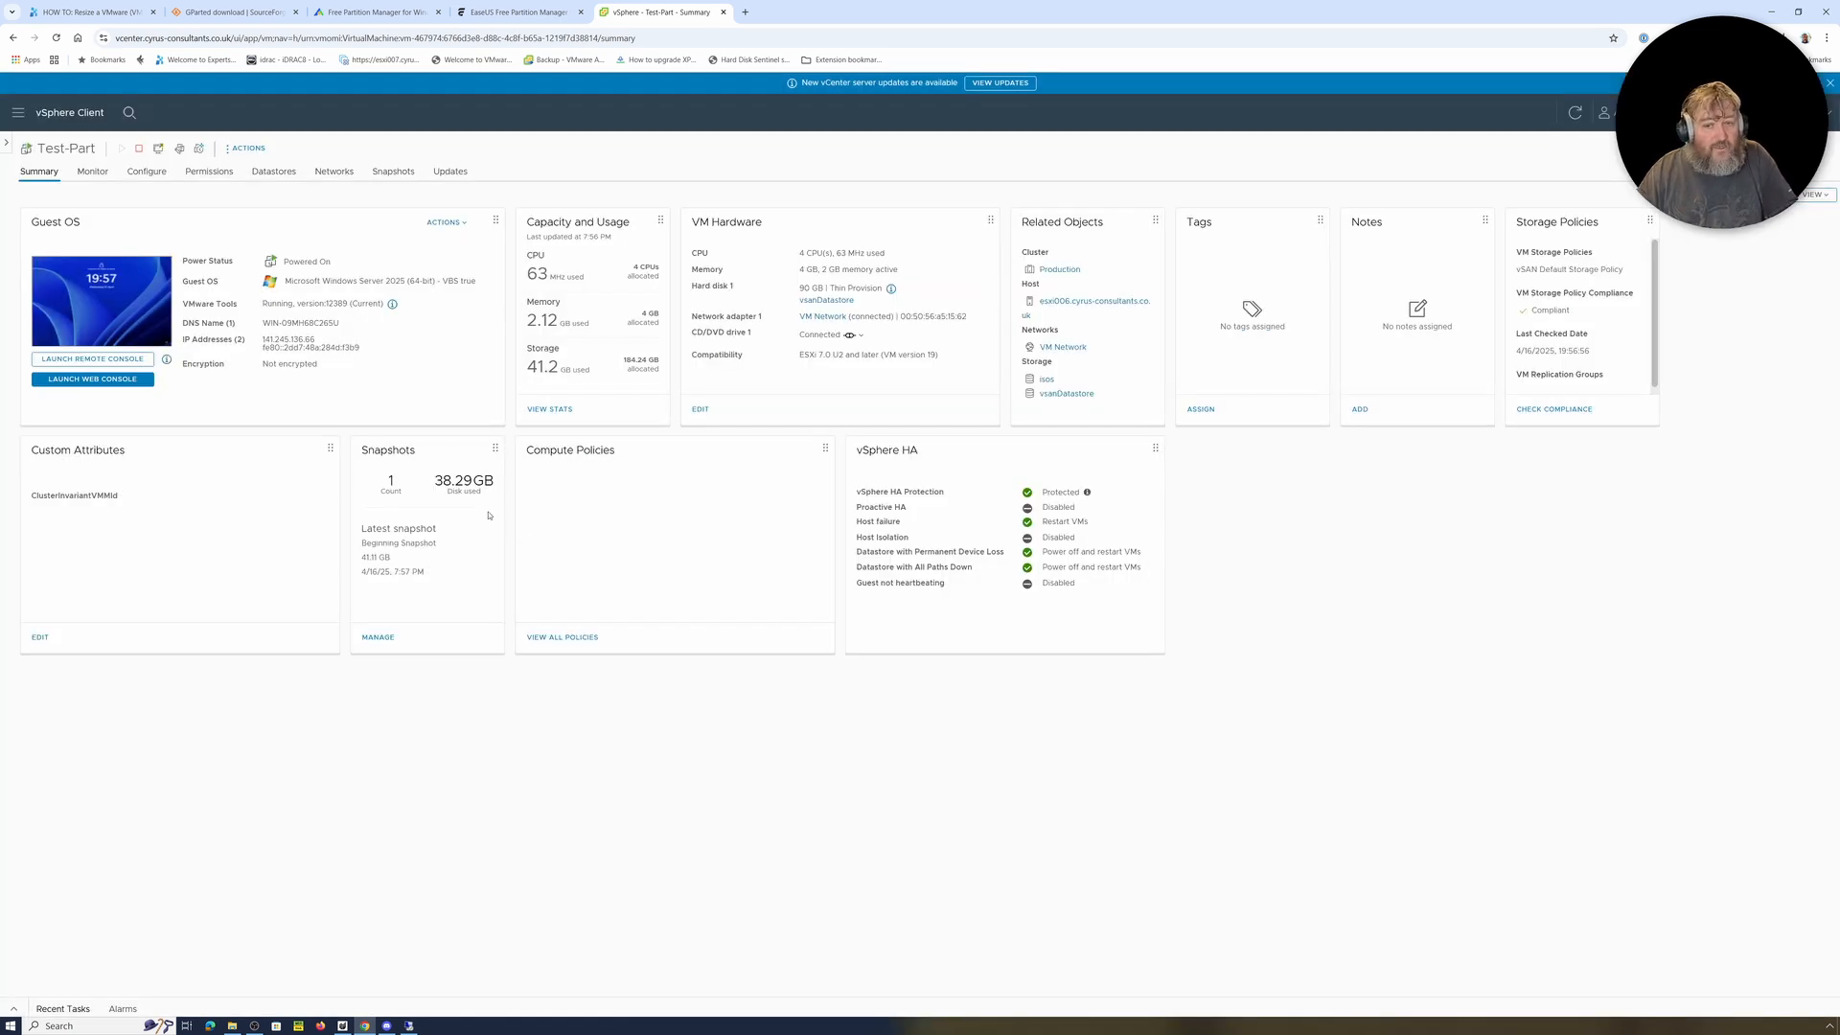
# Delete all snapshots of the Test-Part virtual machine
pyautogui.click(393, 172)
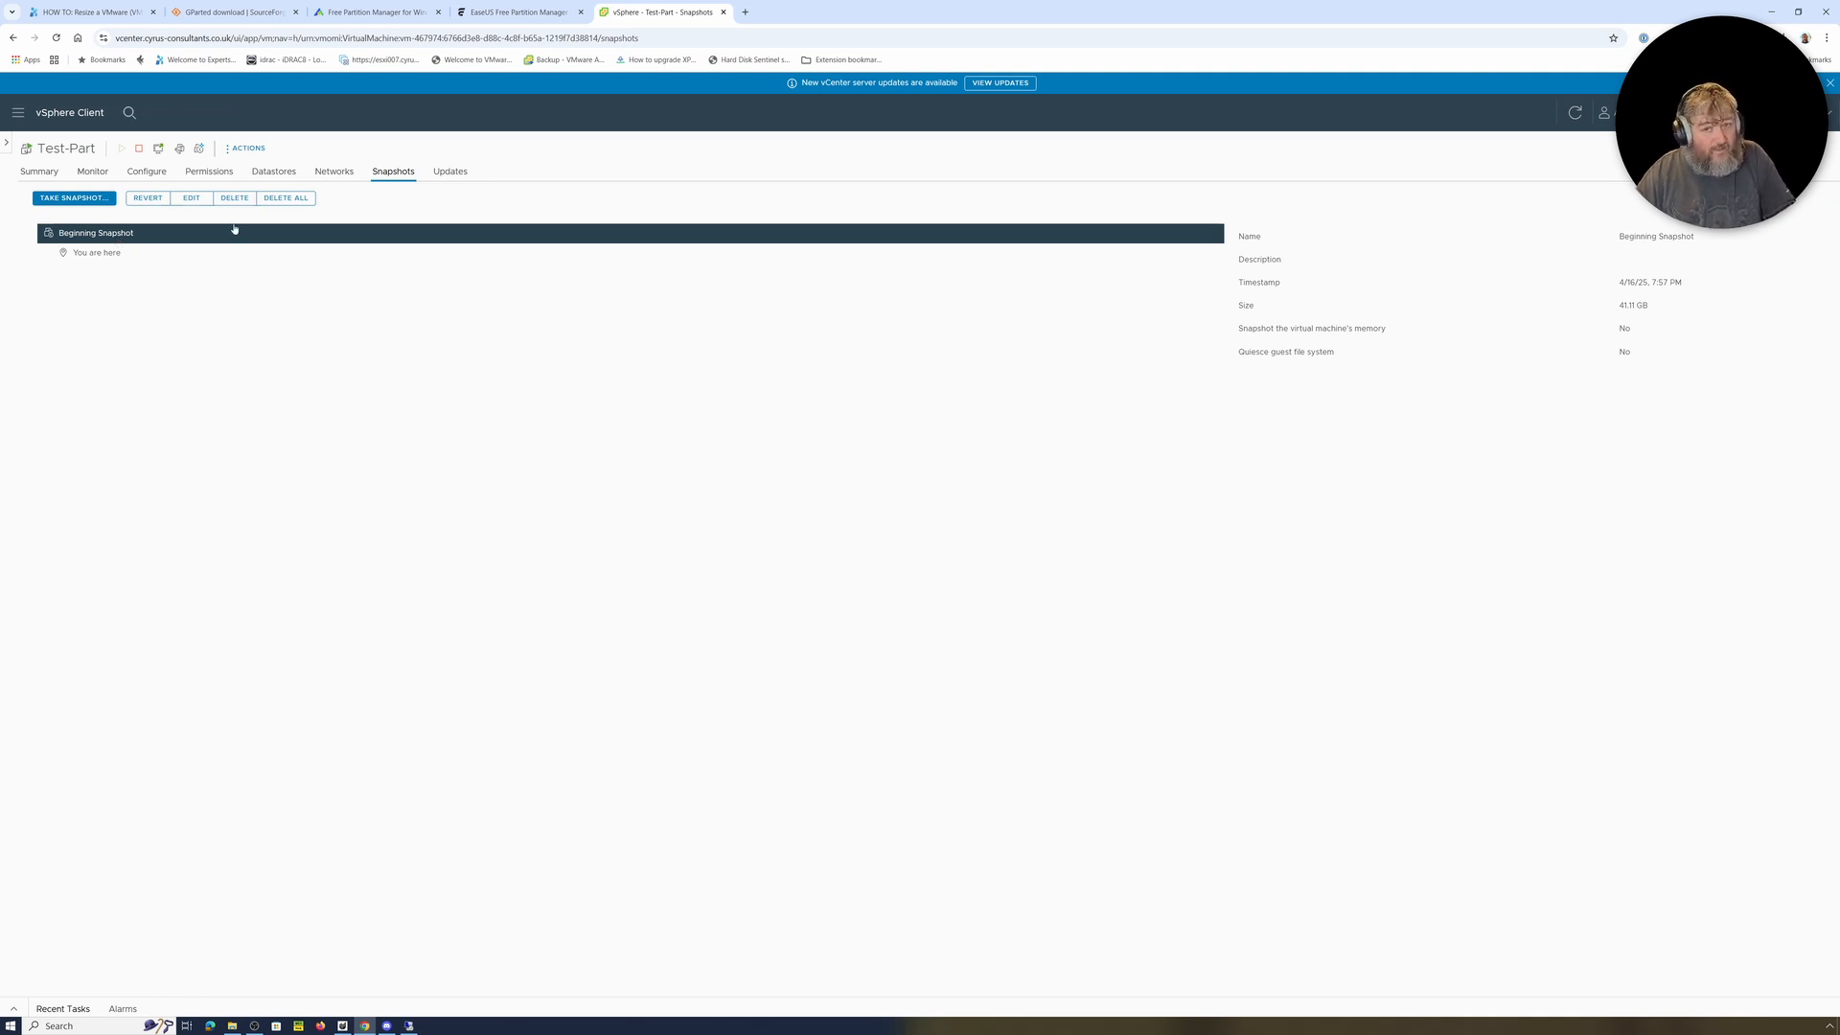
pyautogui.click(288, 197)
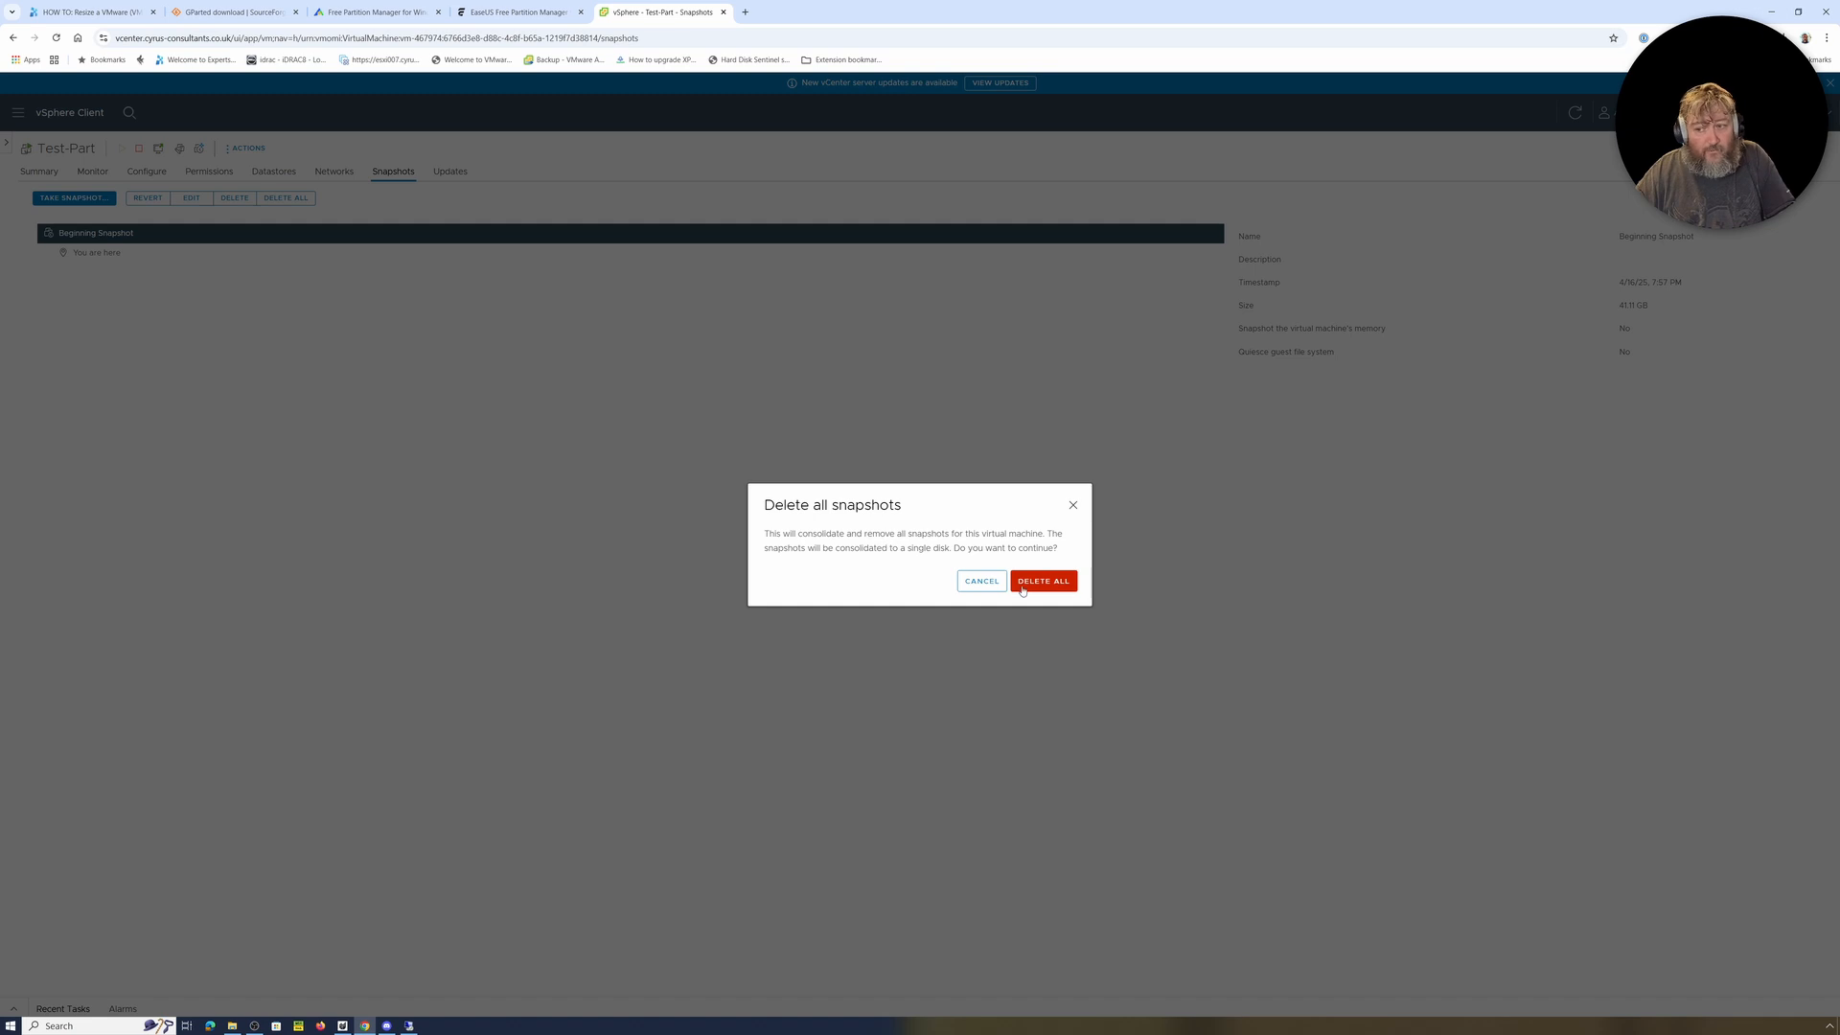
pyautogui.click(1043, 580)
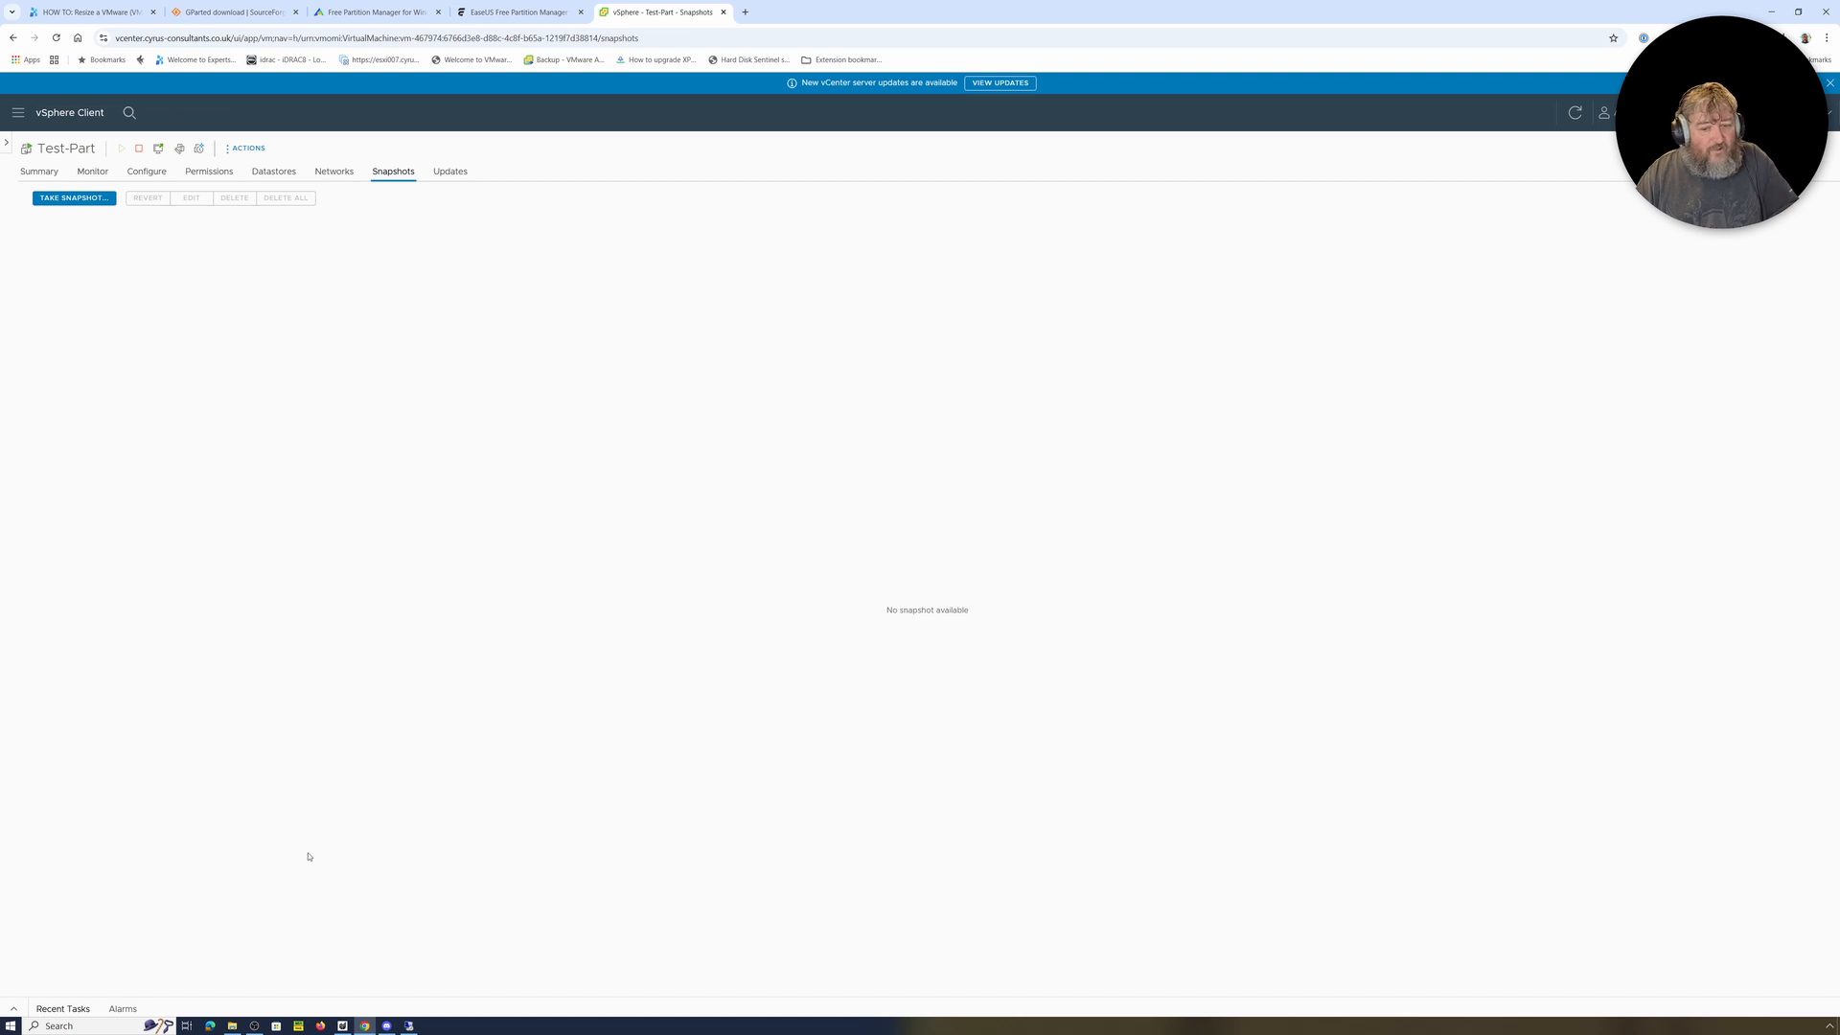
# Check the disk layout in the remote Disk Management session and return to the vSphere Client
pyautogui.click(410, 1027)
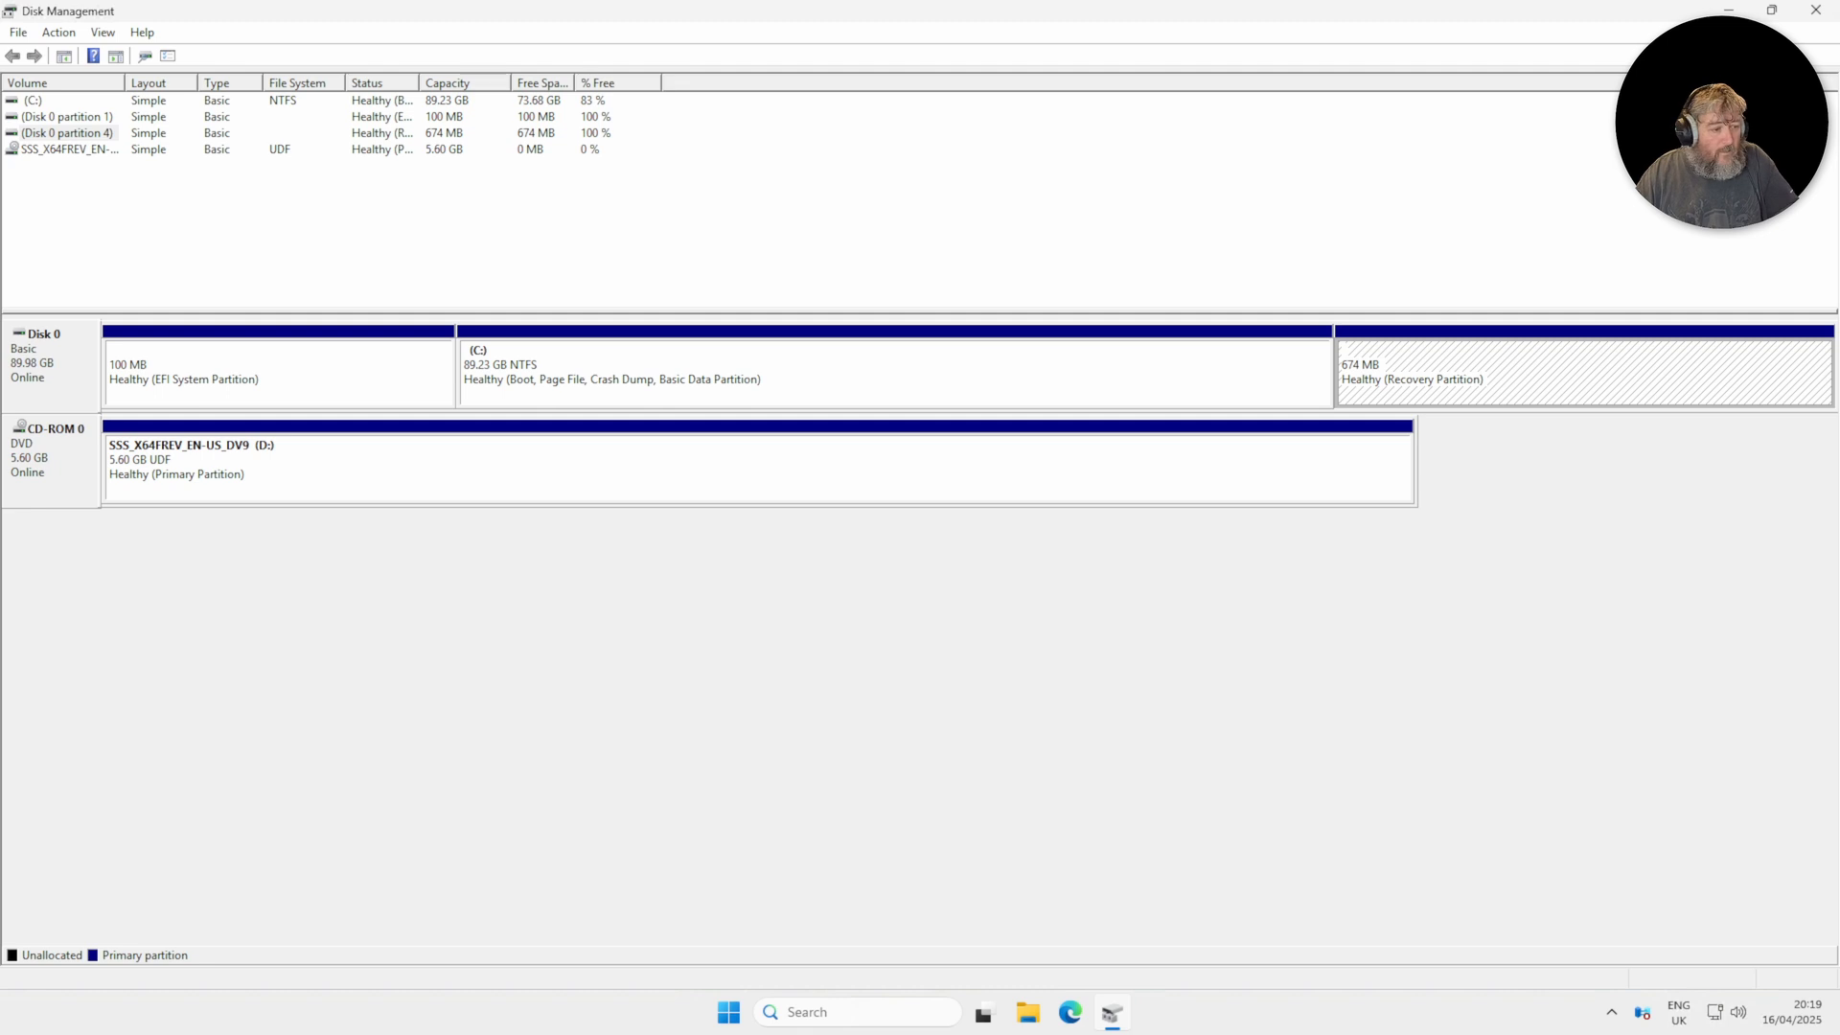
pyautogui.press('ctrl+alt+Break')
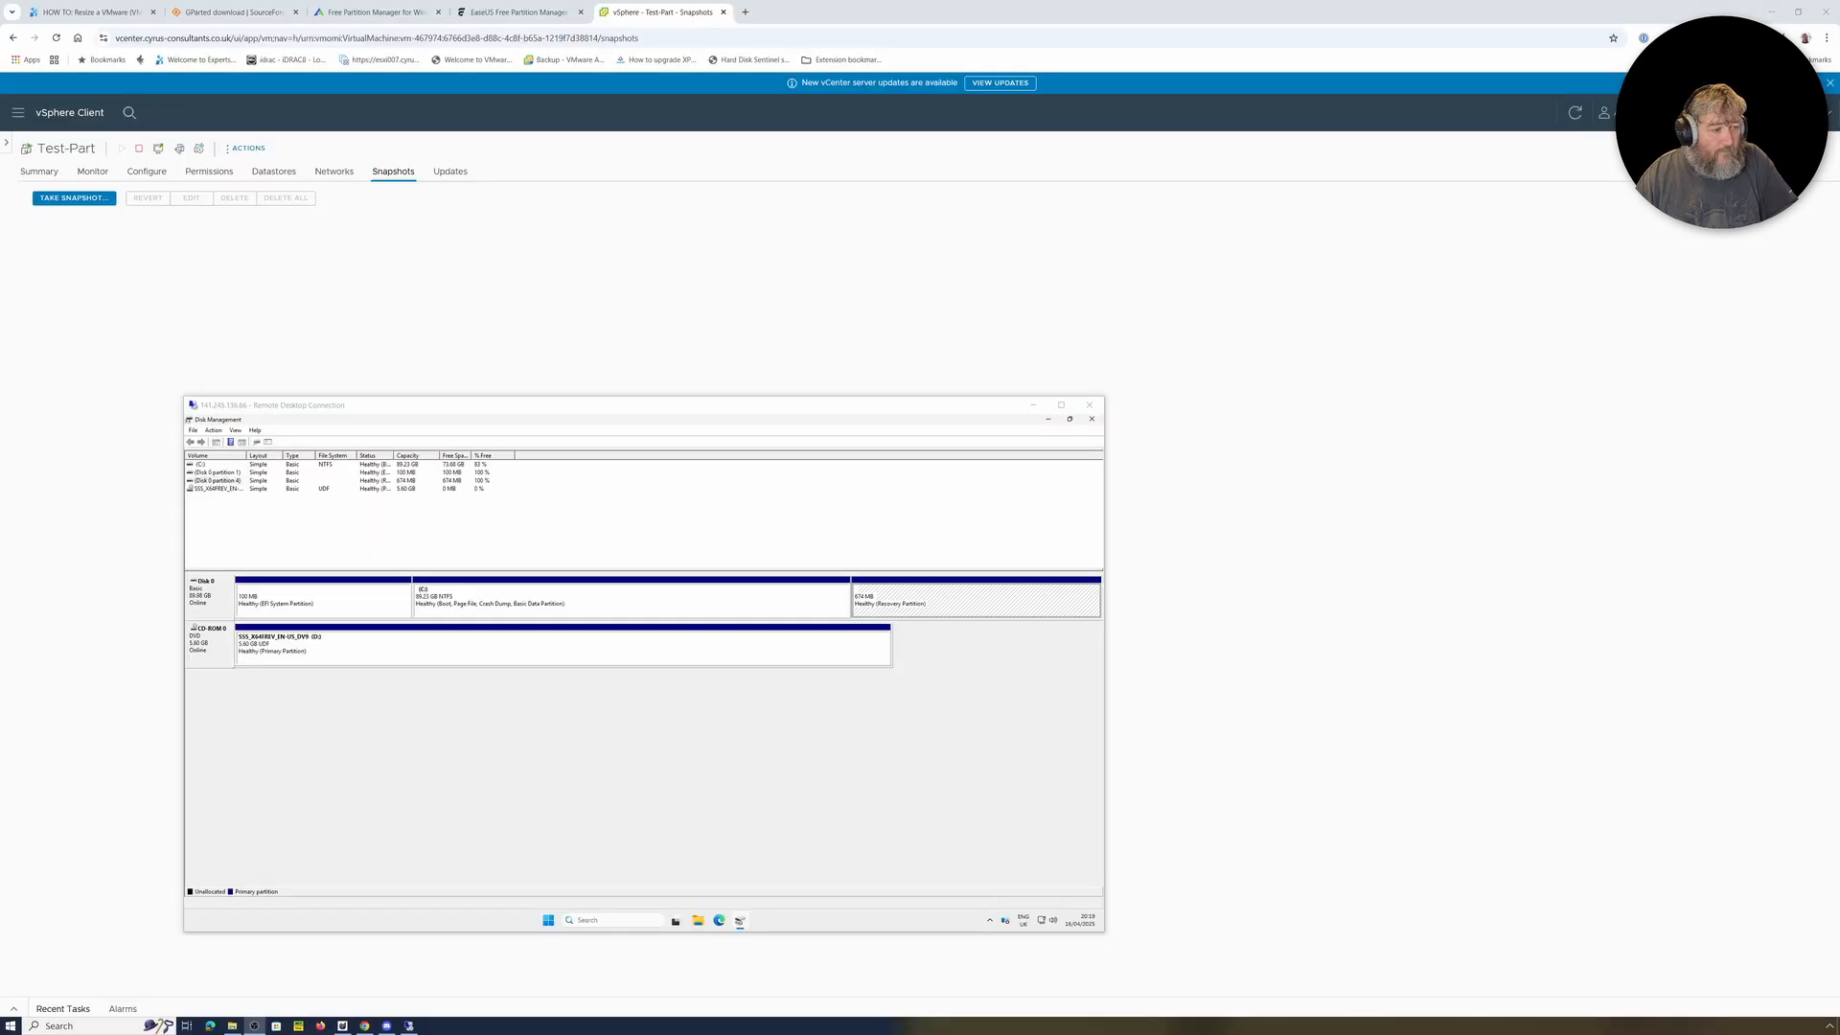
pyautogui.click(160, 343)
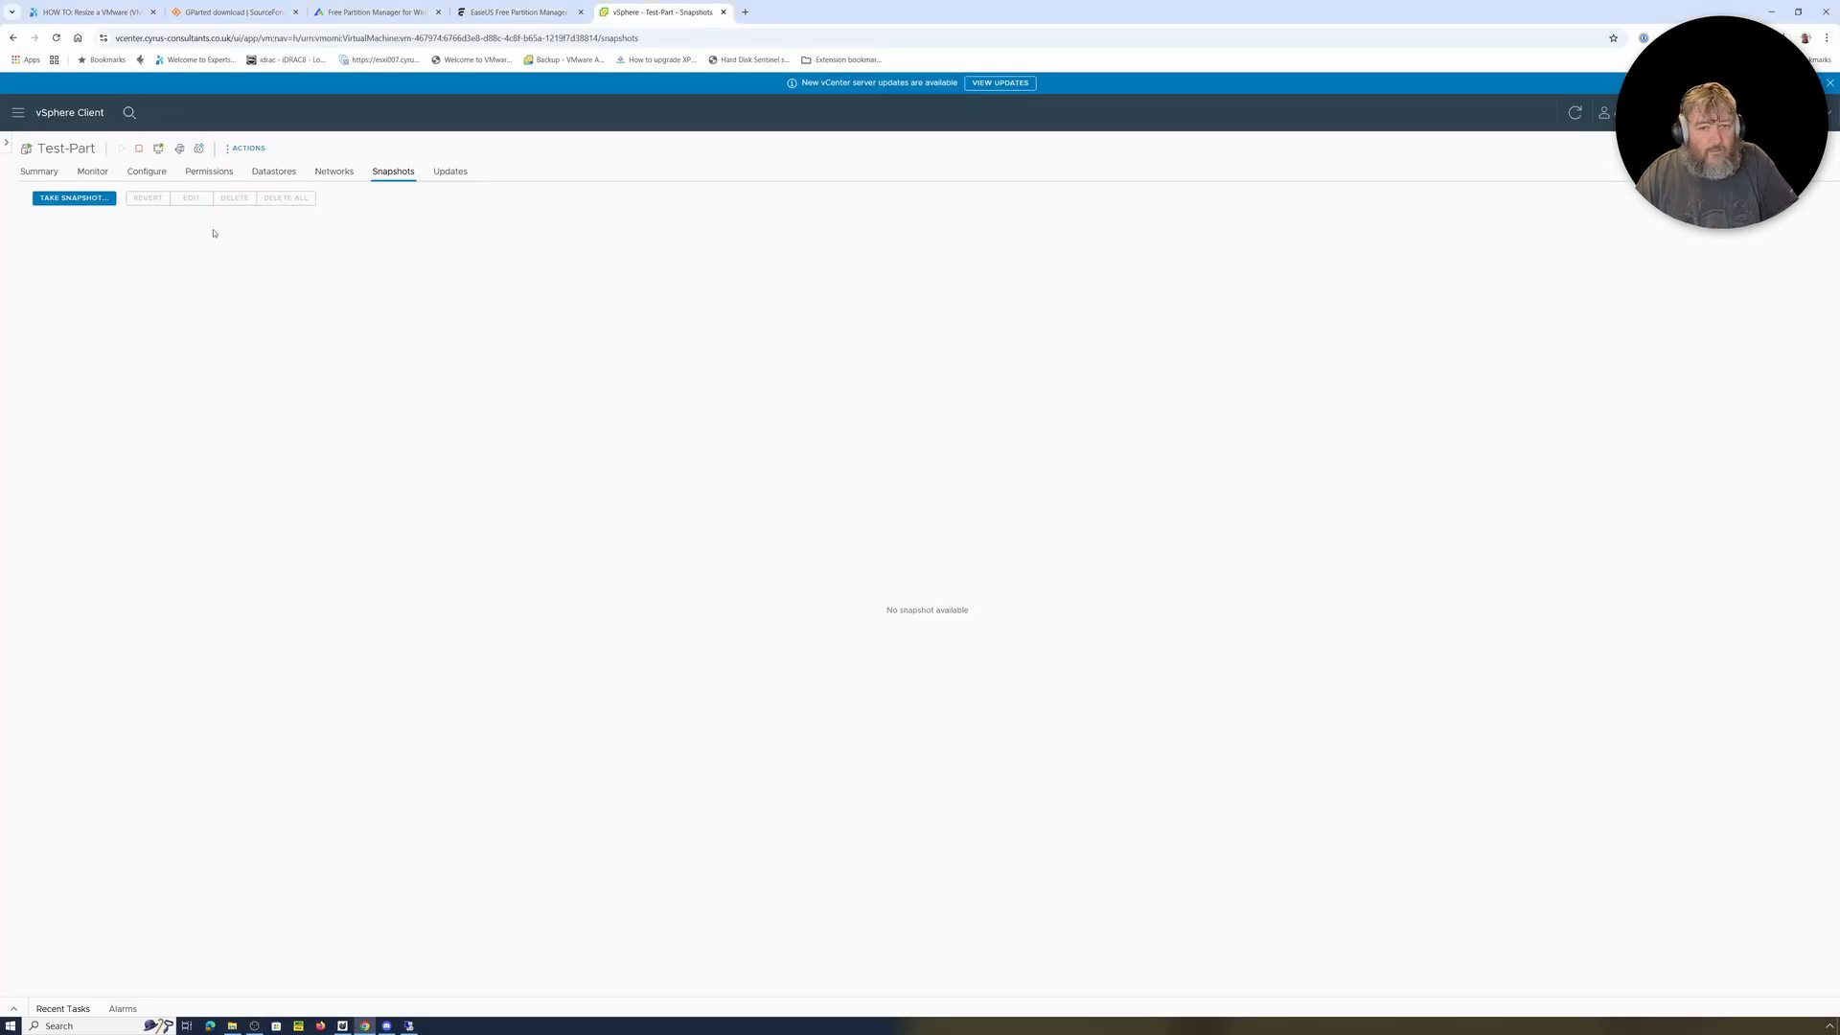
# Set the size of Hard disk 1 on the Test-Part virtual machine to 100 GB and save the settings
pyautogui.click(245, 147)
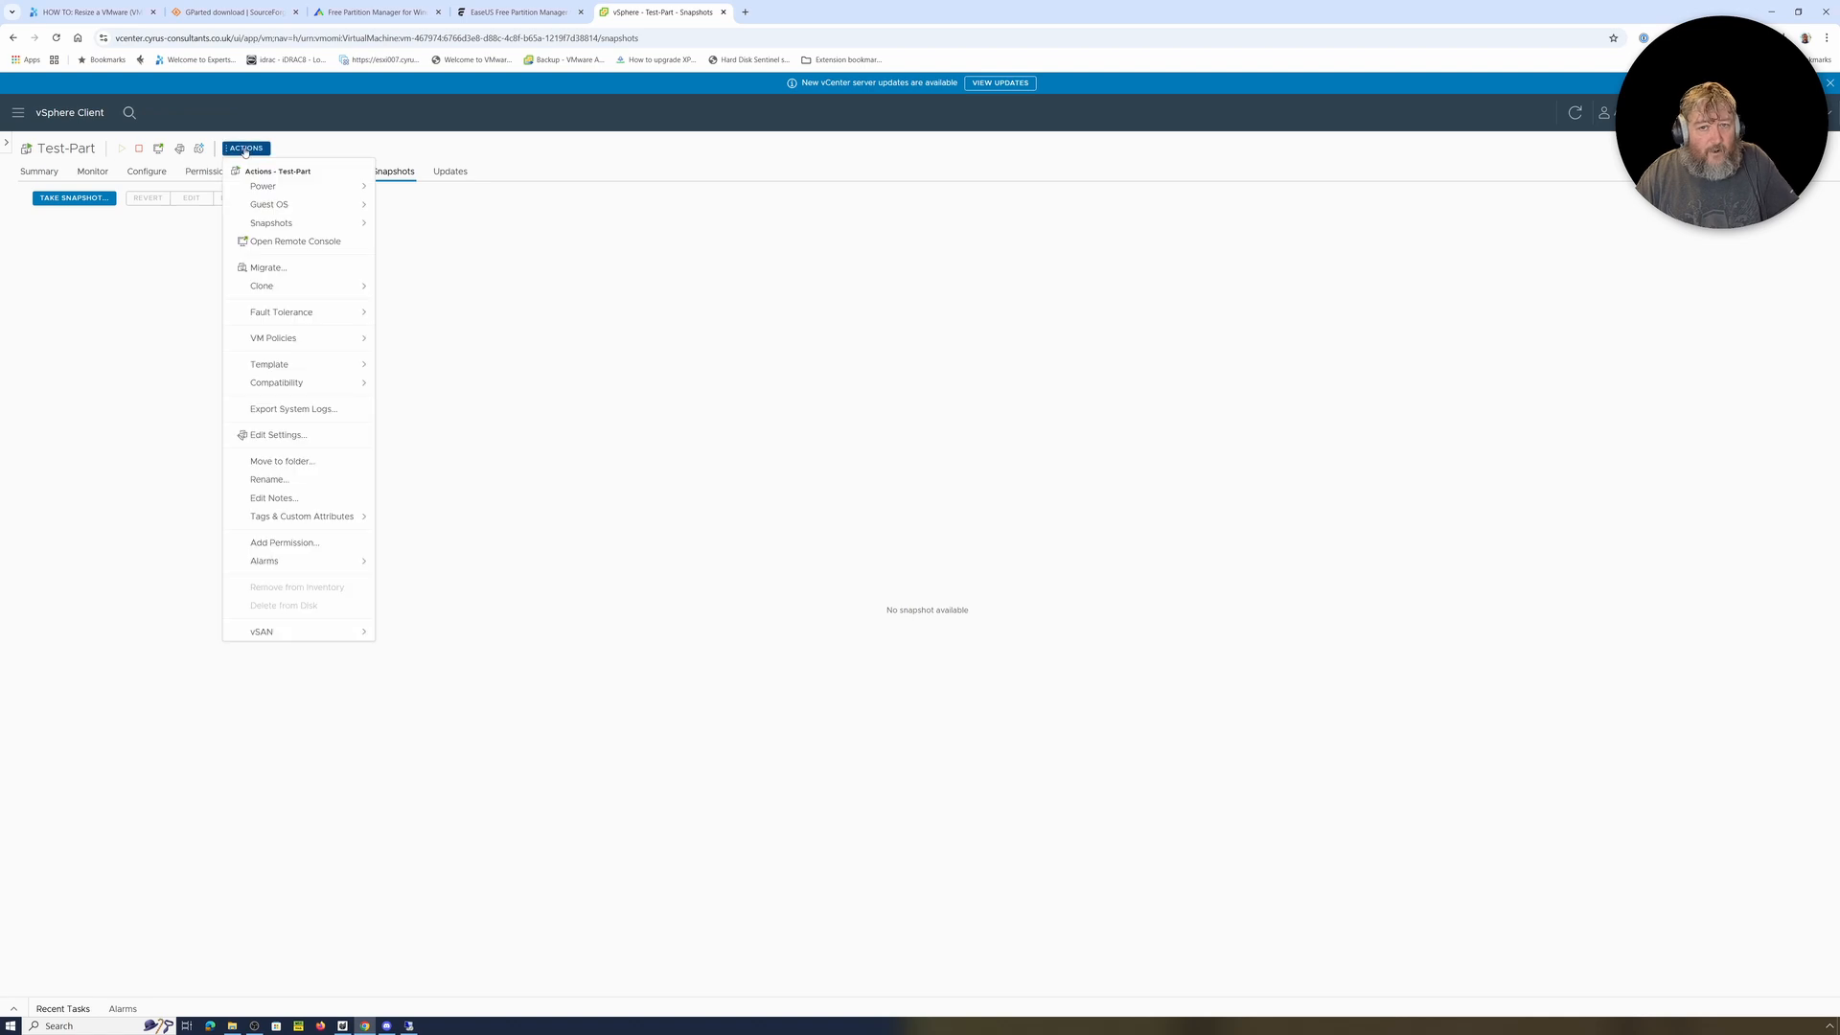
pyautogui.click(296, 436)
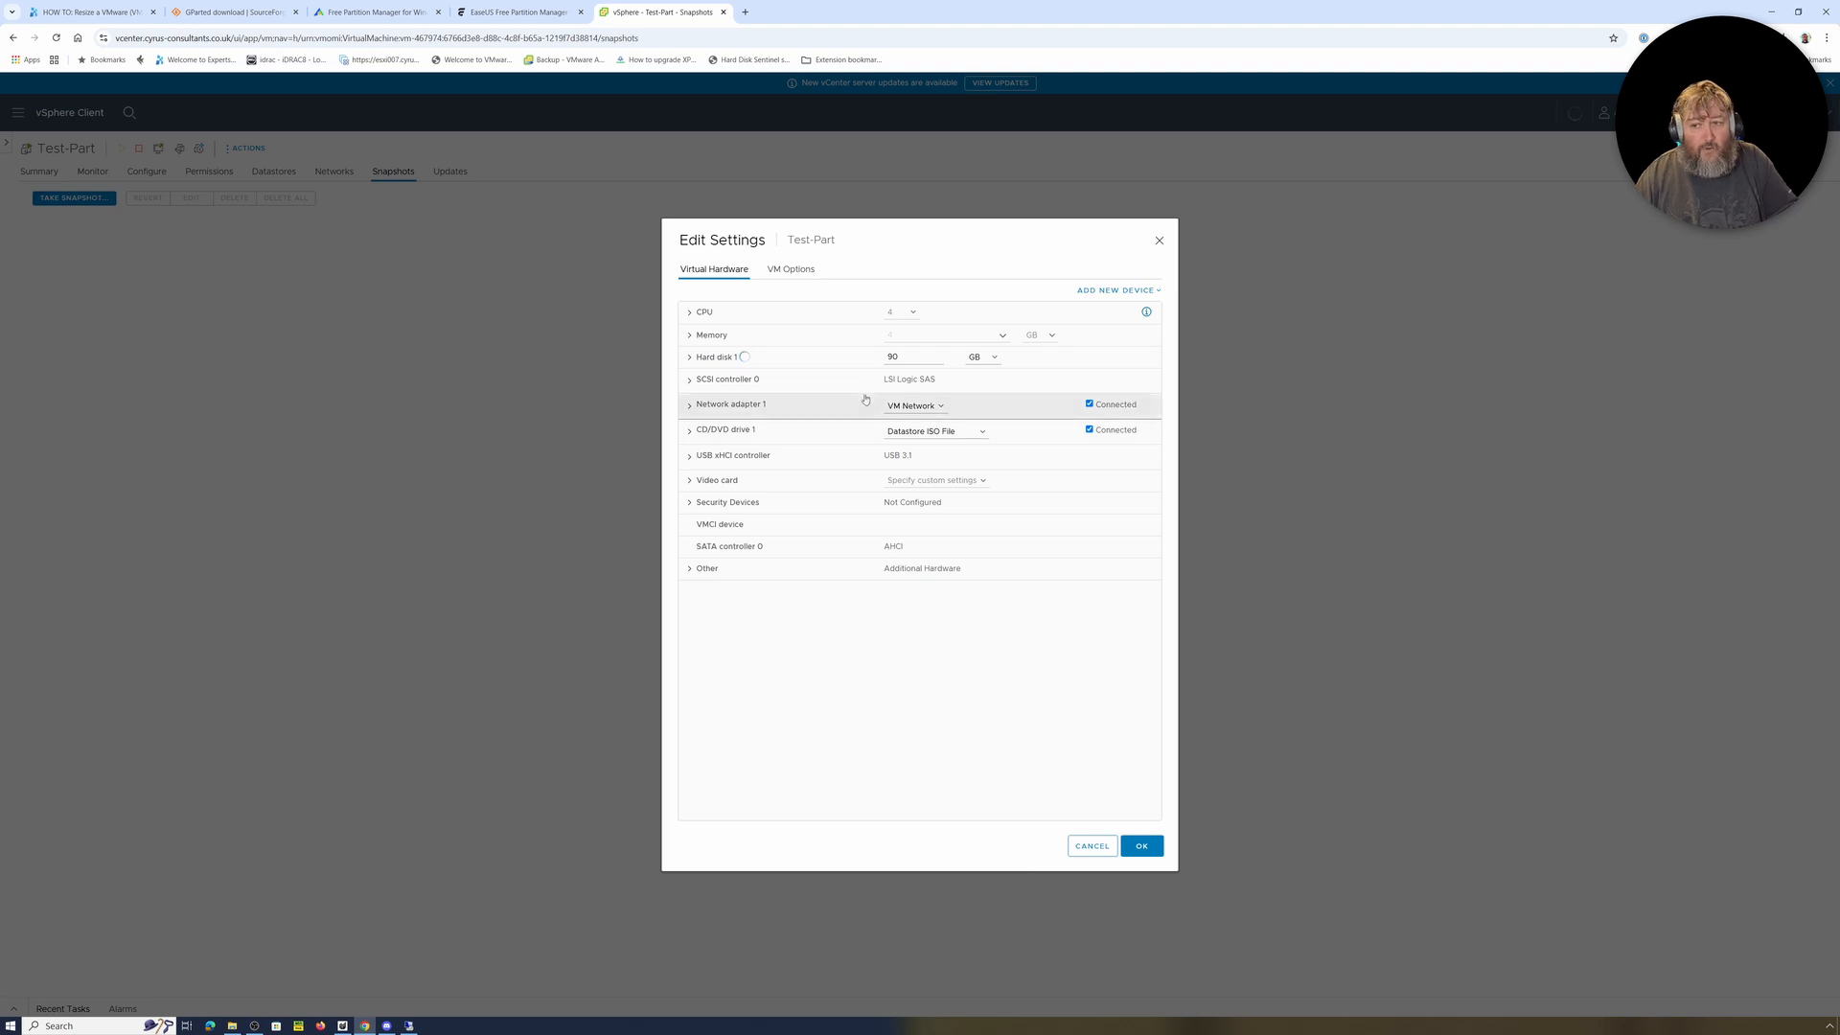
pyautogui.click(916, 356)
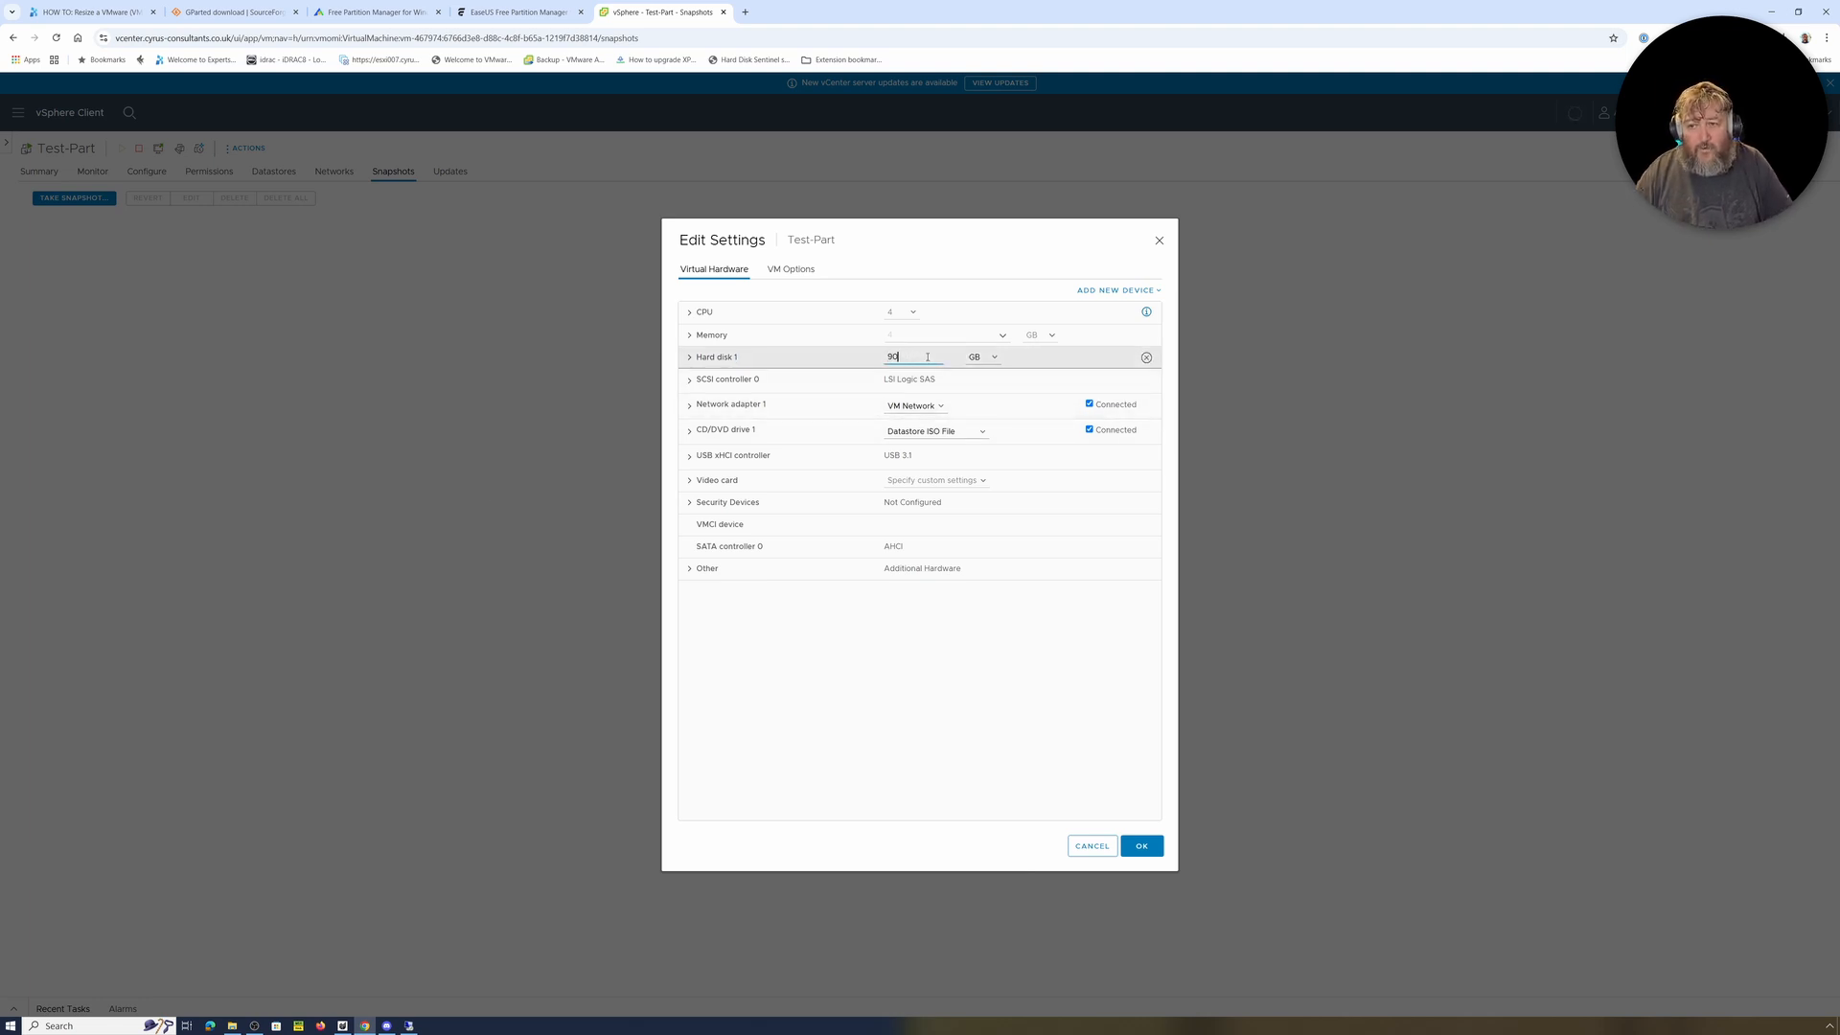
pyautogui.press('BackSpace')
pyautogui.press('BackSpace')
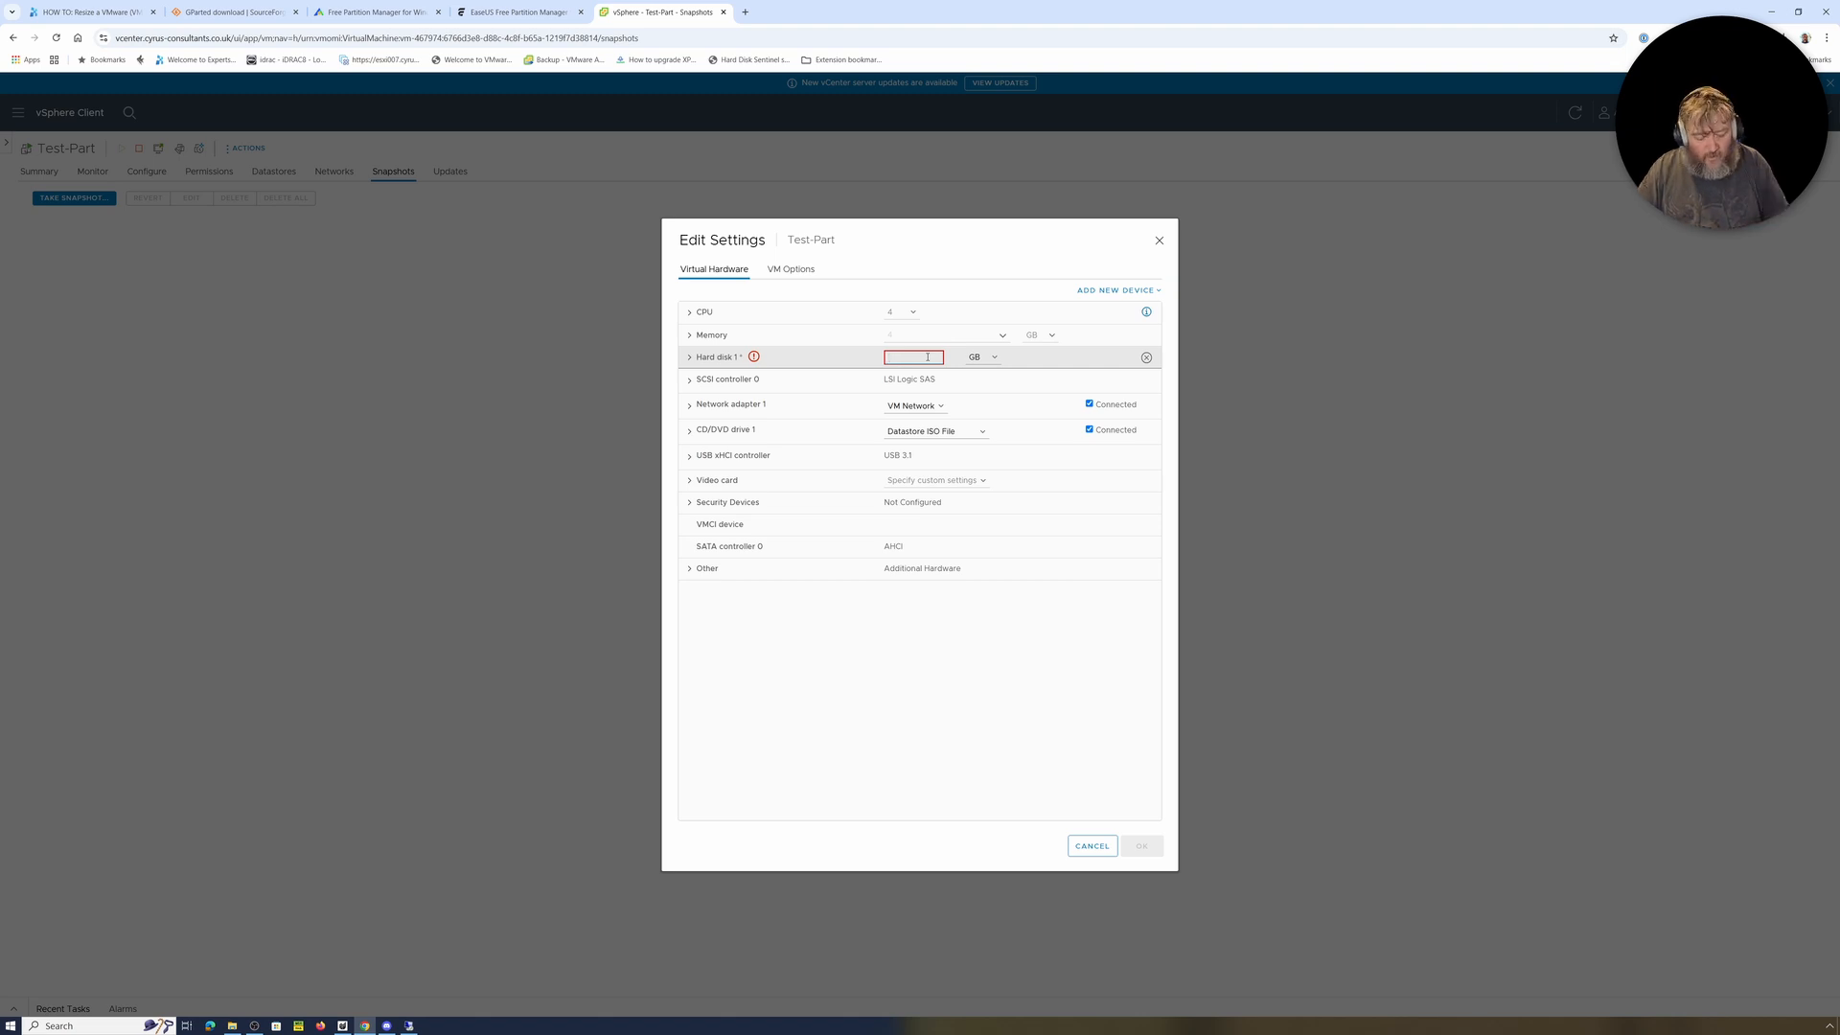
pyautogui.write('100')
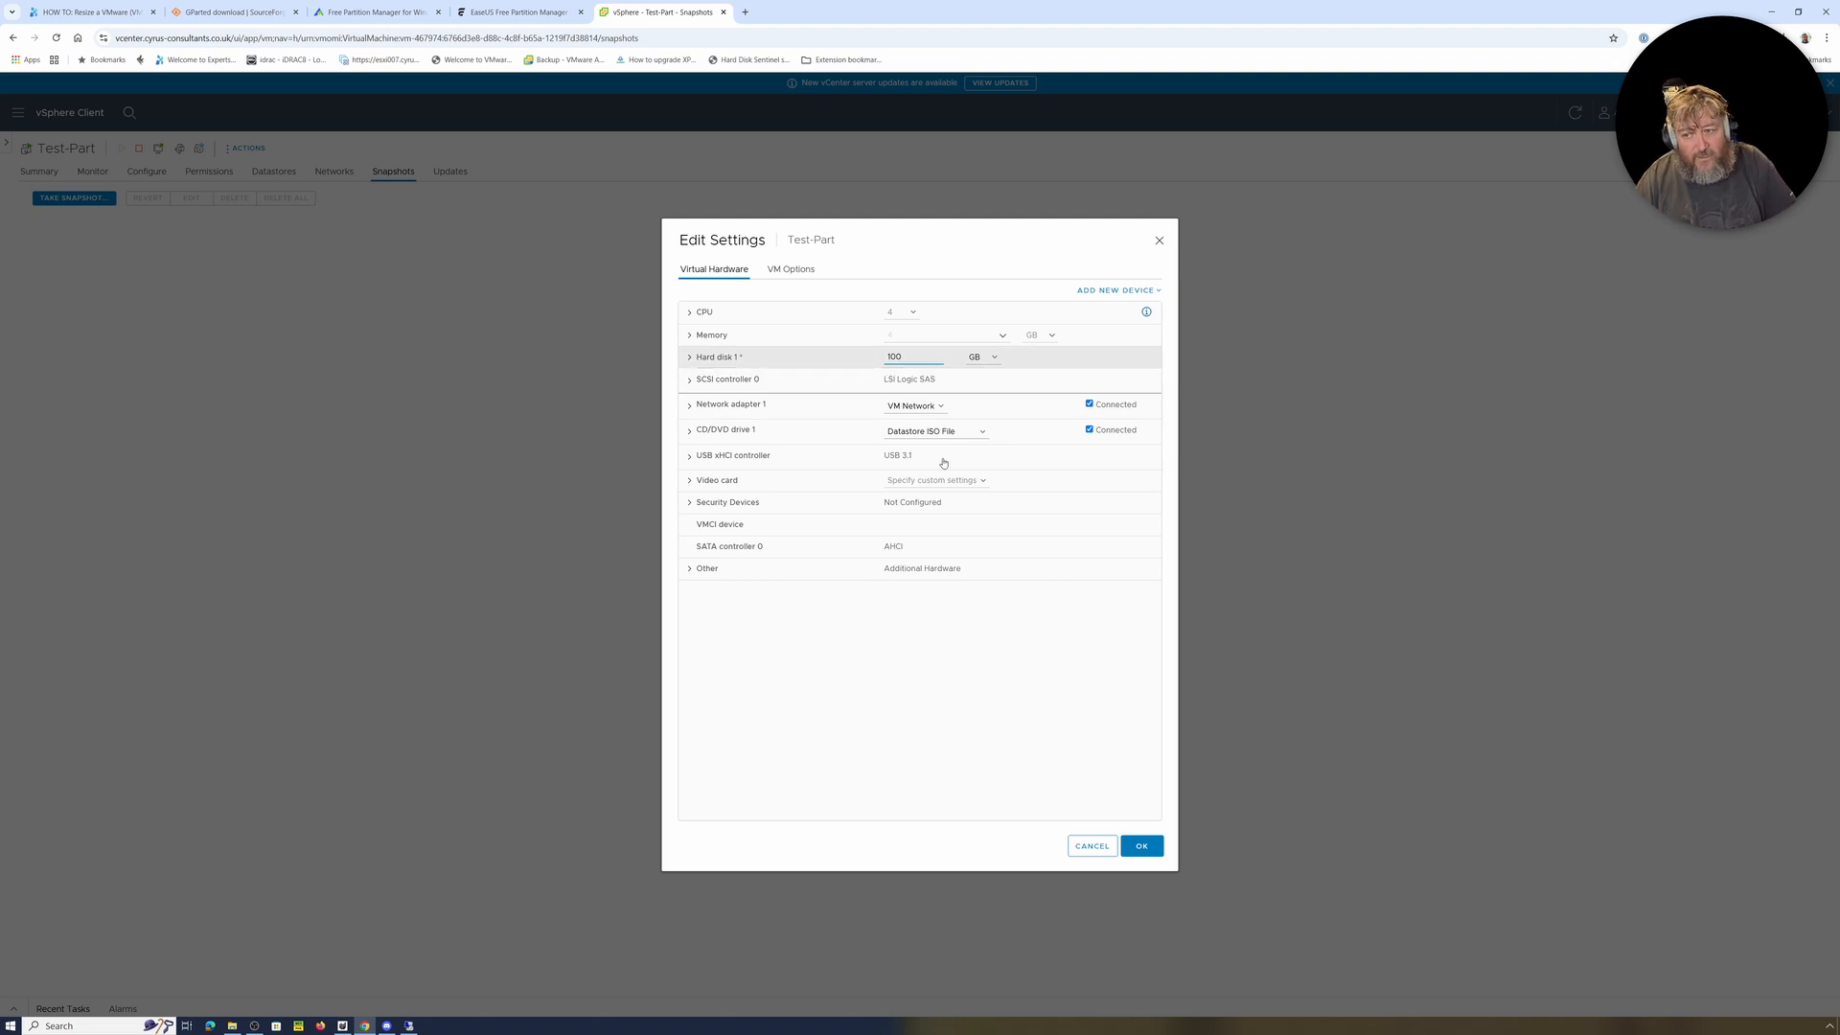
pyautogui.click(1136, 851)
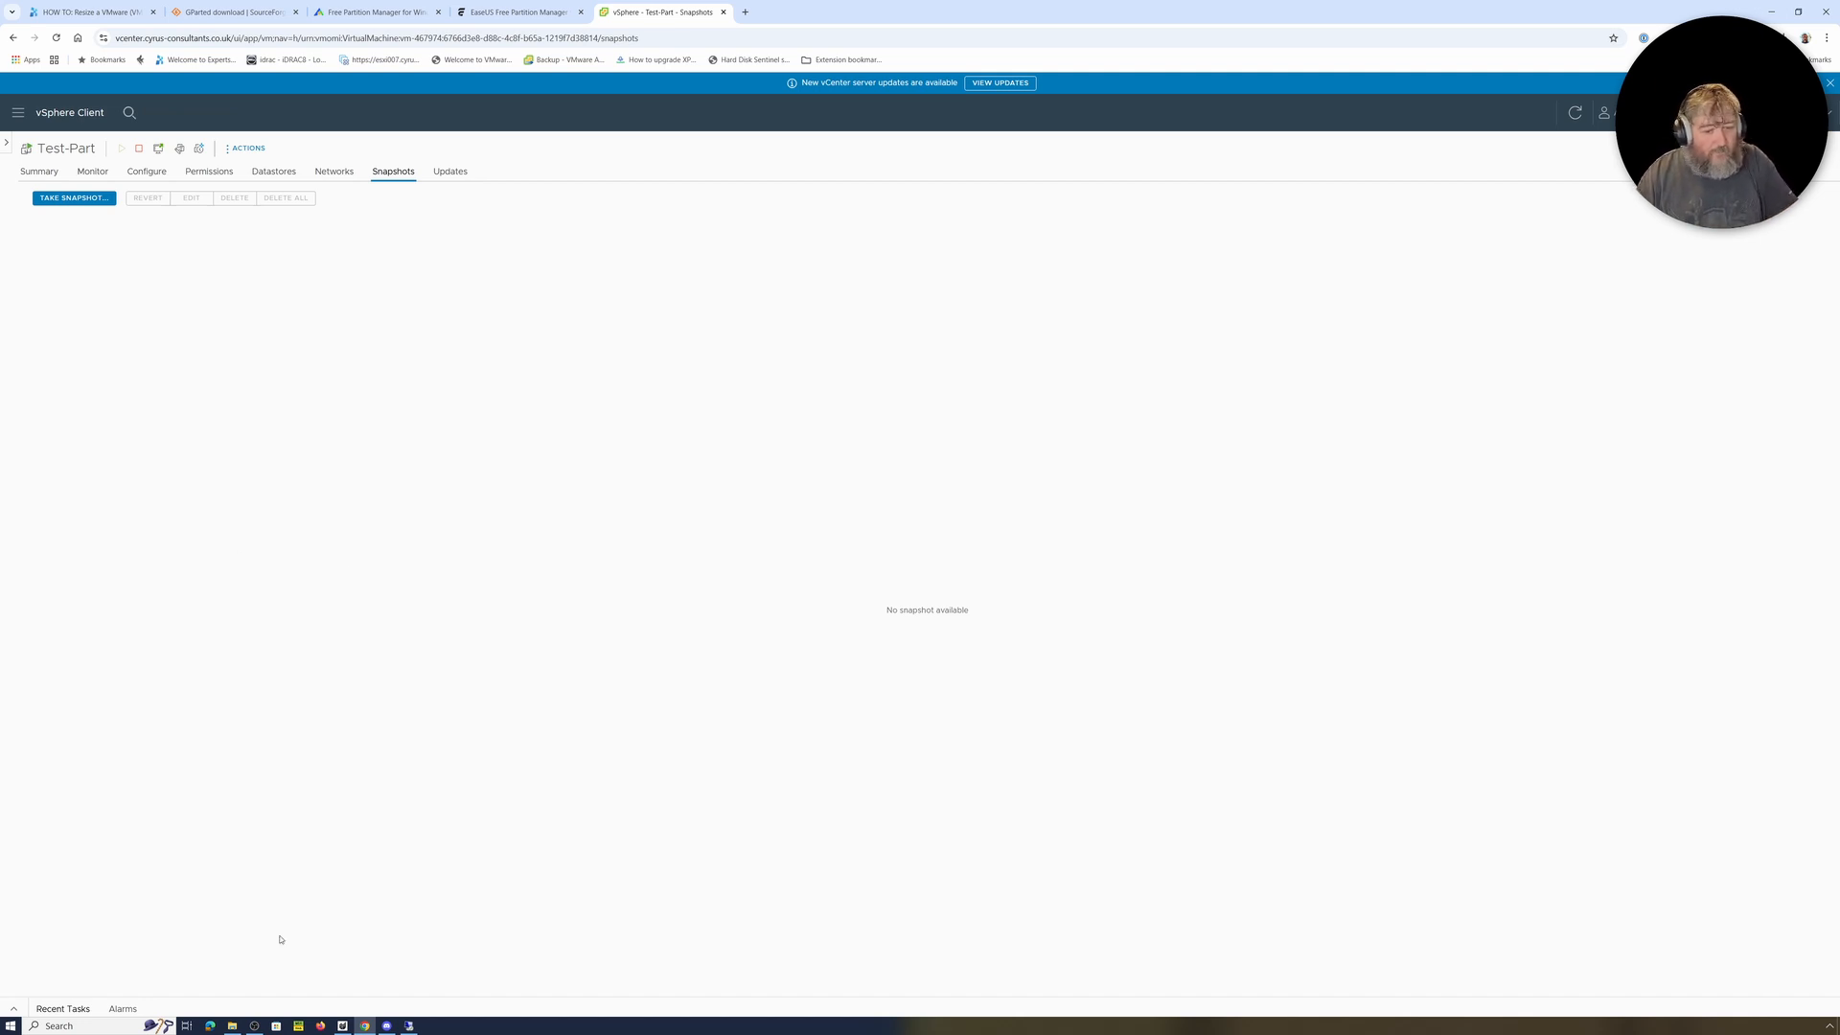
# Switch to the remote Disk Management session and rescan the disks
pyautogui.click(409, 1026)
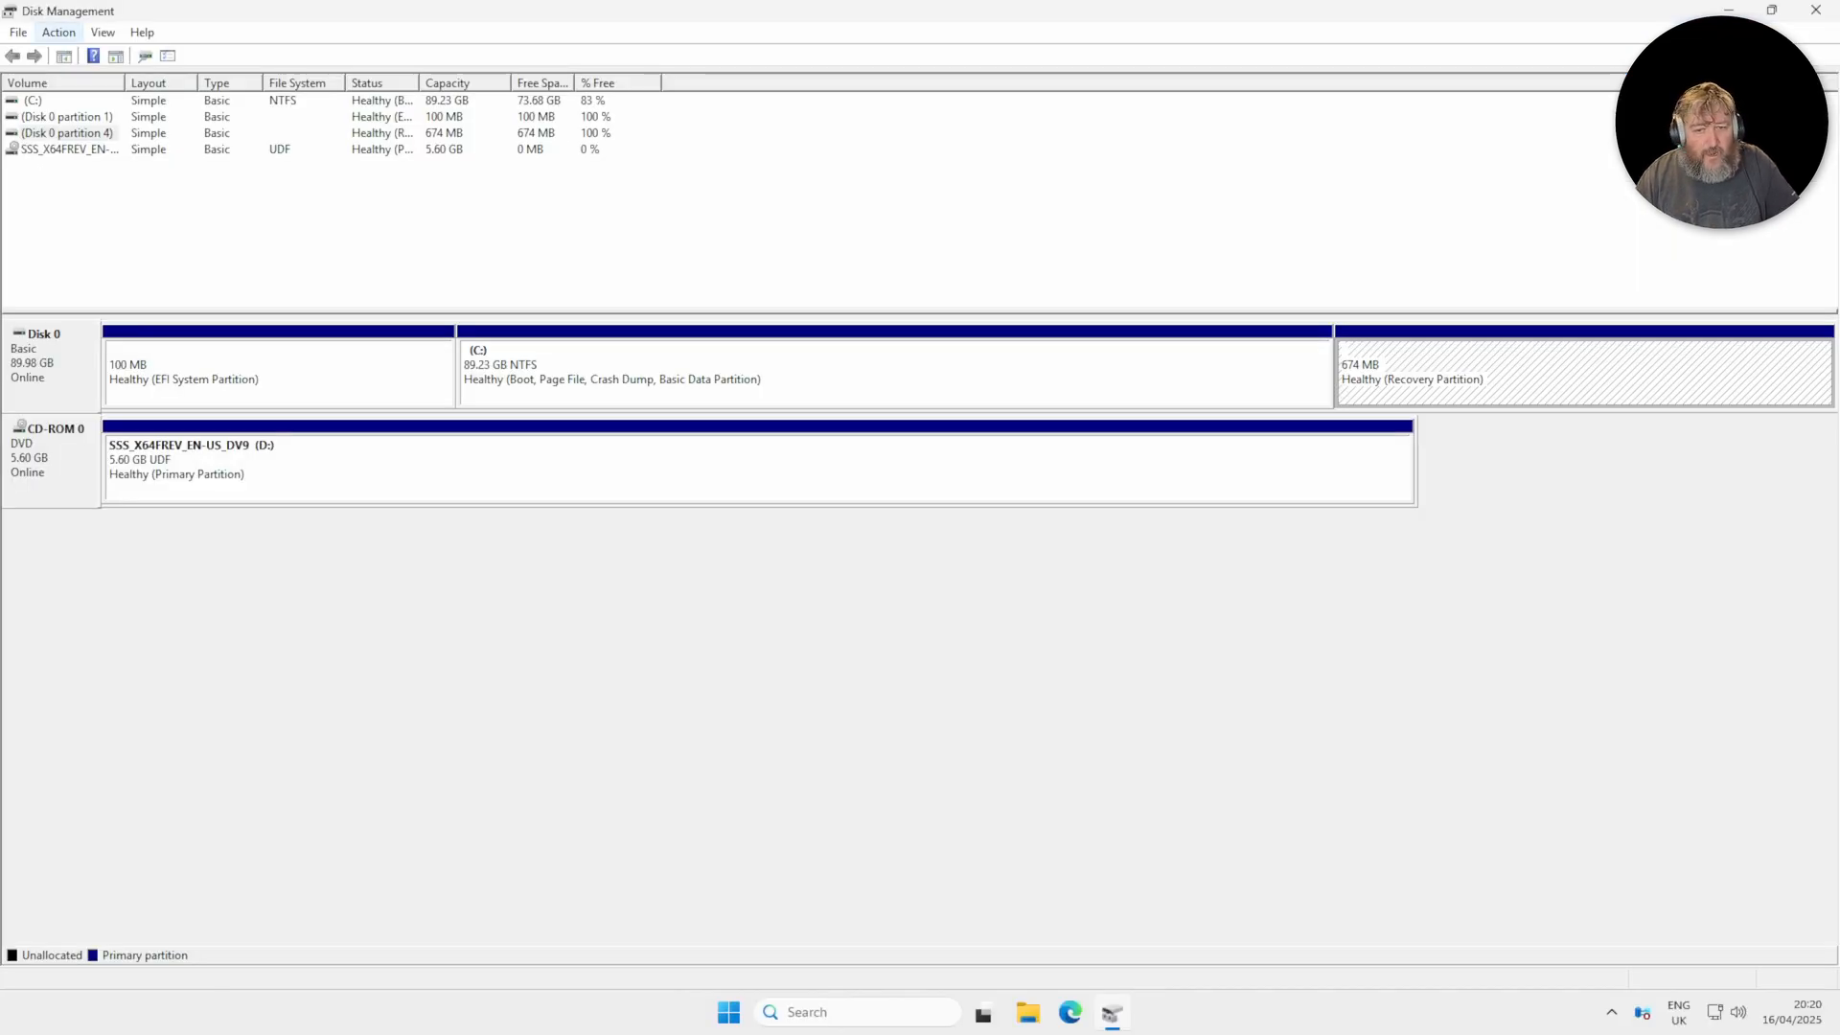
pyautogui.click(58, 33)
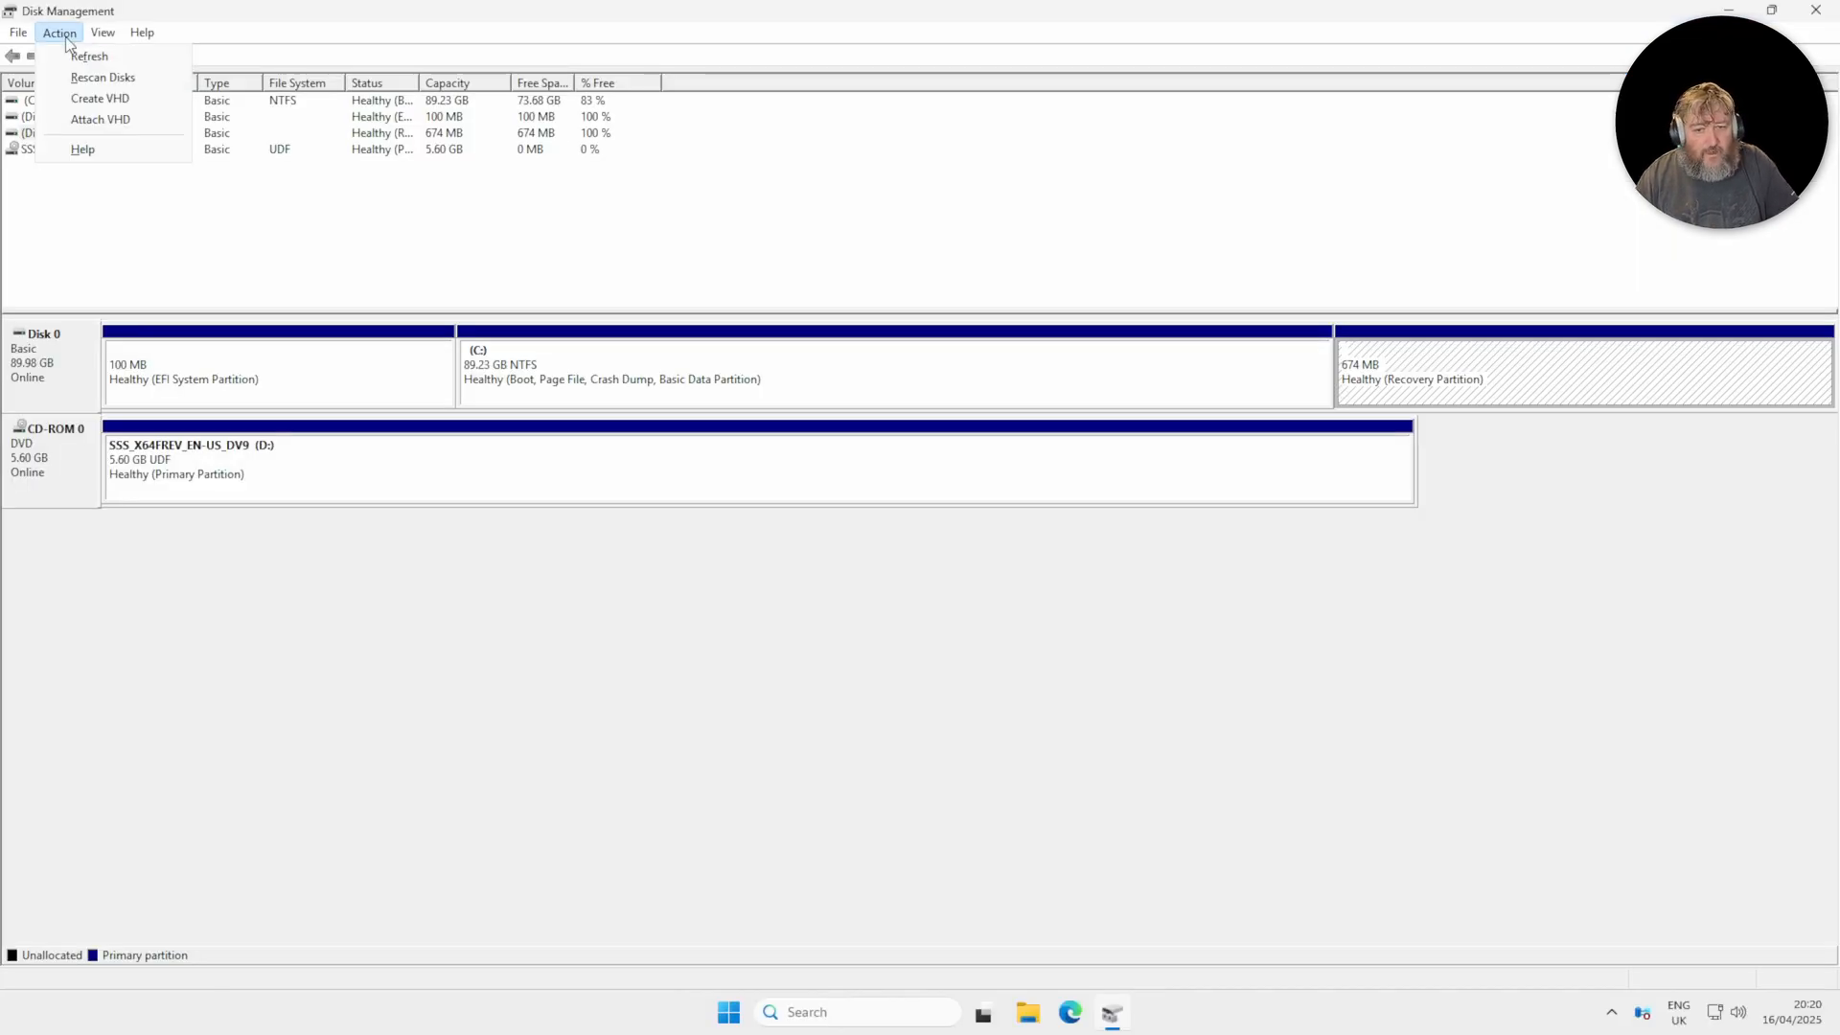
pyautogui.click(100, 79)
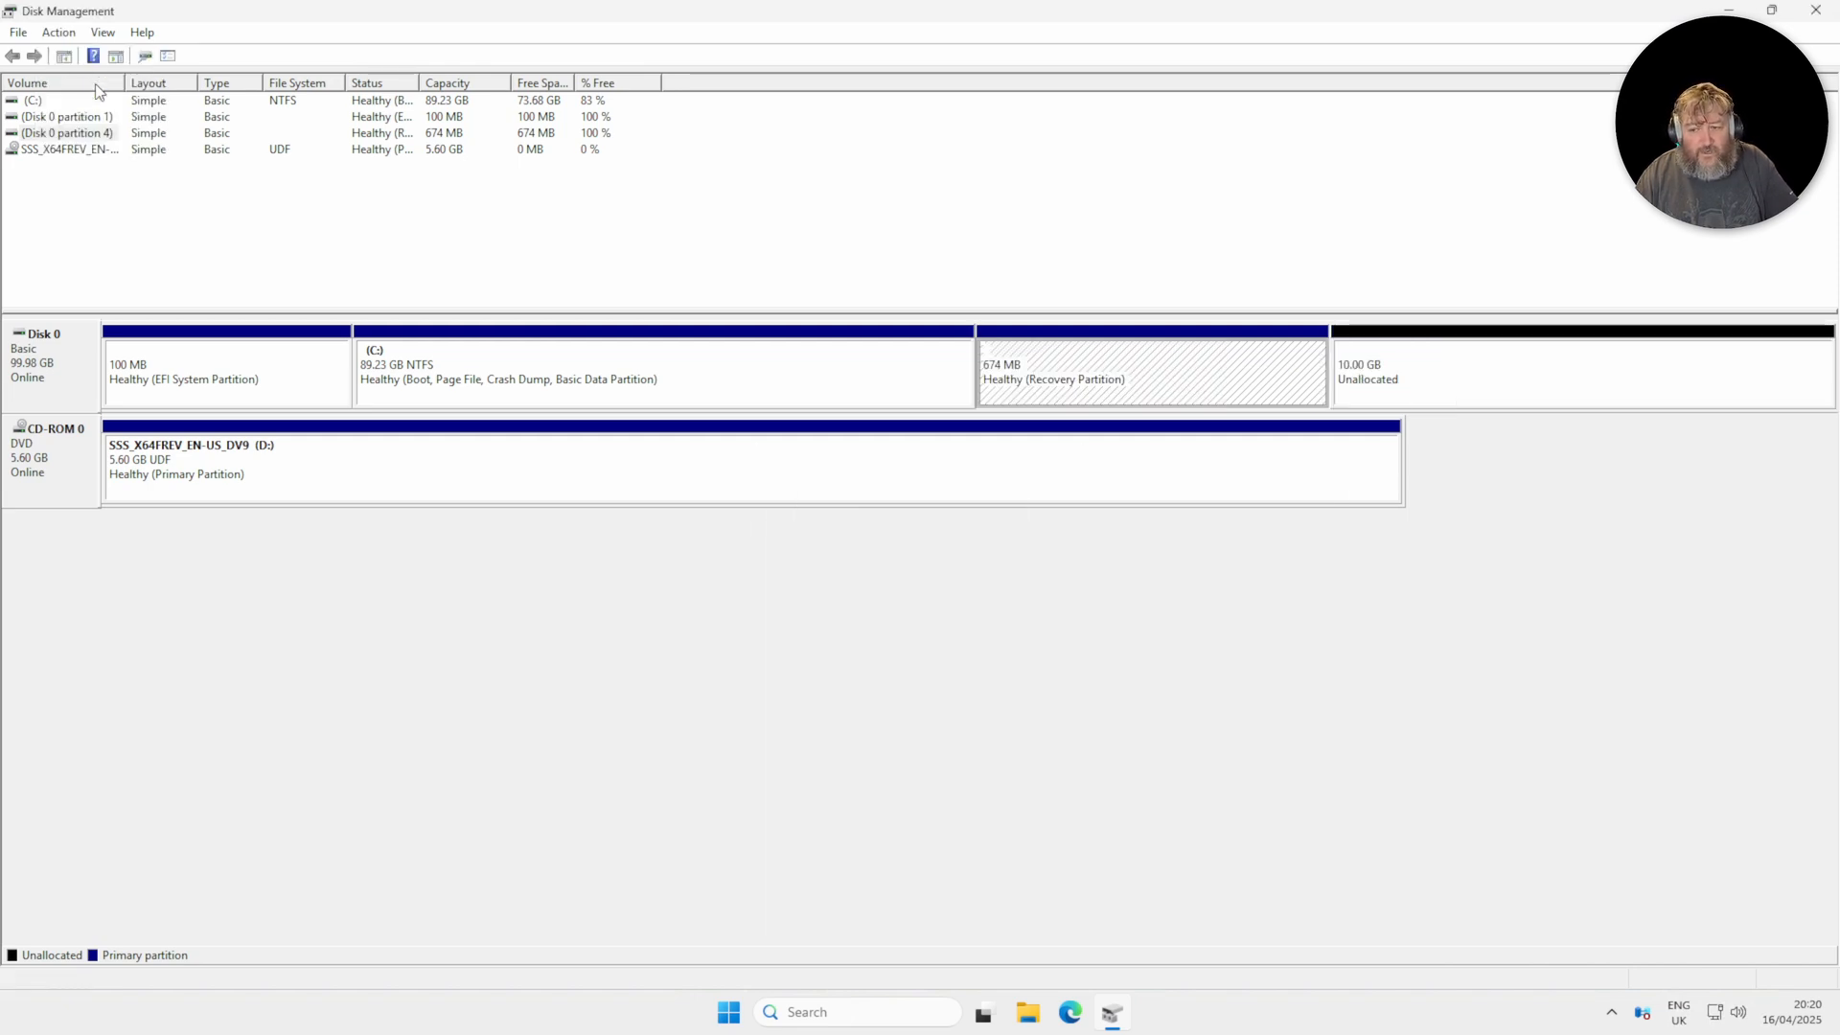
# Examine the order of the EFI, C: and recovery partitions and the unallocated space on Disk 0
pyautogui.click(1465, 380)
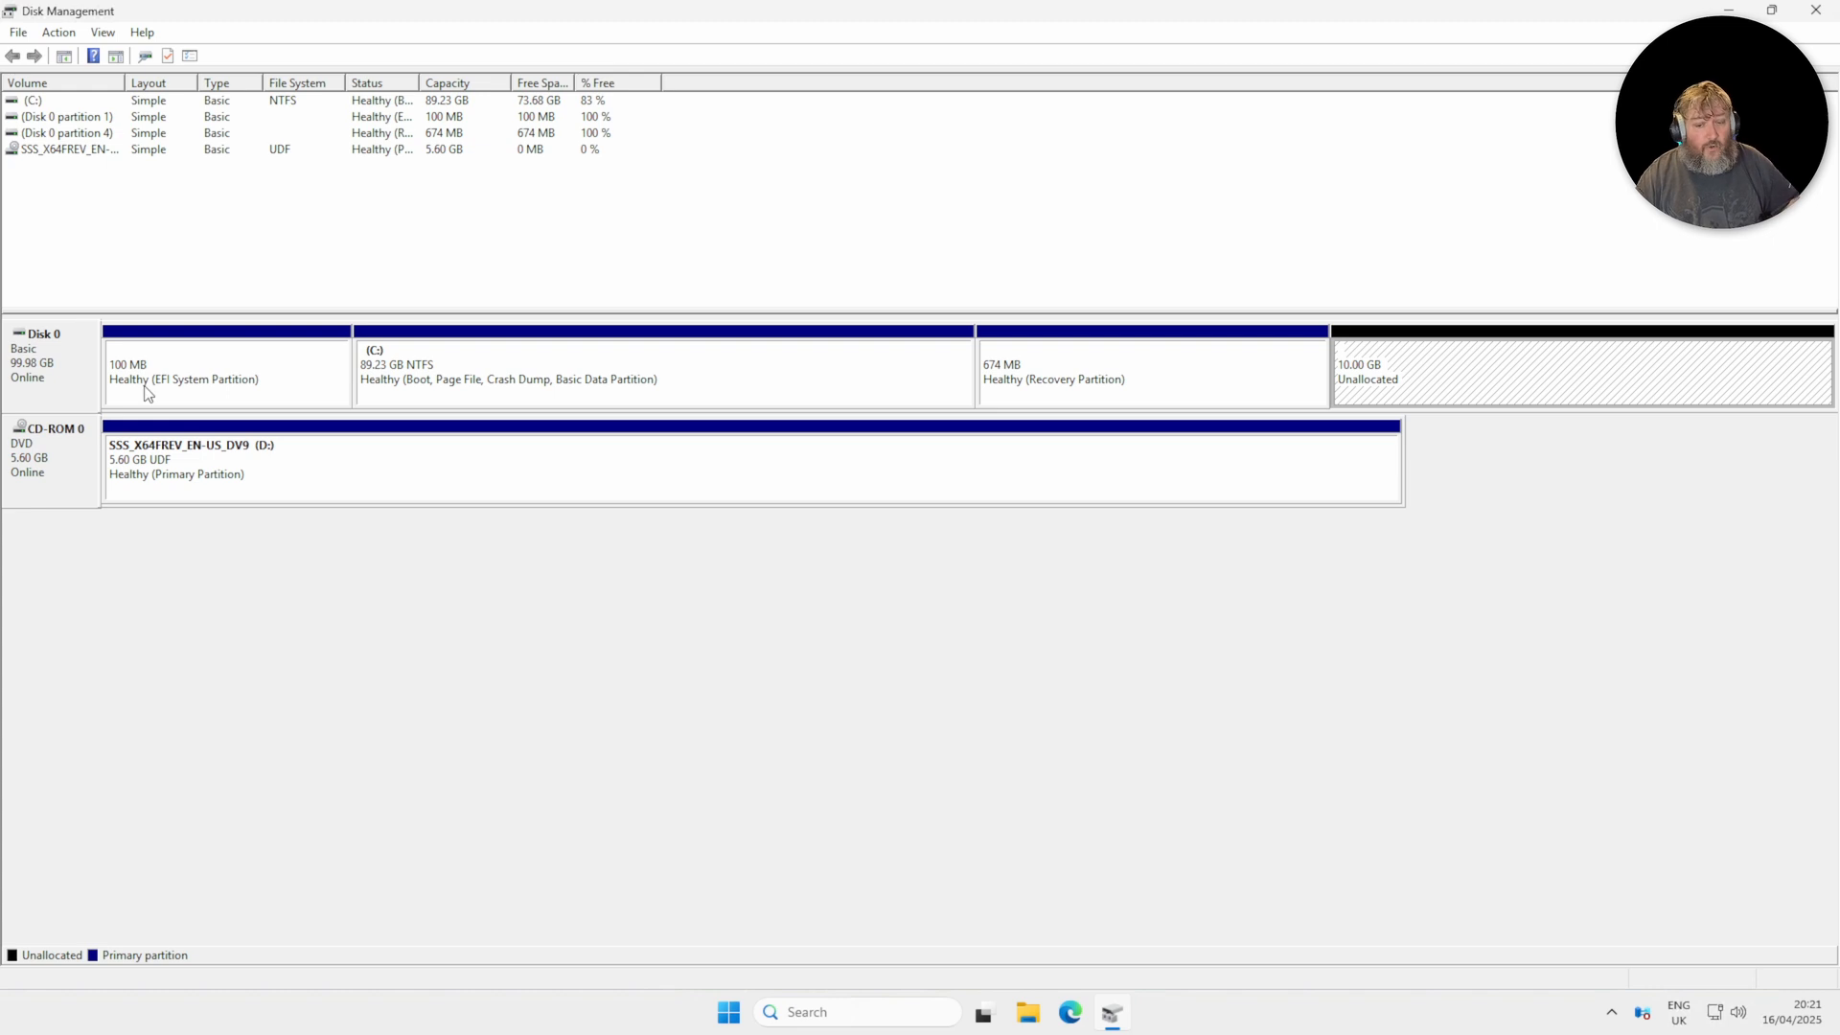
pyautogui.click(260, 359)
pyautogui.click(551, 374)
pyautogui.click(987, 377)
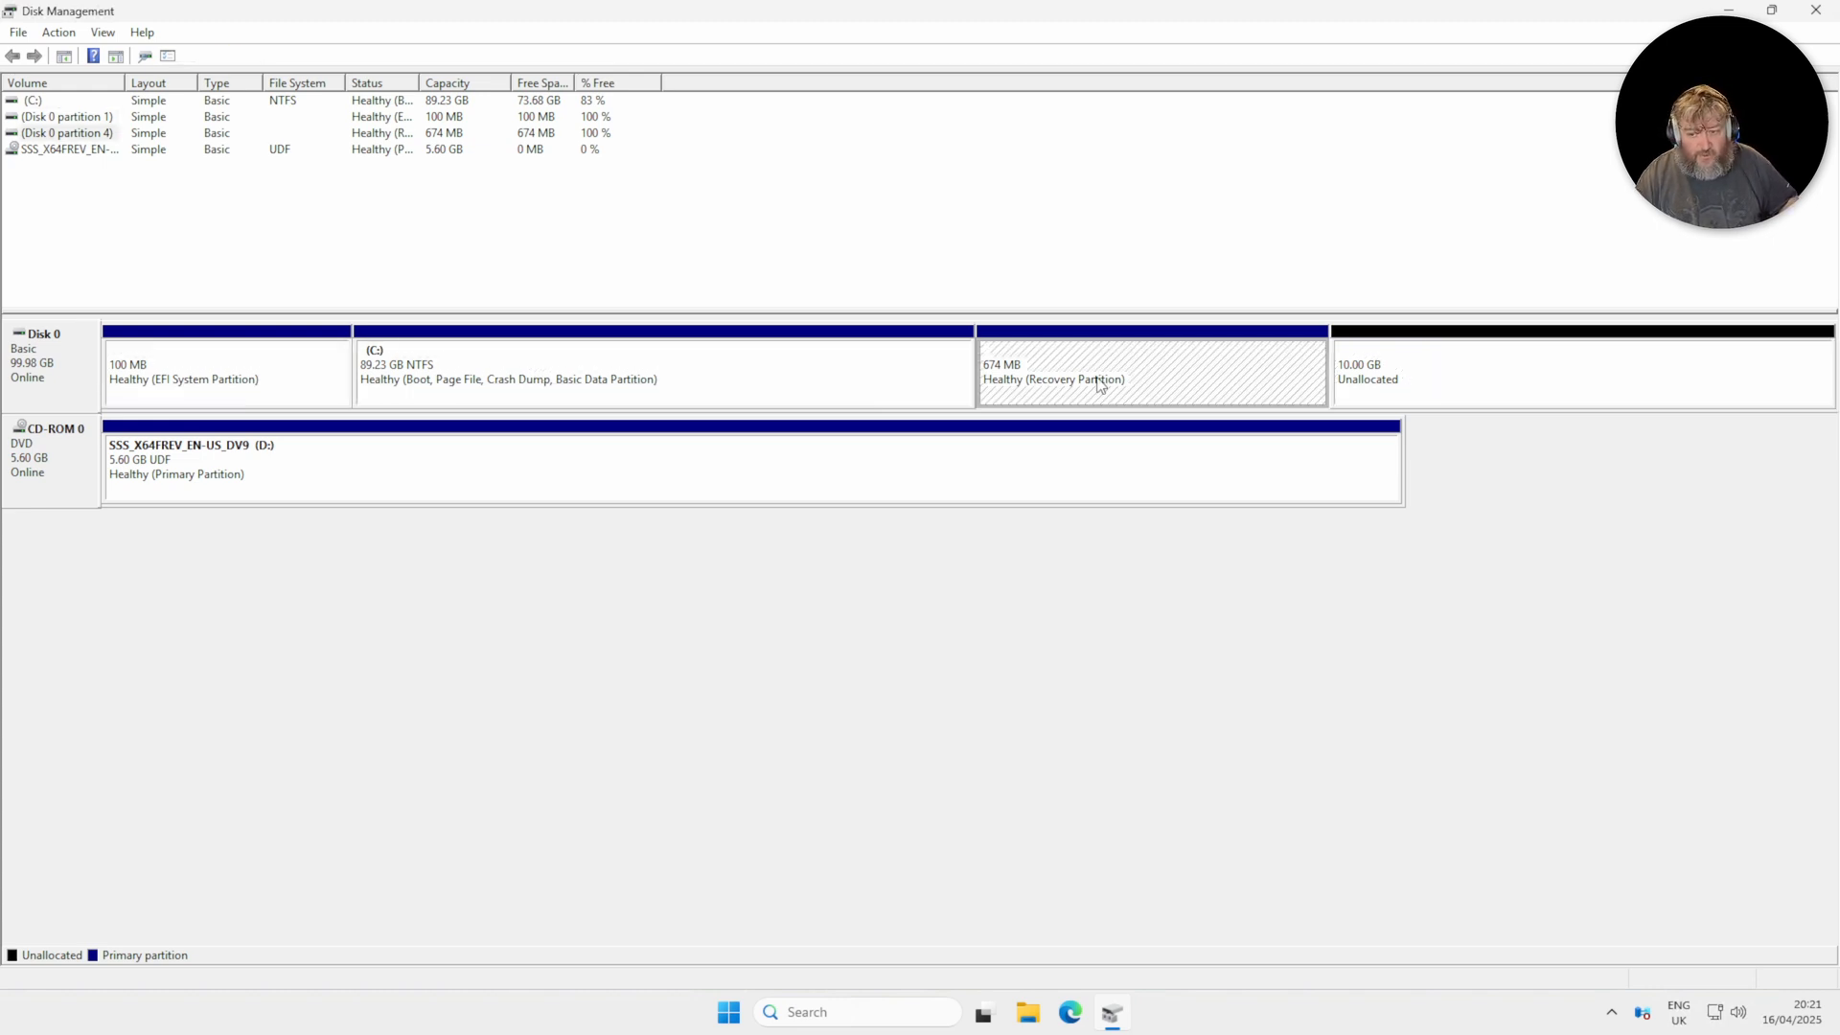
pyautogui.click(1502, 392)
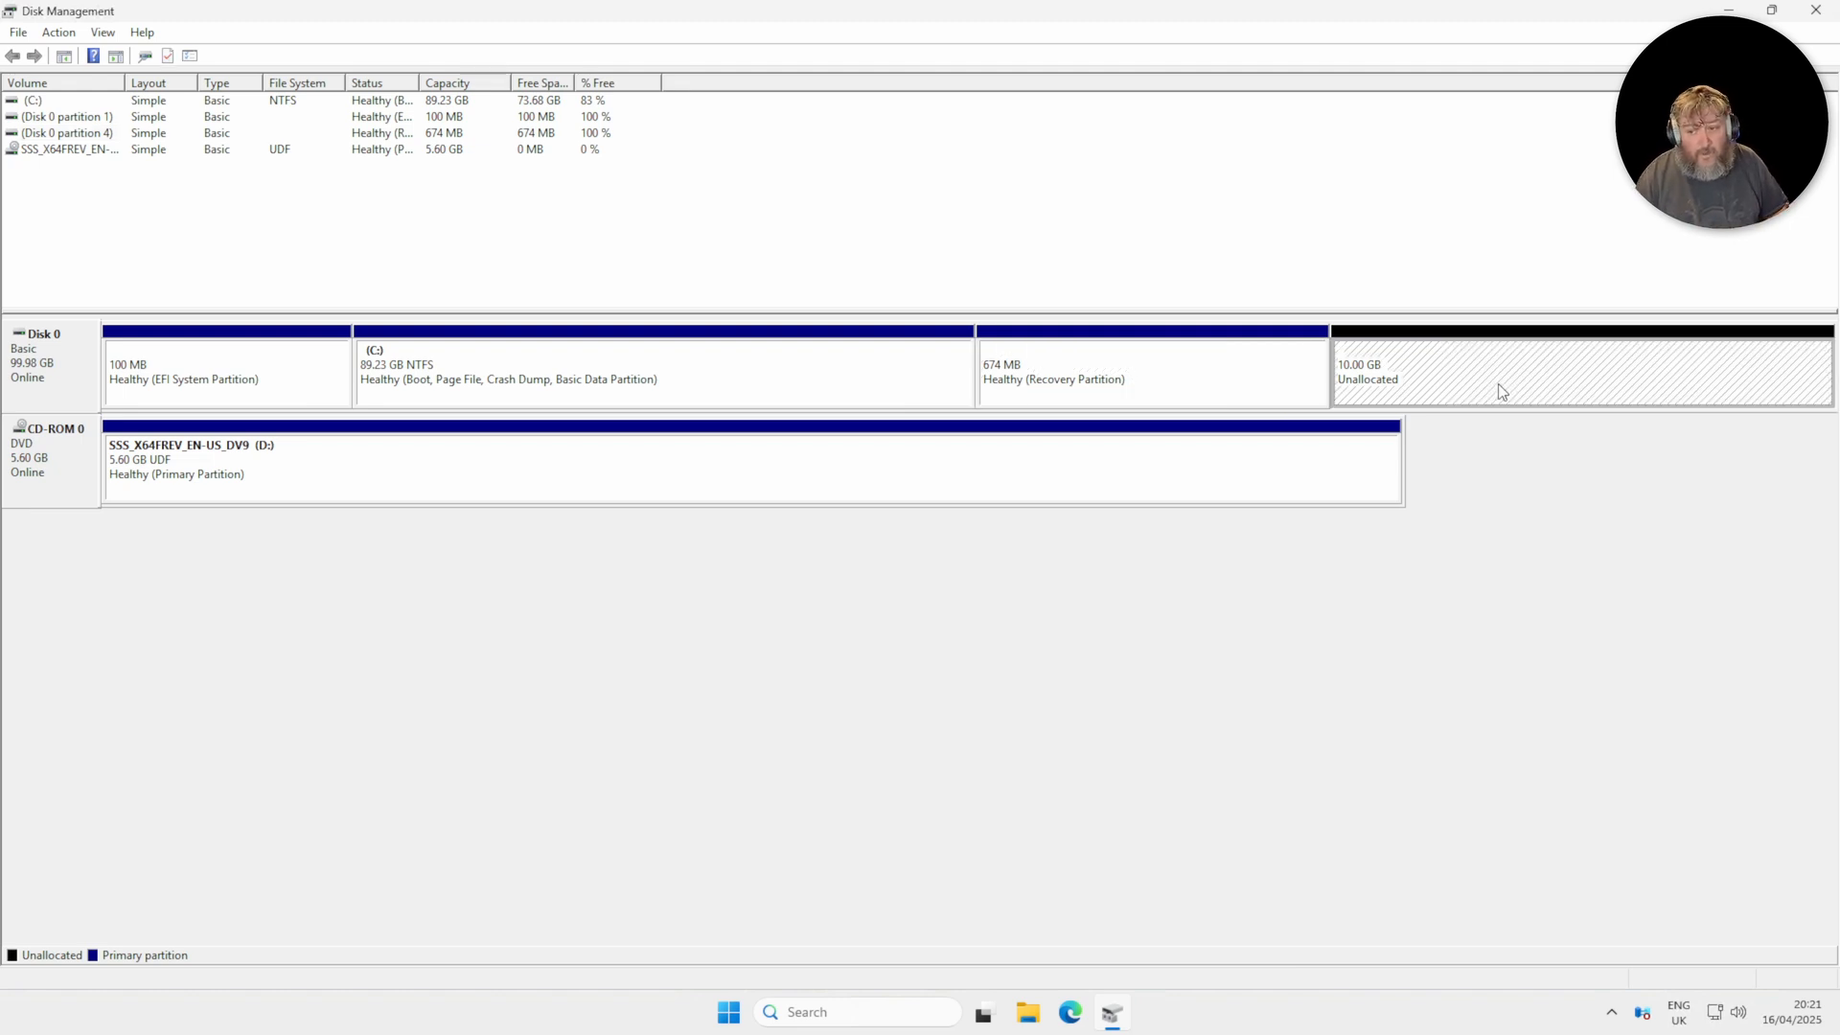
# Check whether the C: volume can be extended, and examine the unallocated space and the recovery partition beside it
pyautogui.rightClick(620, 378)
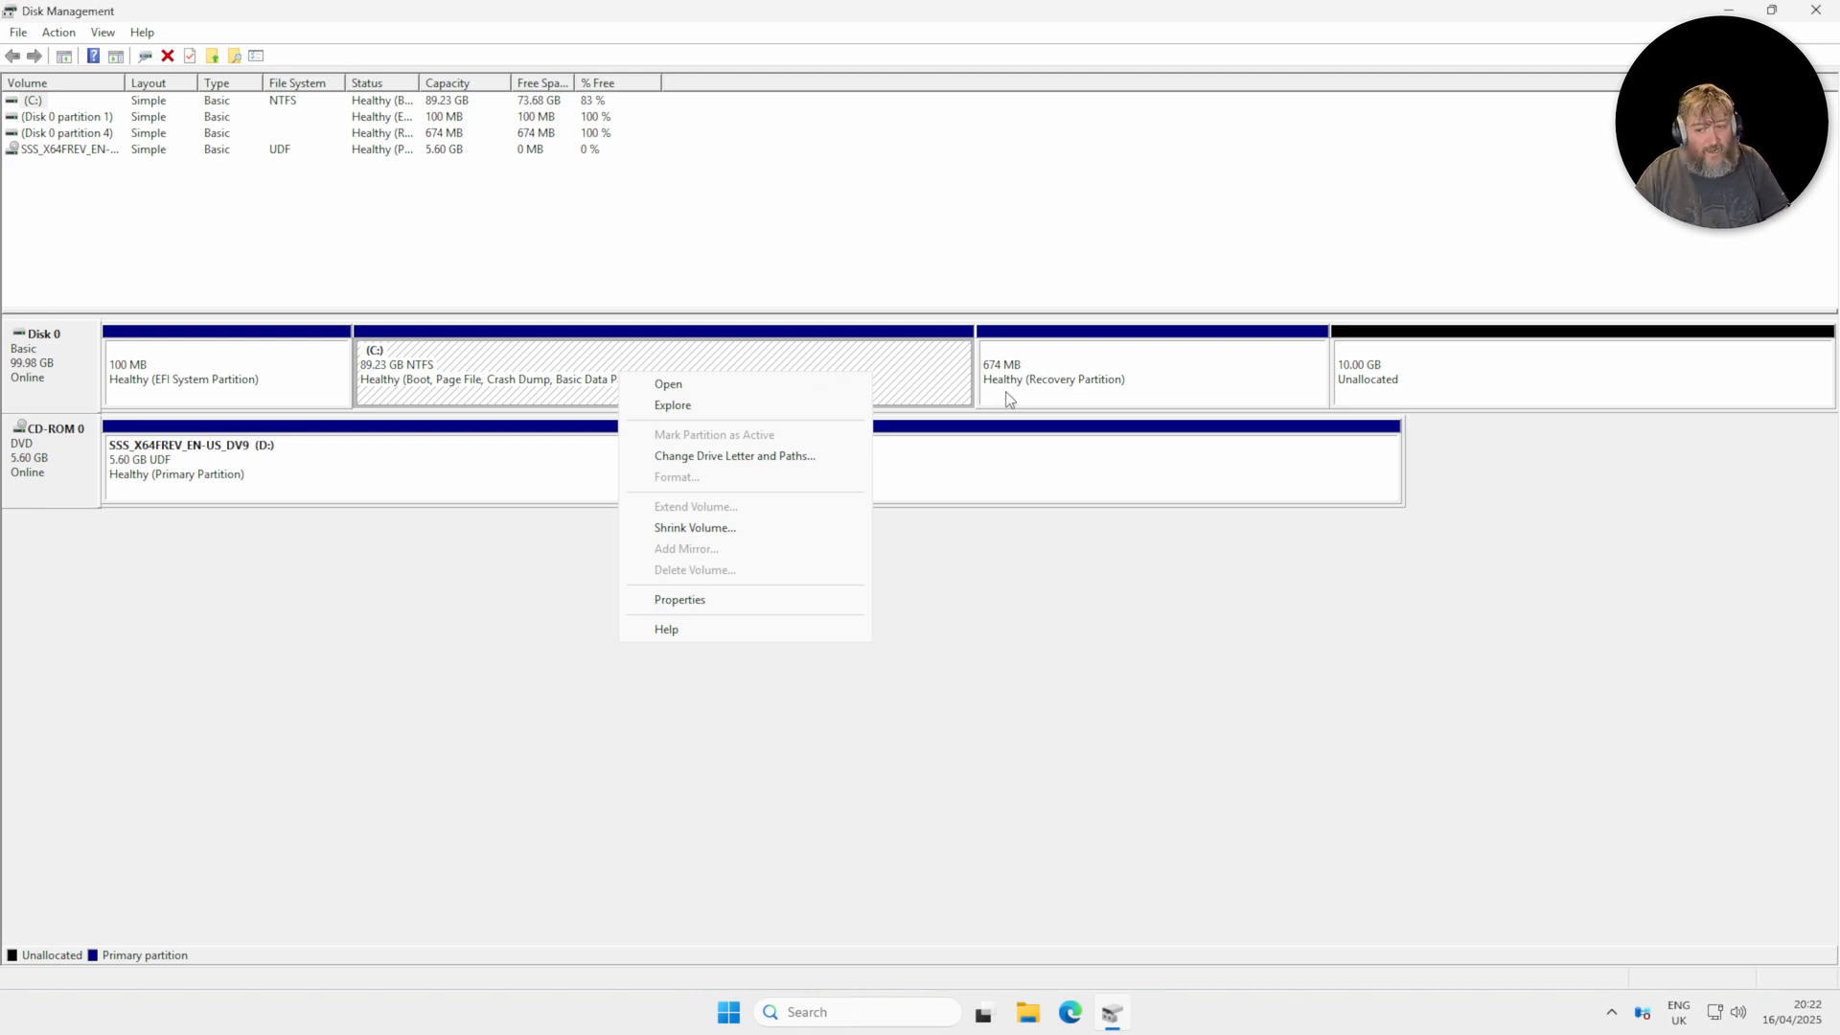
pyautogui.click(1425, 386)
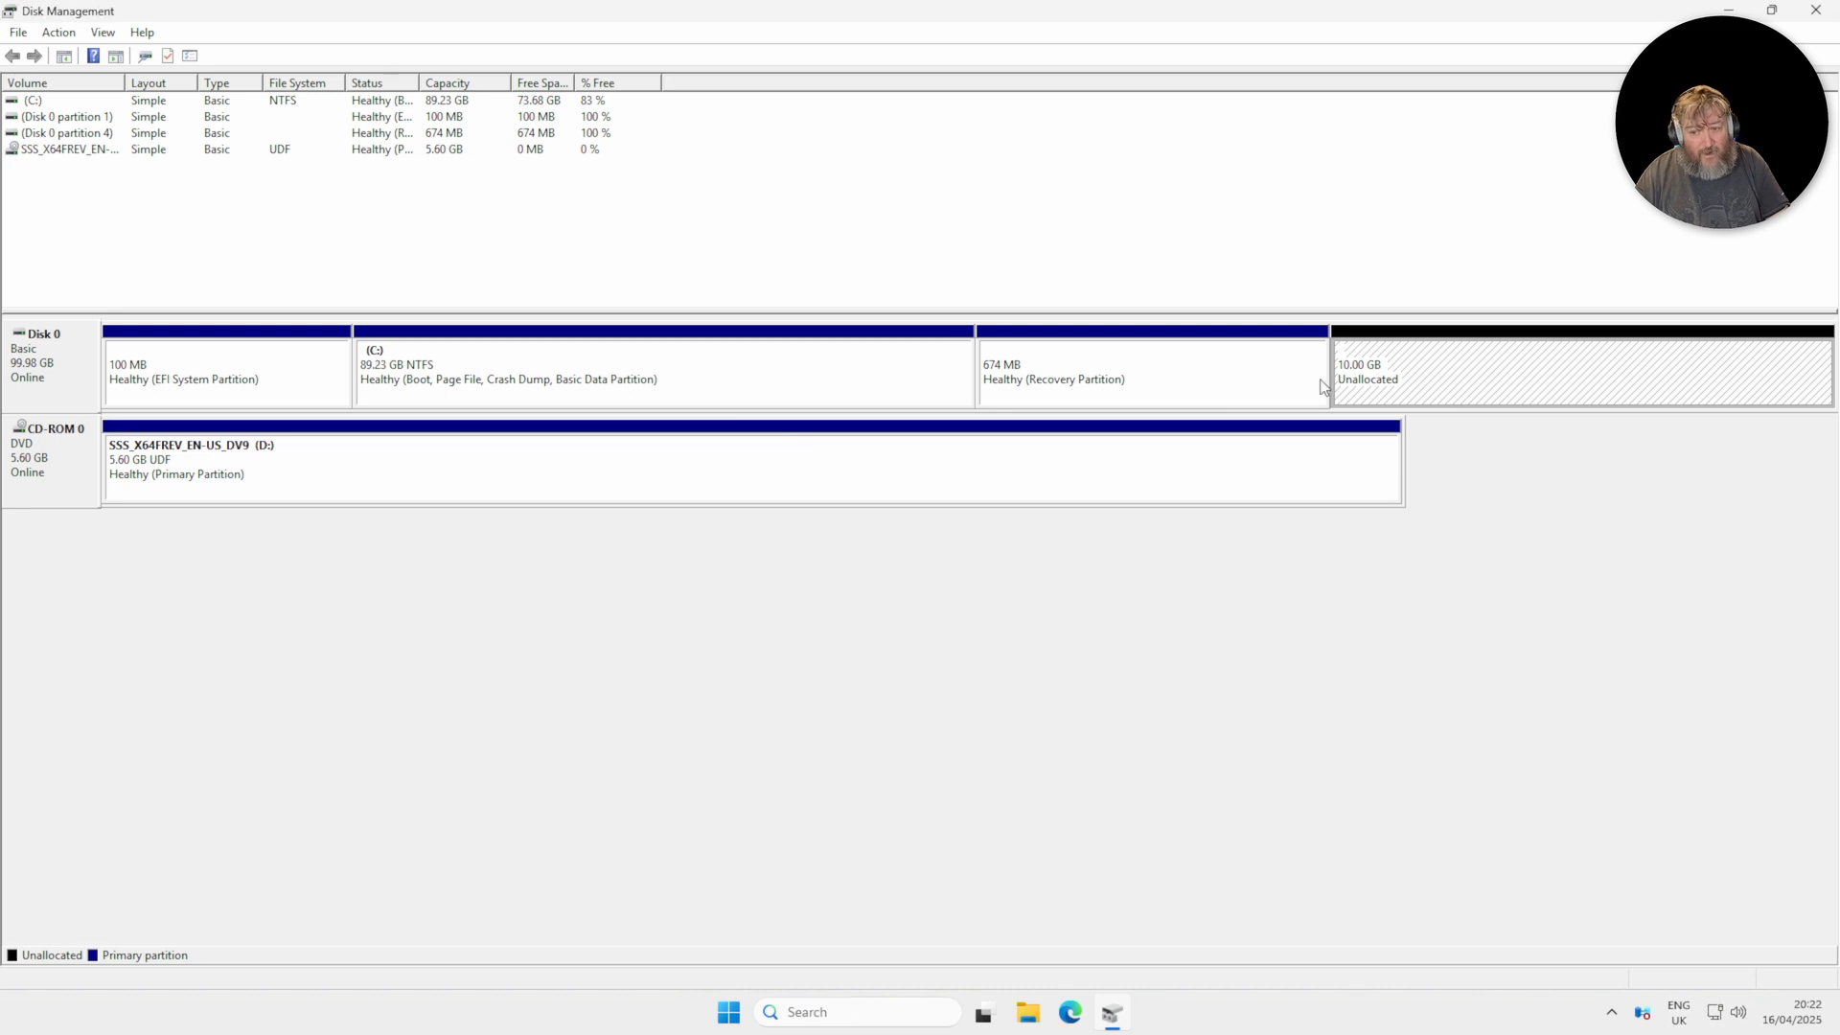
pyautogui.click(1054, 374)
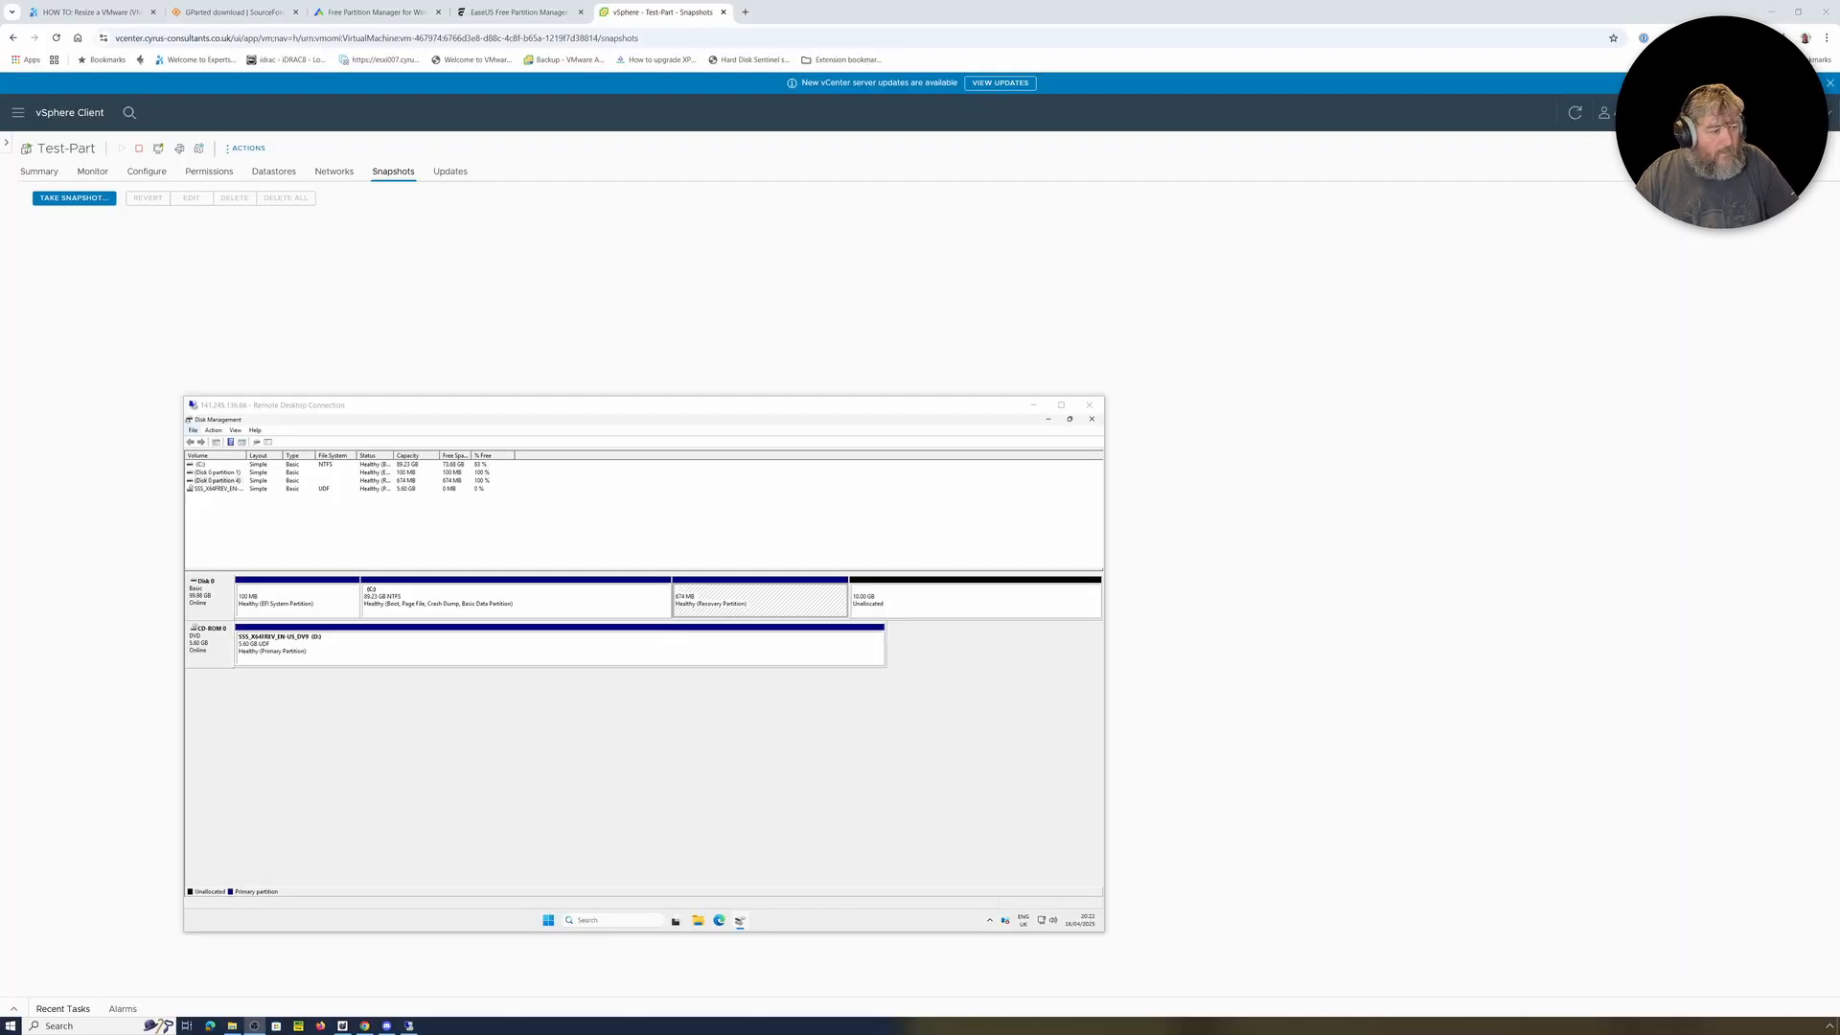
# Read through the Experts Exchange article's methods for resizing a VMware virtual disk, including GParted, Diskpart, vCenter Converter, Dell Extpart and third-party utilities
pyautogui.click(69, 15)
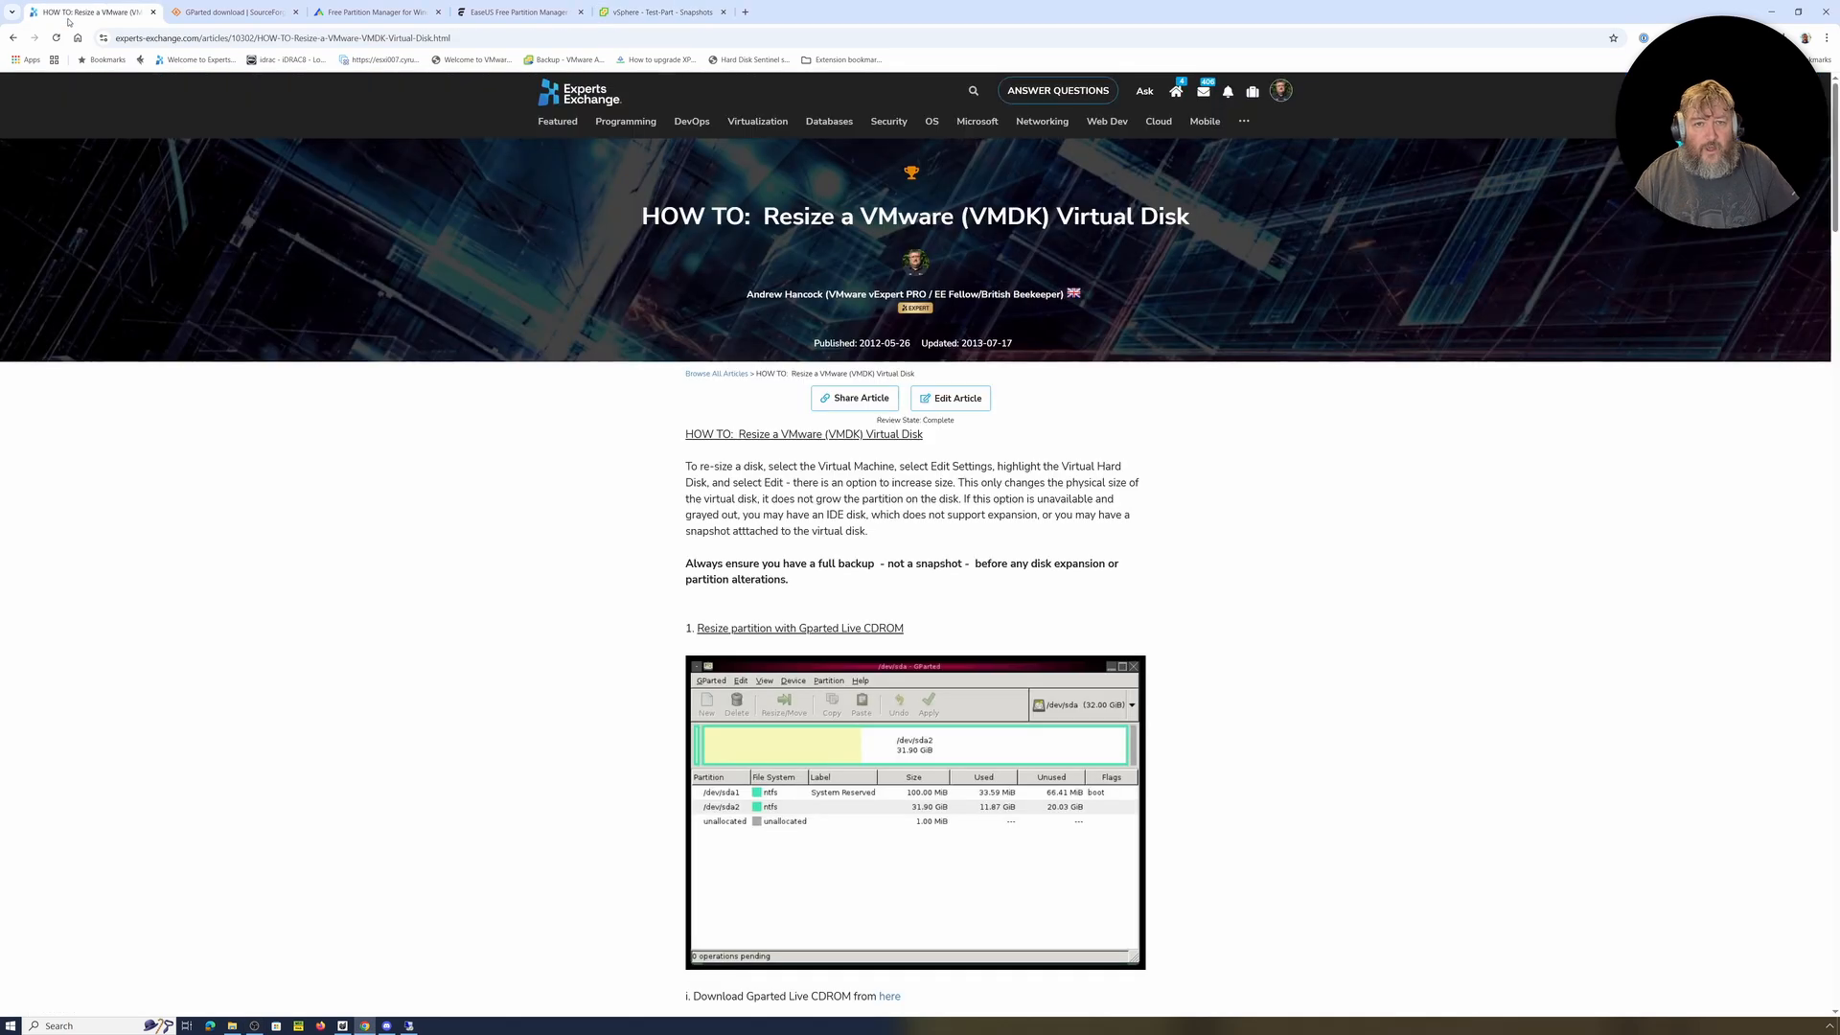
pyautogui.scroll(-15, 488, 401)
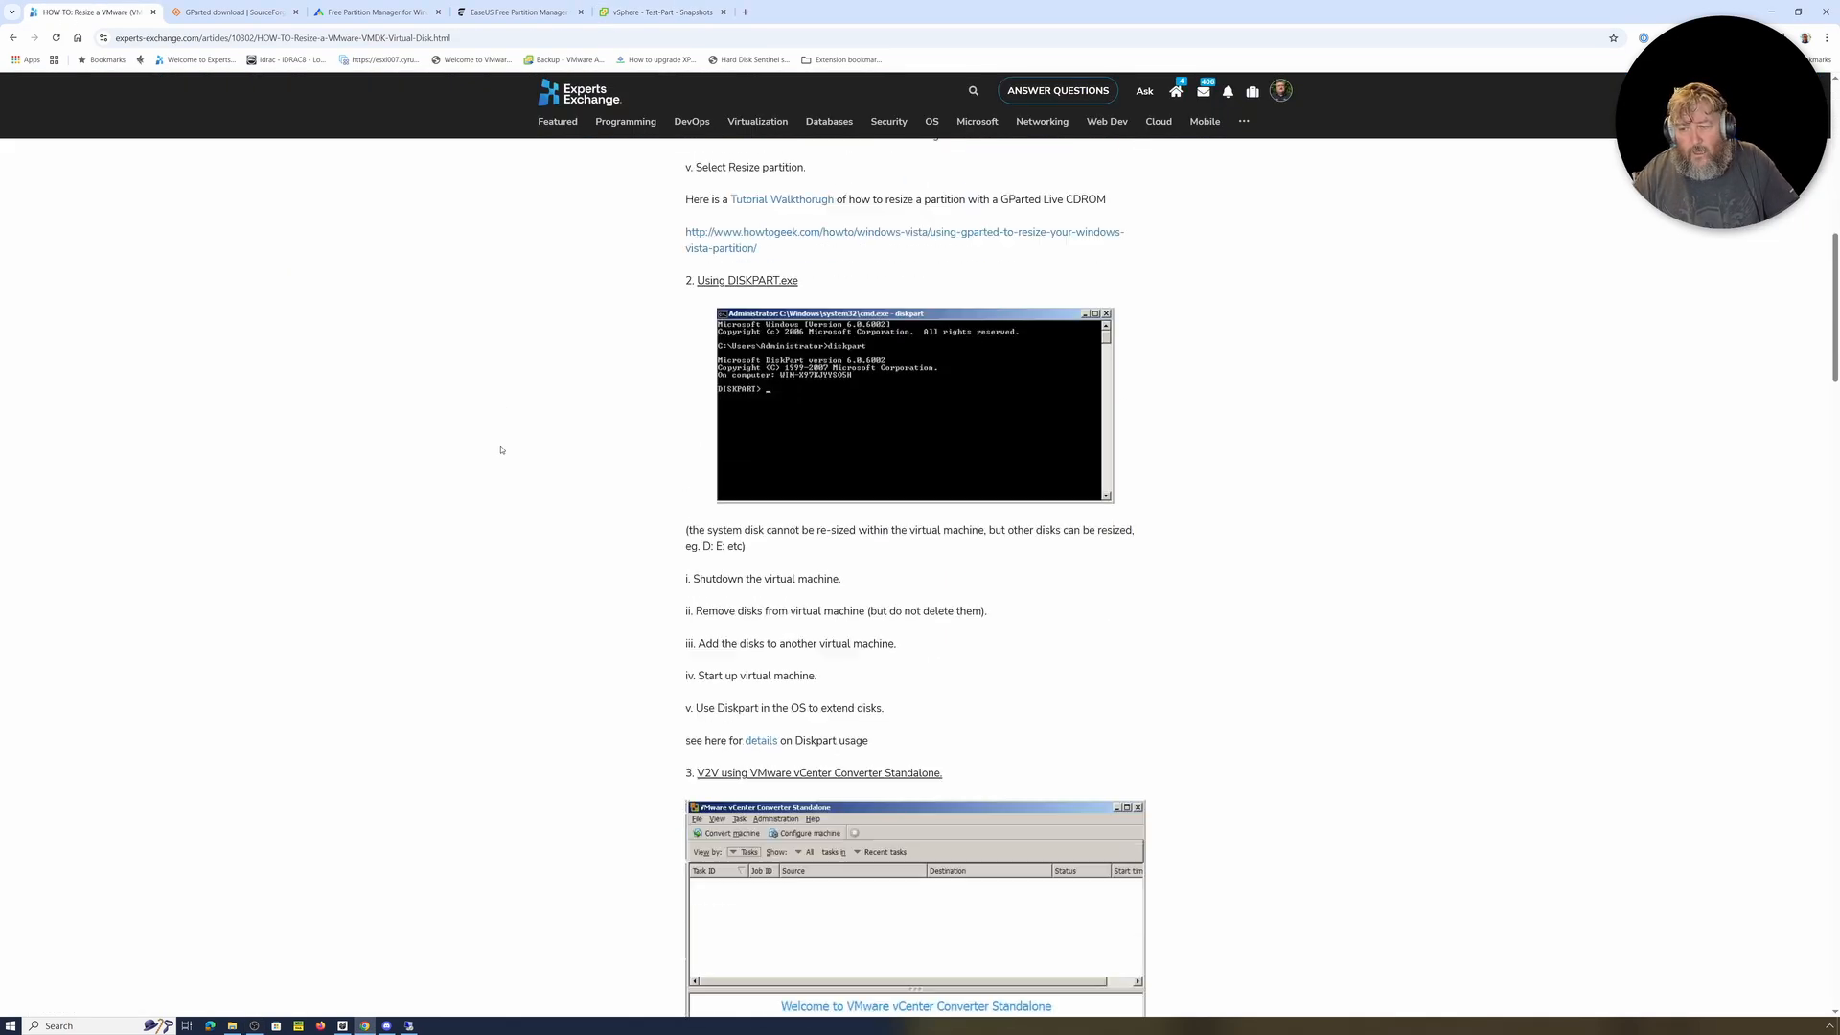
pyautogui.scroll(4, 500, 449)
pyautogui.scroll(-4, 500, 450)
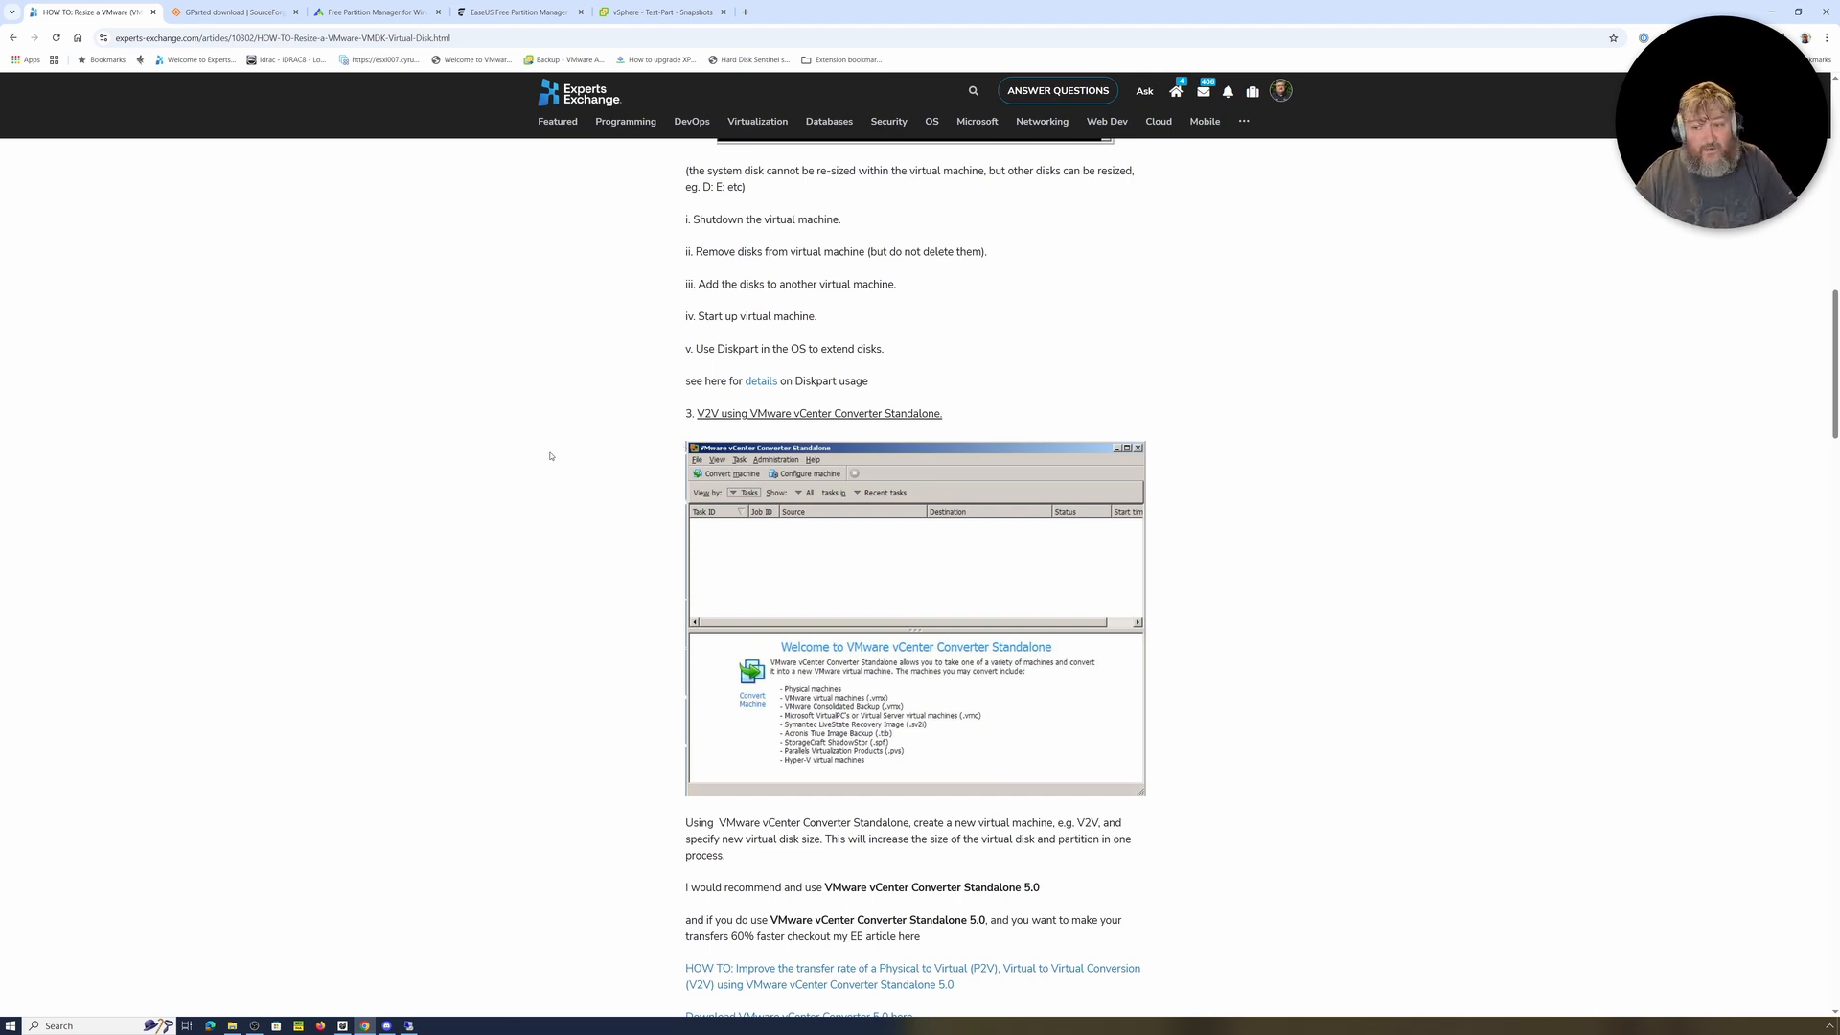
pyautogui.scroll(-3, 550, 457)
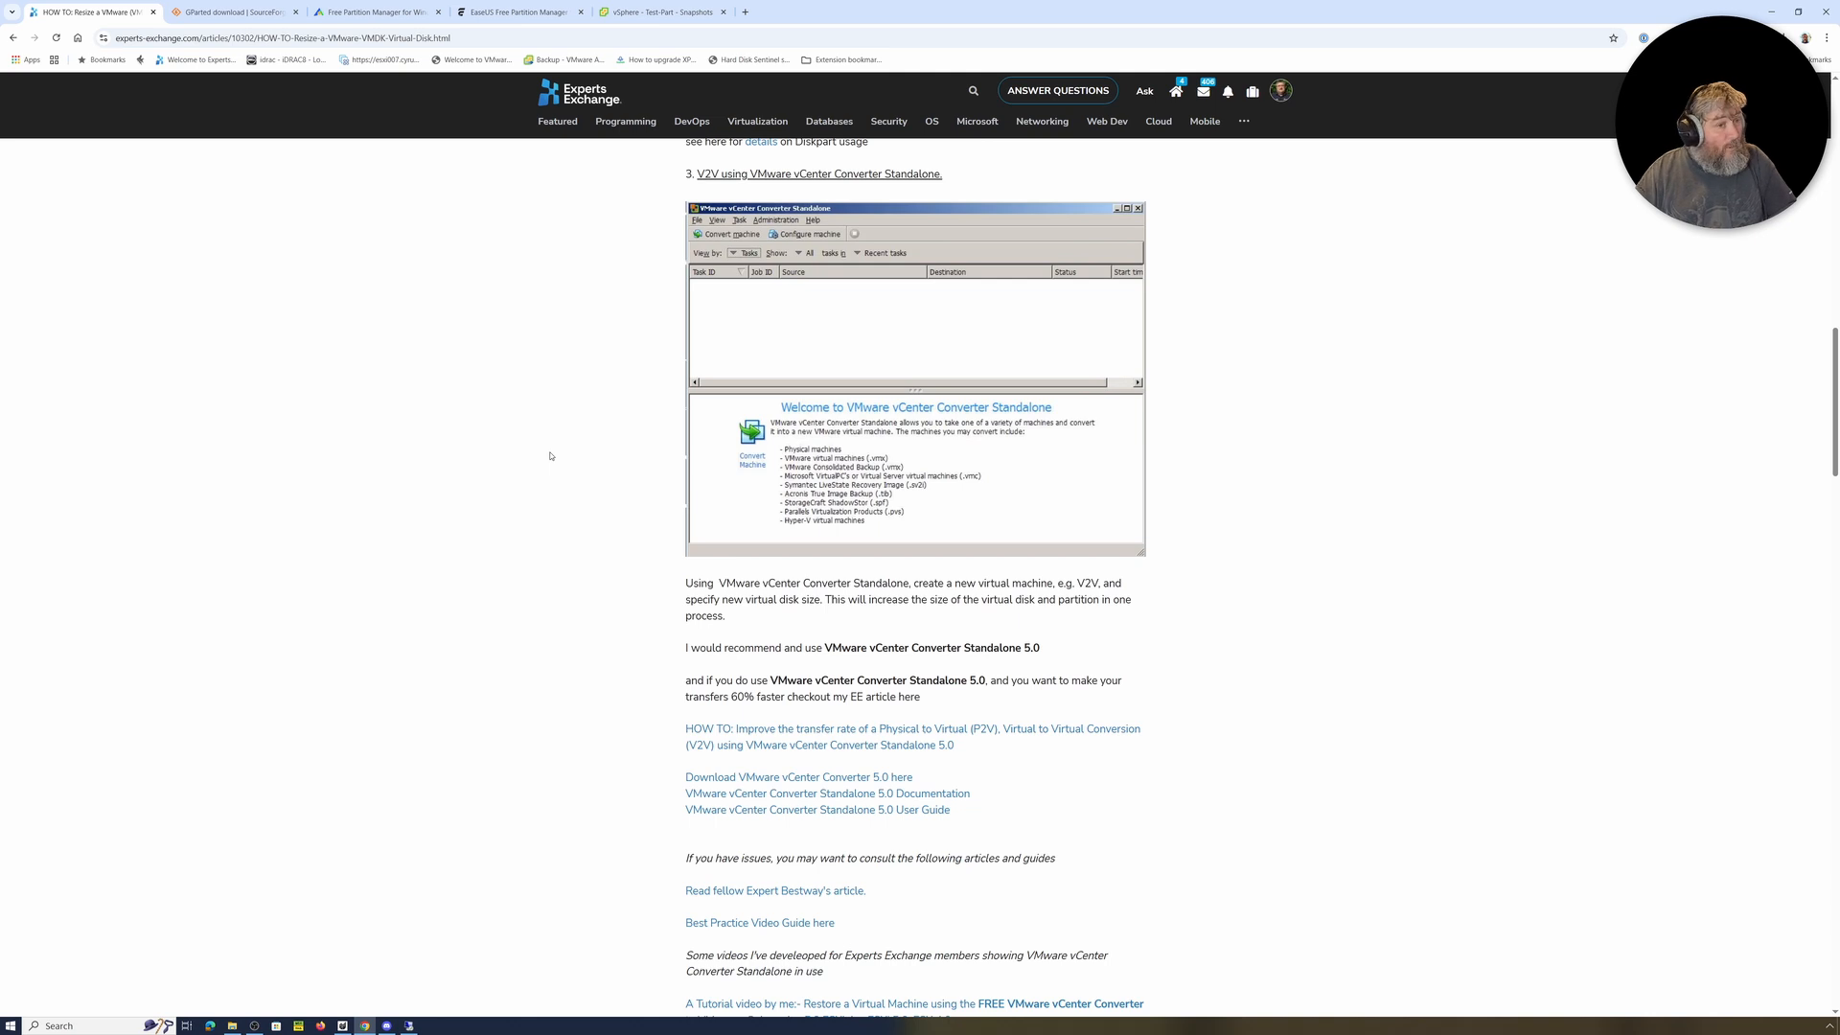
pyautogui.scroll(-9, 550, 456)
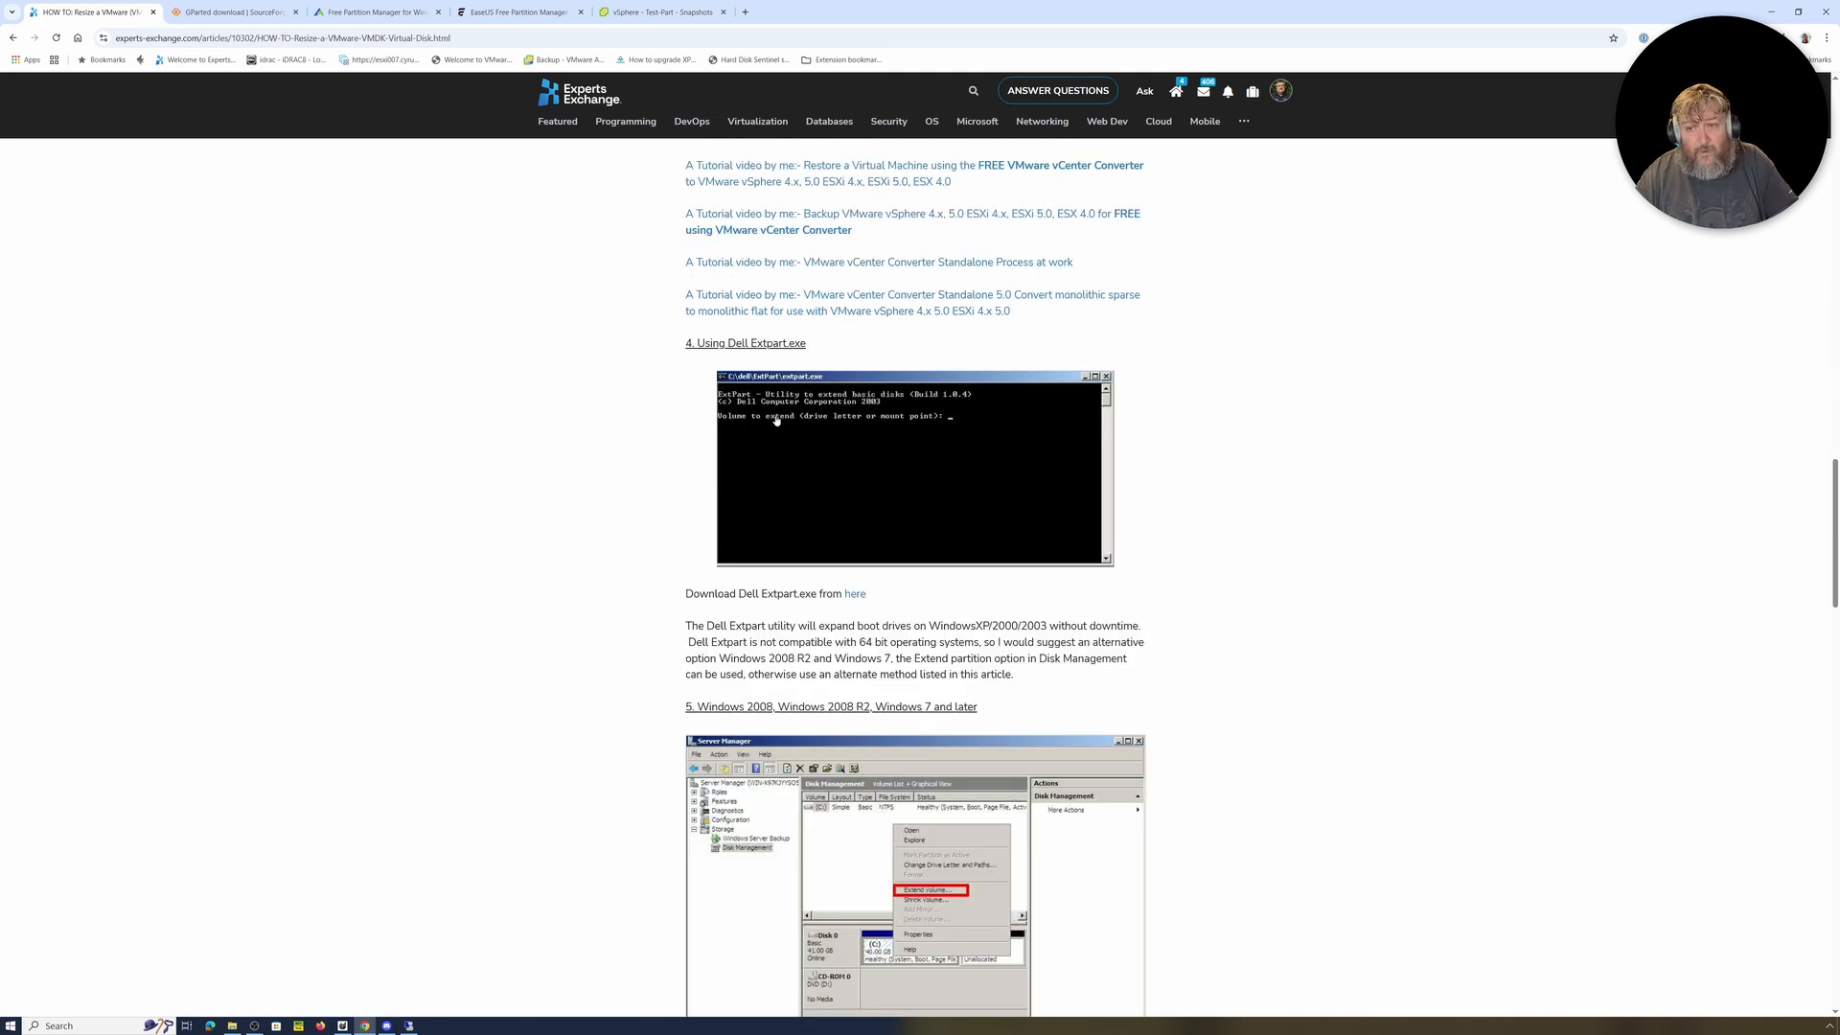
pyautogui.scroll(1, 582, 433)
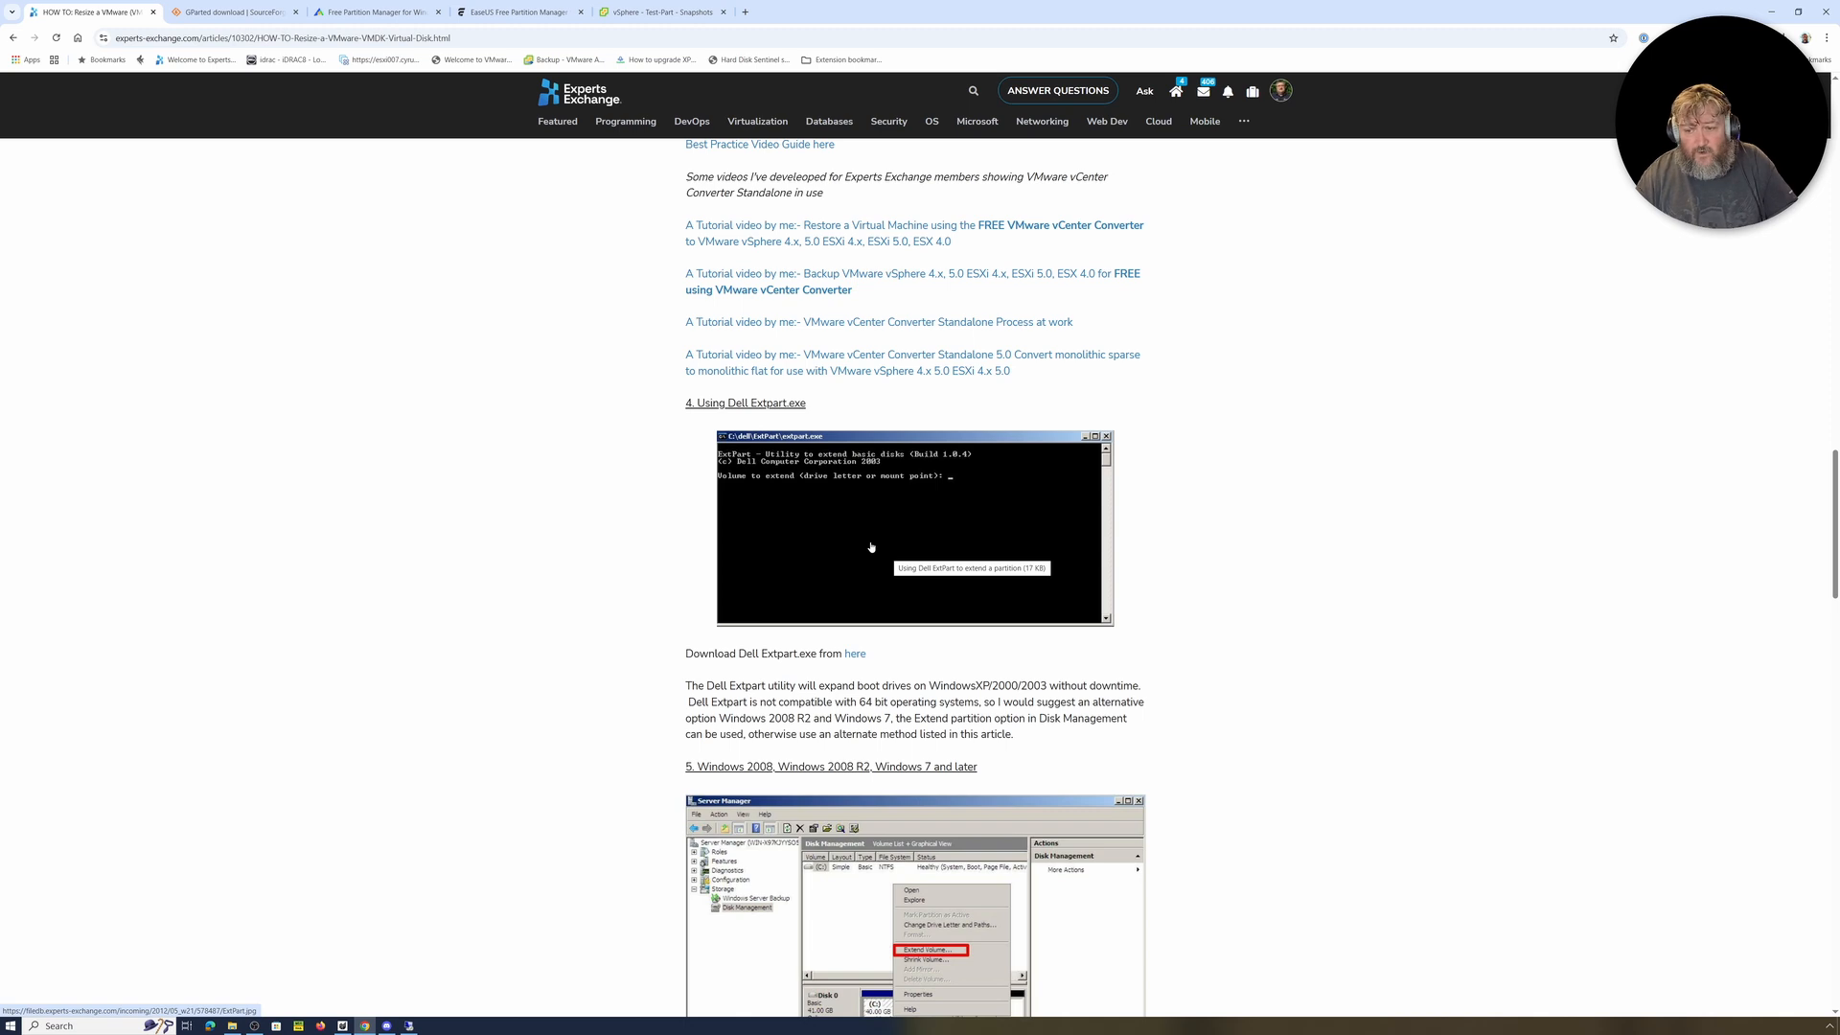
pyautogui.scroll(-10, 871, 546)
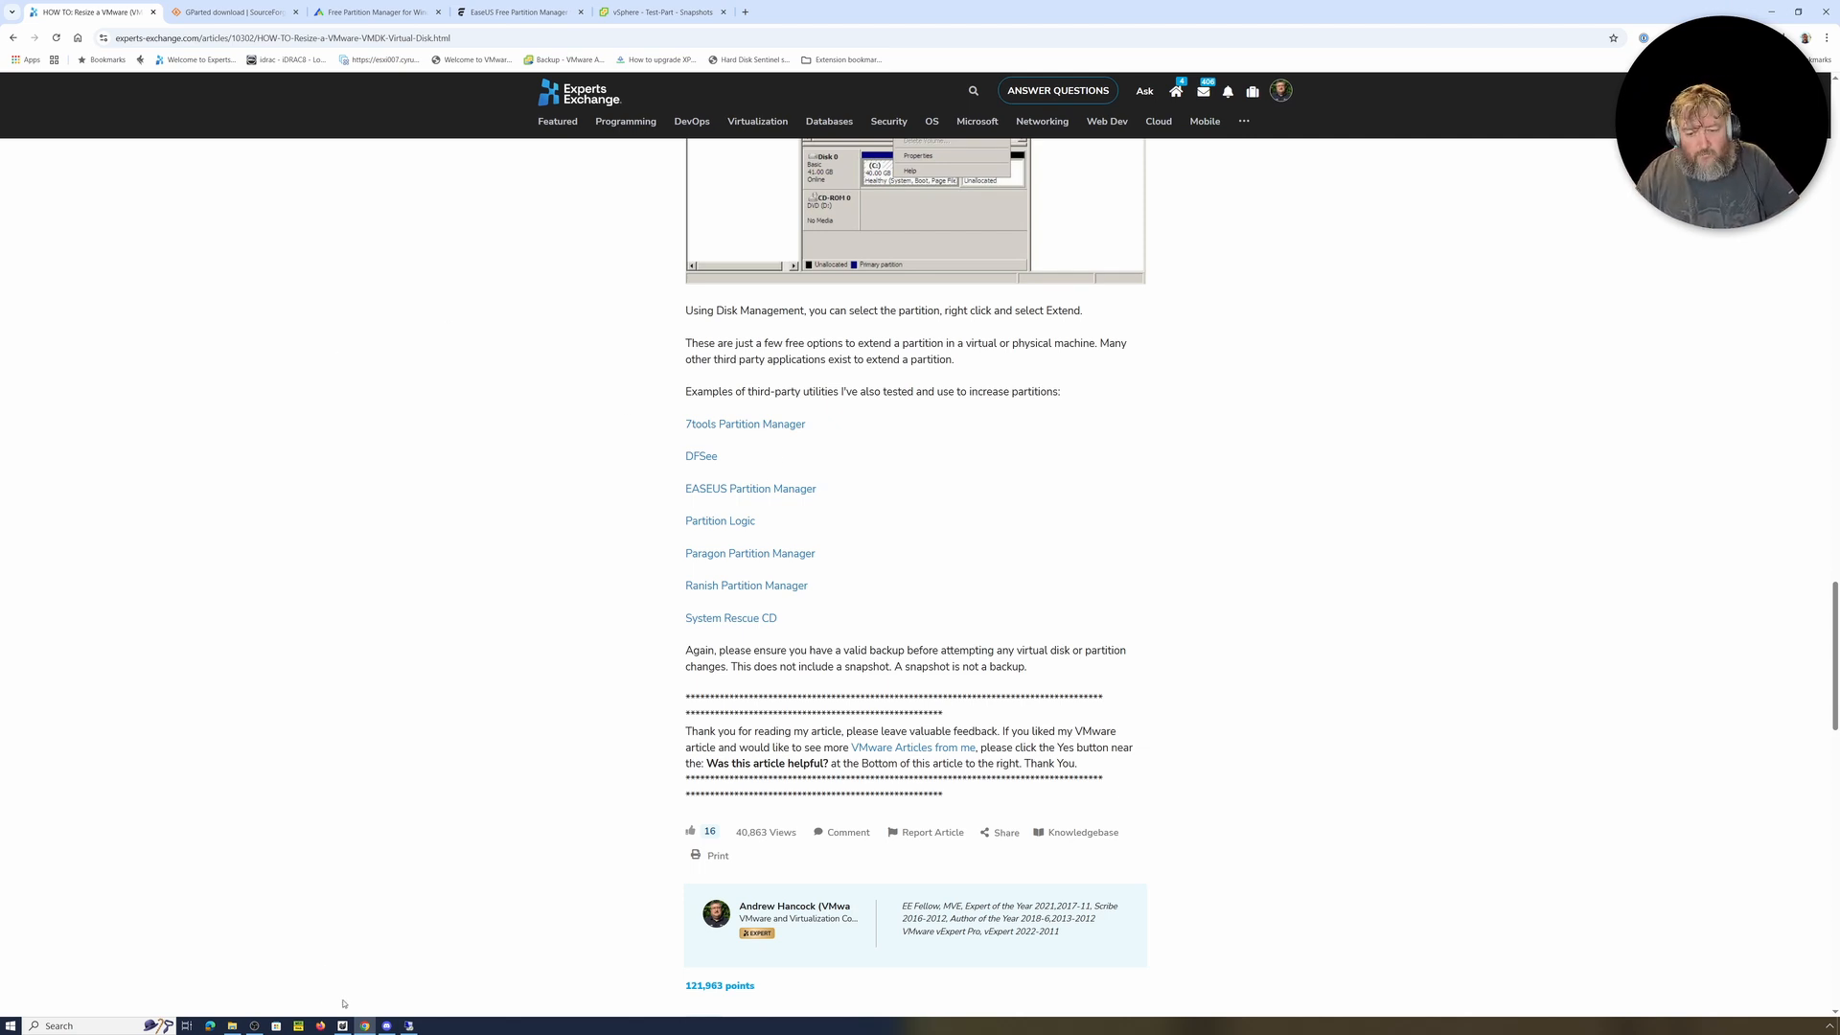
pyautogui.click(409, 1026)
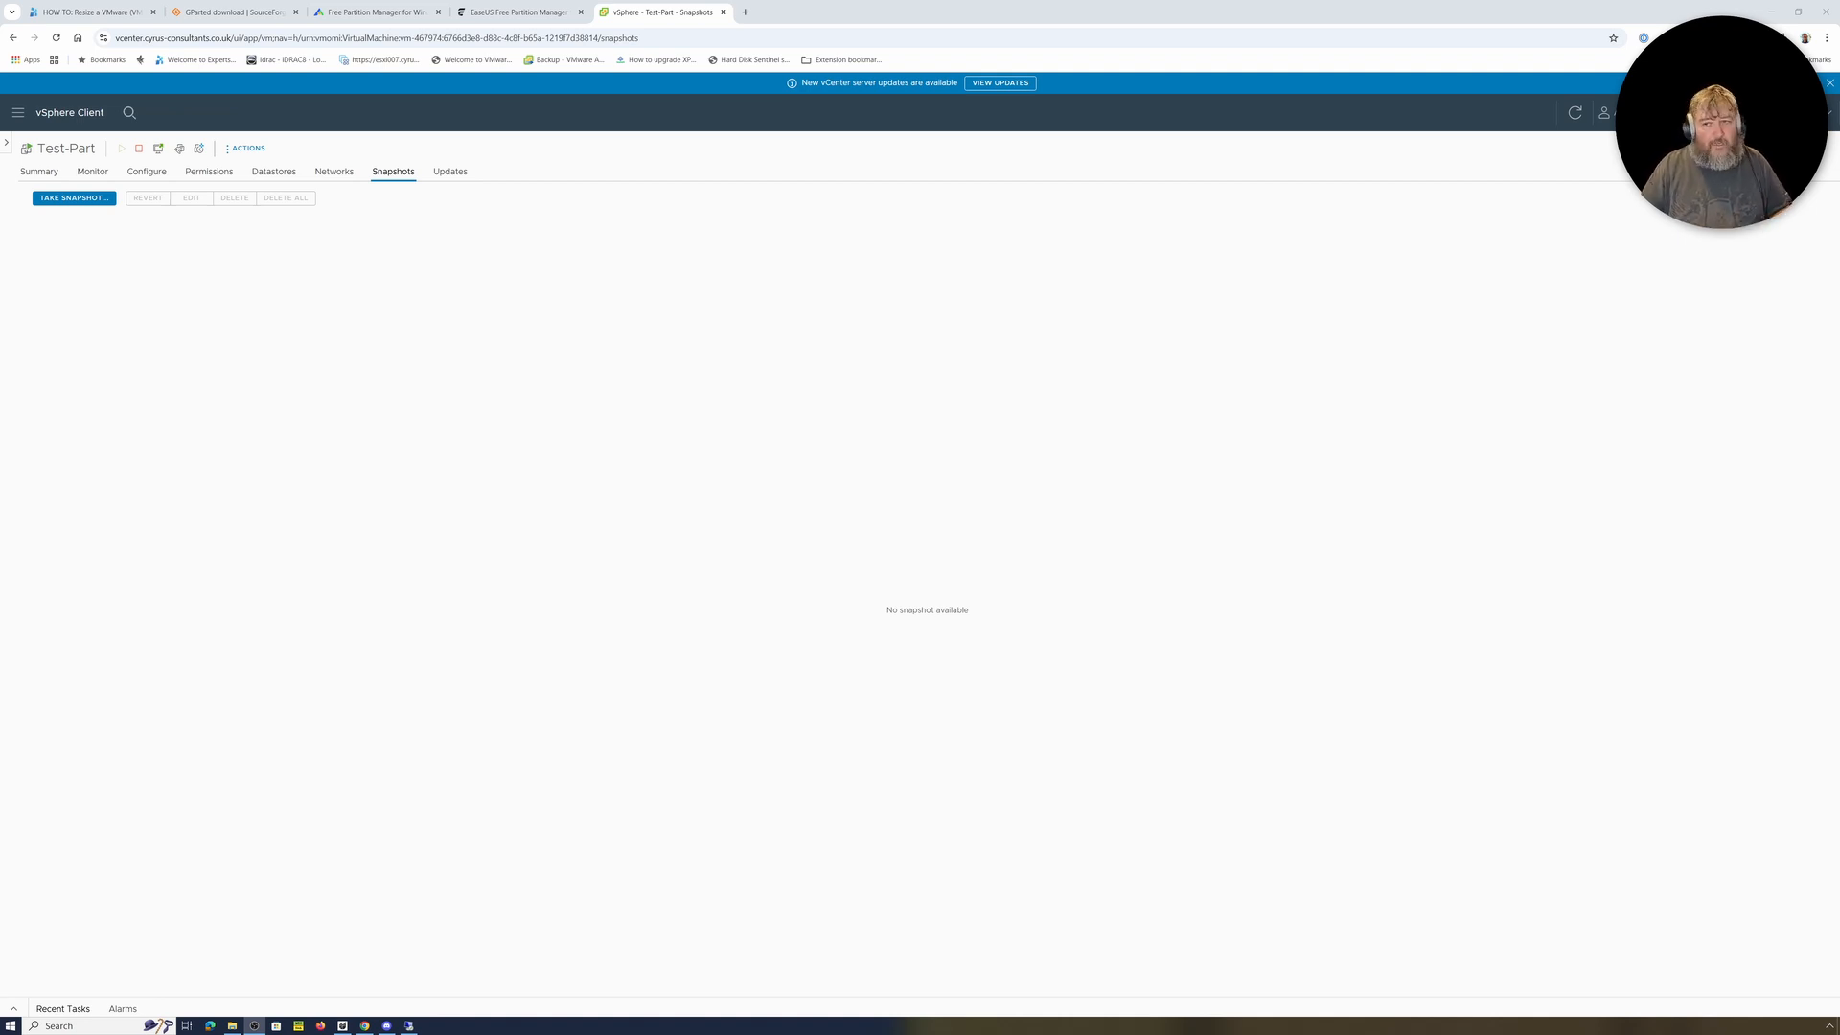
# Take a snapshot of the Test-Part virtual machine named "Beginning Partition Manager", without including memory
pyautogui.click(92, 204)
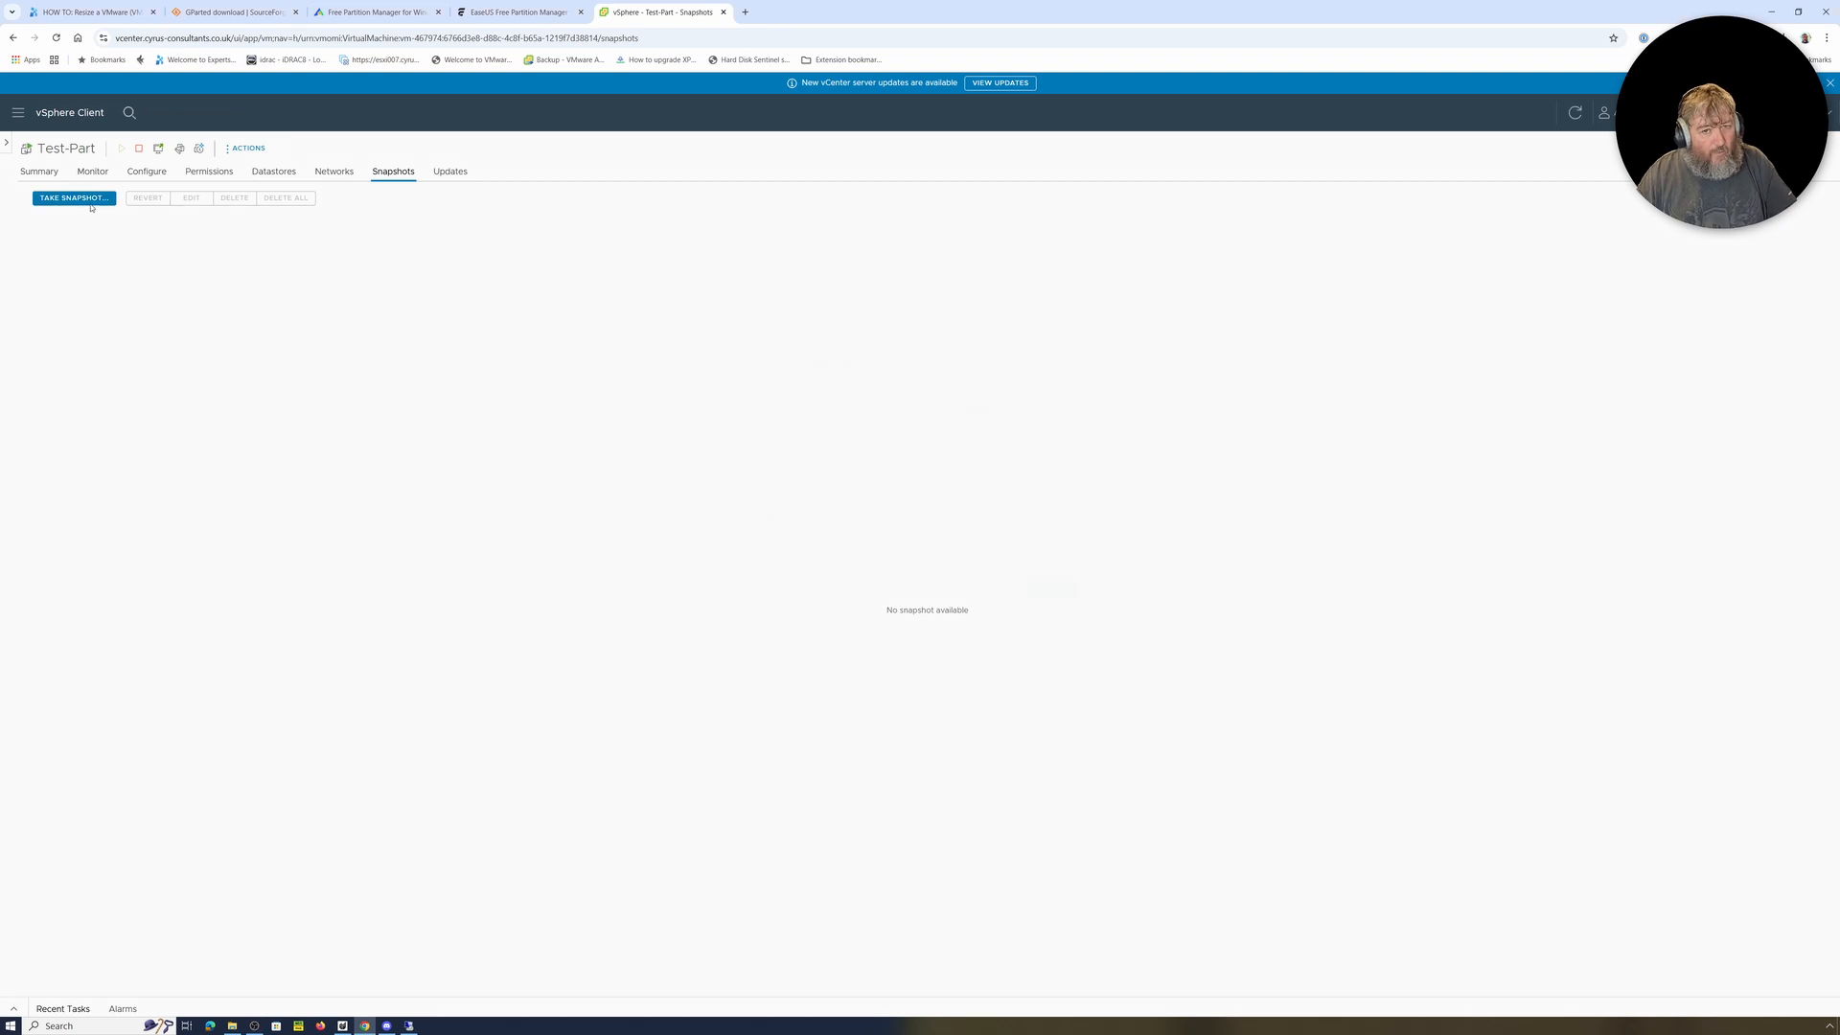
pyautogui.click(768, 584)
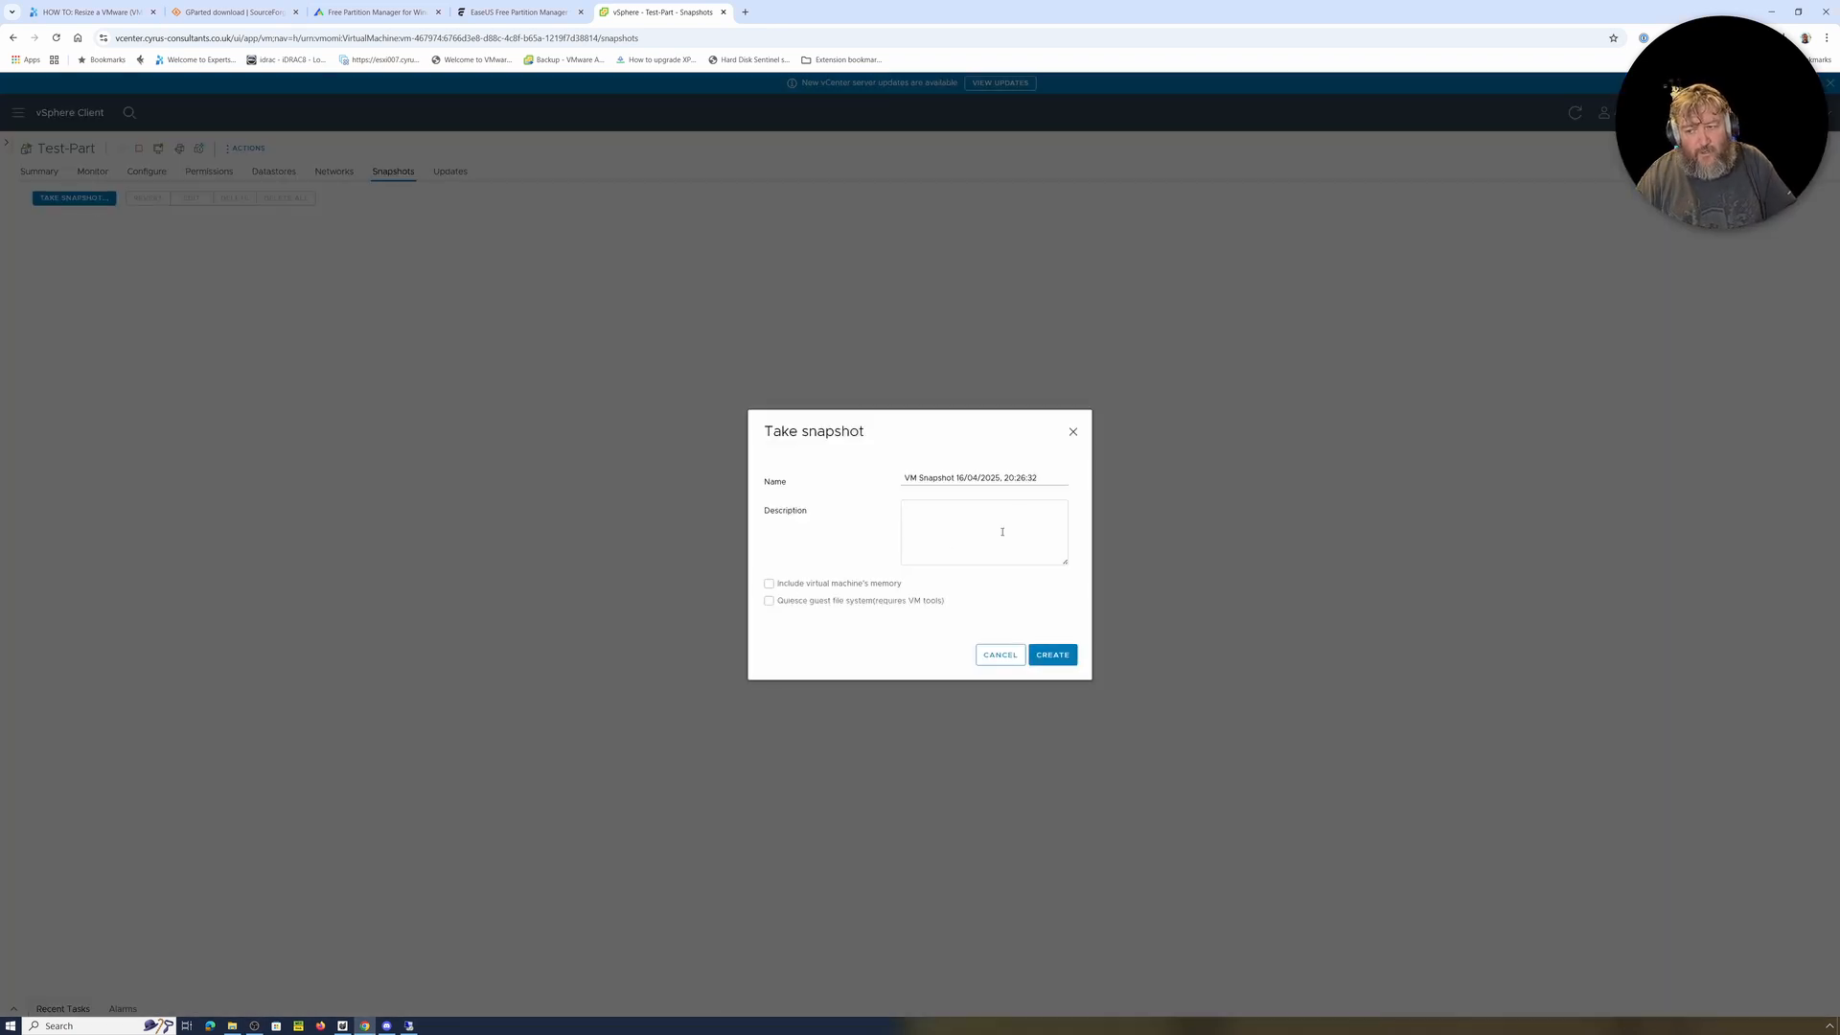
pyautogui.moveTo(1052, 476); pyautogui.dragTo(877, 479)
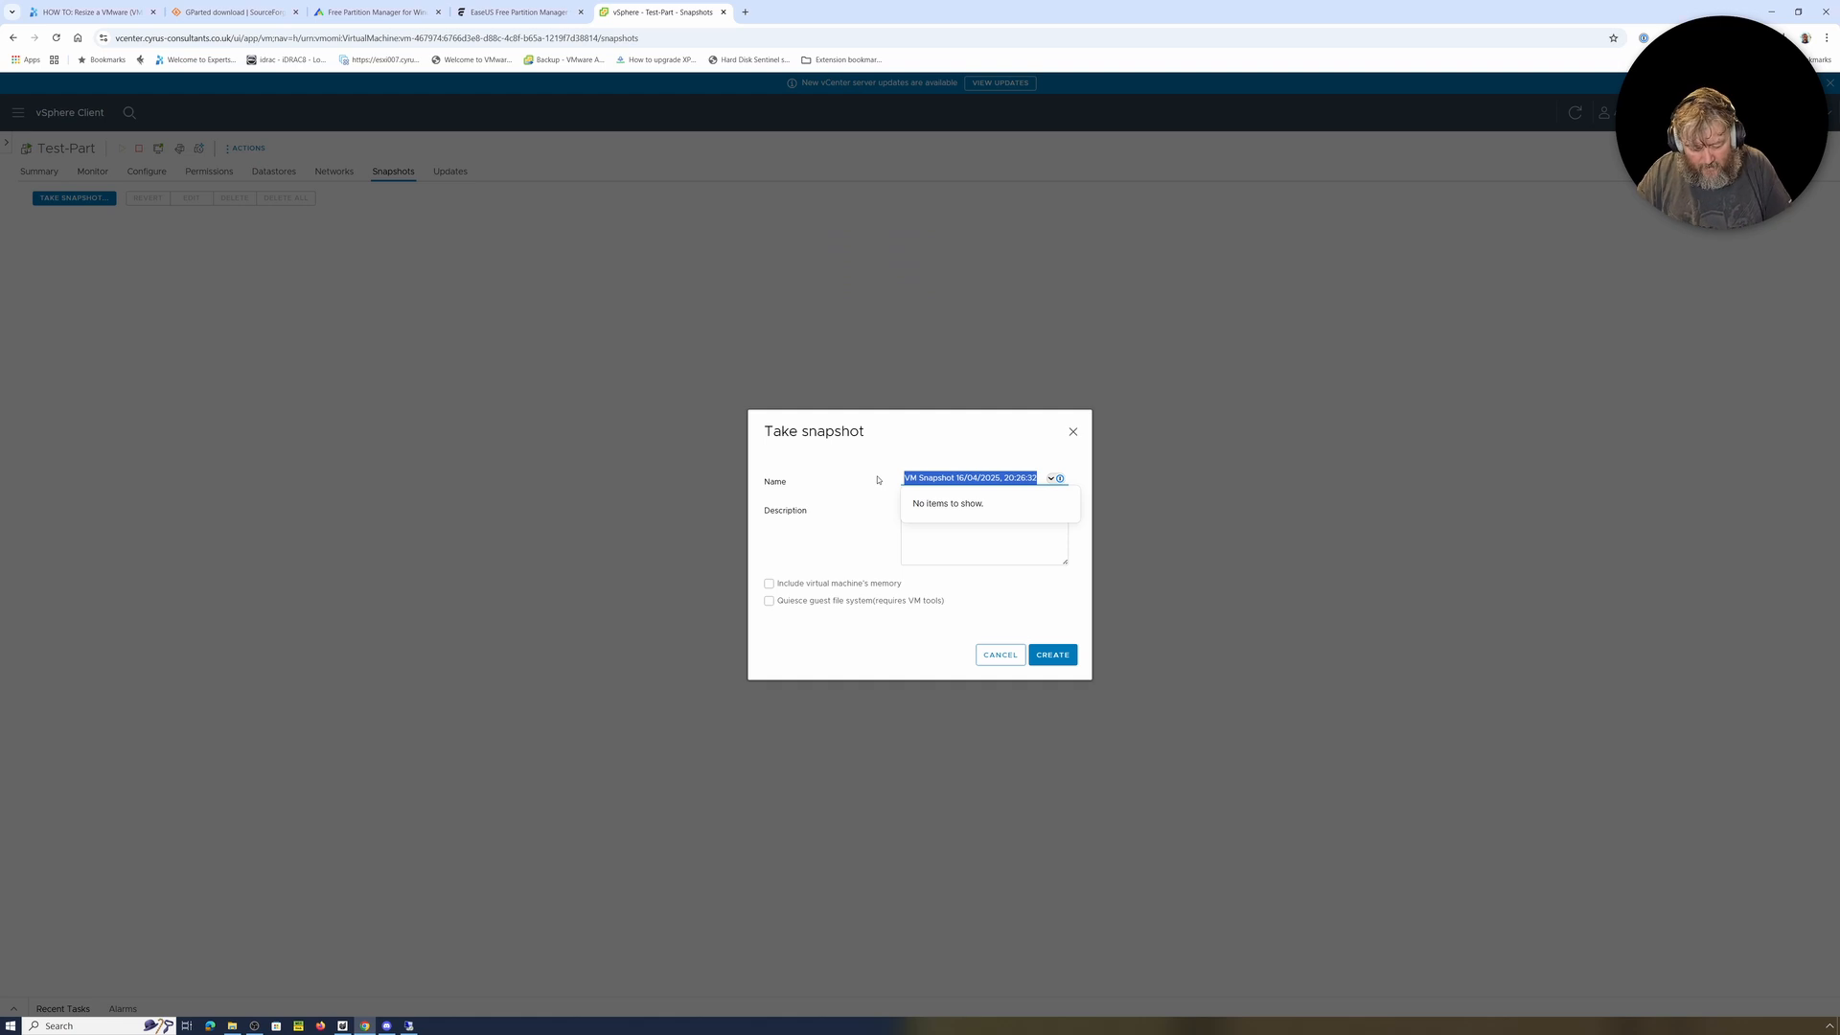
pyautogui.write('Be')
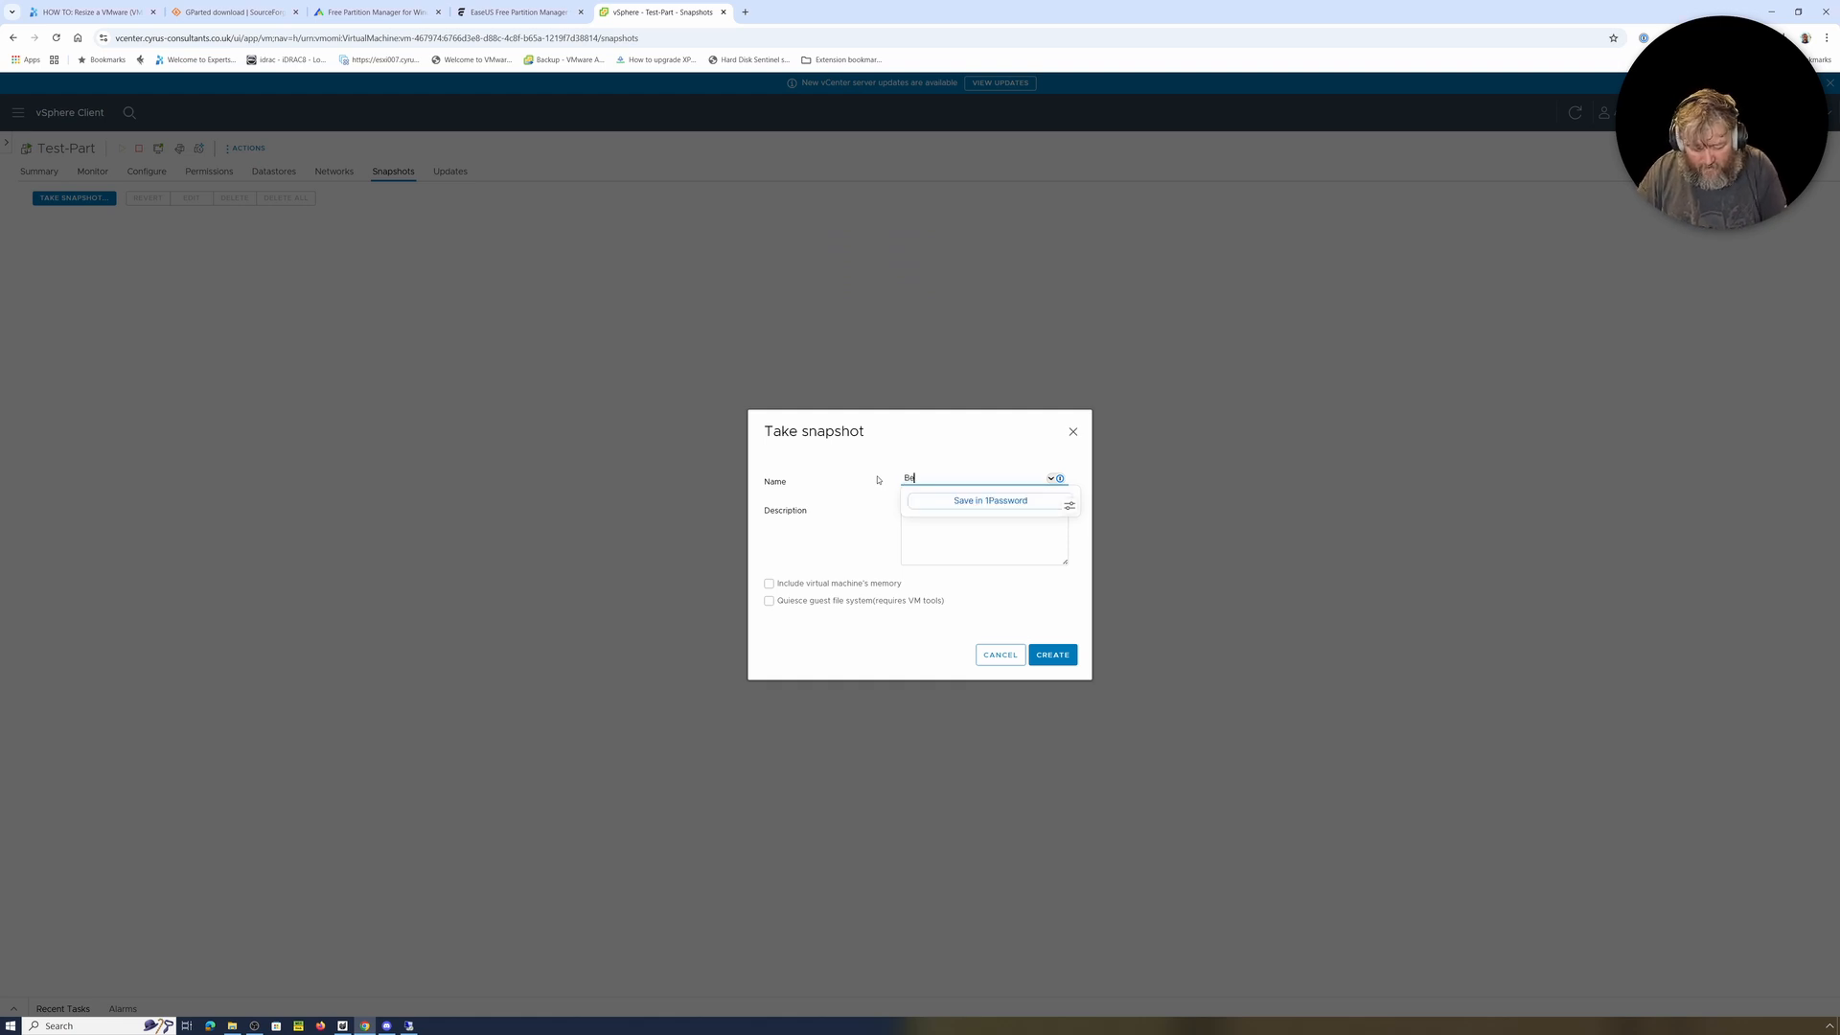
pyautogui.write('ginning')
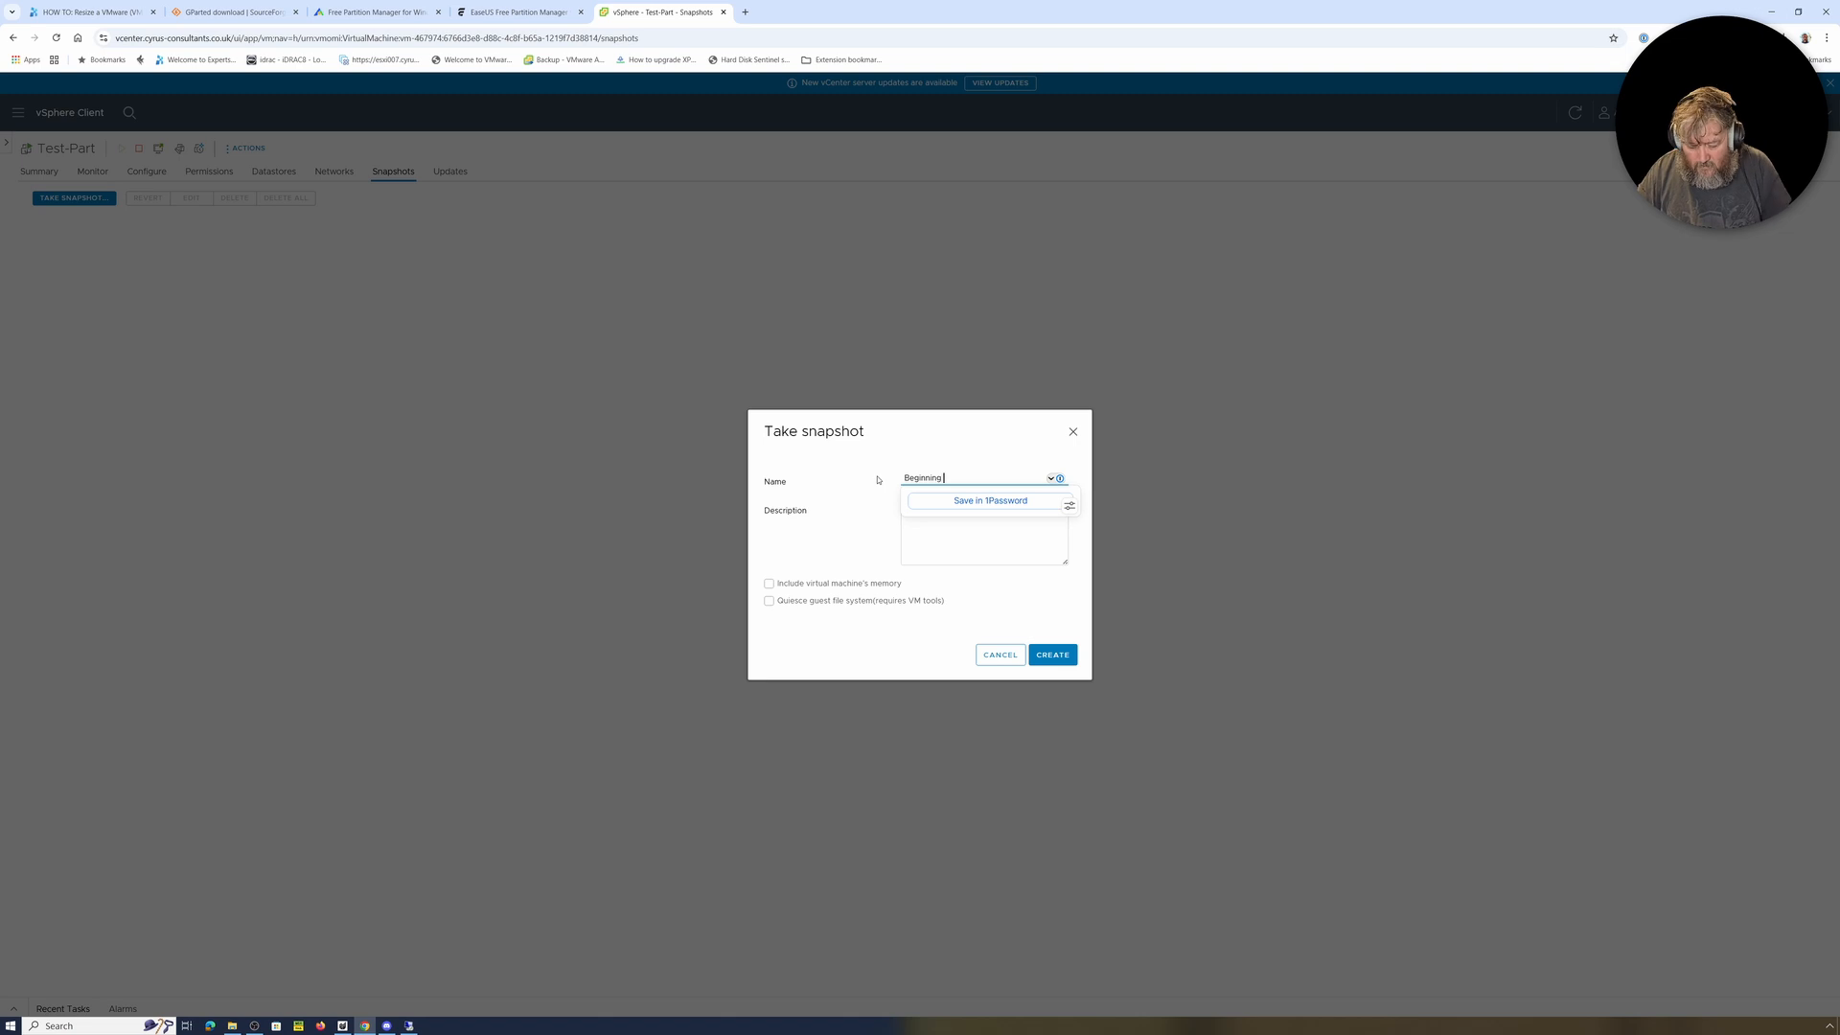
pyautogui.write(' Partituion')
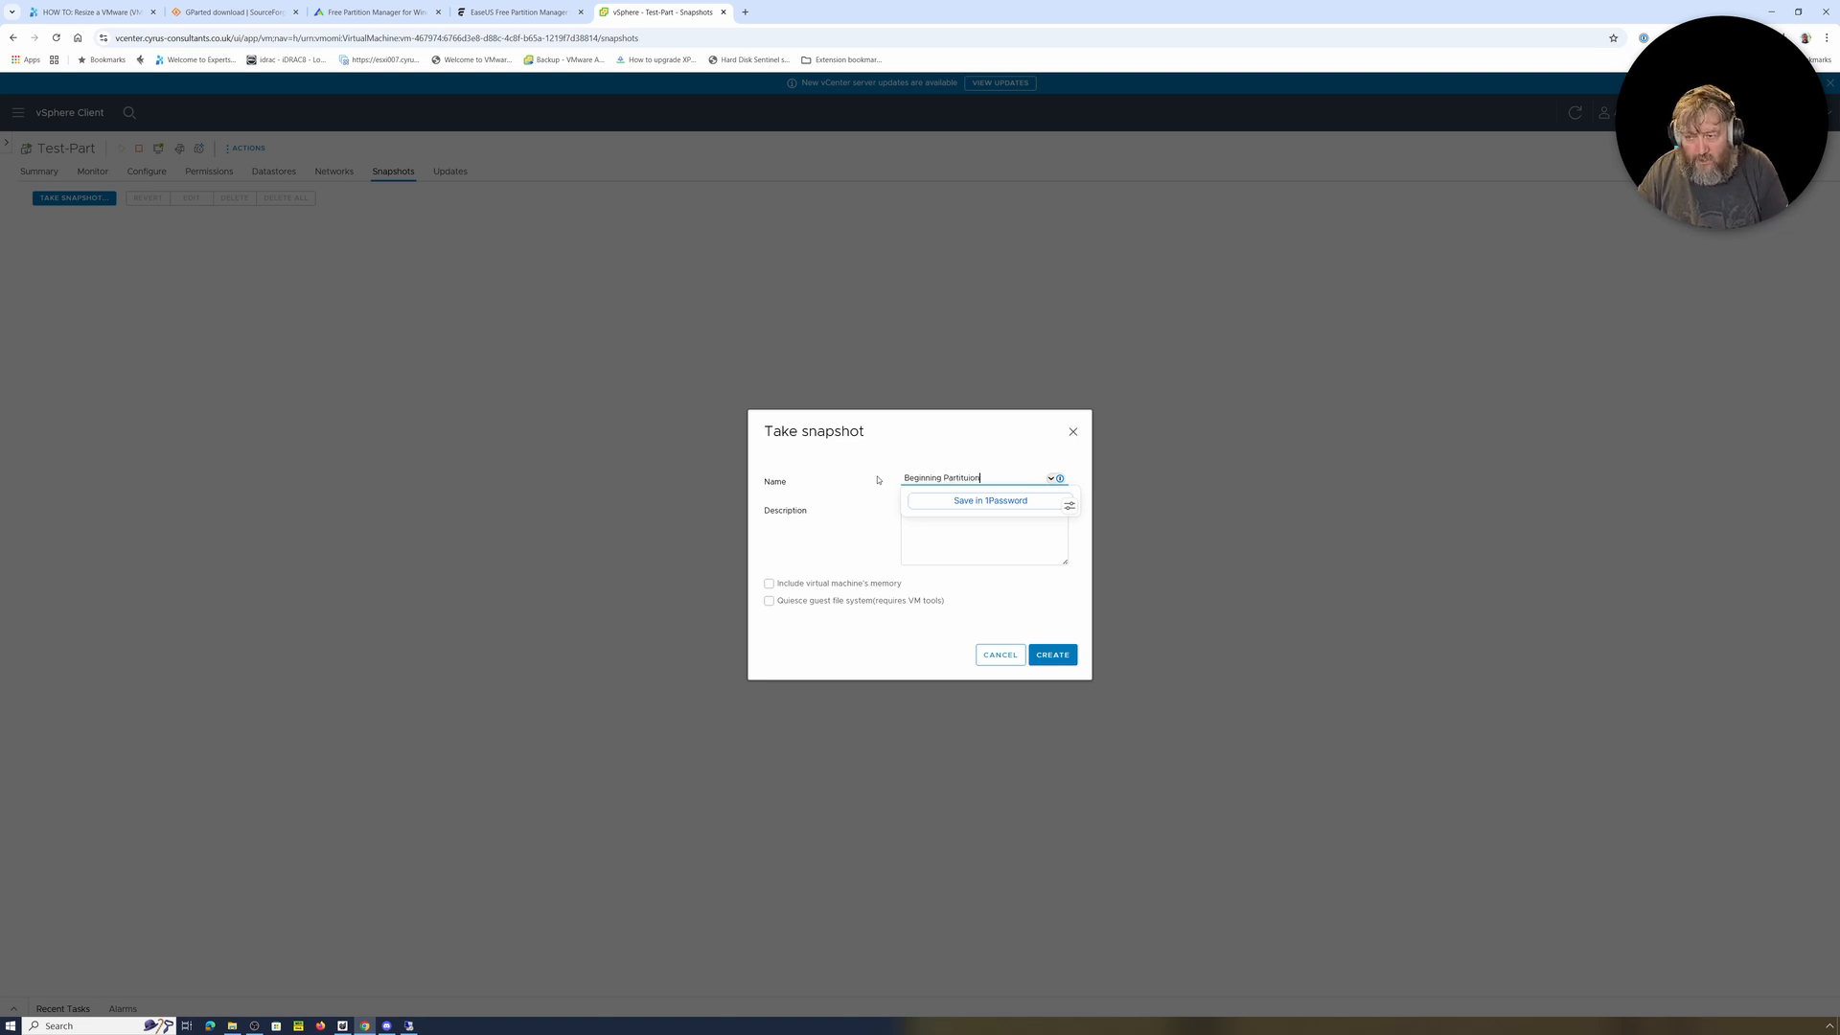
pyautogui.write('io')
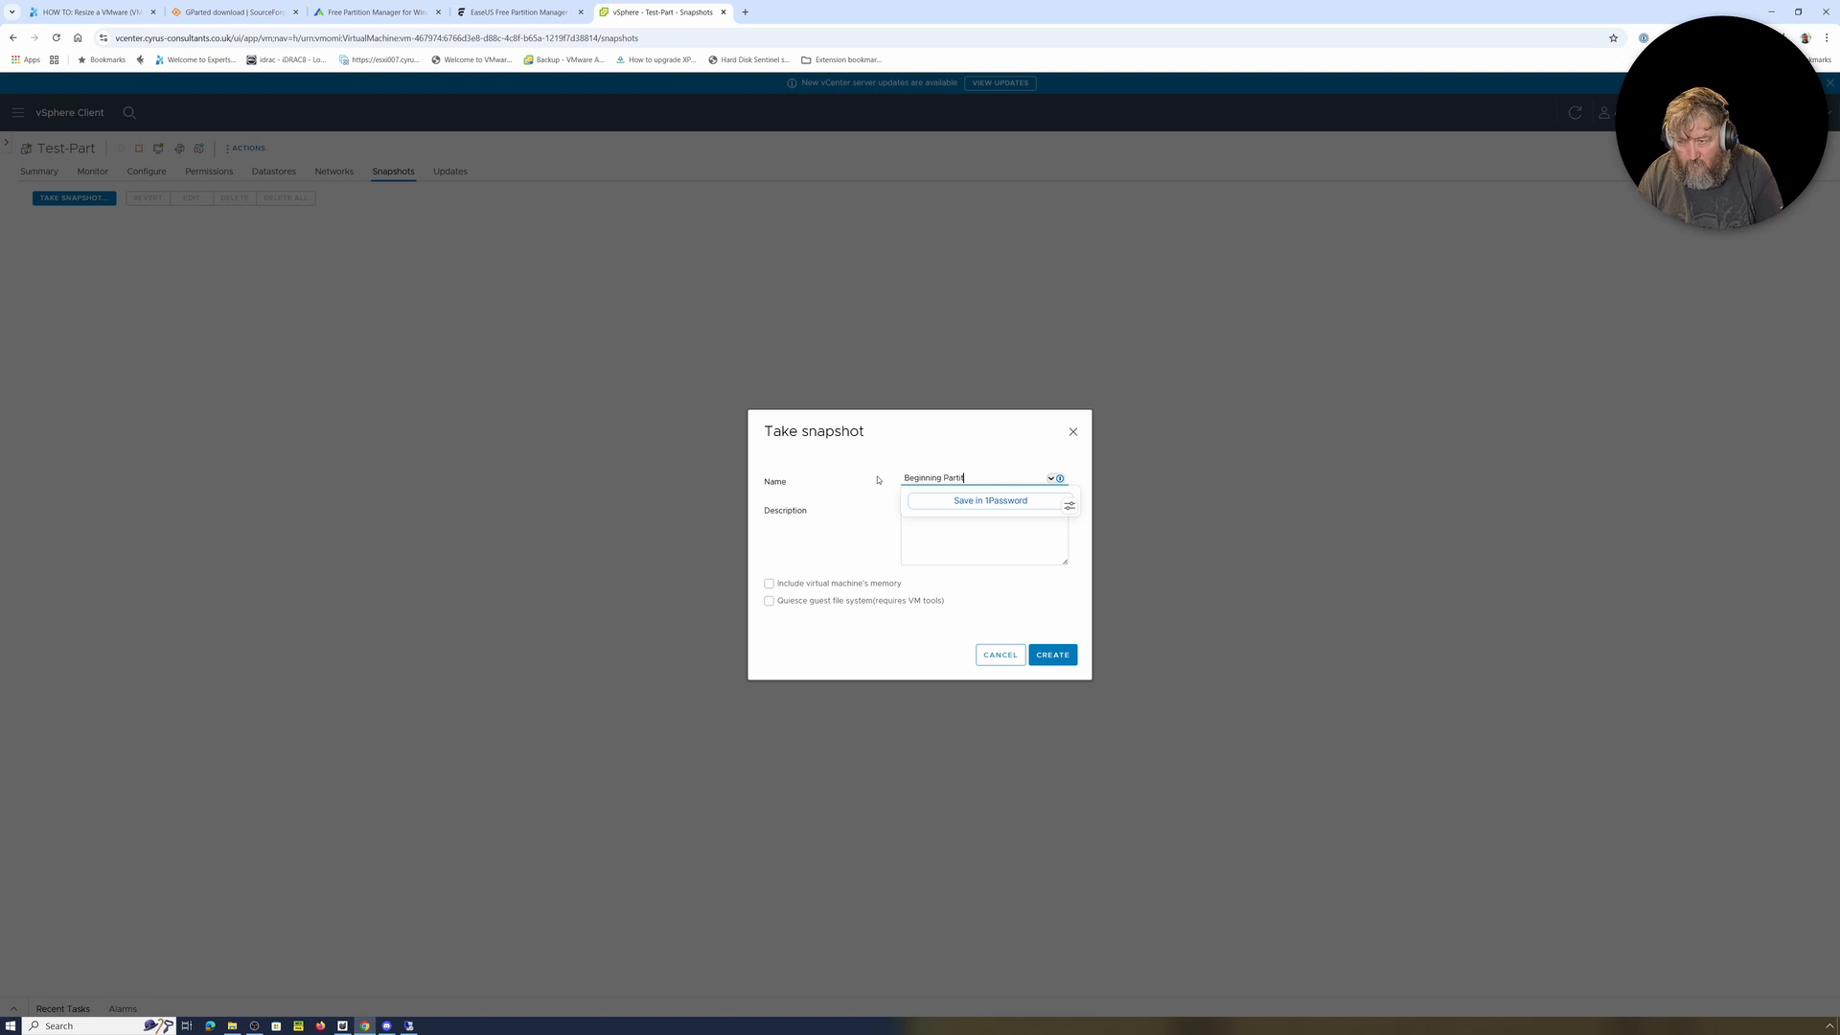
pyautogui.write('n ')
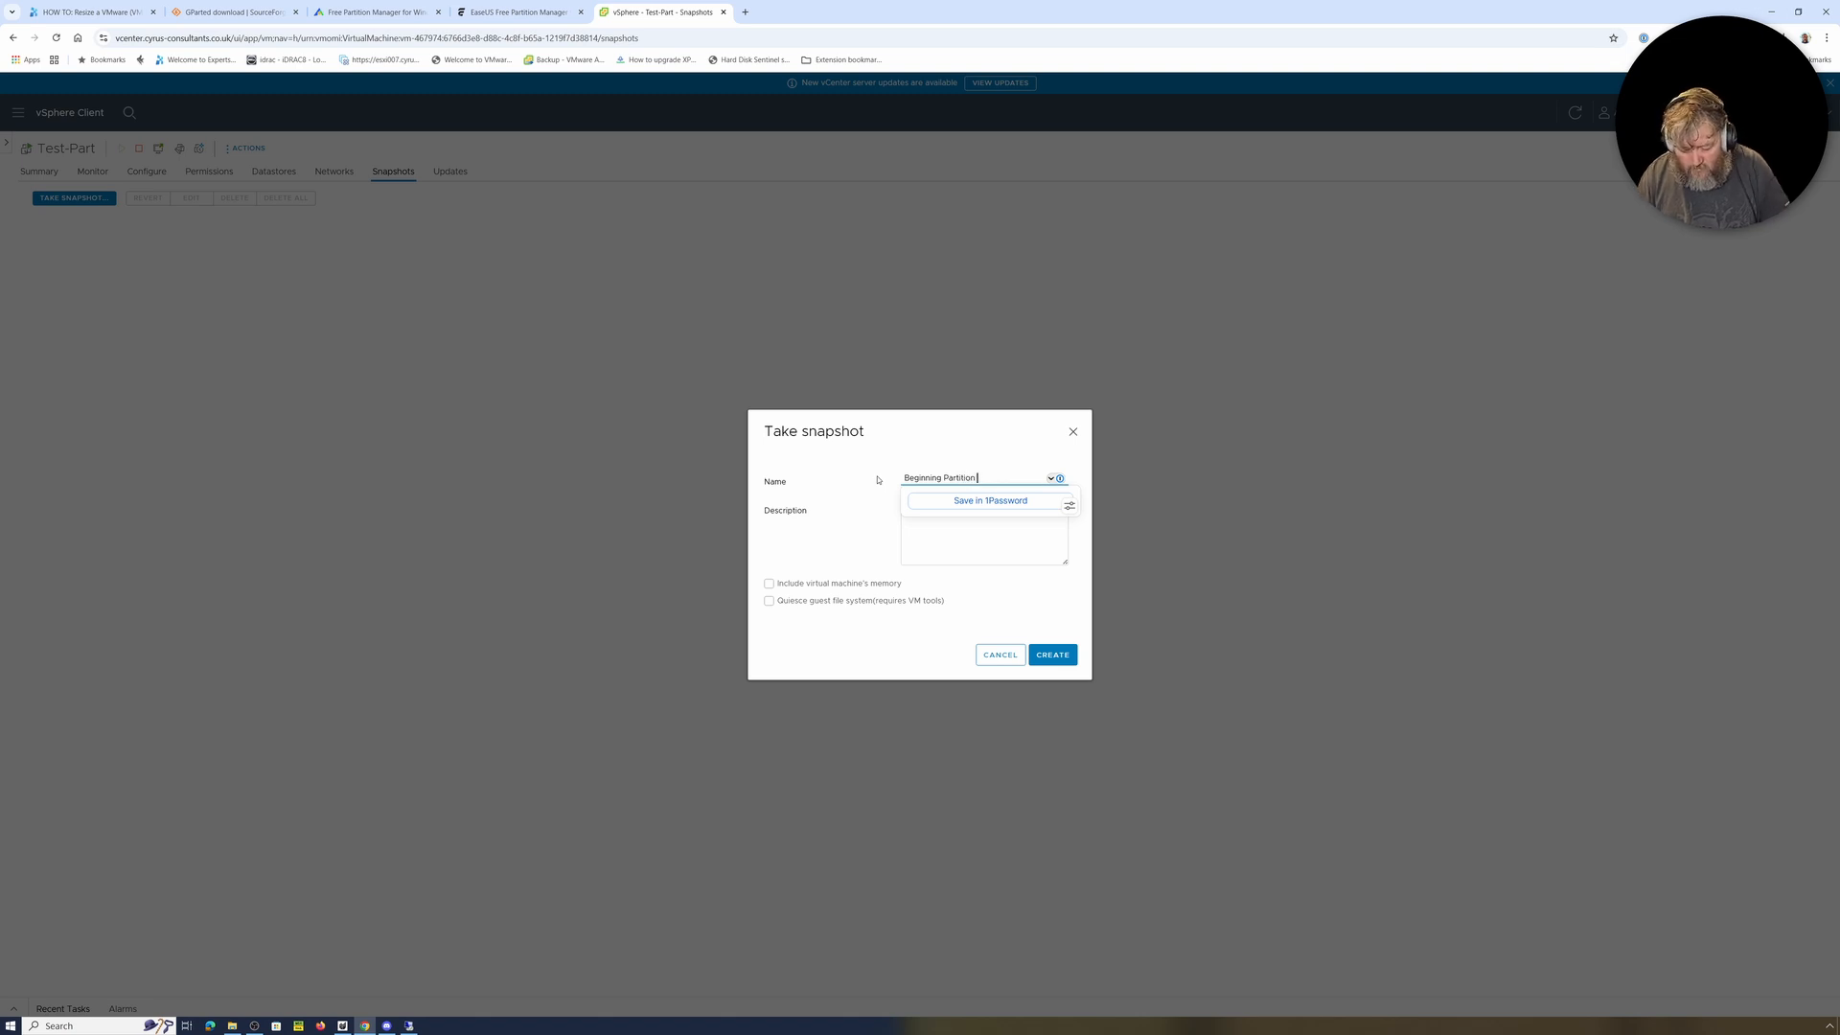
pyautogui.write('Manag')
pyautogui.write('r')
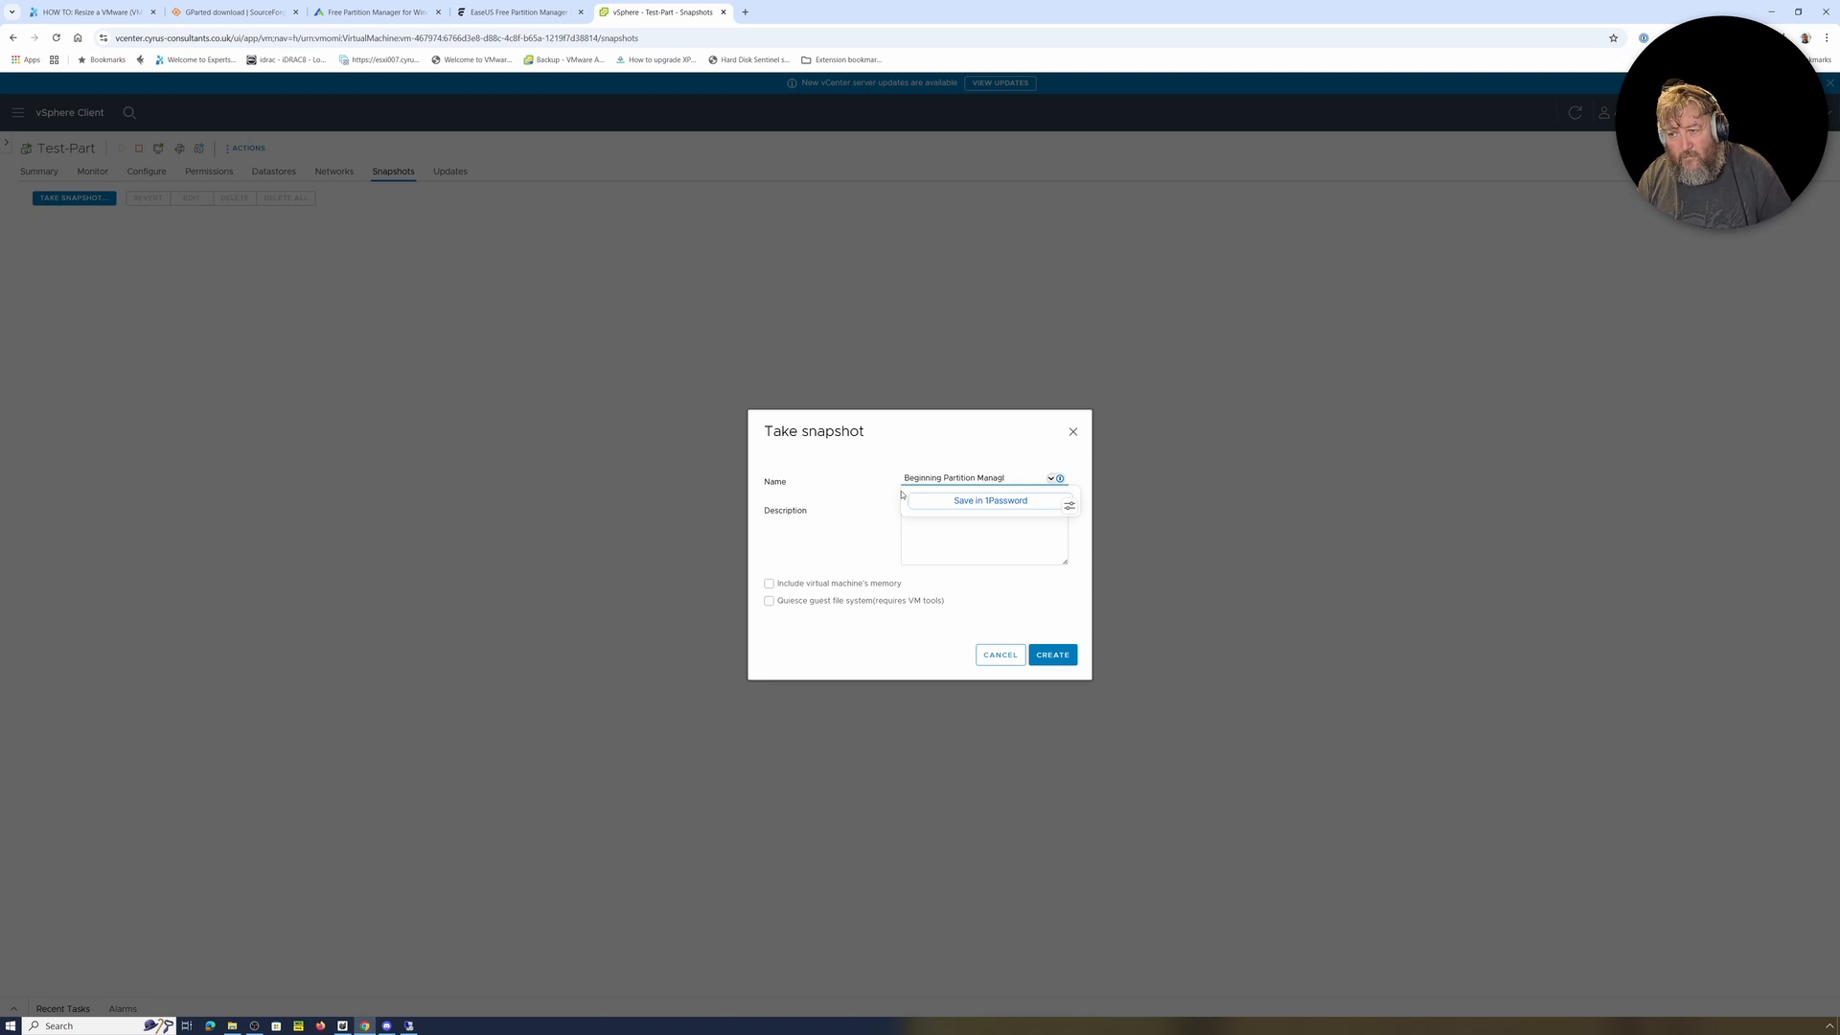
pyautogui.write('w')
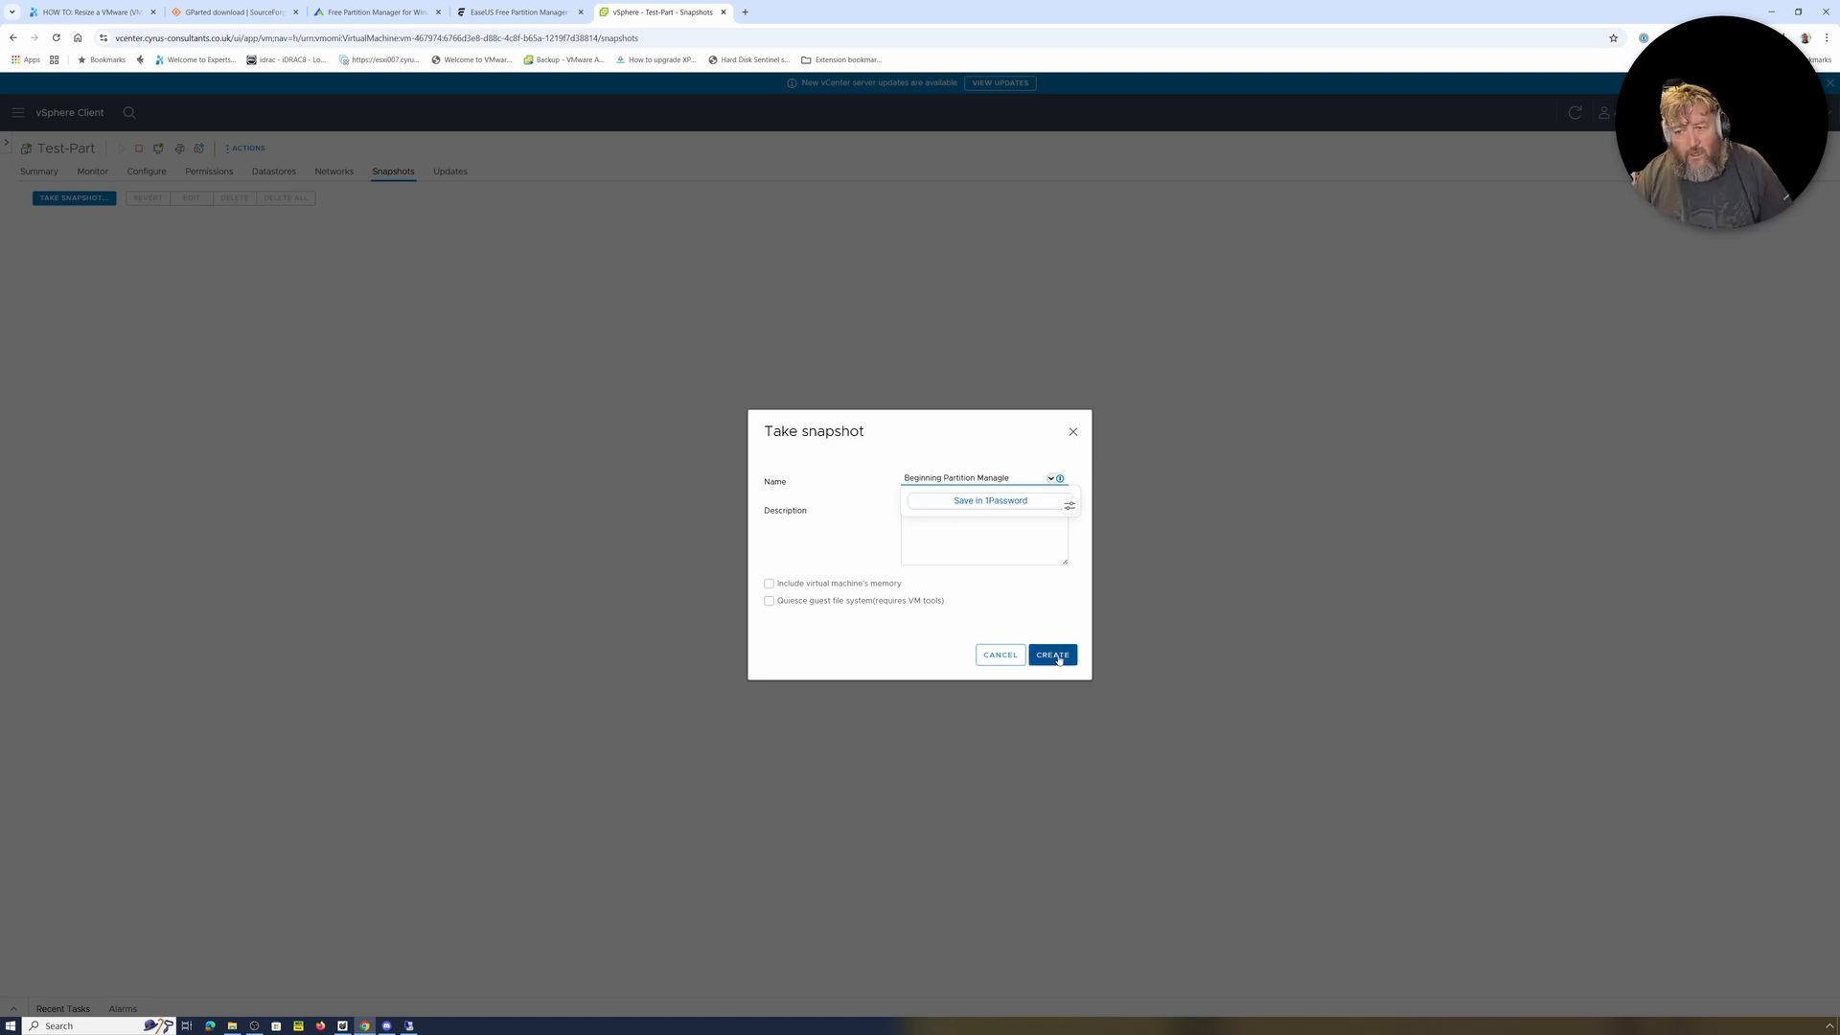
pyautogui.click(1054, 656)
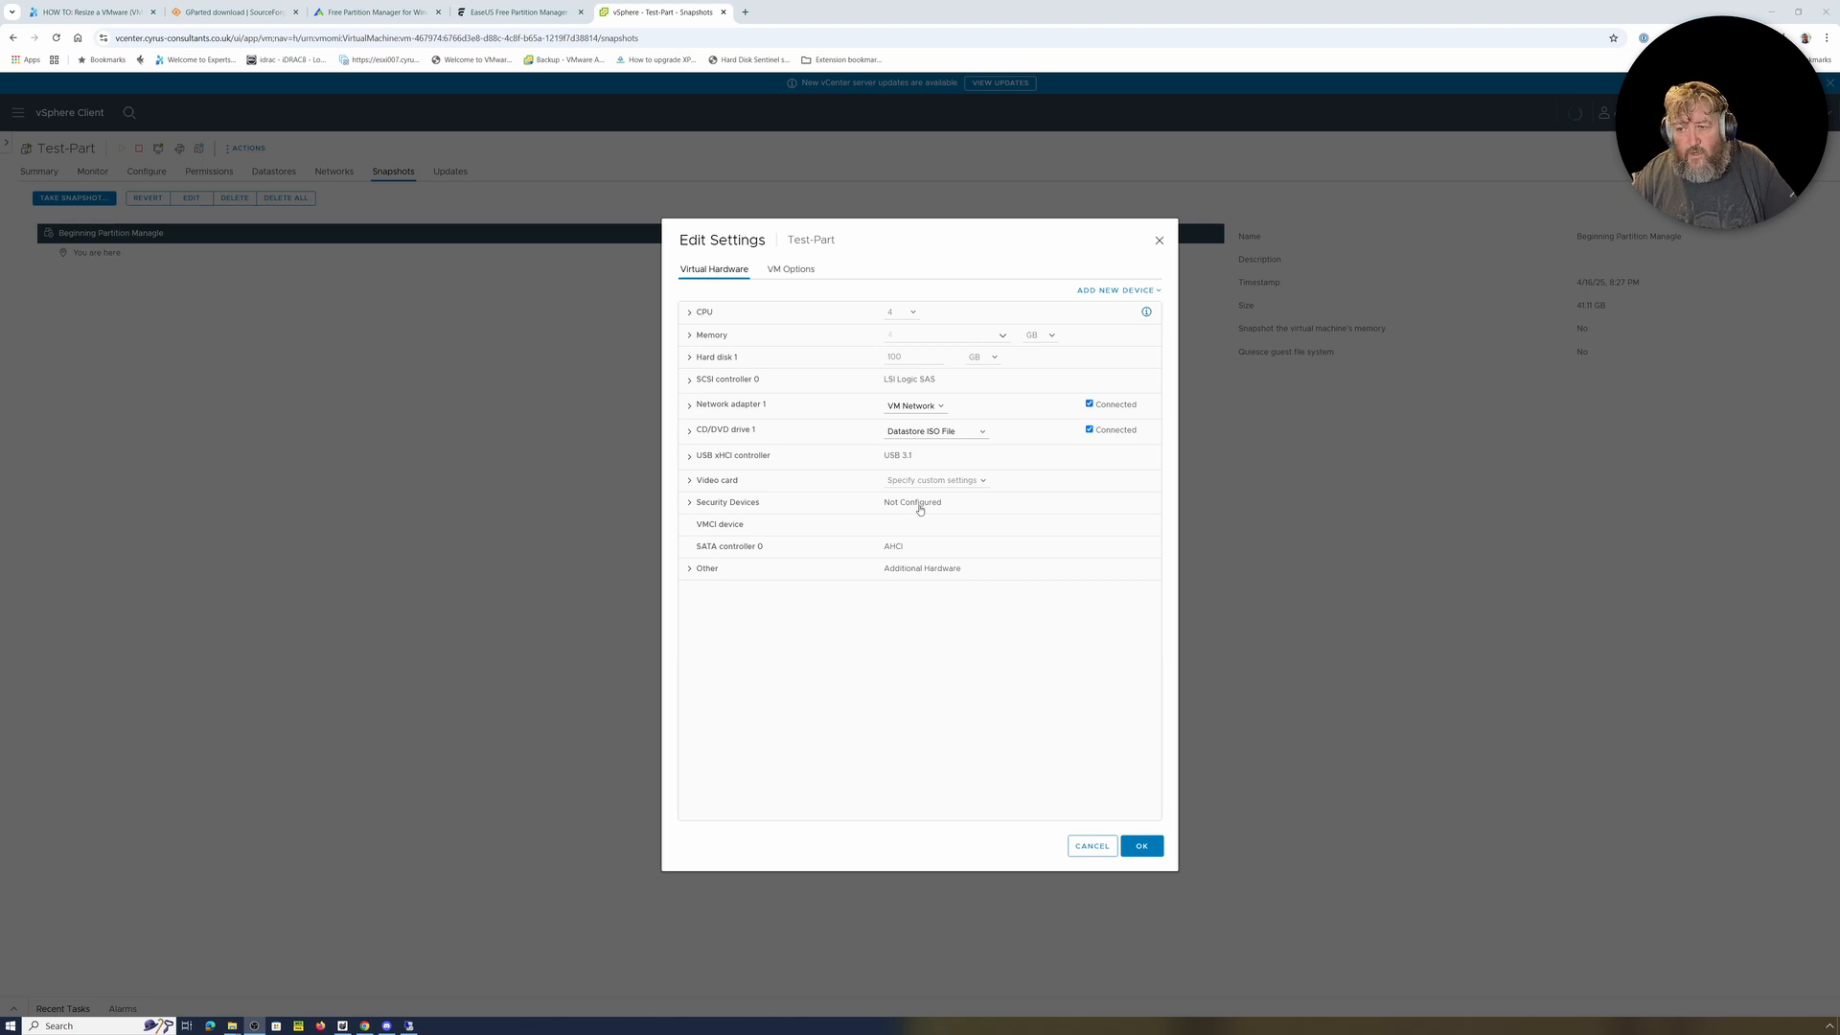
# Keep CD/DVD drive 1 set to Datastore ISO File, expand its settings and open the media file selection
pyautogui.click(981, 433)
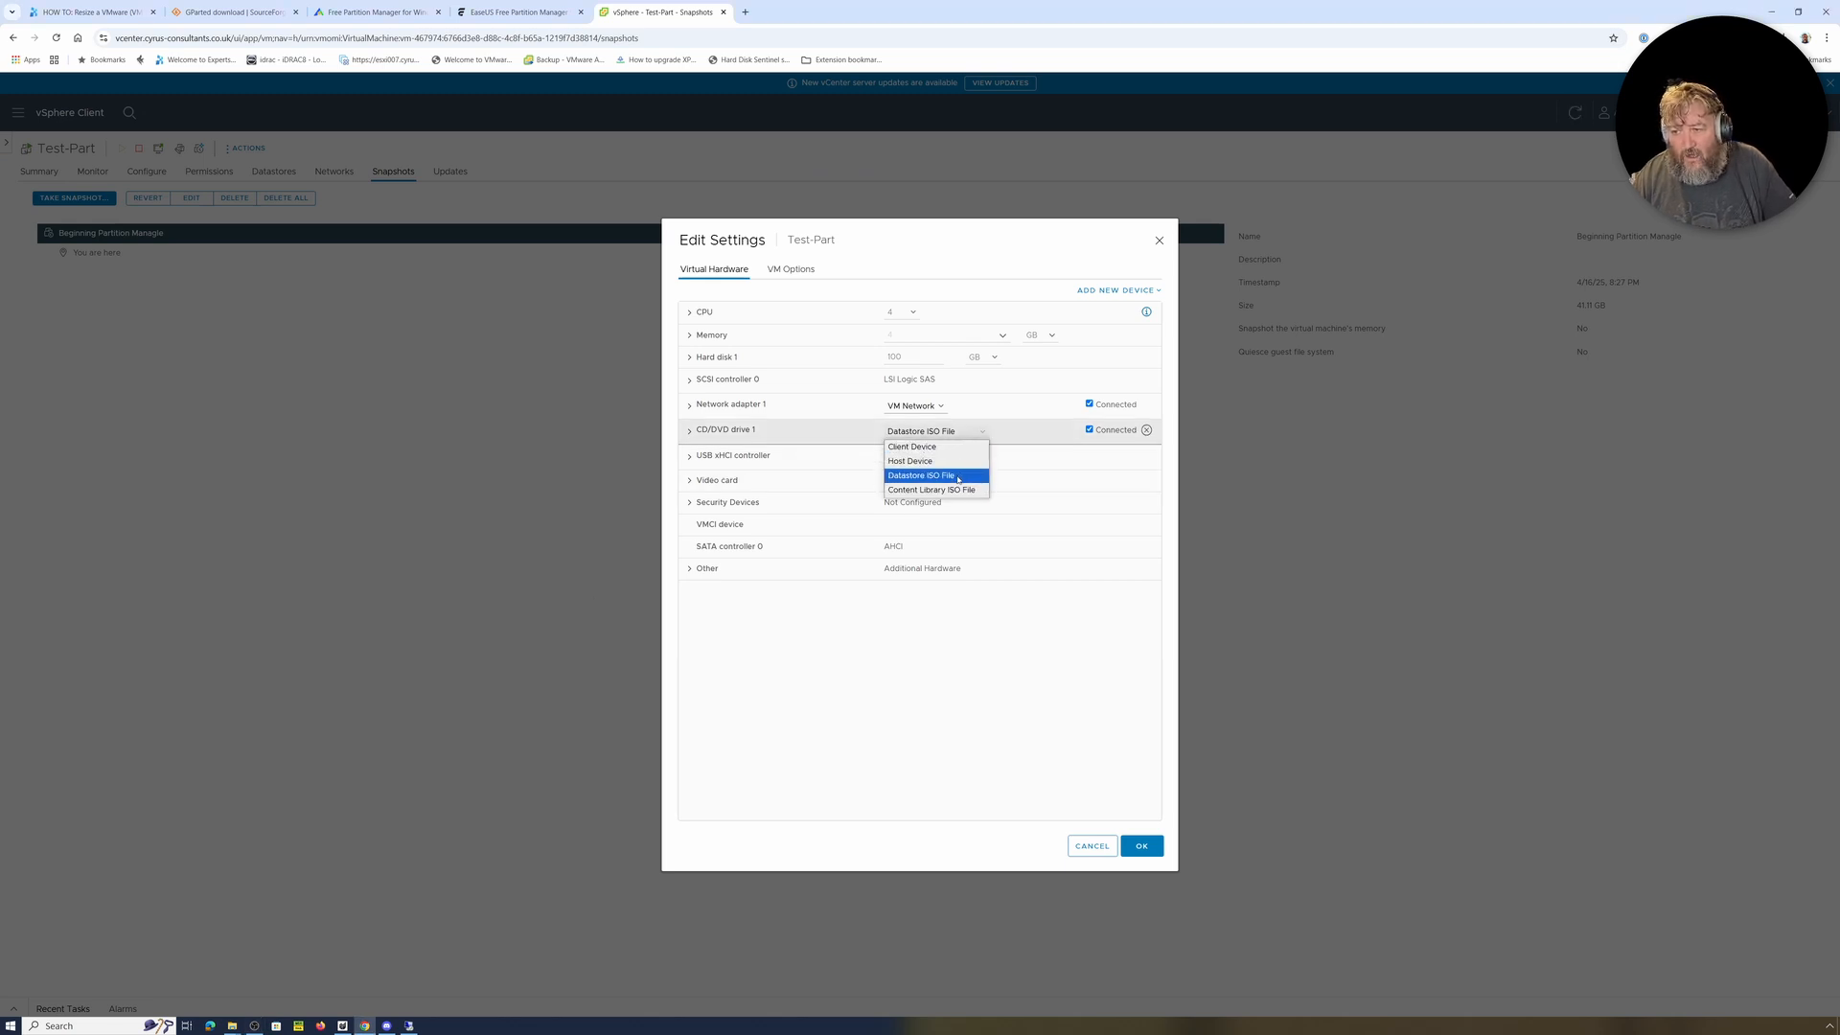
pyautogui.click(1002, 438)
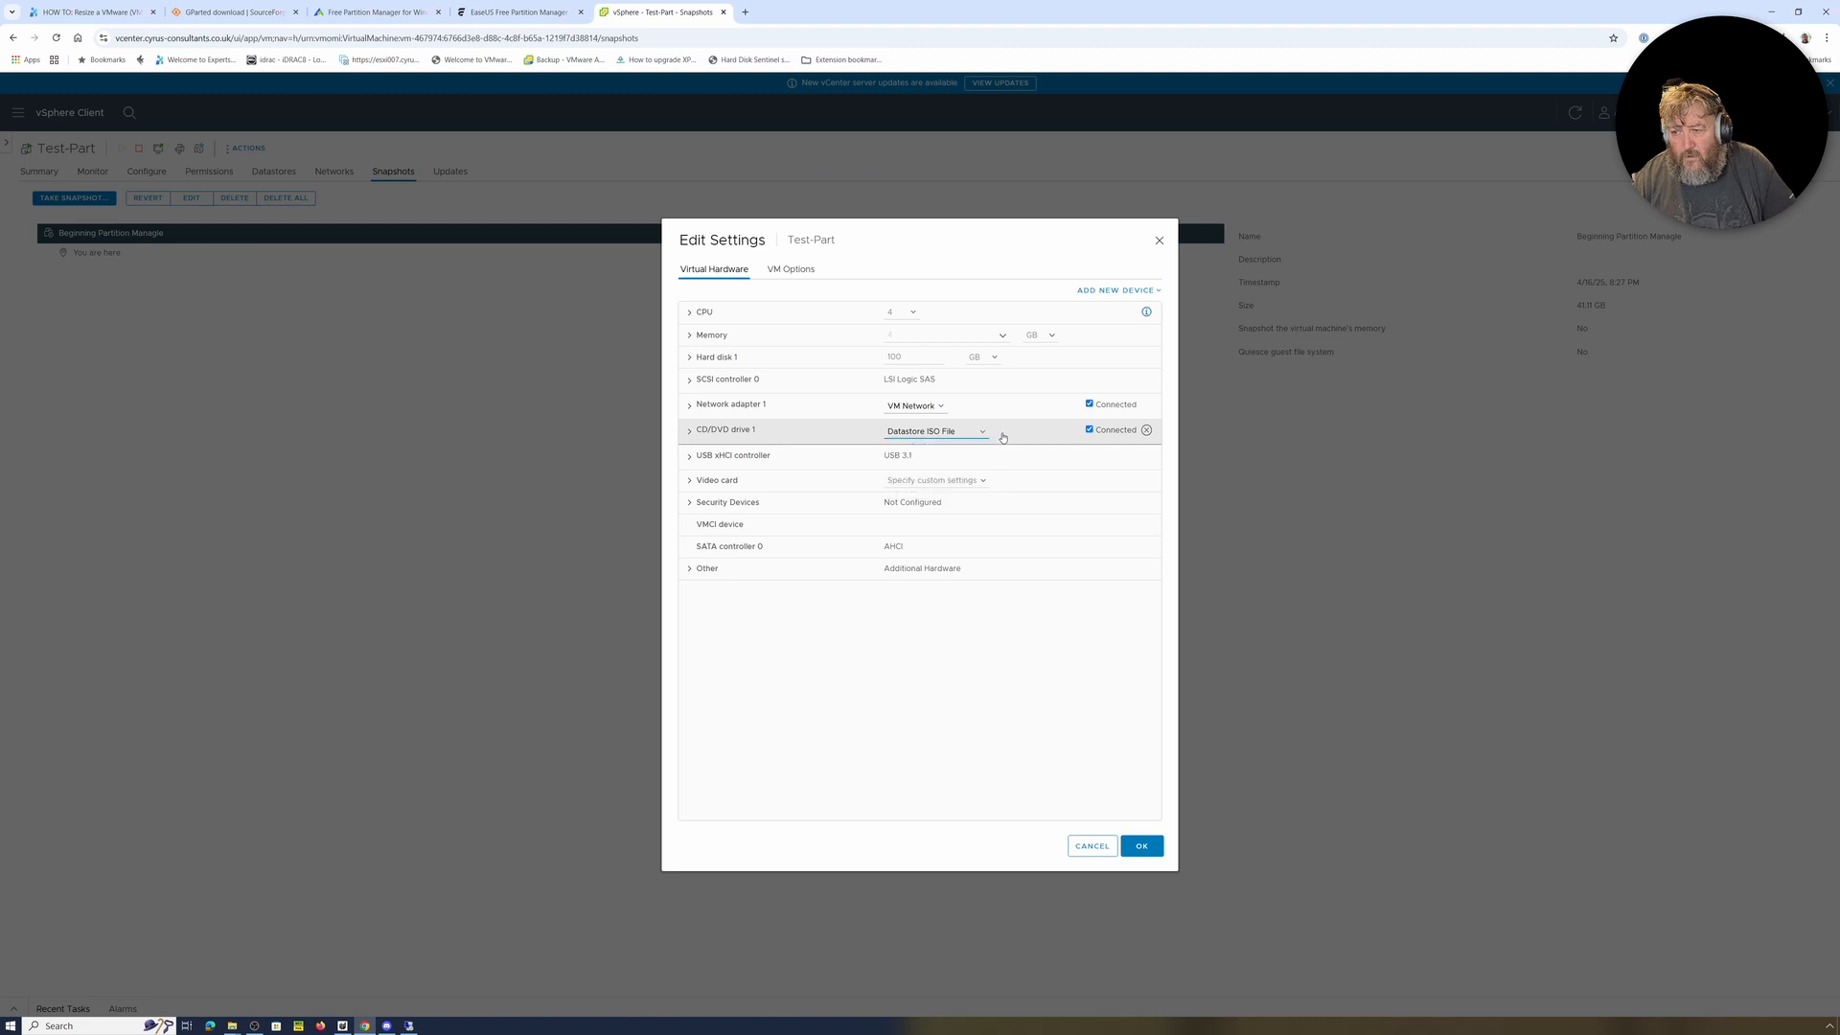
pyautogui.click(689, 432)
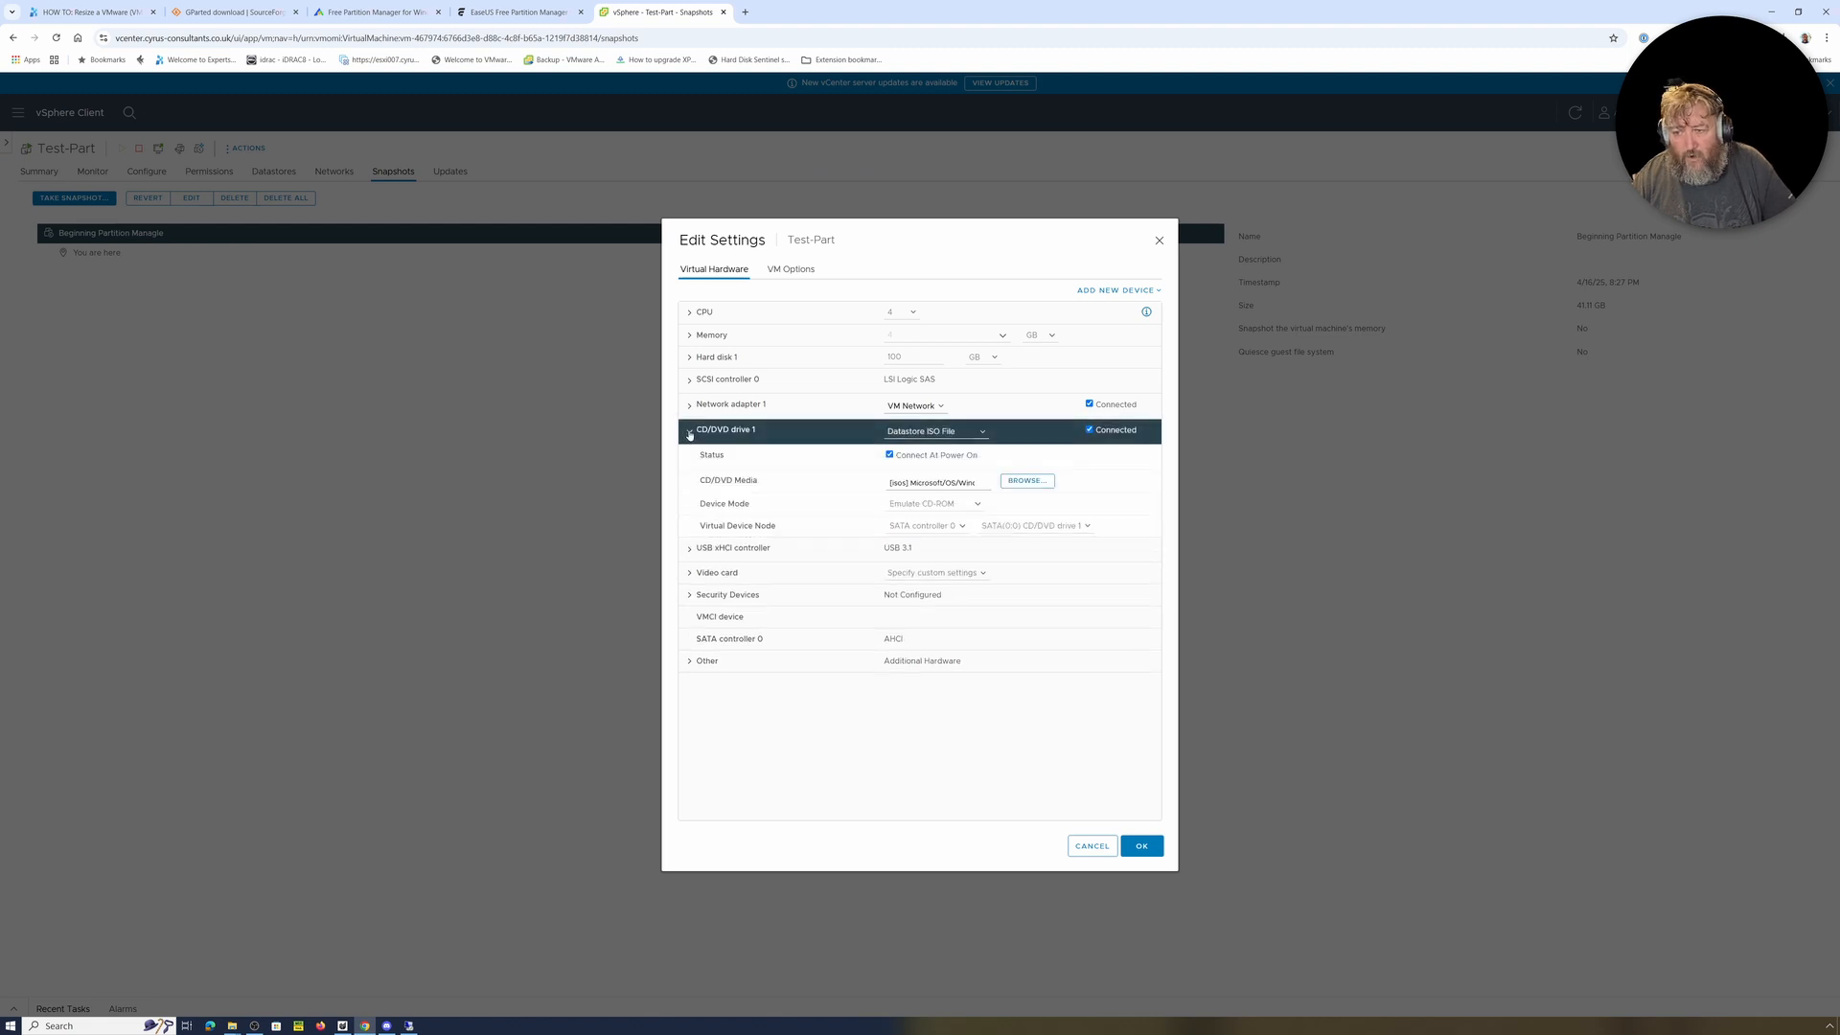
pyautogui.click(1030, 481)
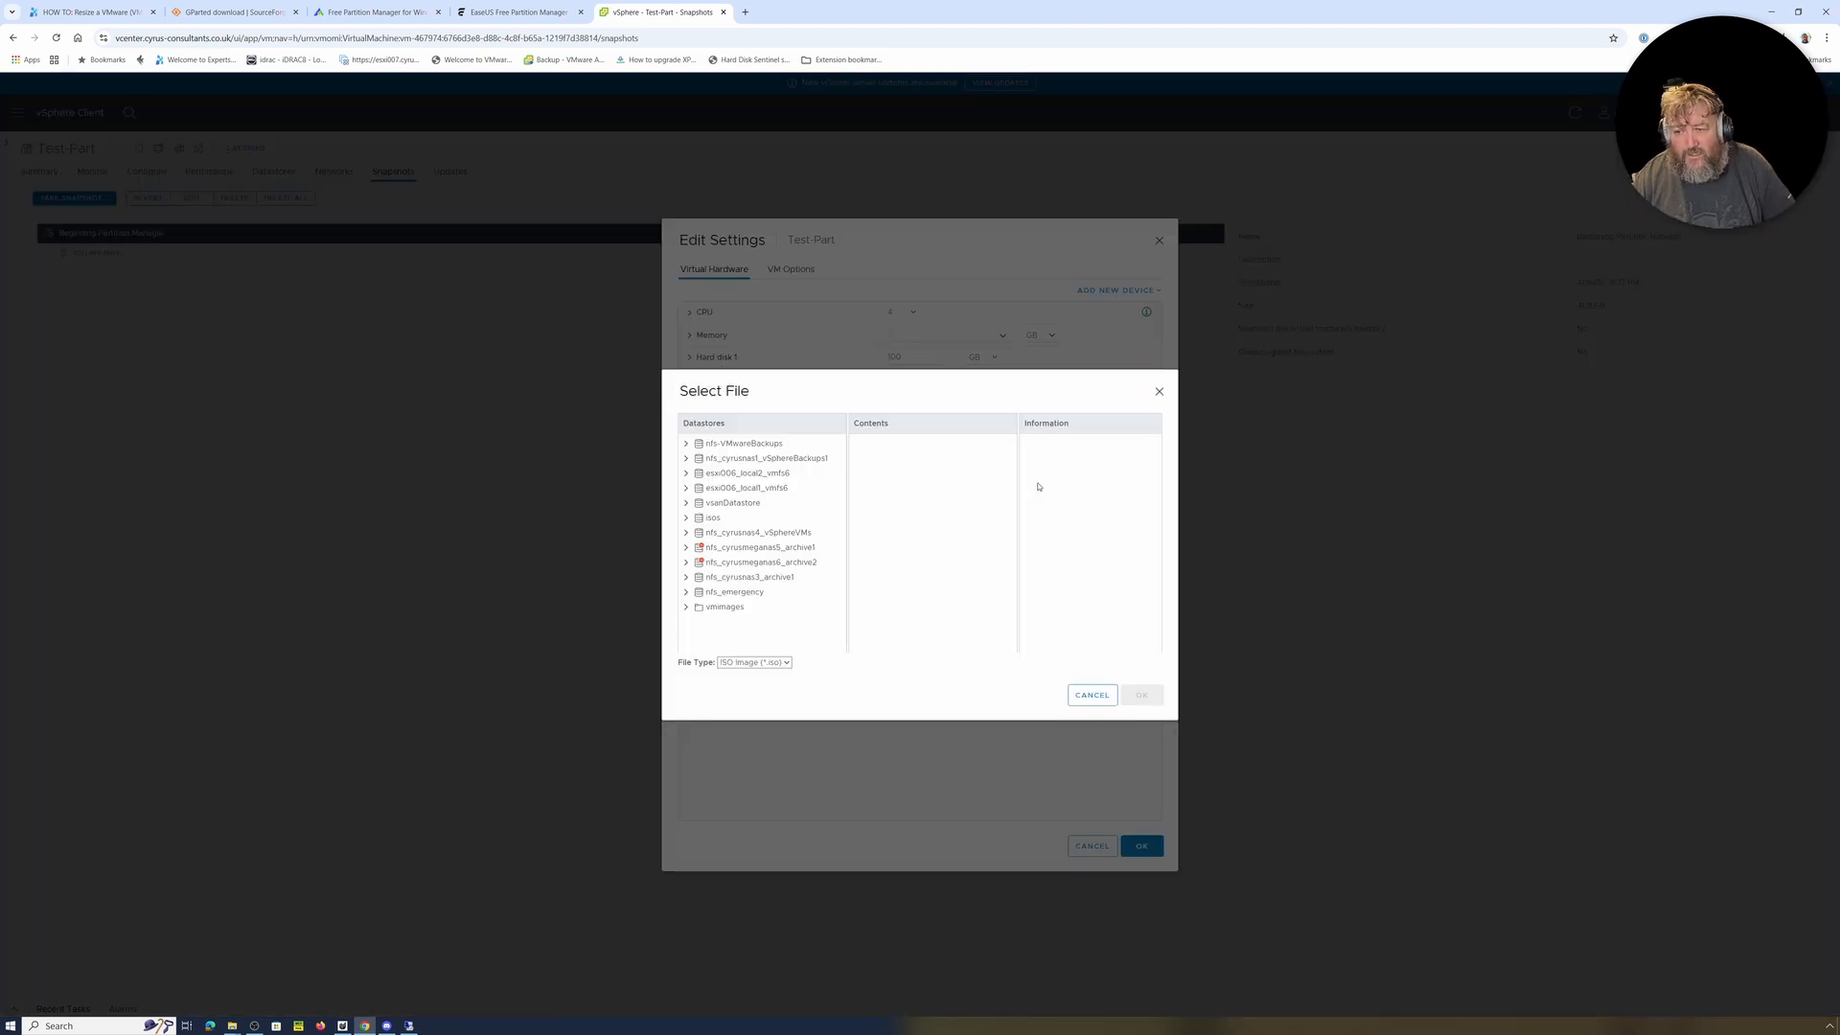
# Mount the GParted Live ISO from the VMware/Tools folder of the isos datastore in CD/DVD drive 1 and save the settings
pyautogui.click(710, 519)
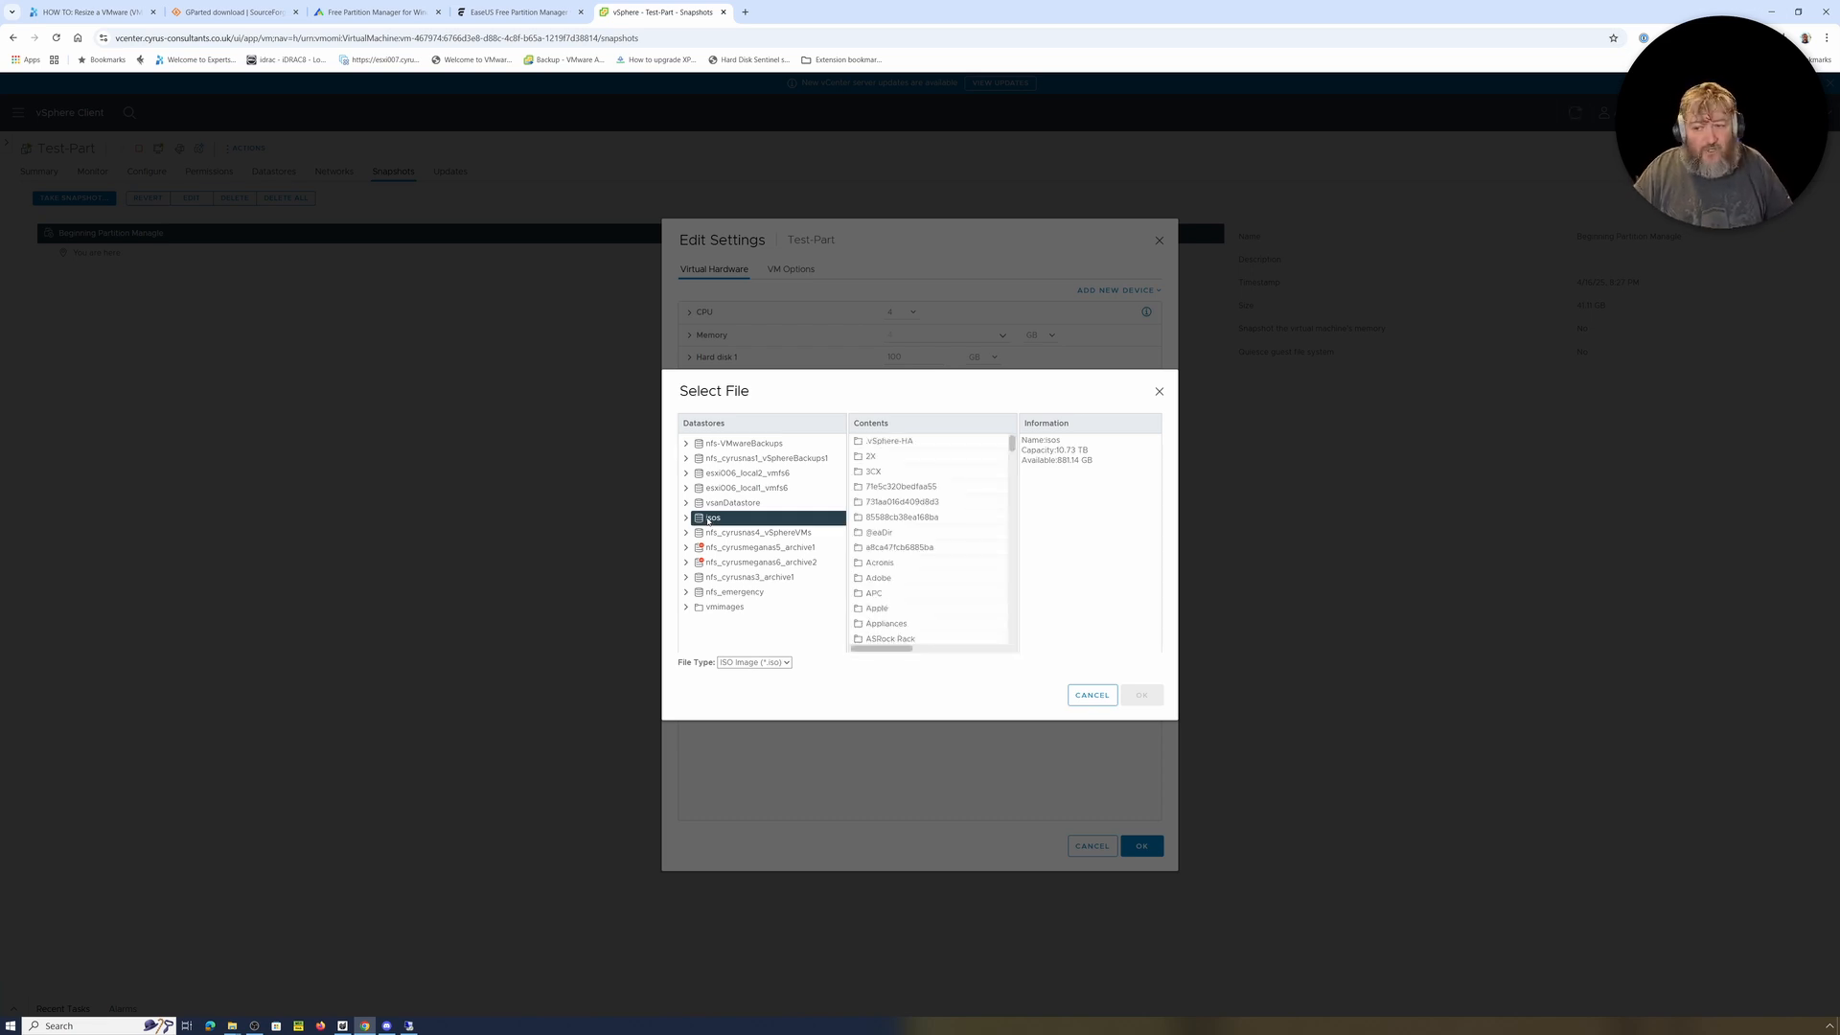
pyautogui.scroll(-10, 934, 536)
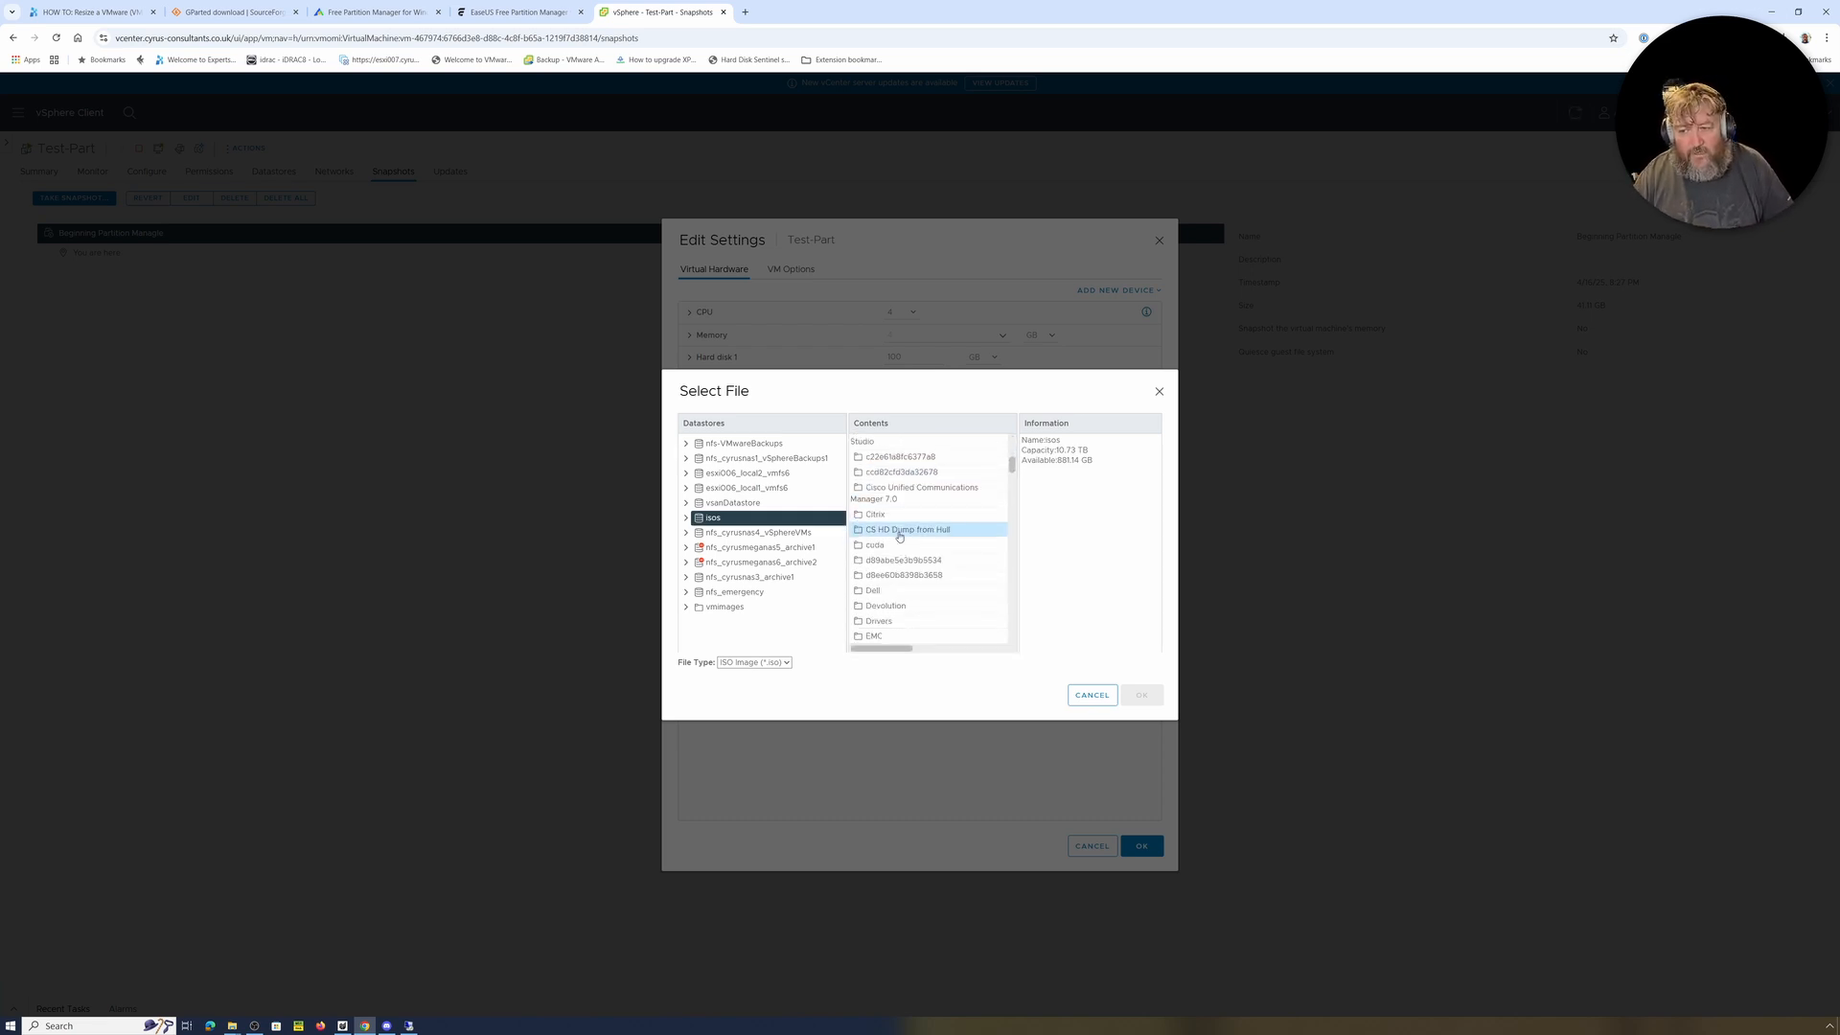
pyautogui.scroll(-1, 939, 552)
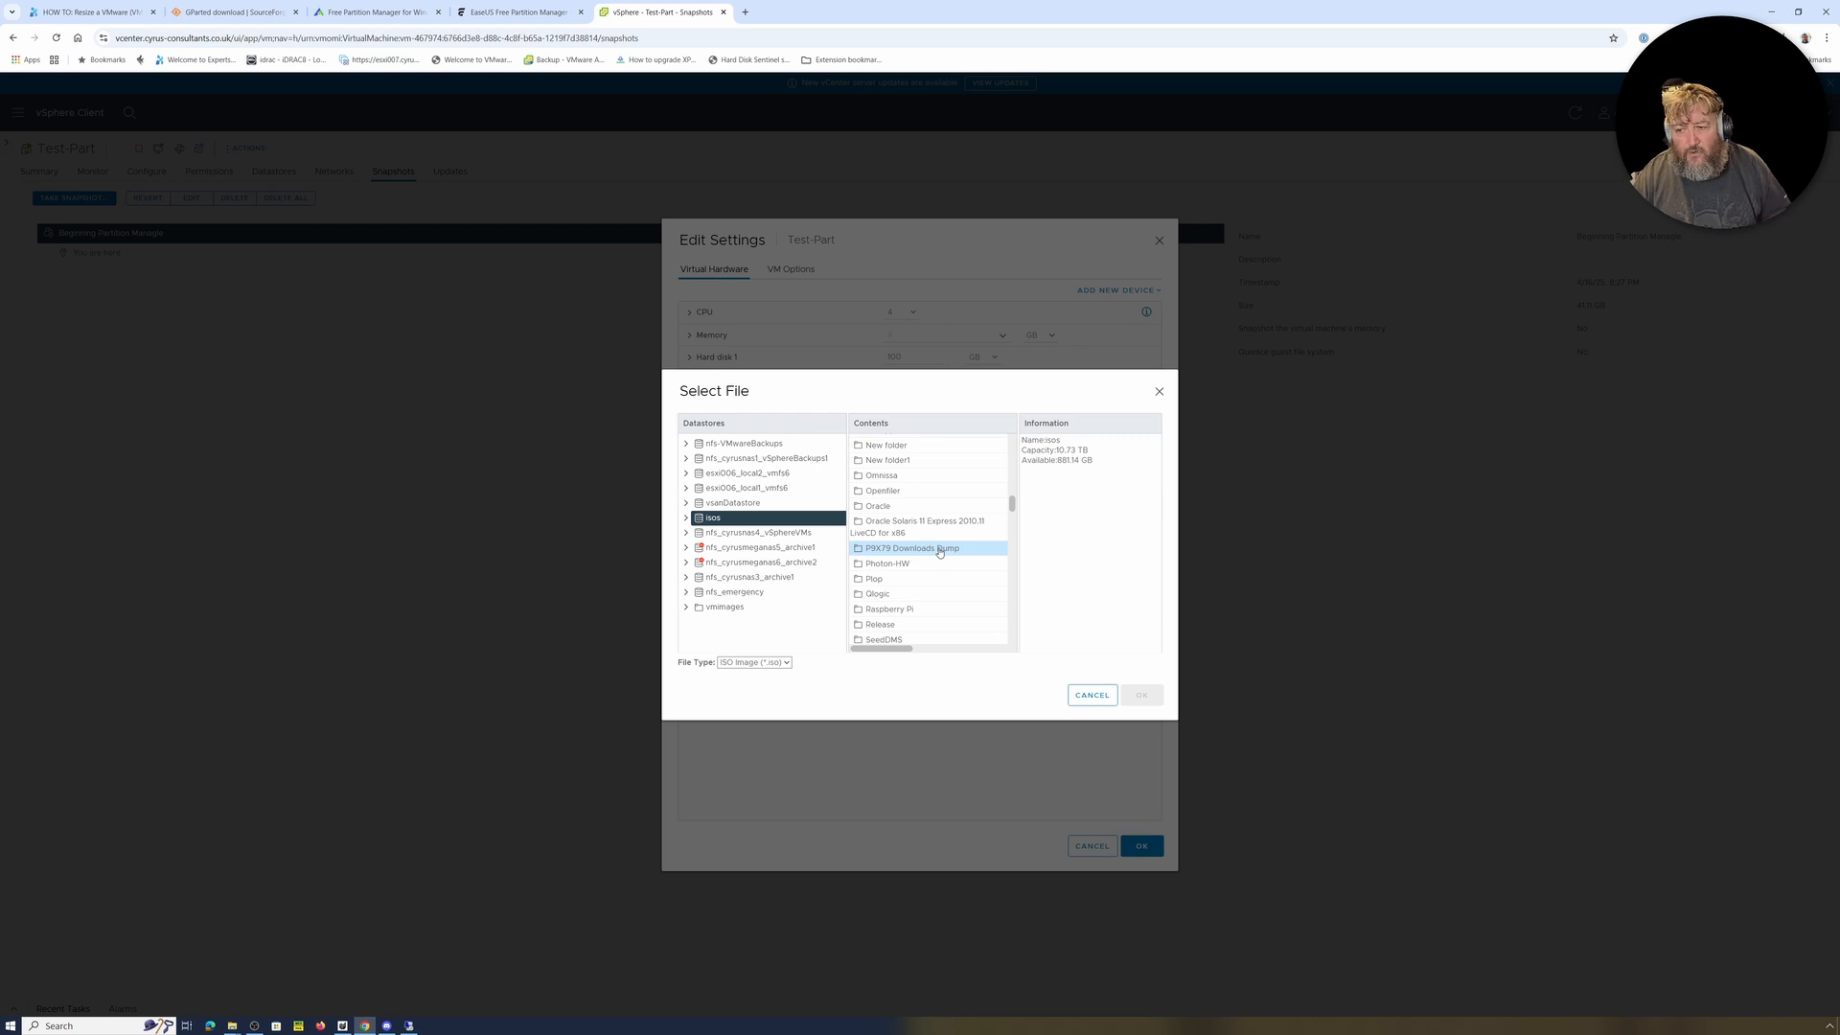
pyautogui.scroll(-8, 939, 553)
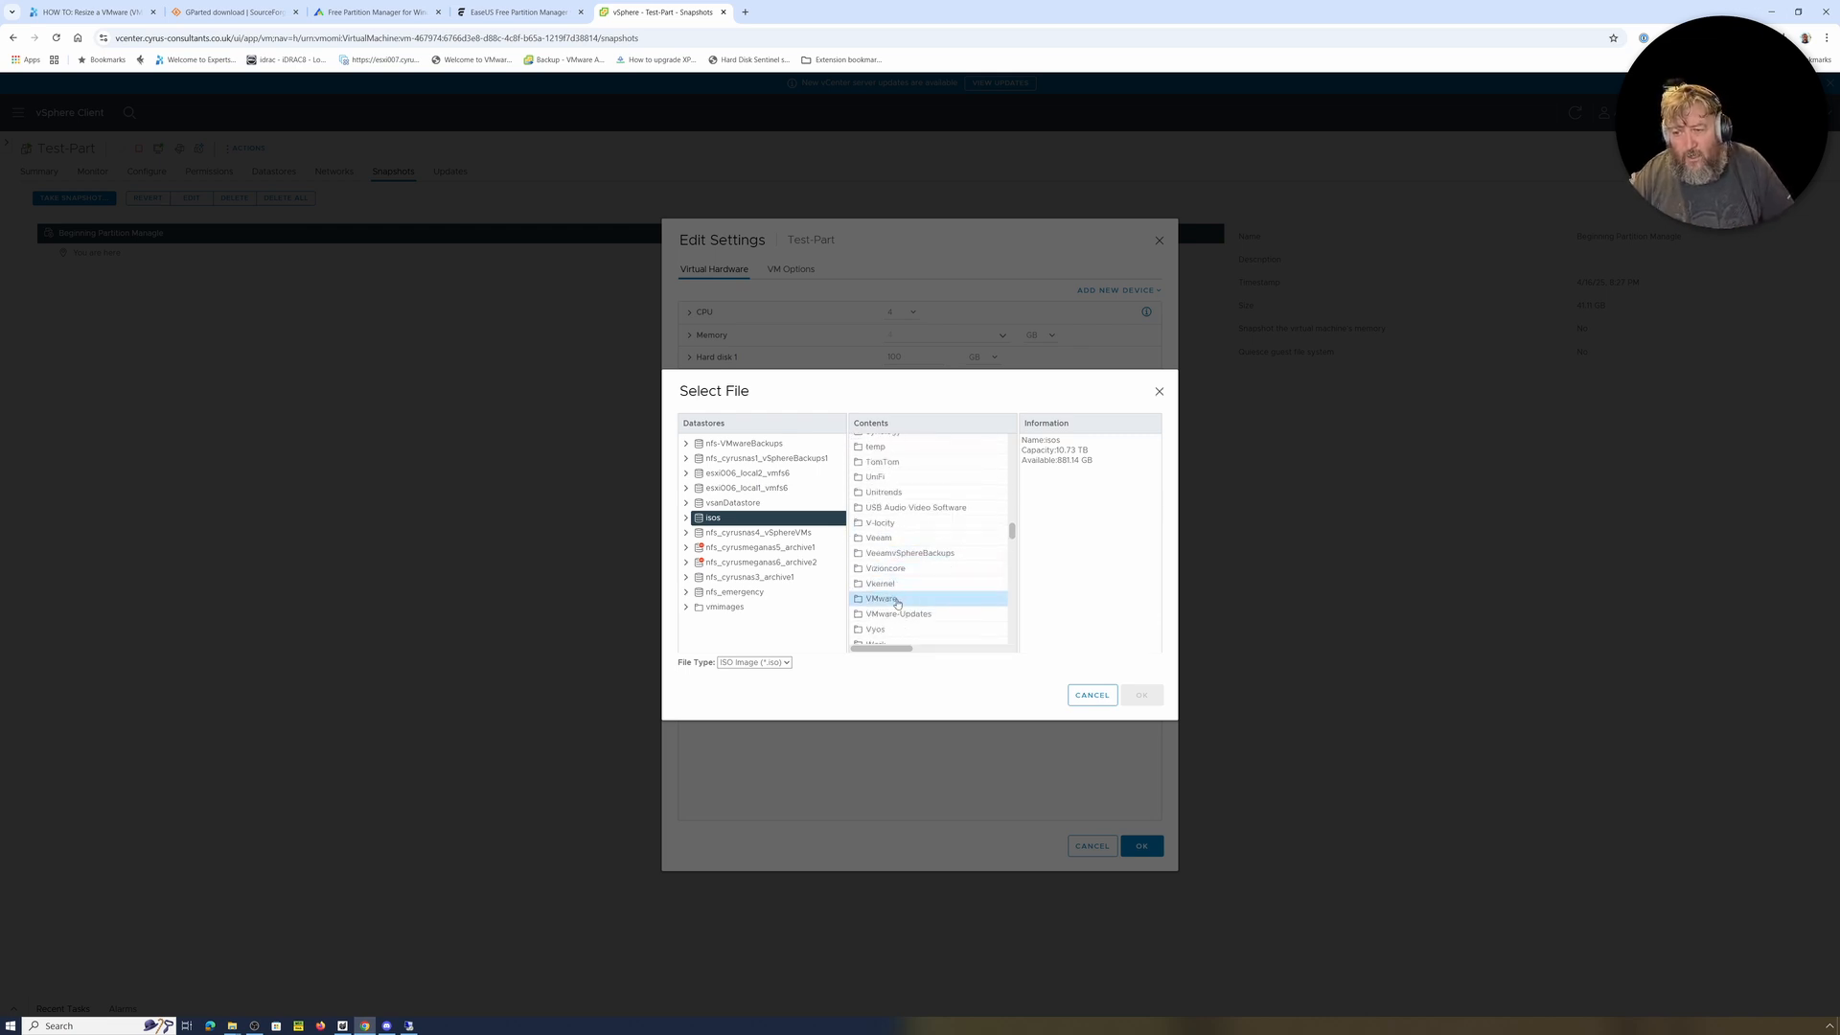
pyautogui.doubleClick(897, 600)
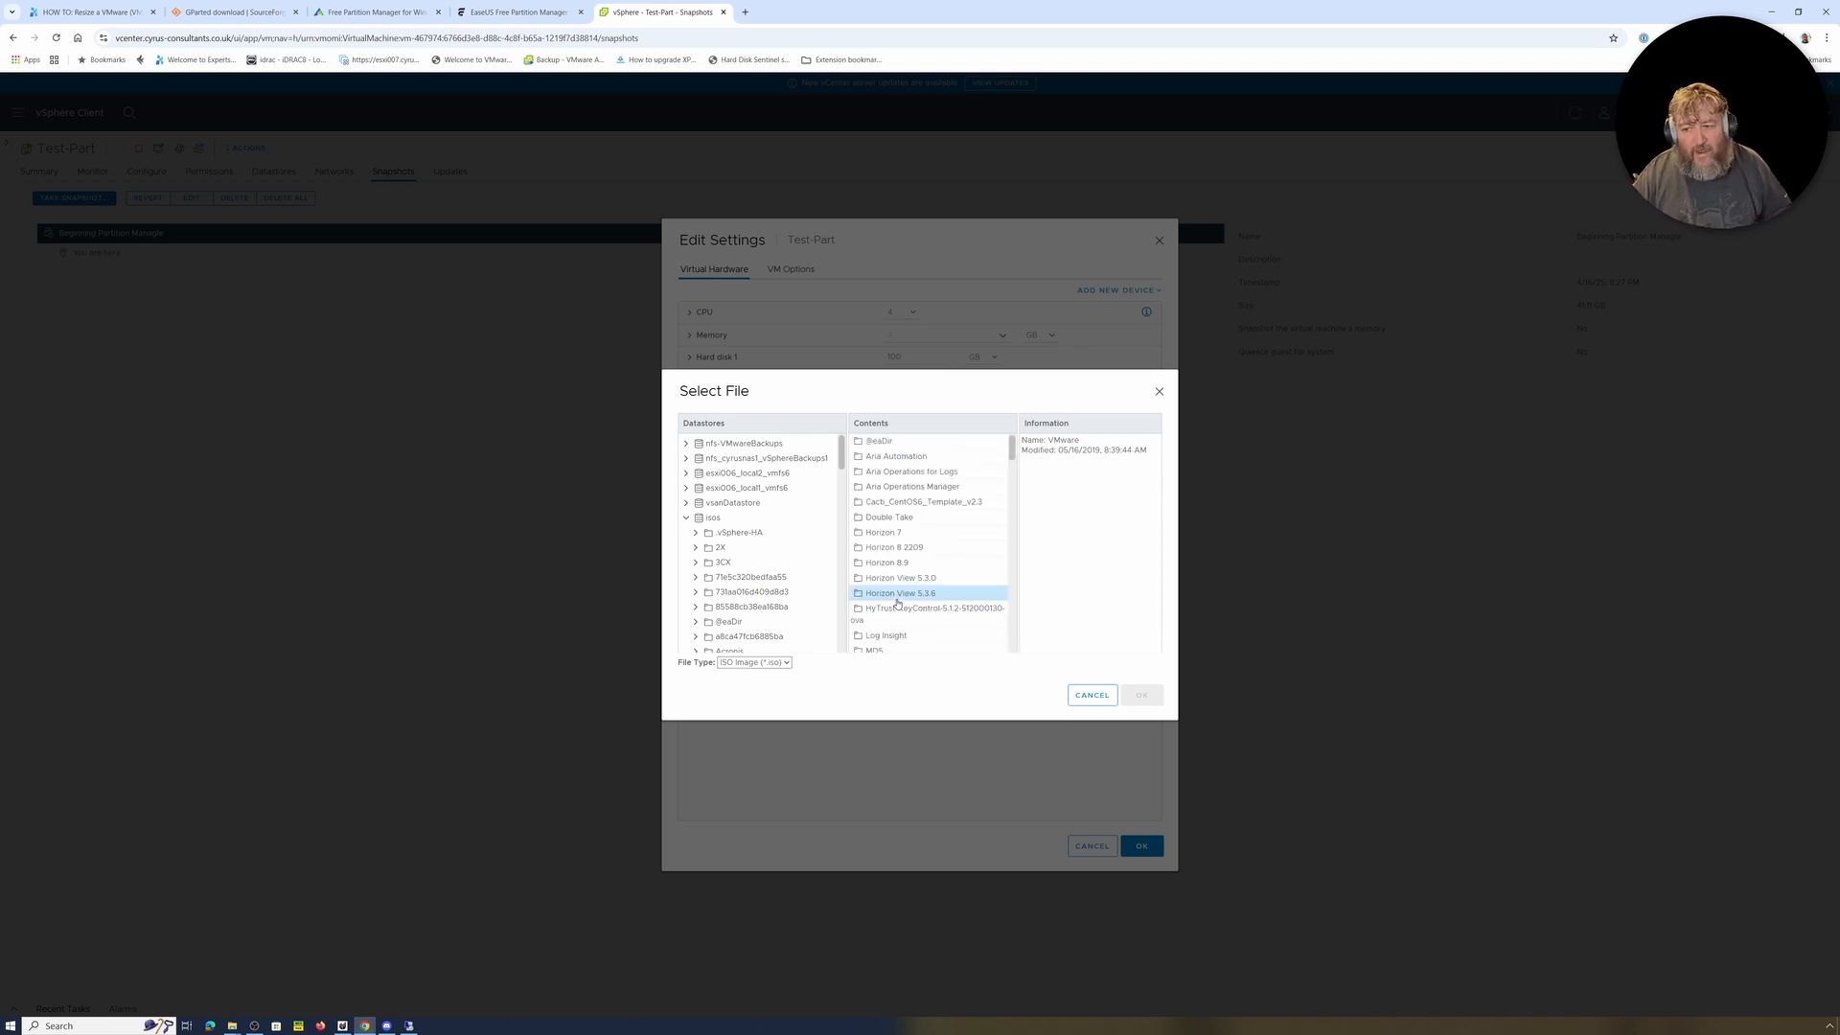
pyautogui.scroll(-4, 901, 598)
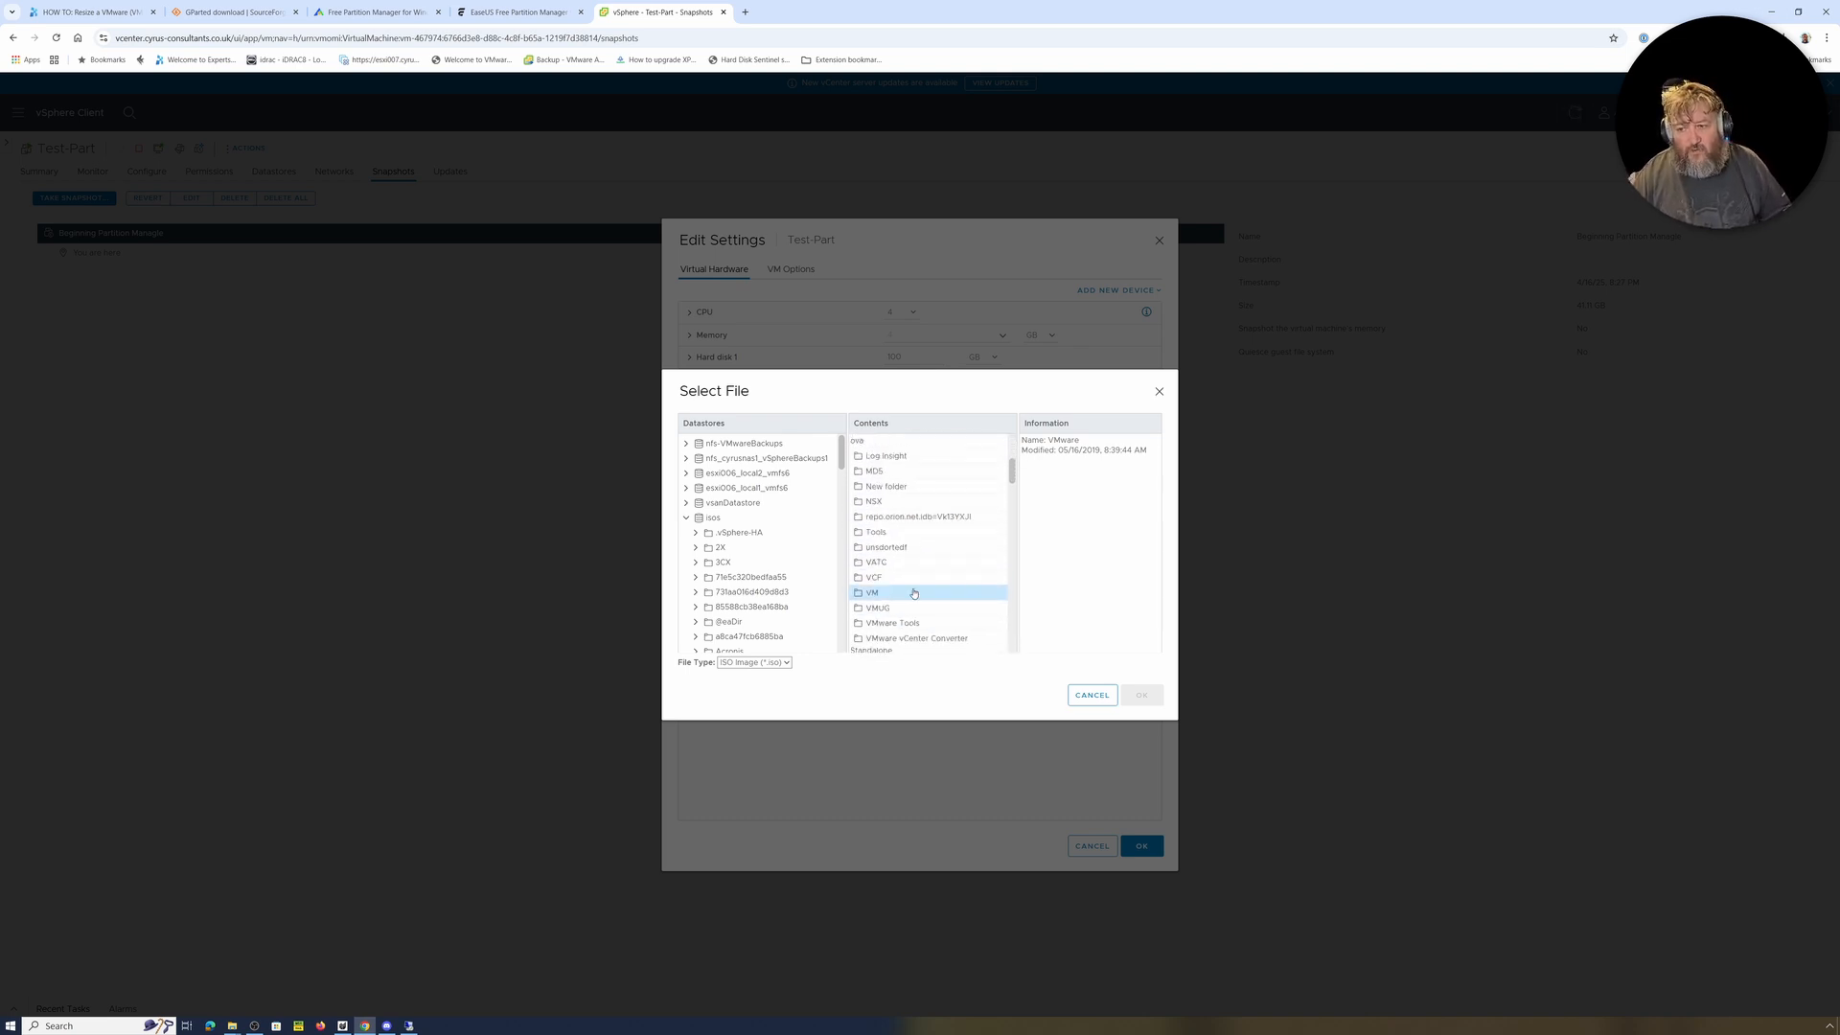
pyautogui.doubleClick(883, 530)
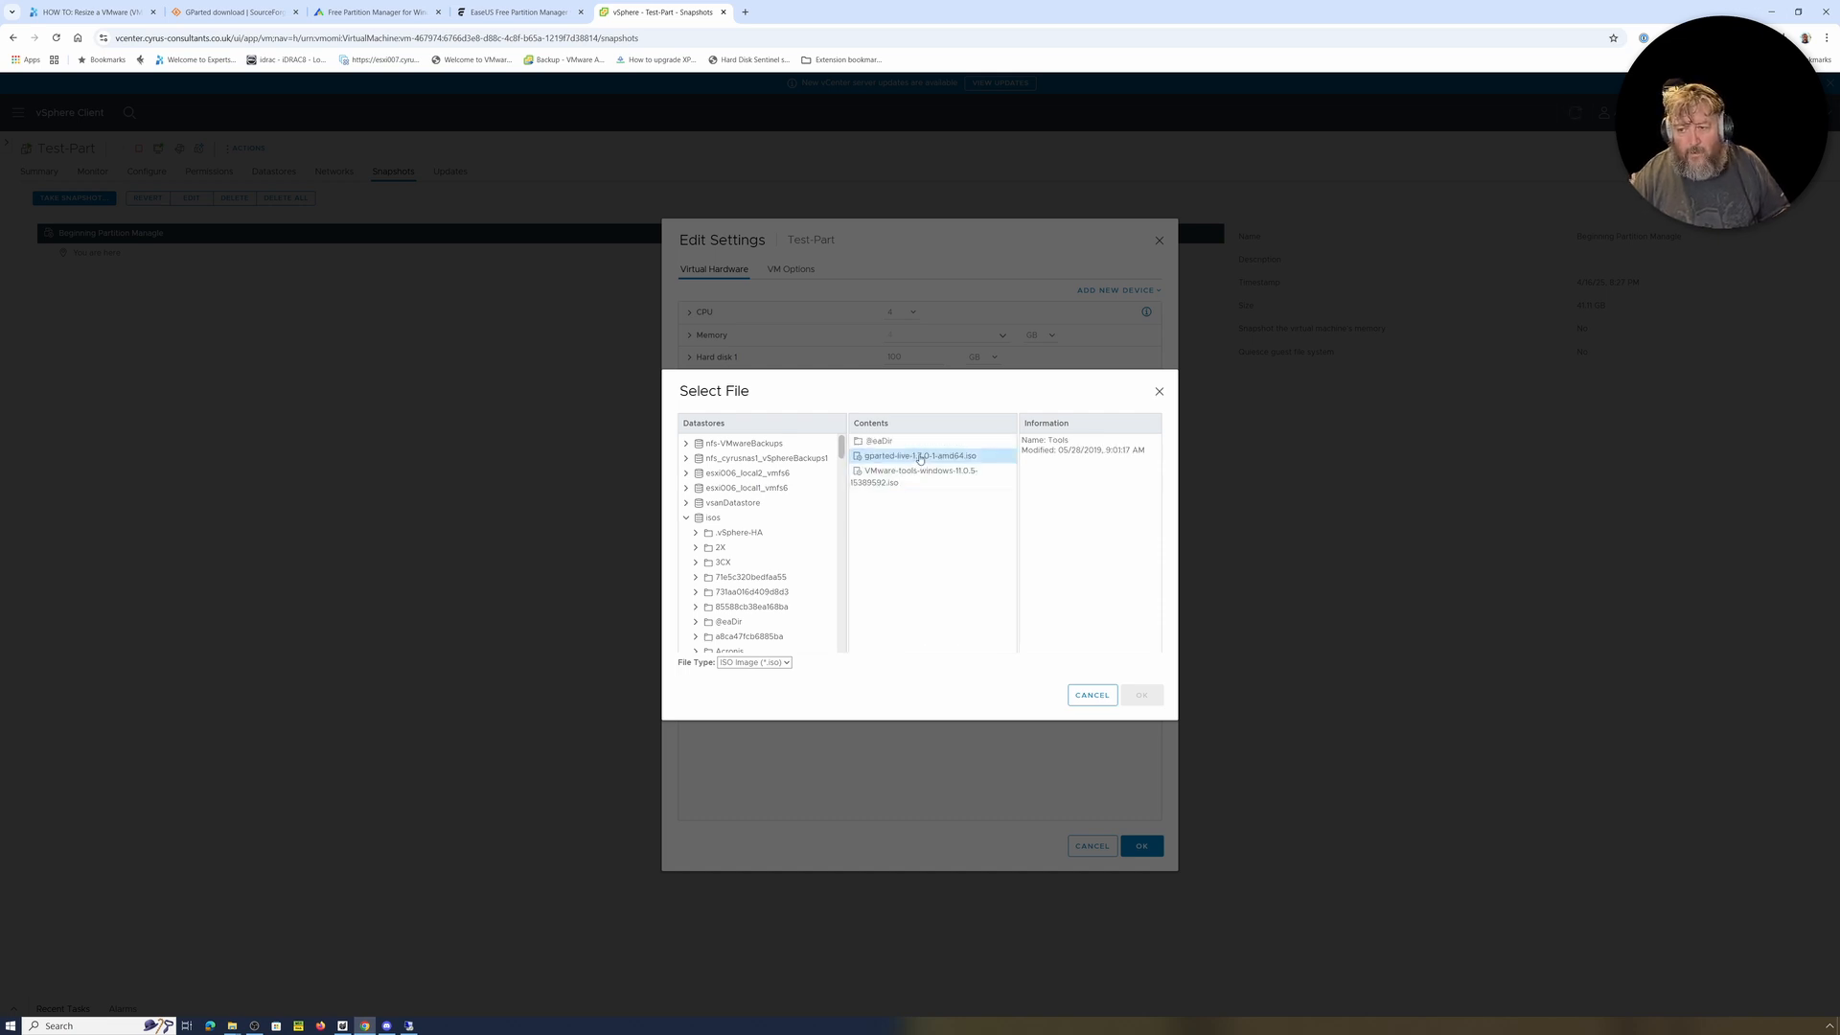
pyautogui.click(915, 456)
pyautogui.click(1138, 693)
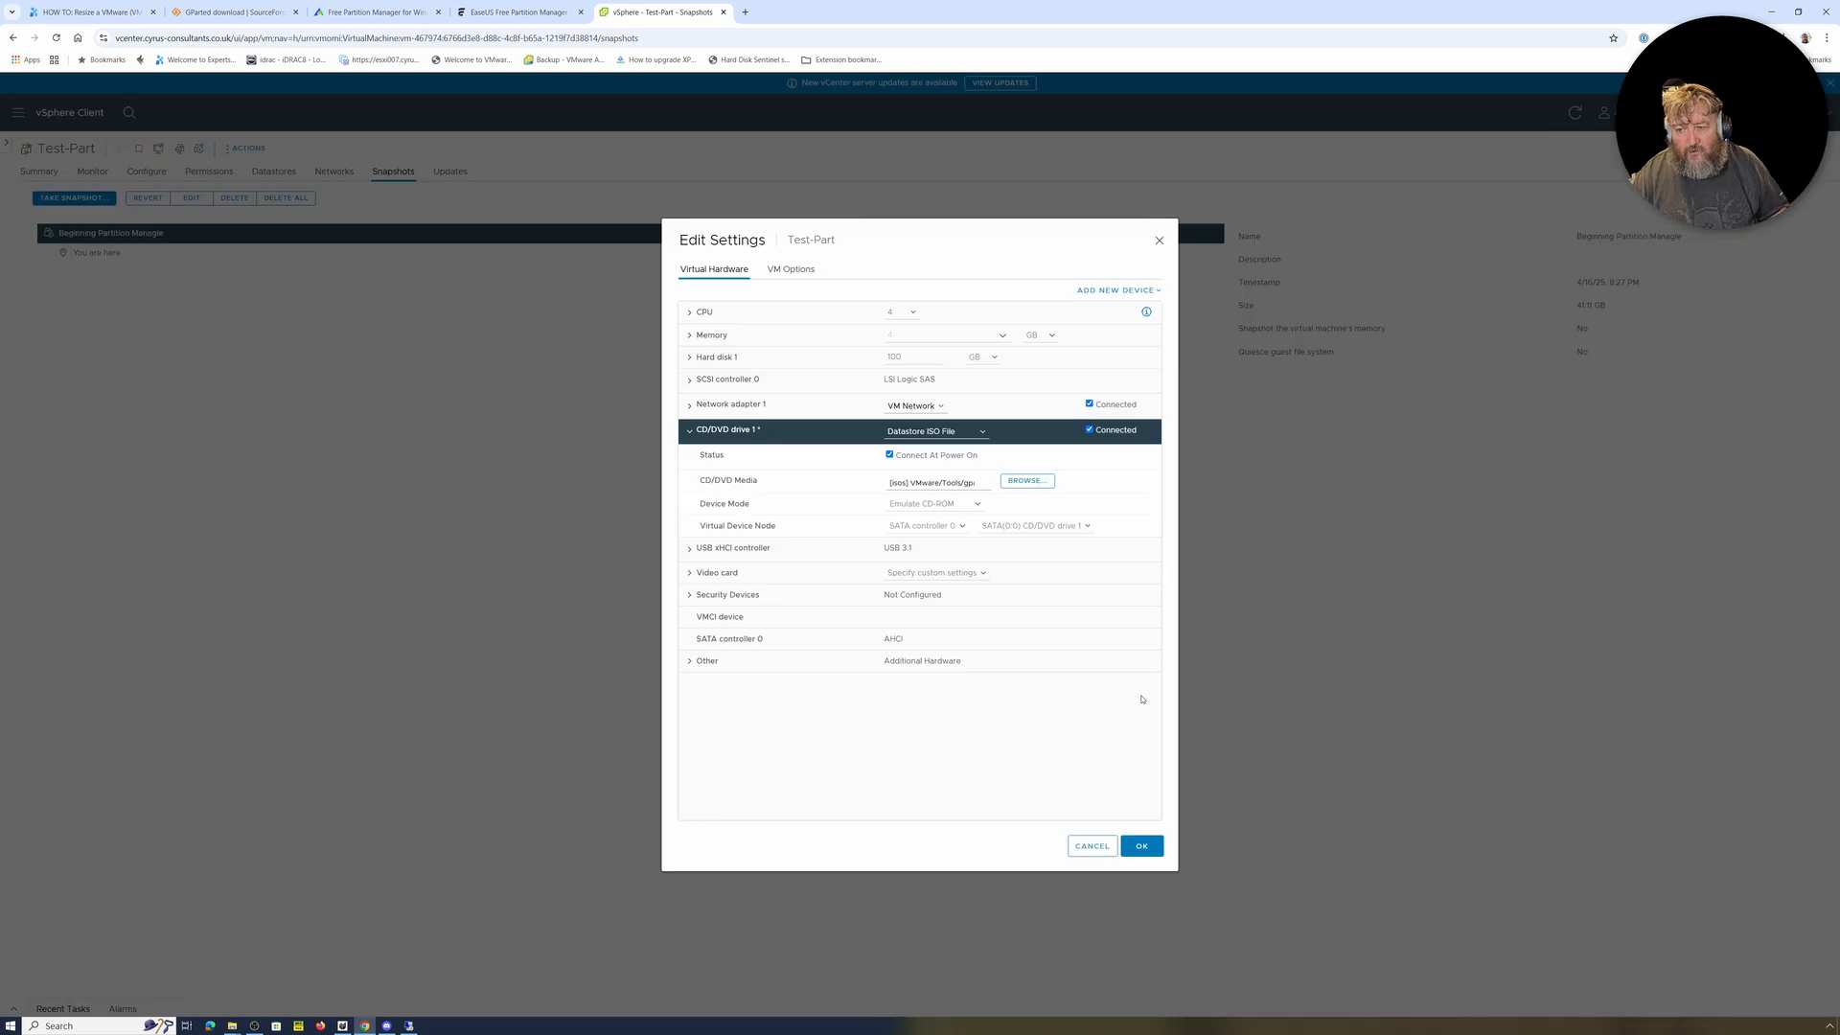
pyautogui.click(1141, 847)
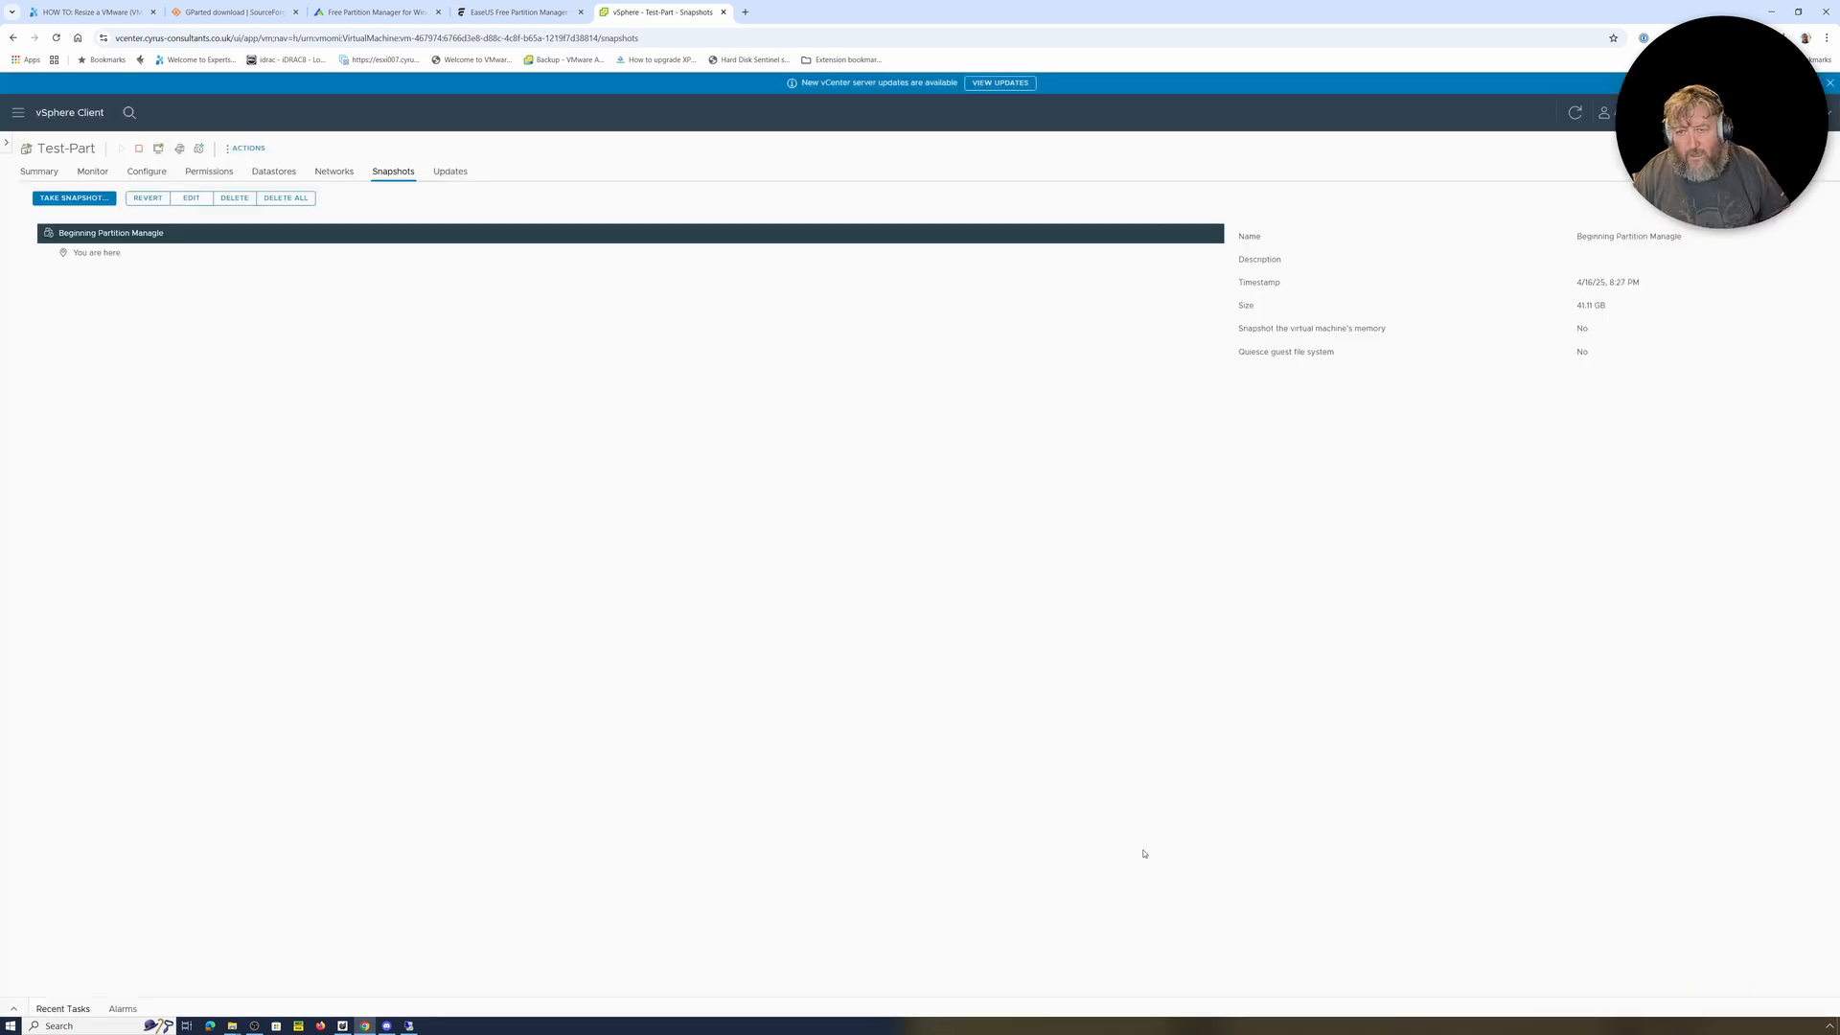
# Launch the web console of the Test-Part virtual machine and bring up the Administrator sign-in screen
pyautogui.click(39, 172)
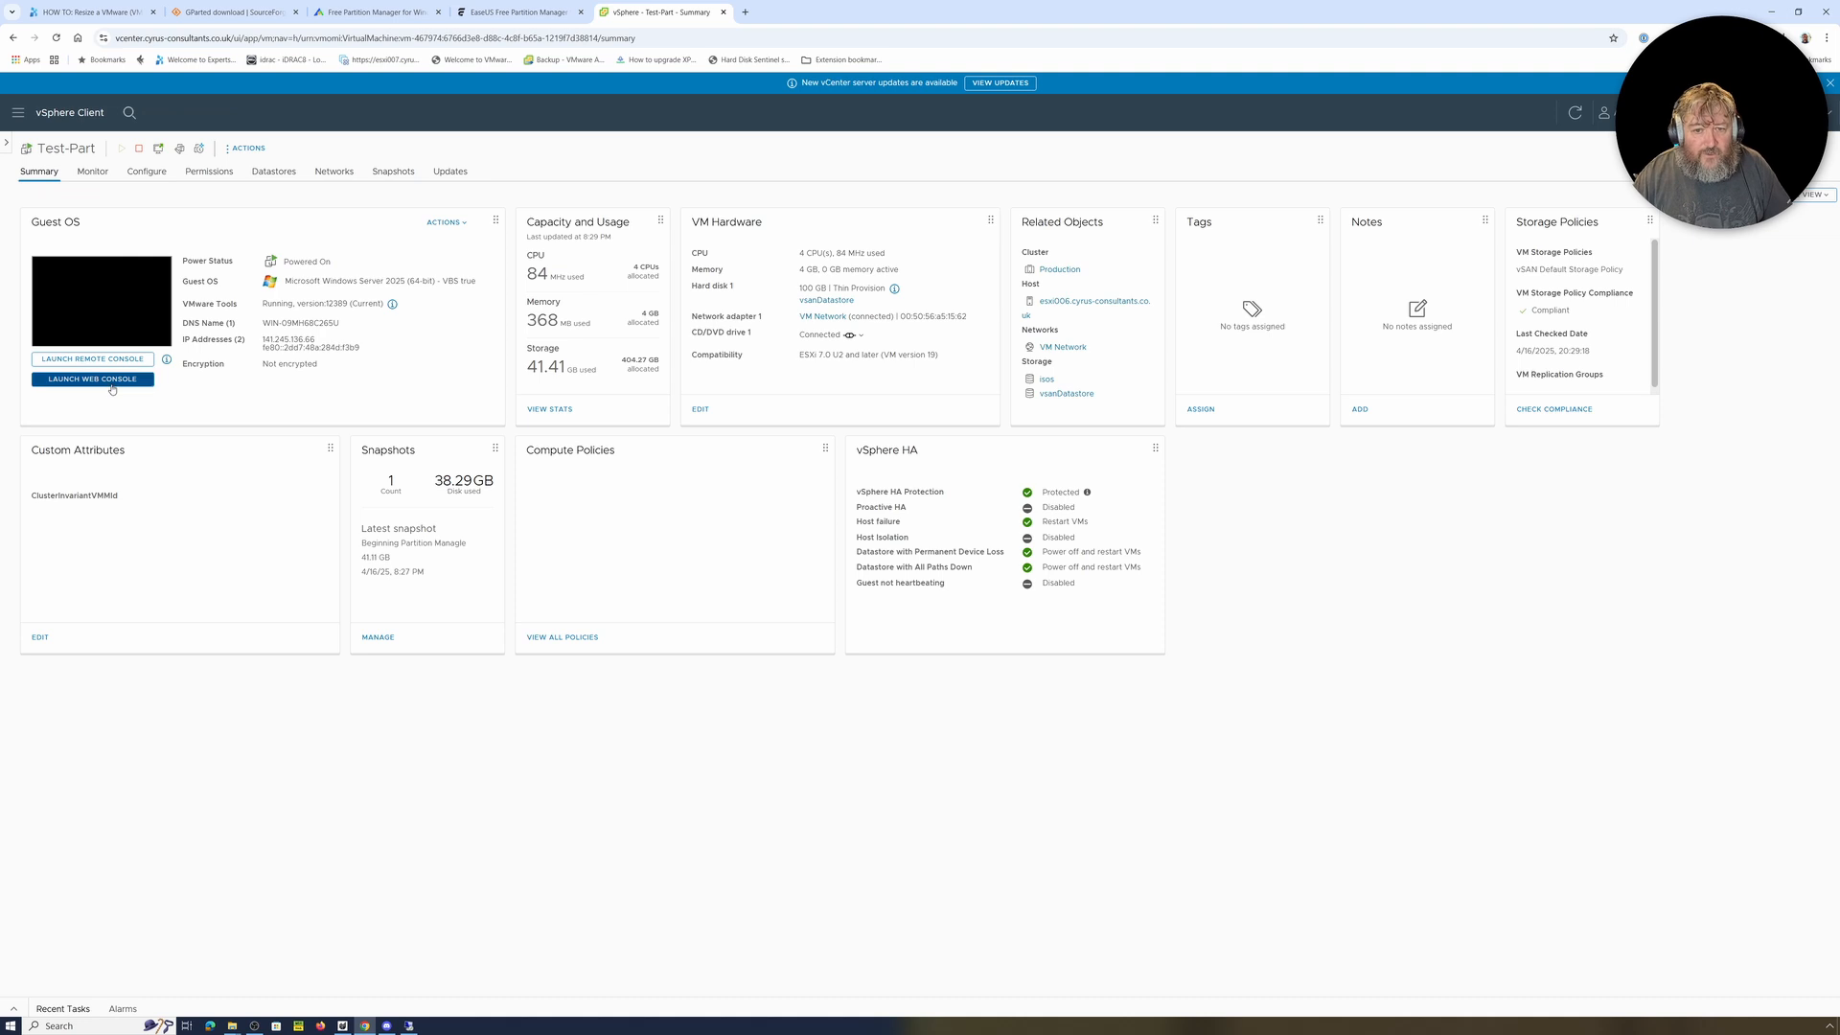
pyautogui.click(111, 384)
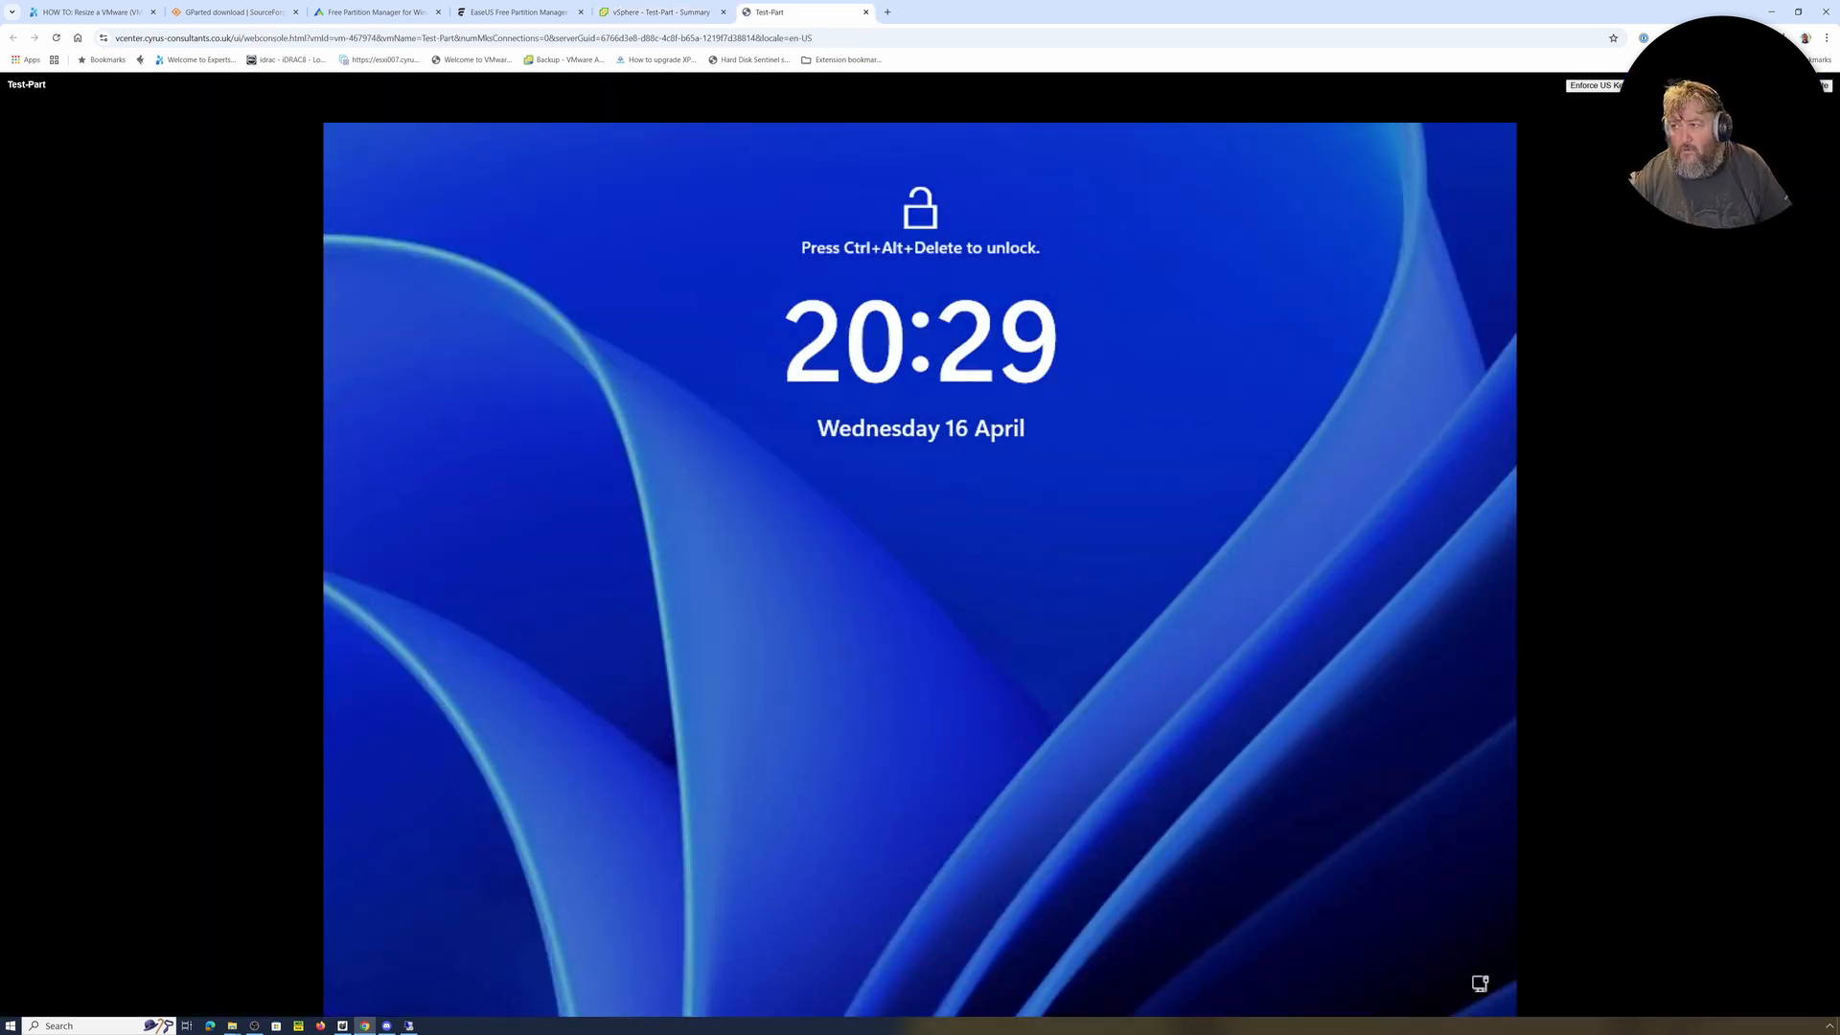
pyautogui.click(1112, 463)
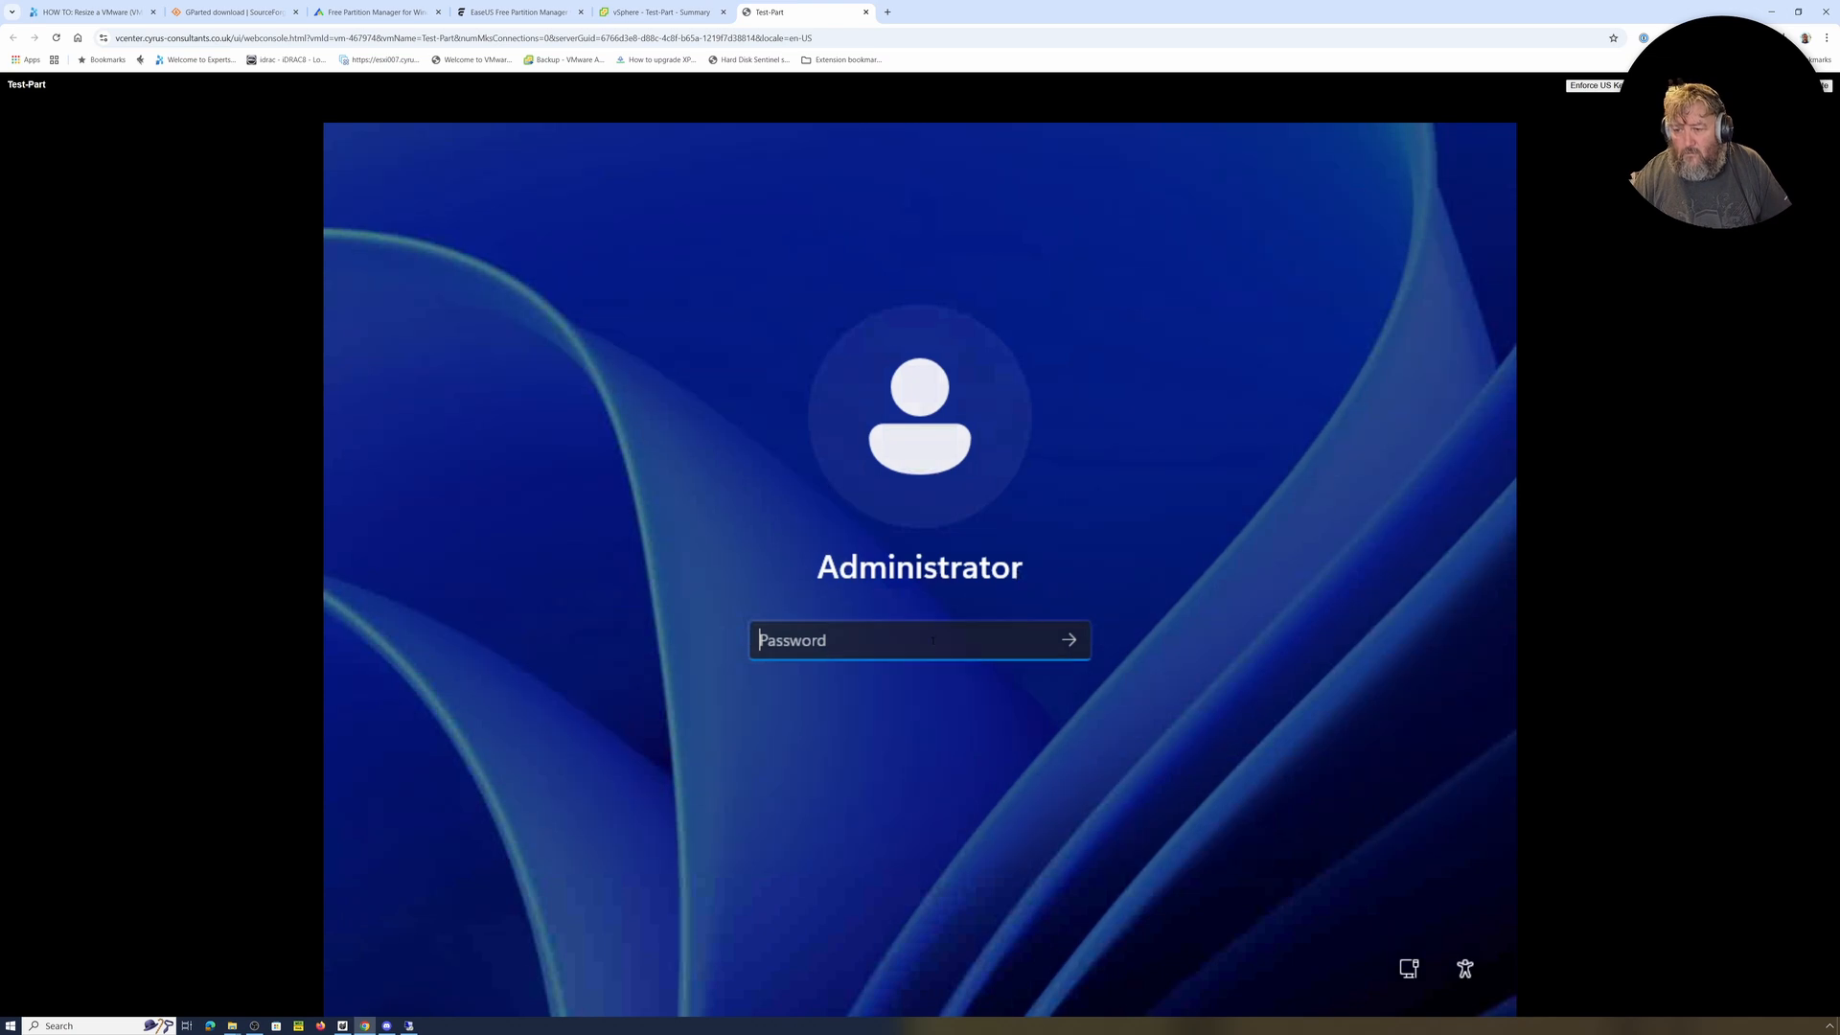
# Sign in as Administrator with the account password, then dismiss the disconnection notice and close the Remote Desktop Connection window
pyautogui.write('*********')
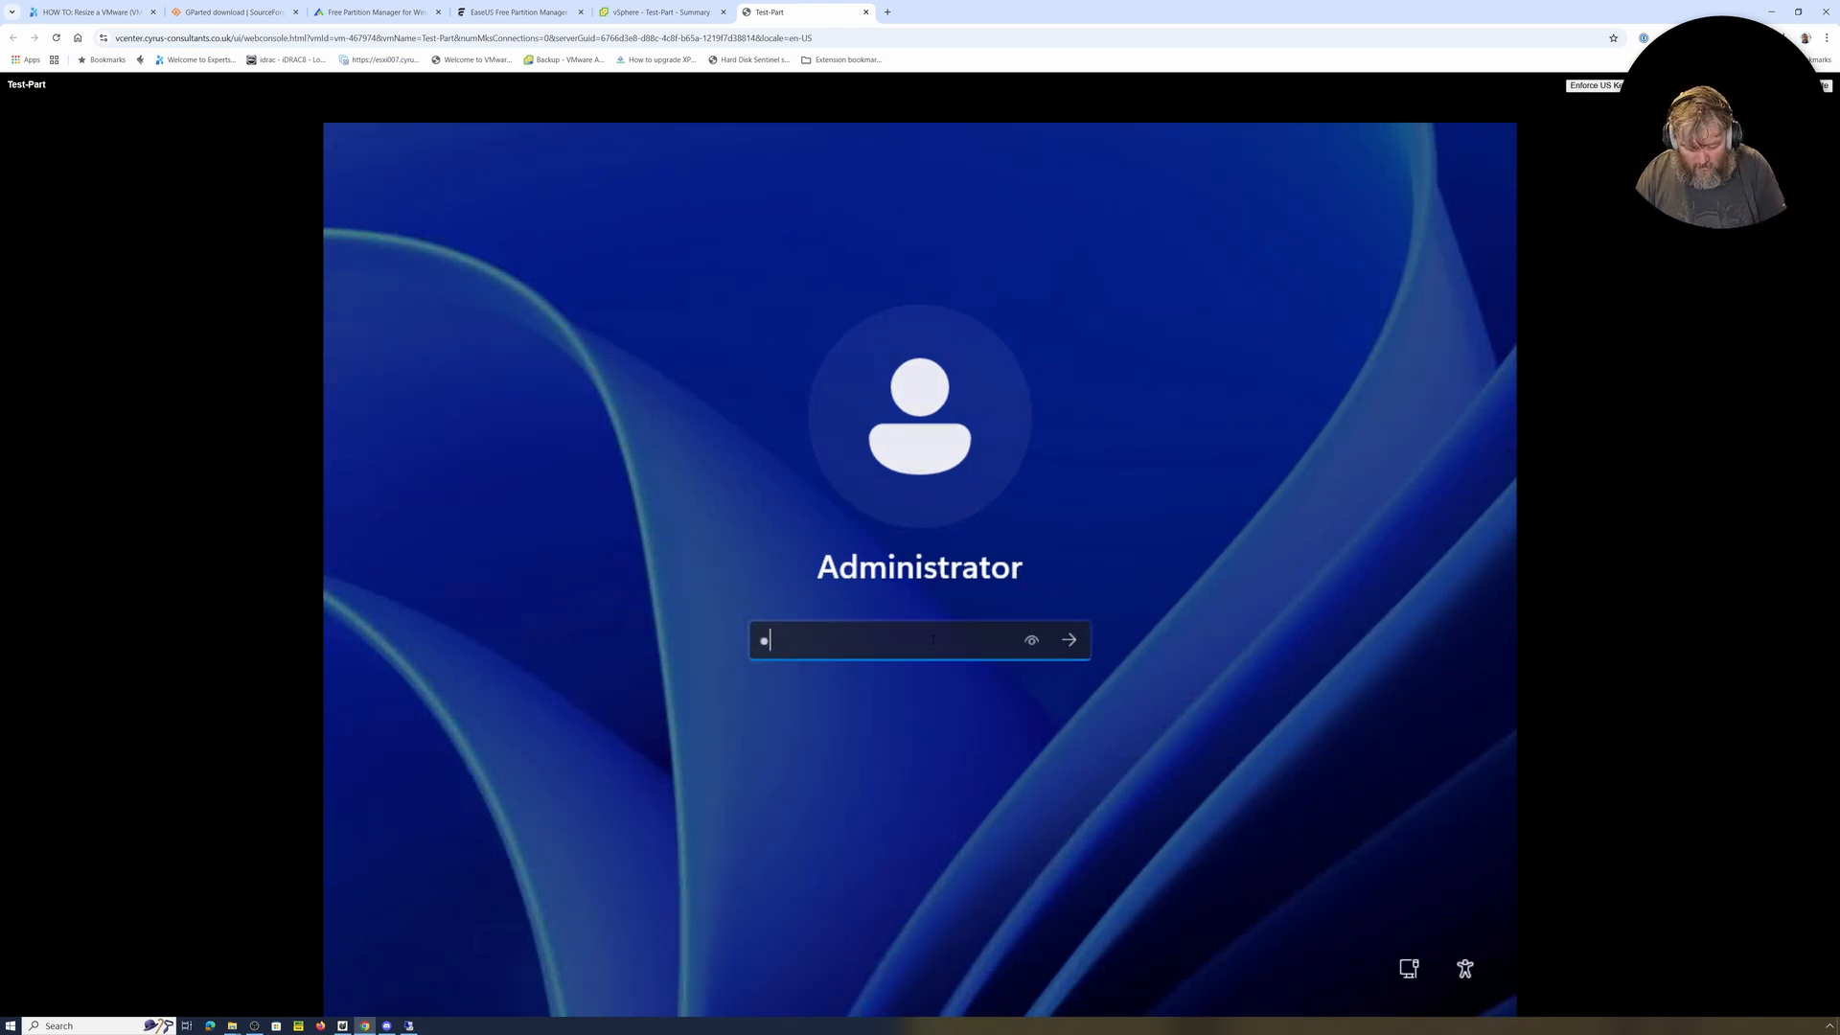
pyautogui.write('*****')
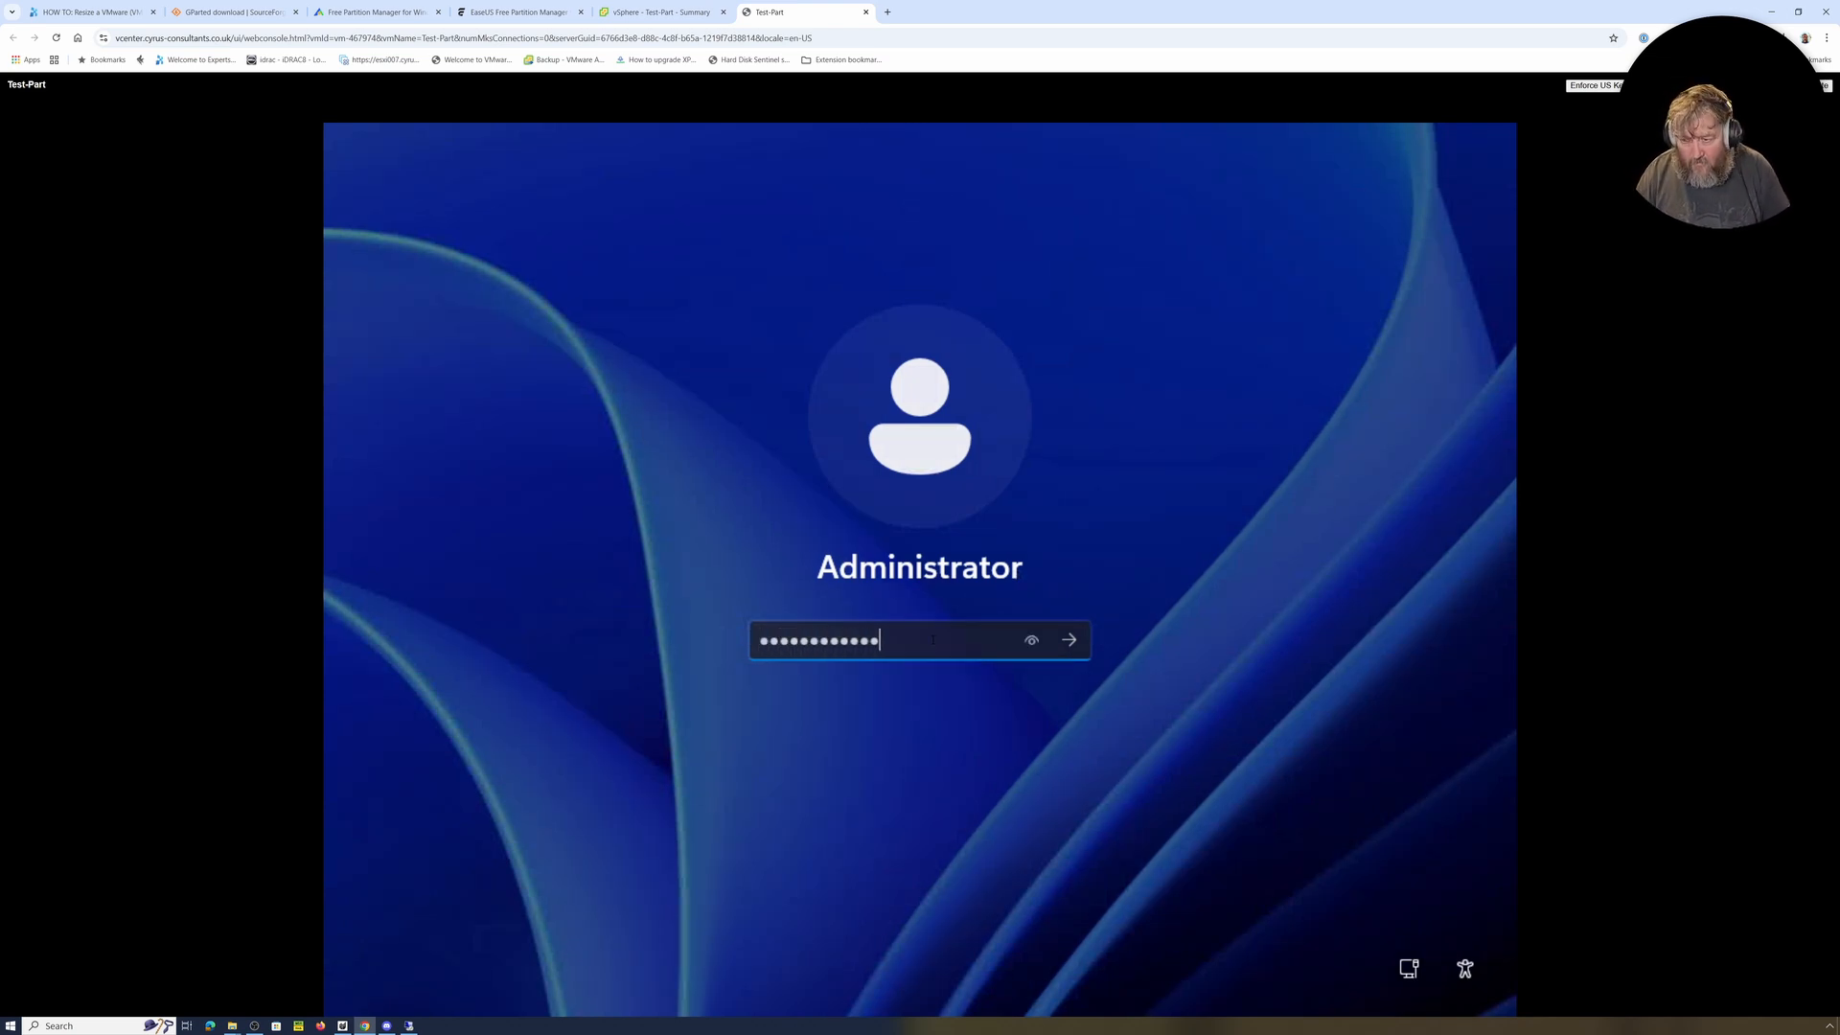
pyautogui.press('Return')
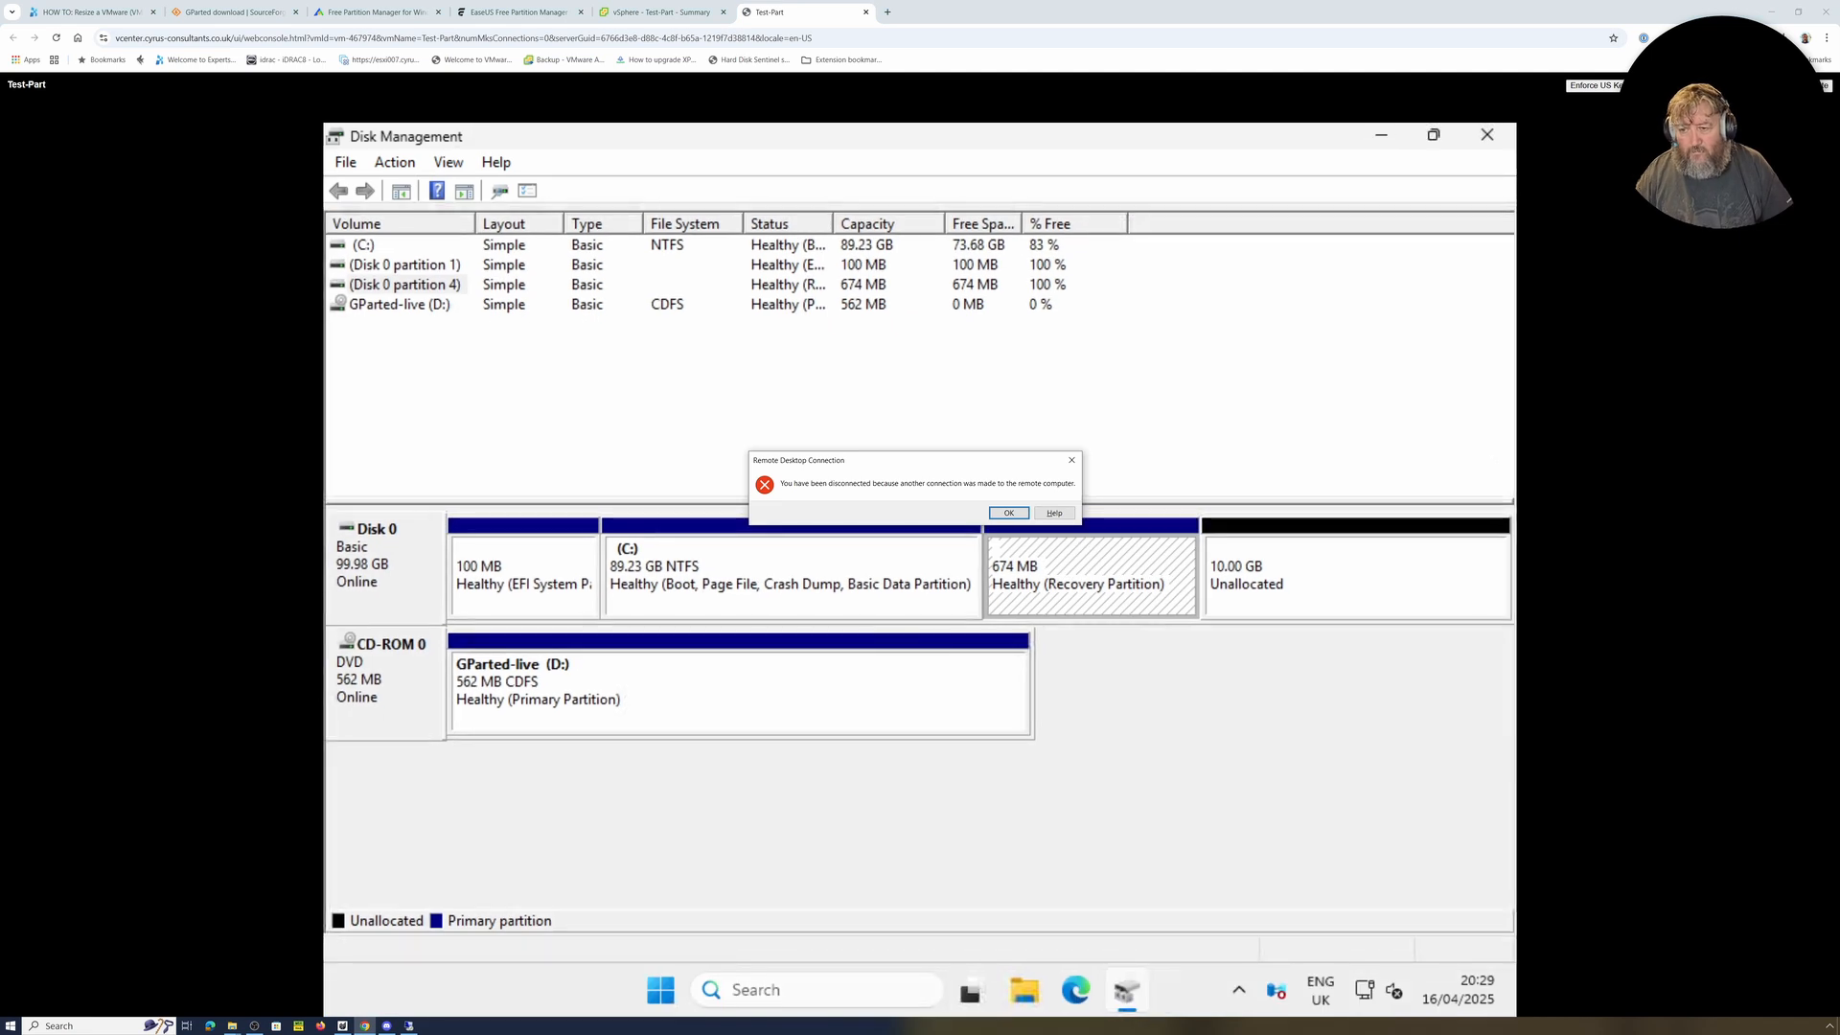
pyautogui.click(1008, 513)
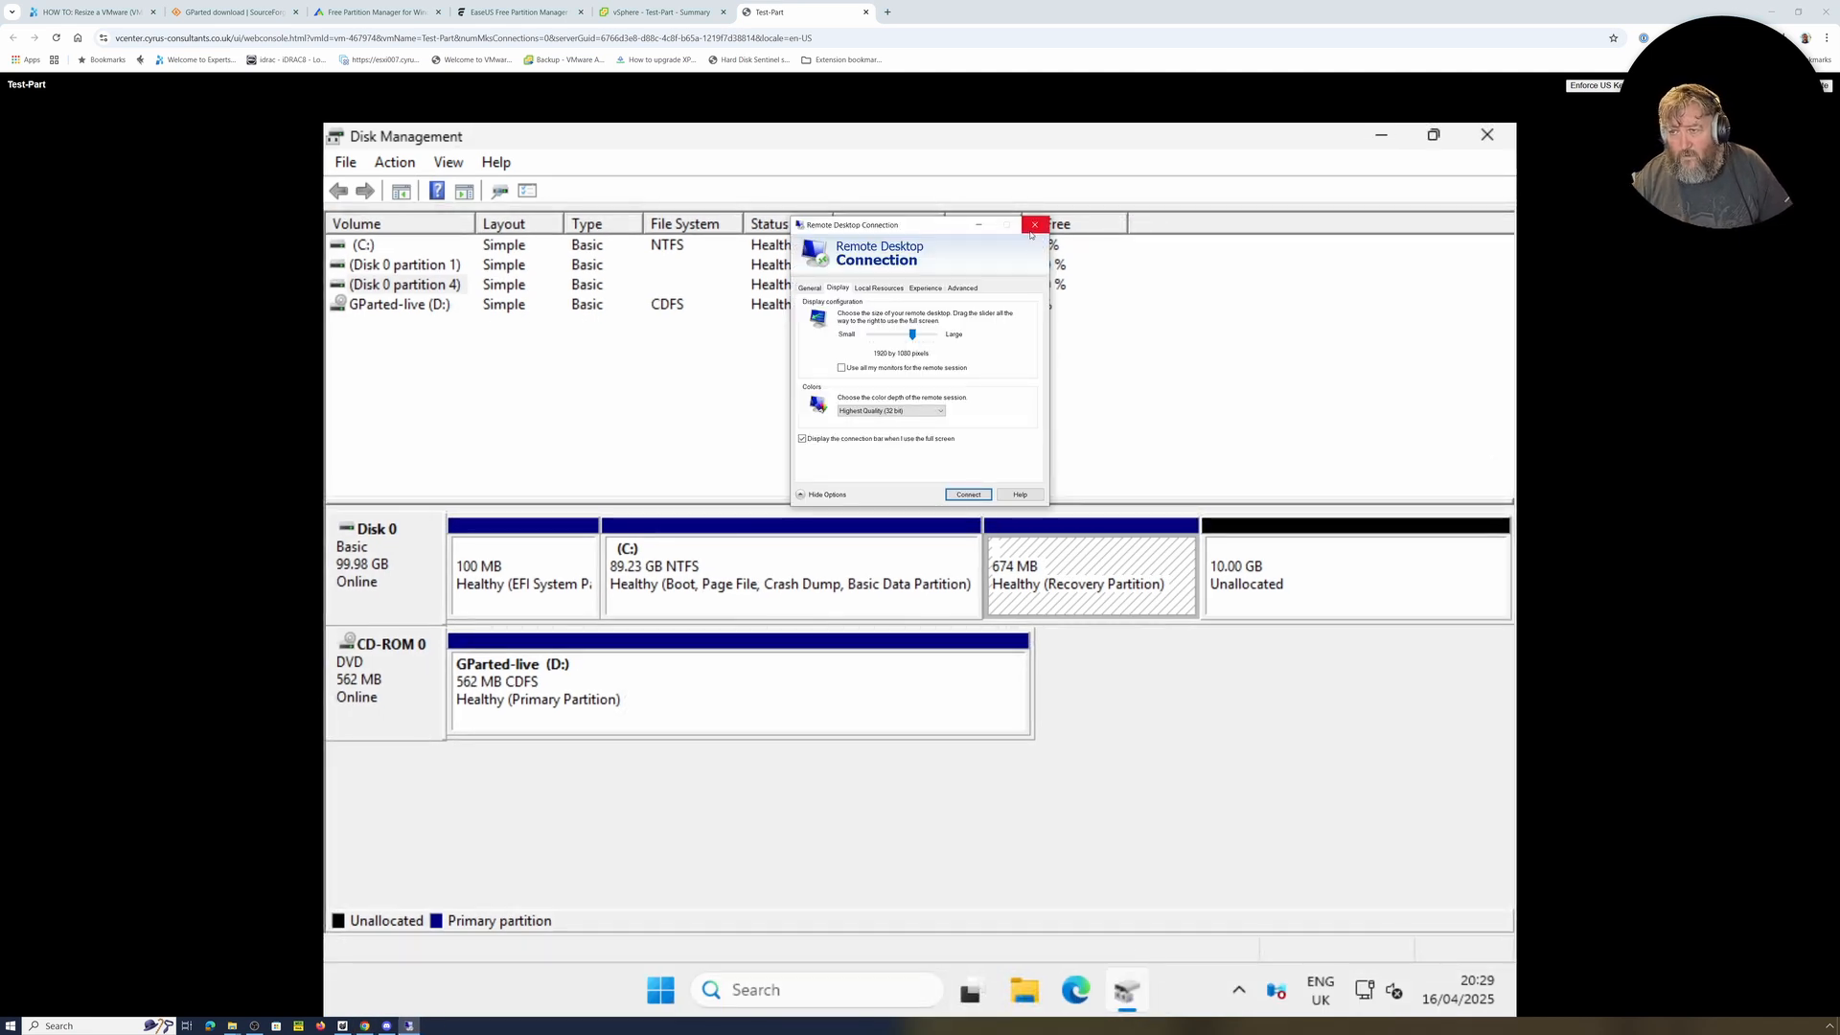
pyautogui.click(1033, 224)
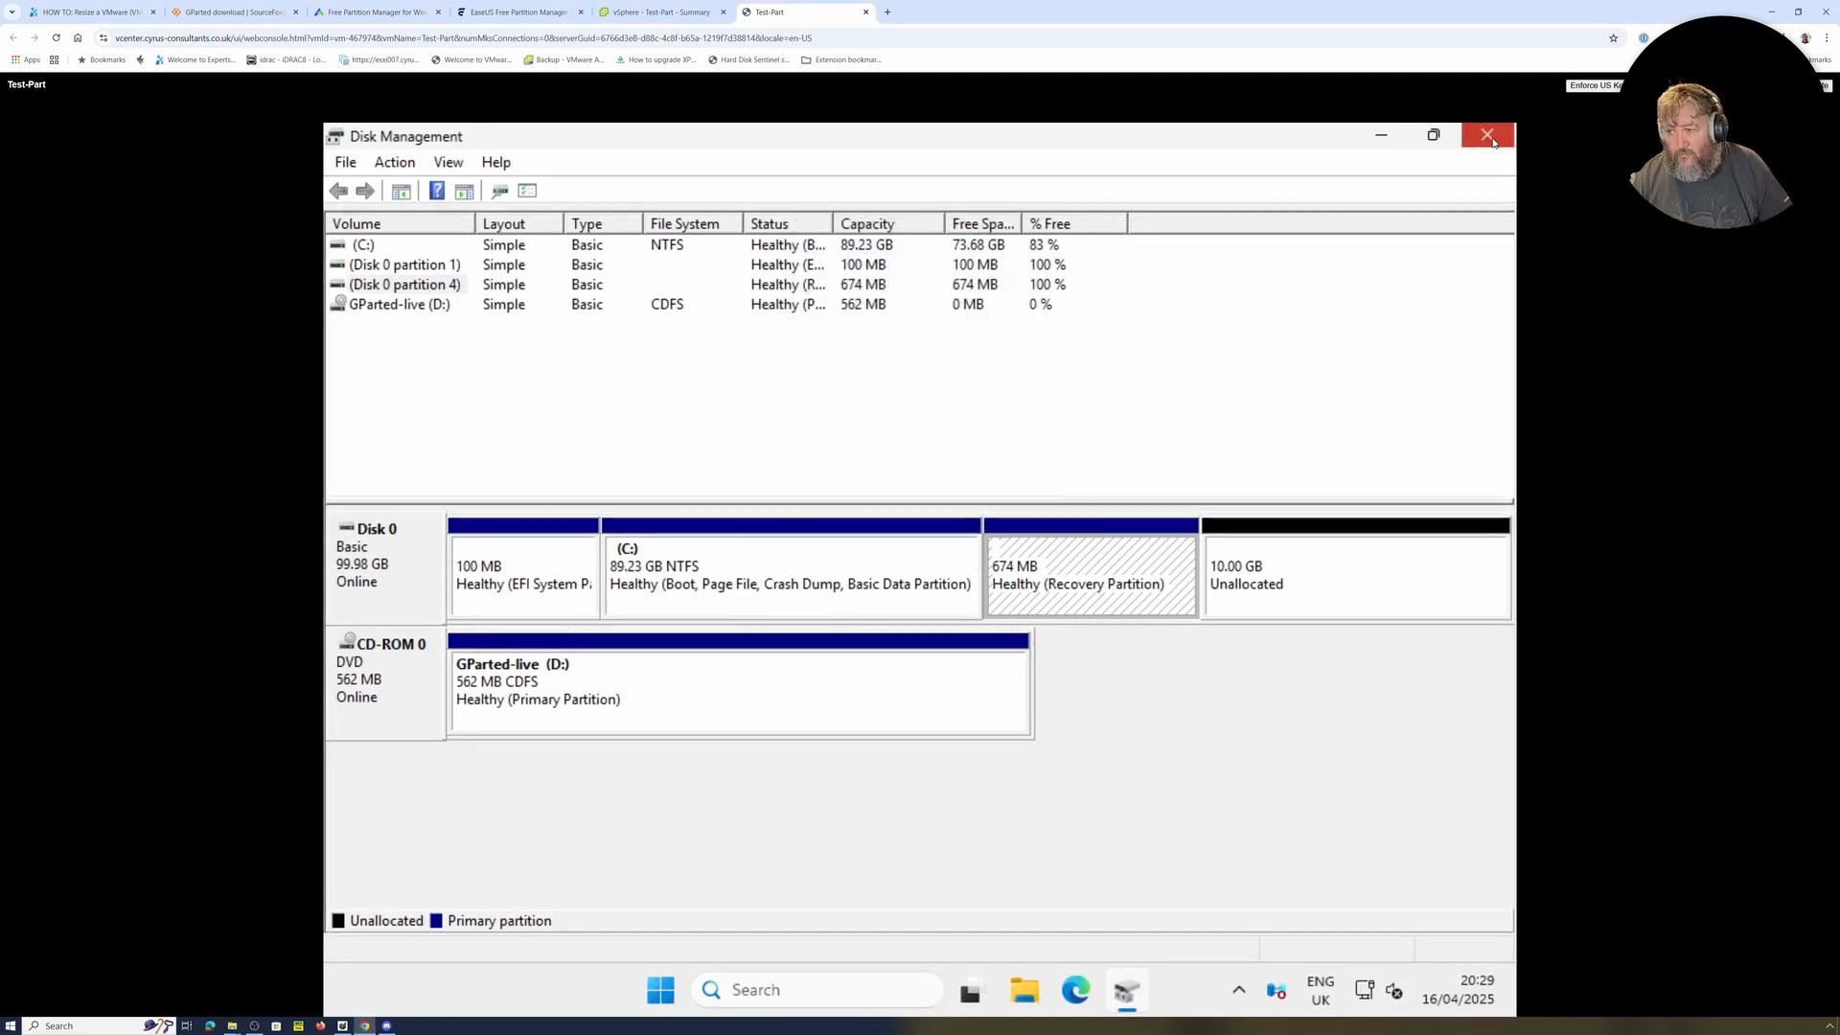
# Close Disk Management and restart the virtual machine with the reason Other (Unplanned)
pyautogui.click(768, 605)
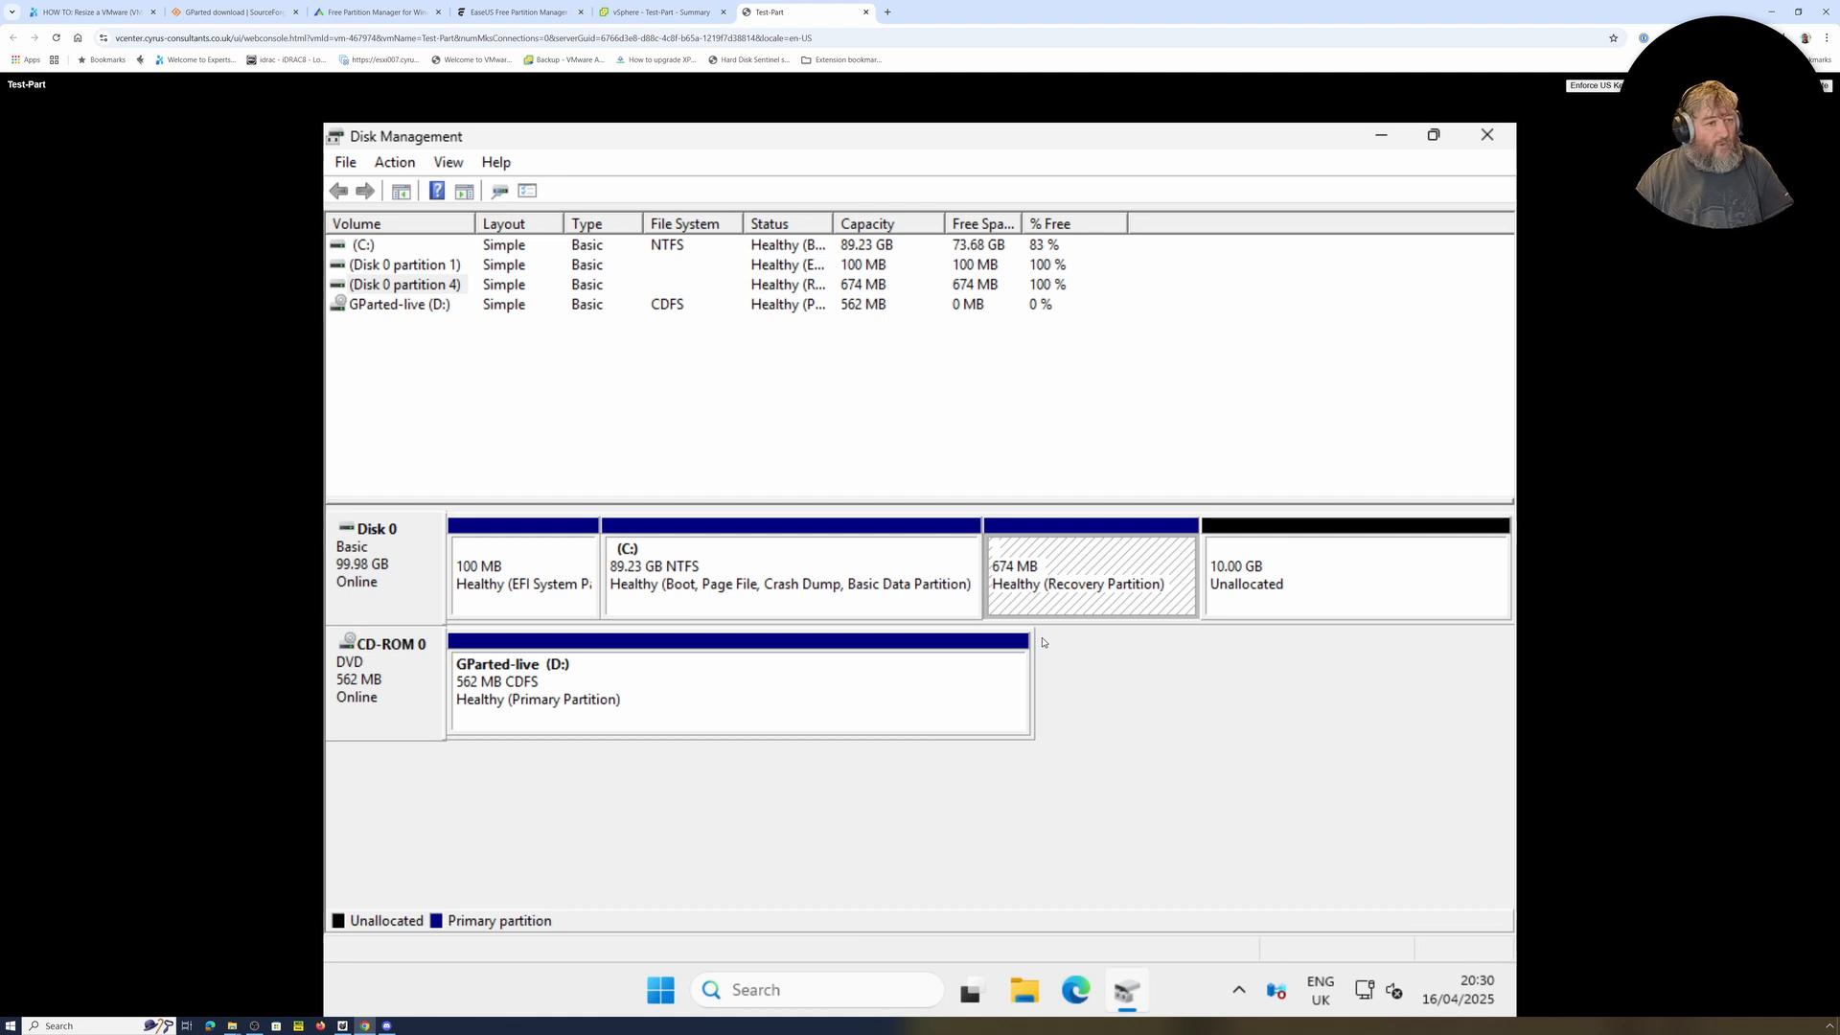
pyautogui.click(1486, 134)
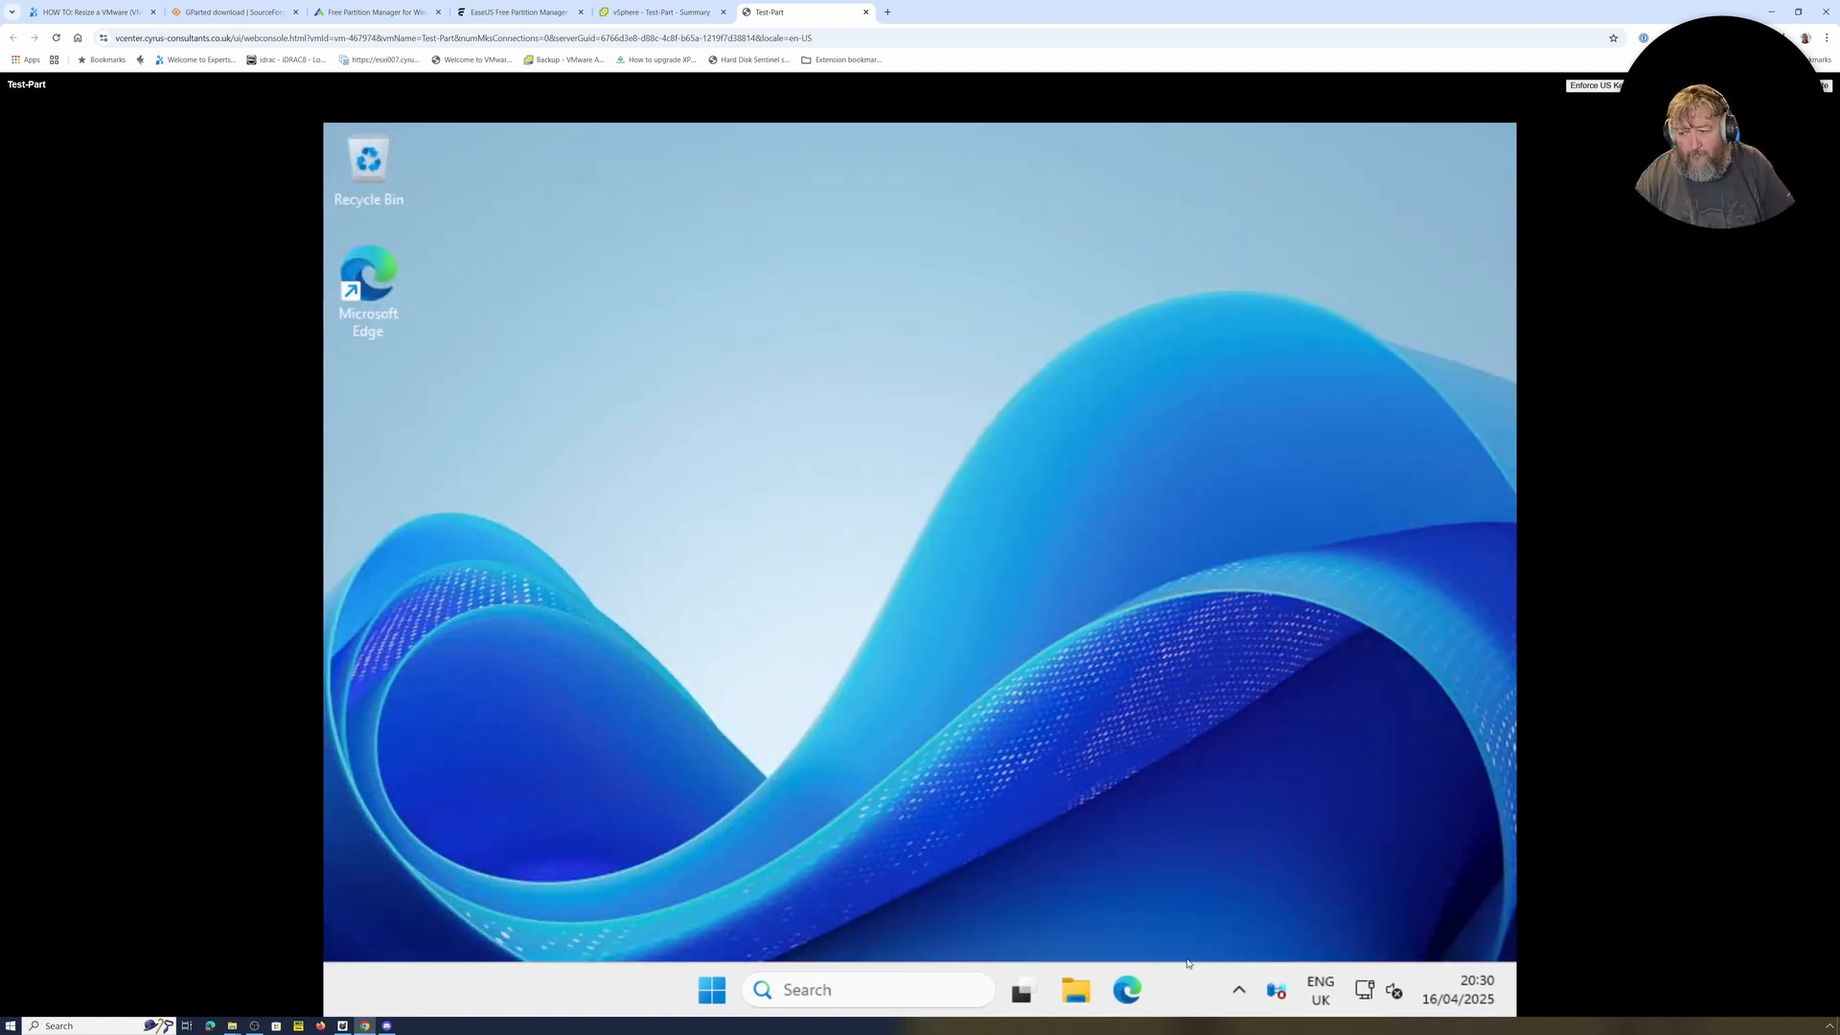
pyautogui.click(714, 992)
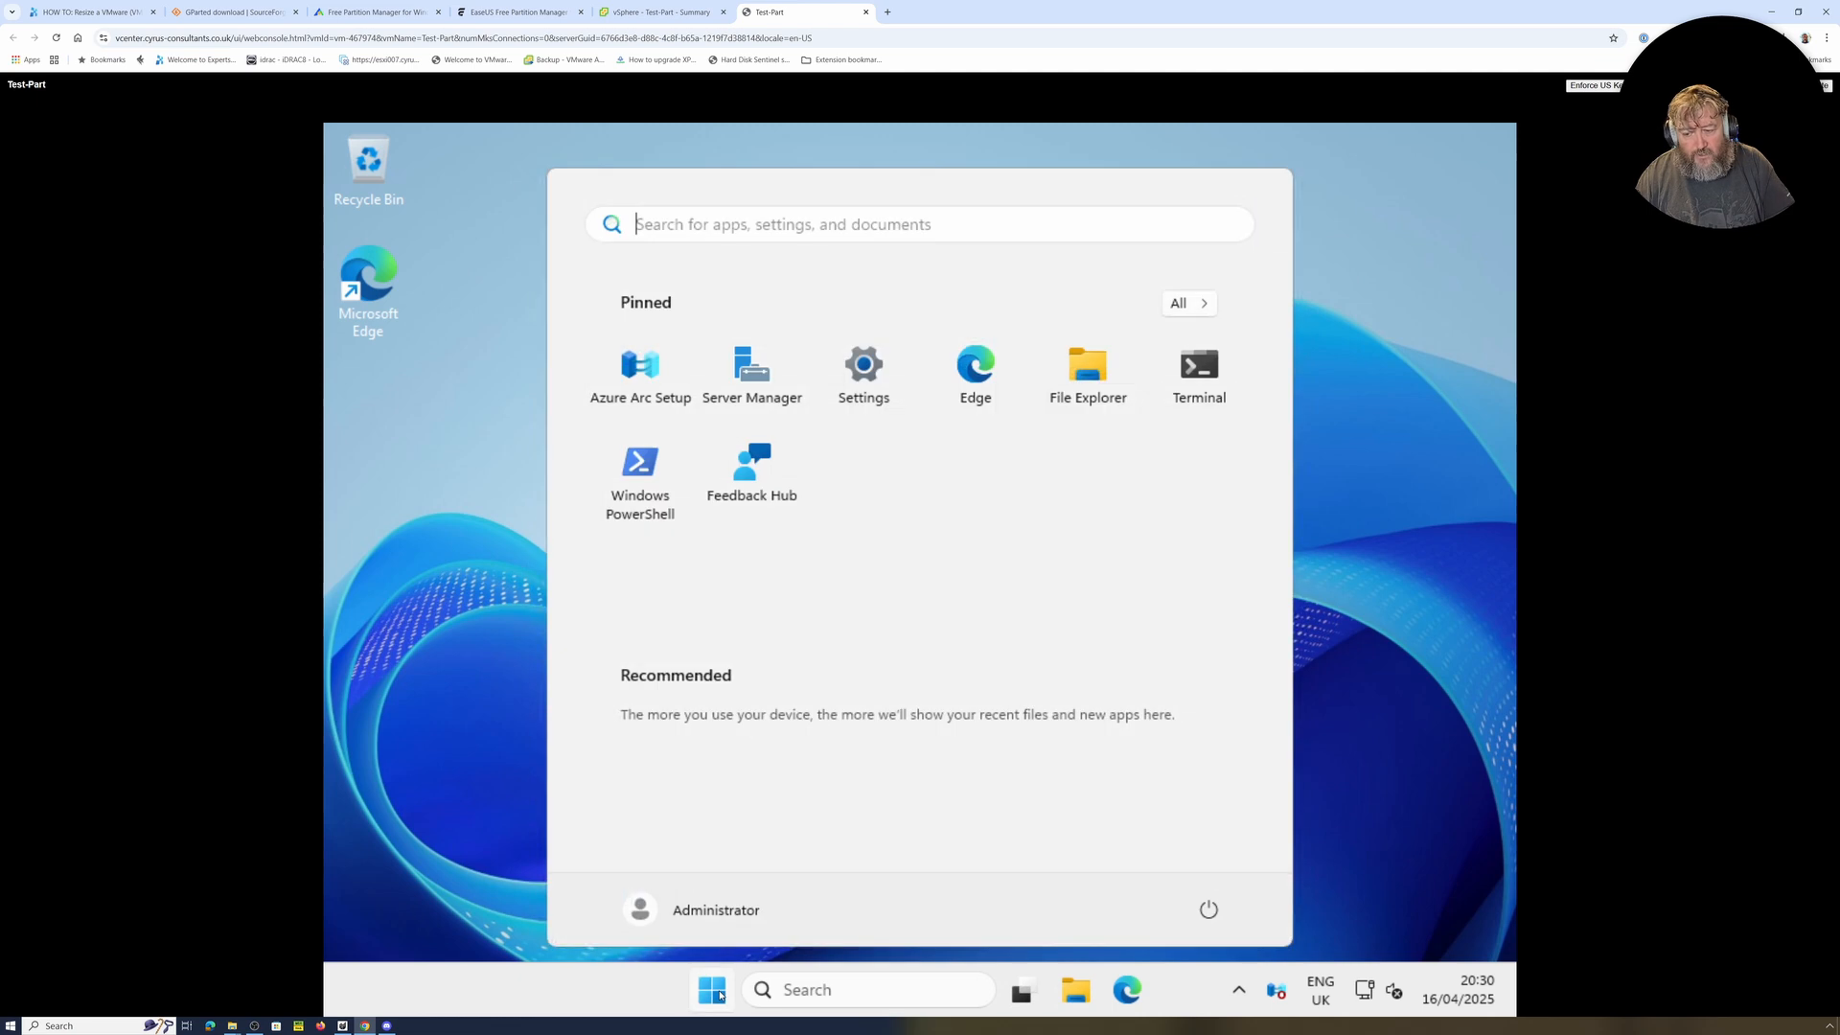
pyautogui.click(1205, 910)
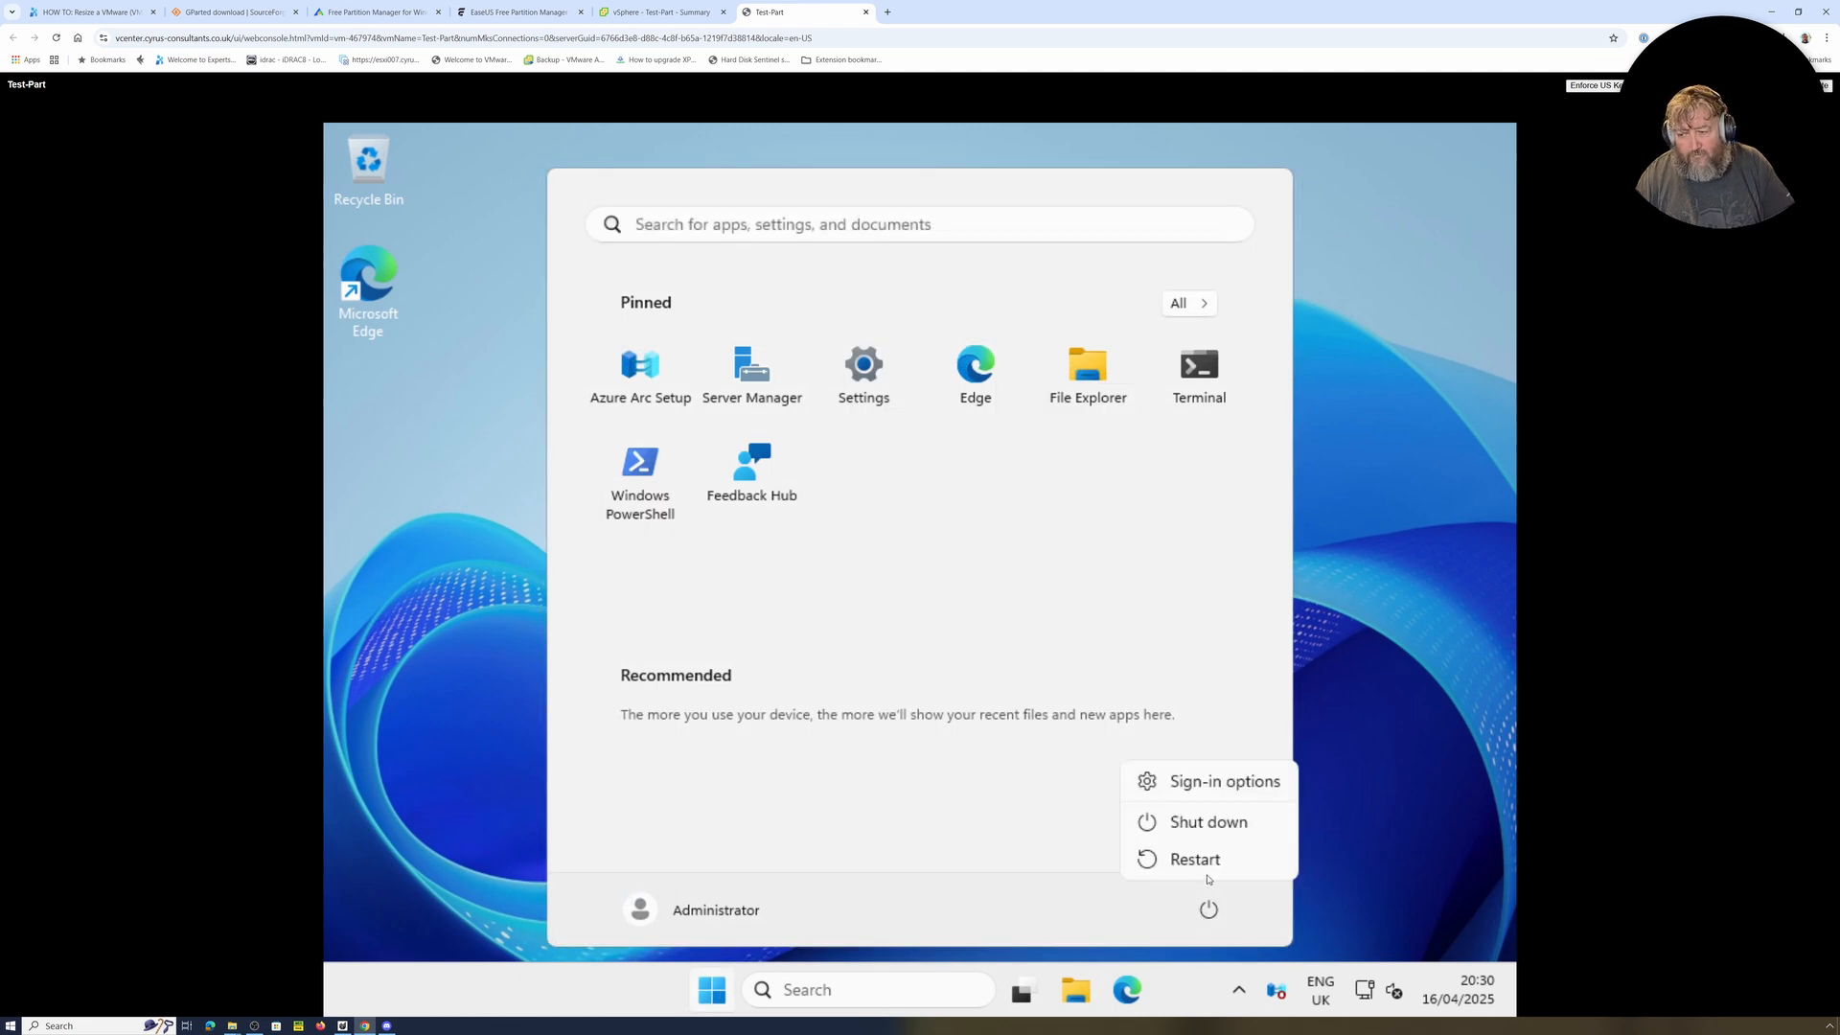
pyautogui.click(1205, 862)
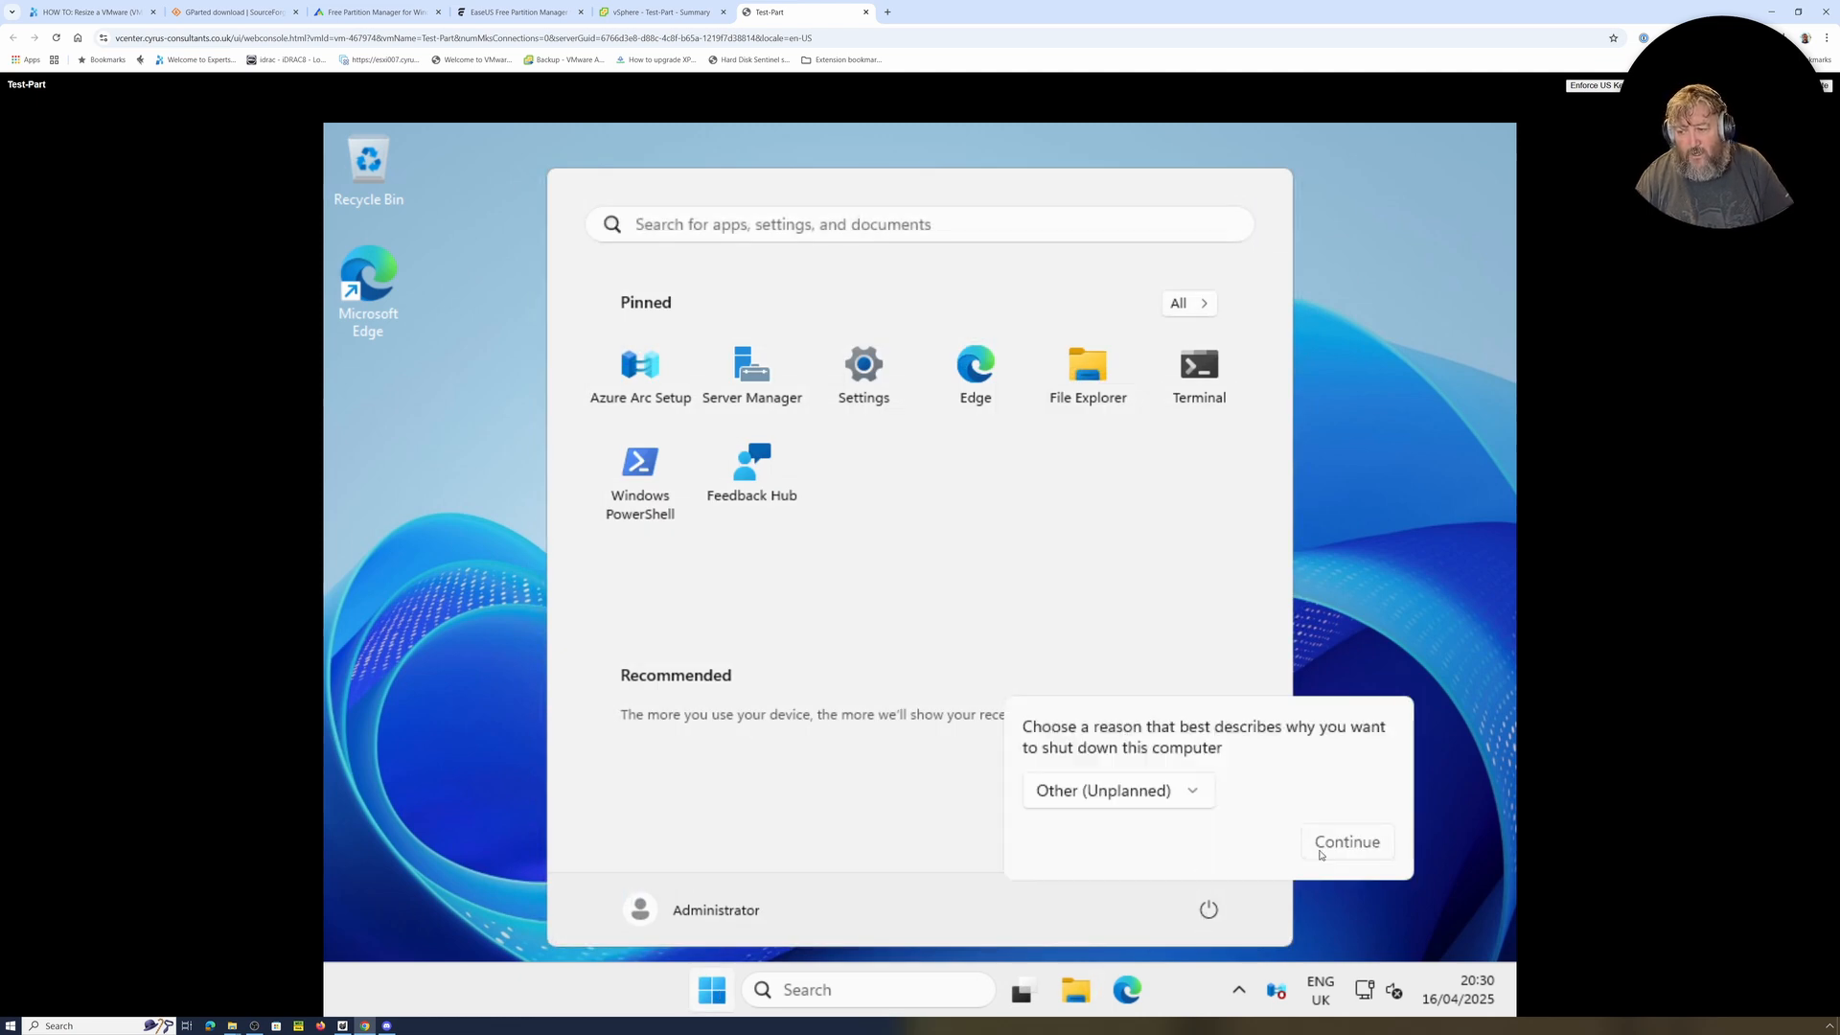
pyautogui.click(1325, 849)
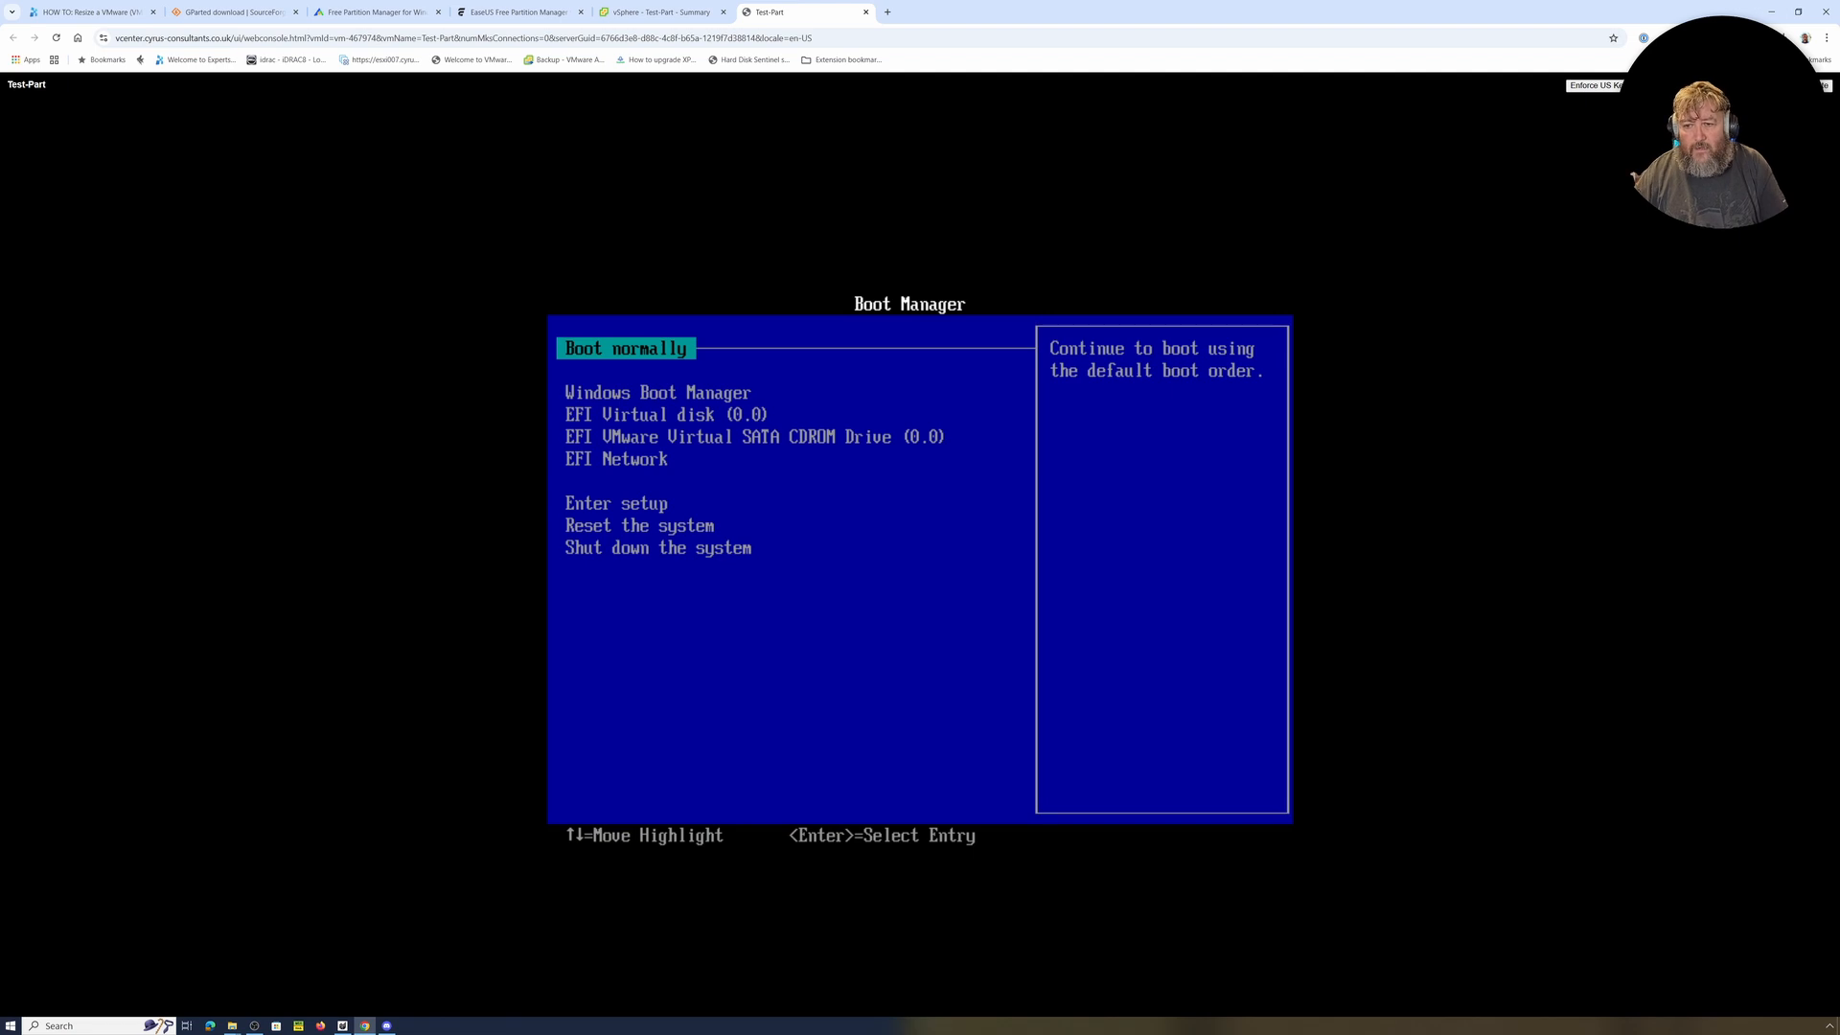
# Boot the virtual machine from the EFI VMware Virtual SATA CDROM Drive (0.0)
pyautogui.press('Down')
pyautogui.press('Down')
pyautogui.press('Down')
pyautogui.press('Return')
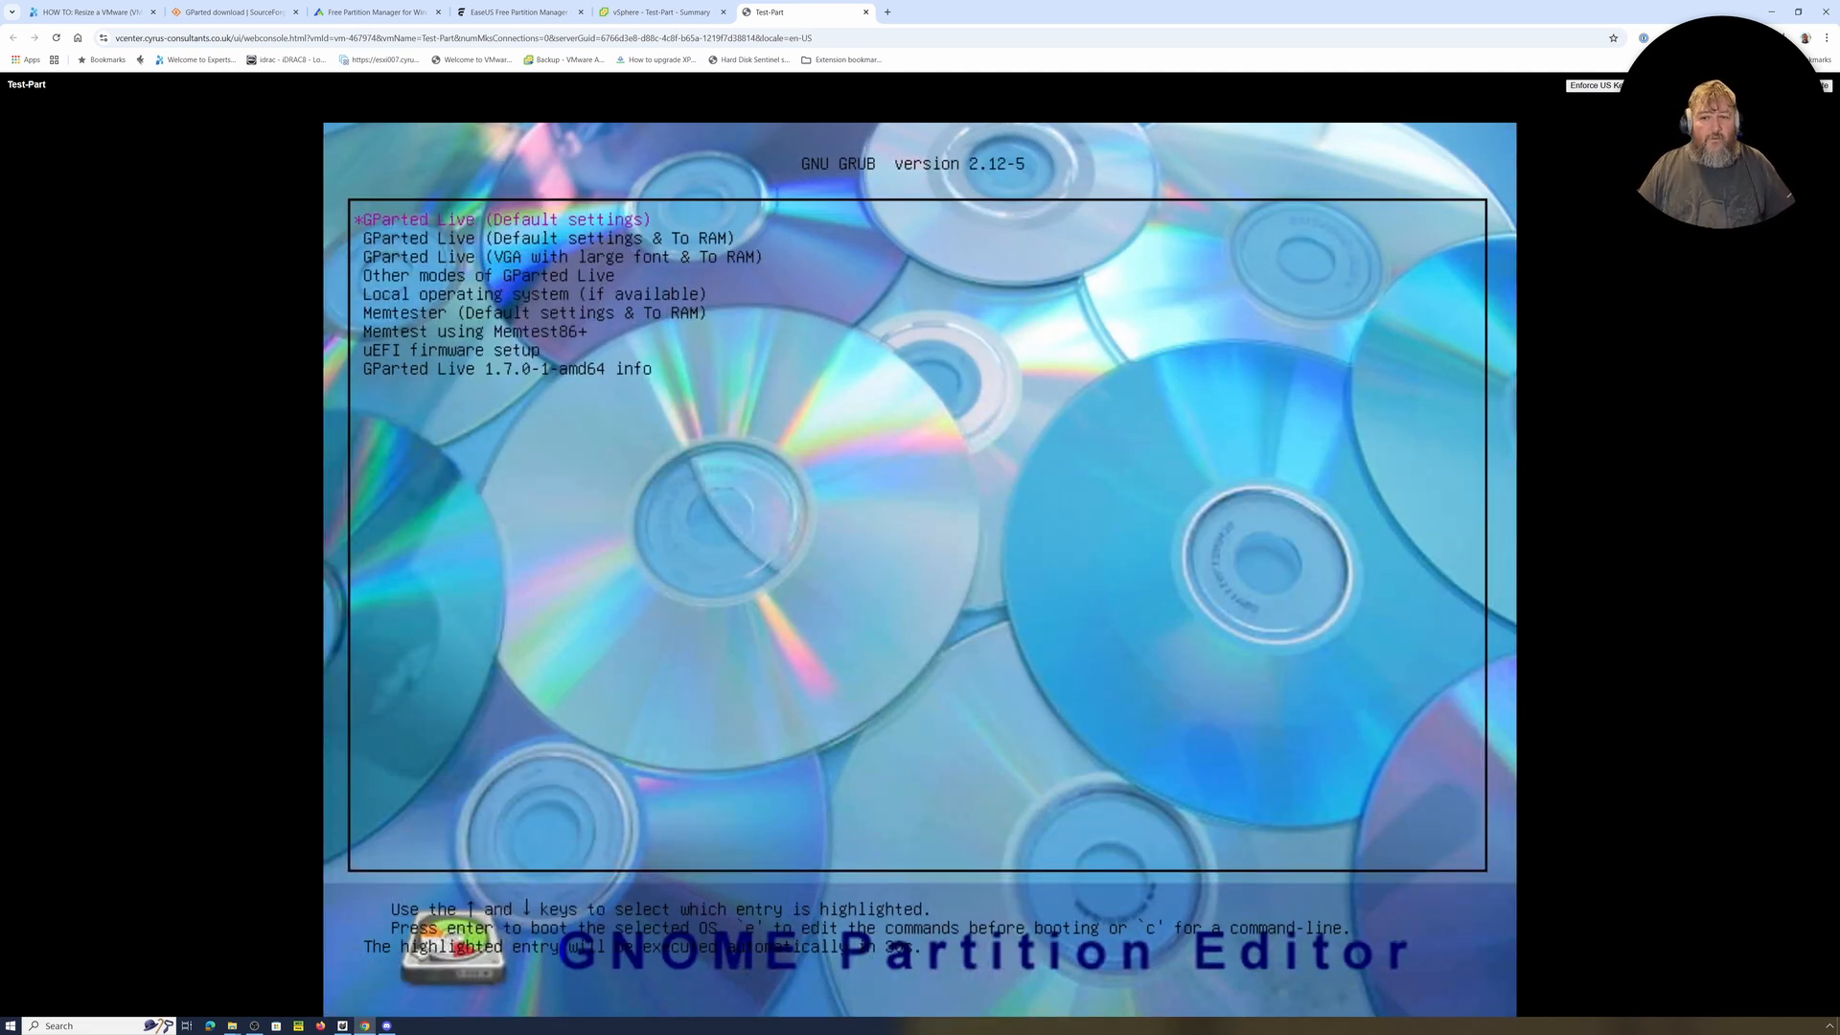
# Start GParted Live with the default settings from the GRUB boot list
pyautogui.press('Down')
pyautogui.press('Down')
pyautogui.press('Down')
pyautogui.press('Up')
pyautogui.press('Up')
pyautogui.press('Up')
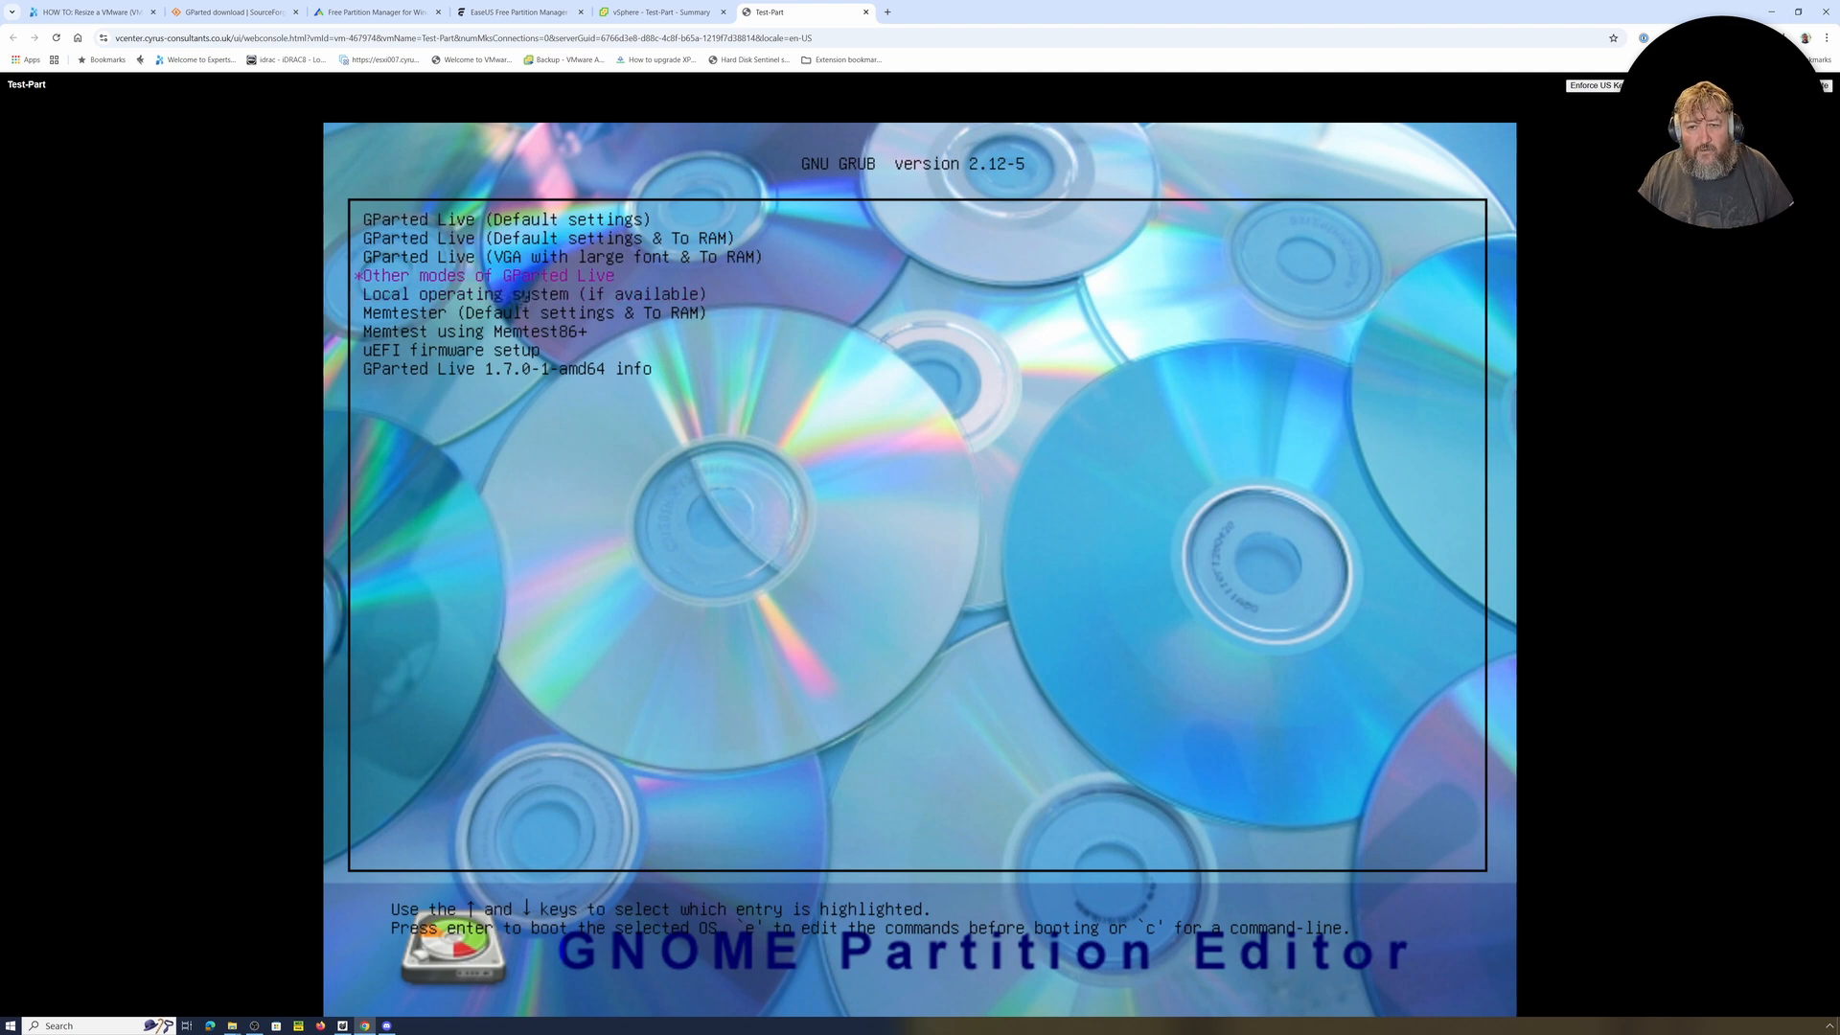
pyautogui.press('Return')
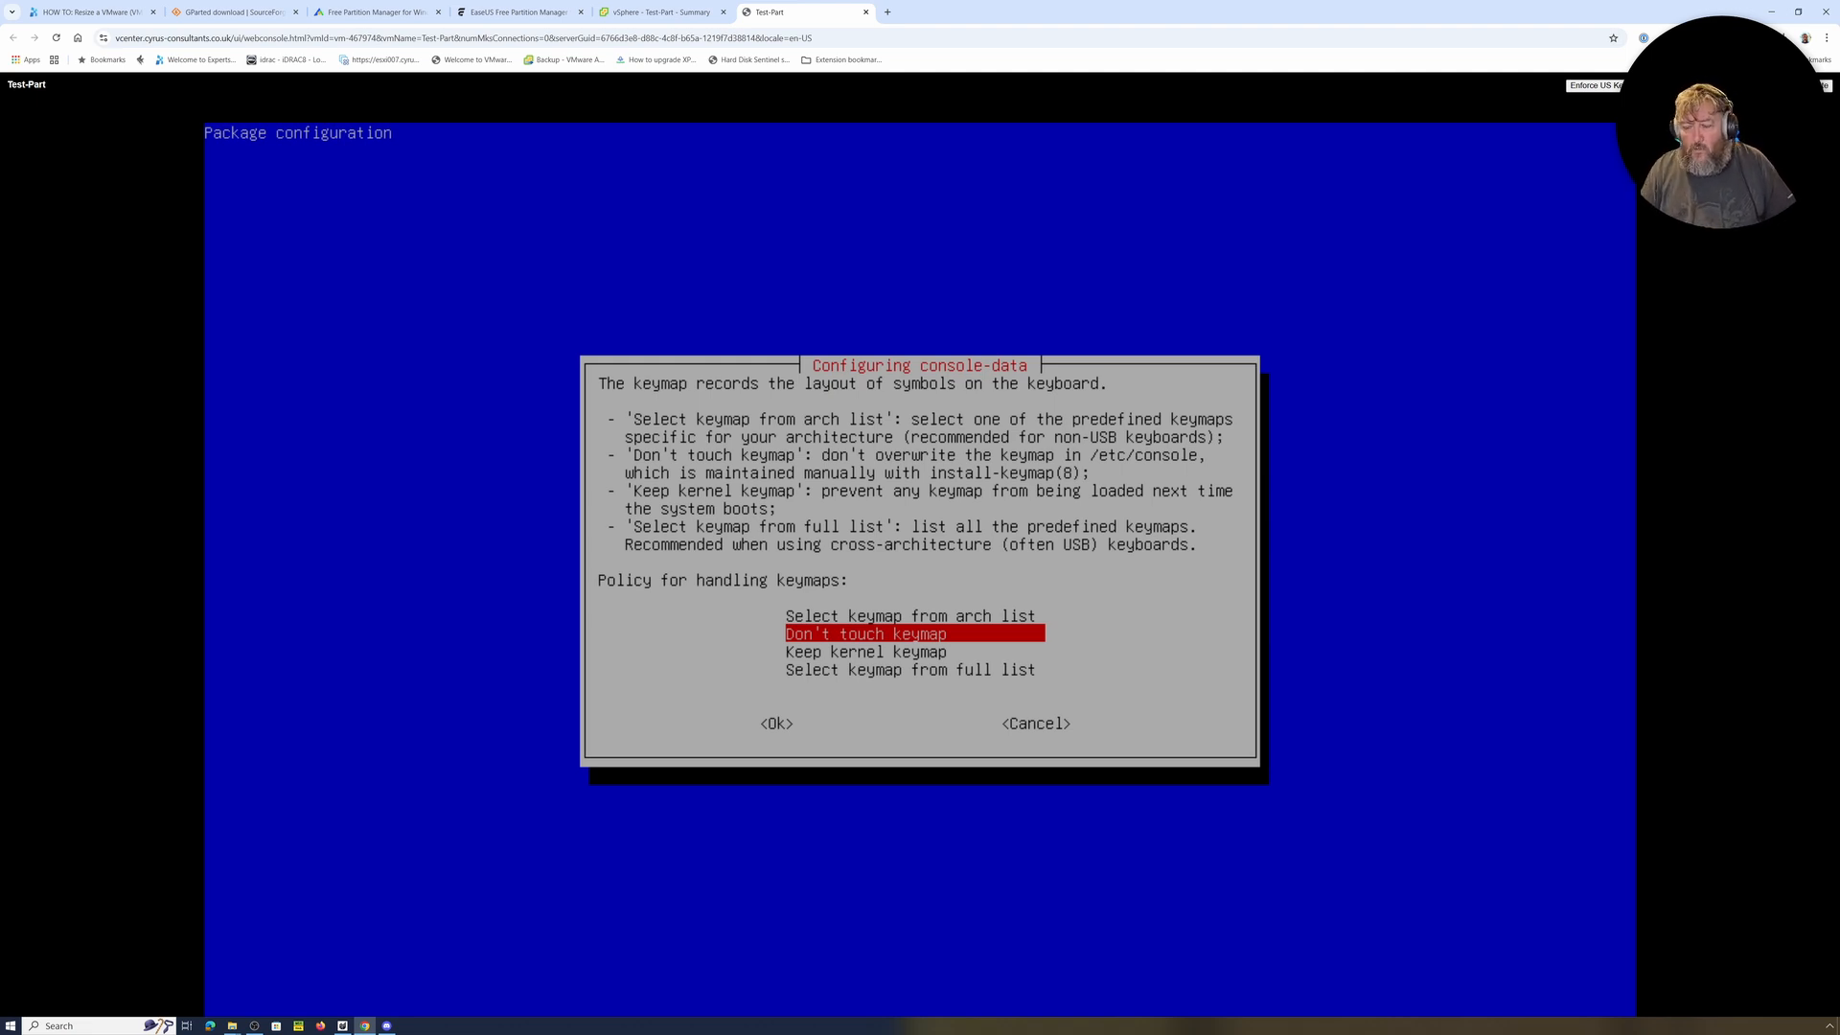
# Leave the keymap untouched, choose language 33 (US English) and use mode 0 to start GParted automatically
pyautogui.press('Return')
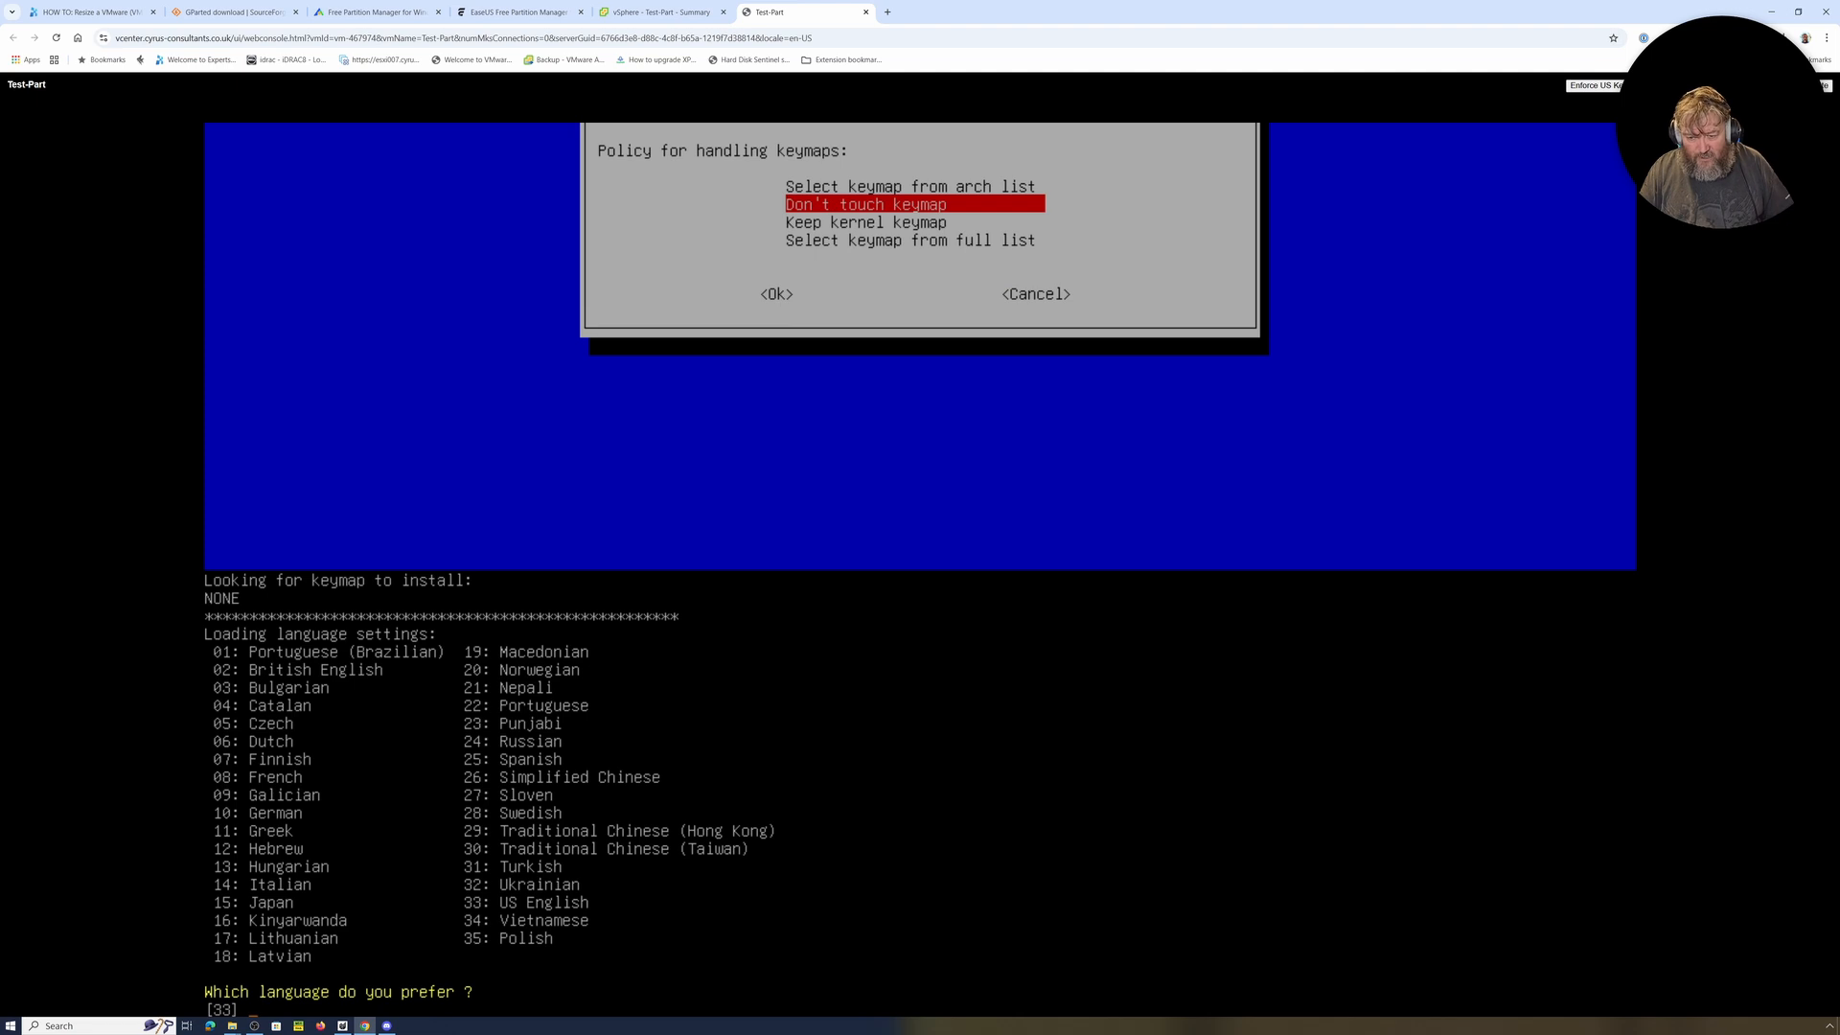
pyautogui.write('33')
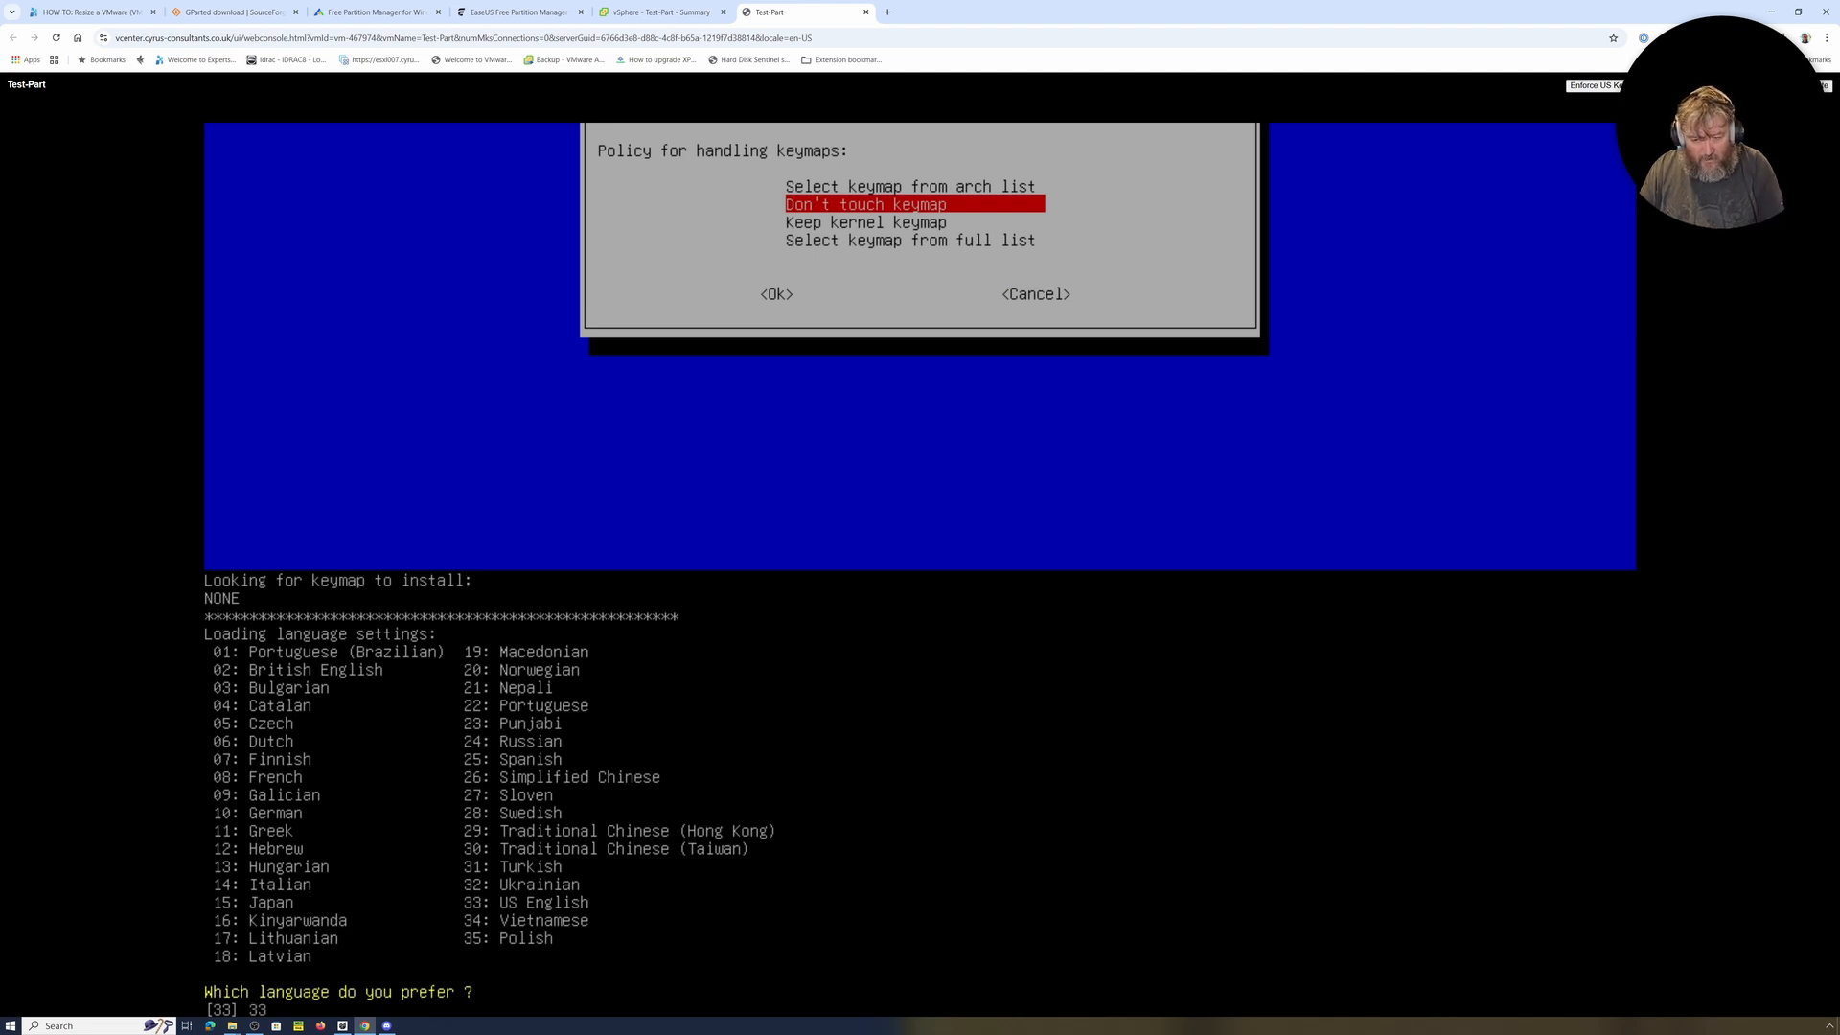
pyautogui.press('Return')
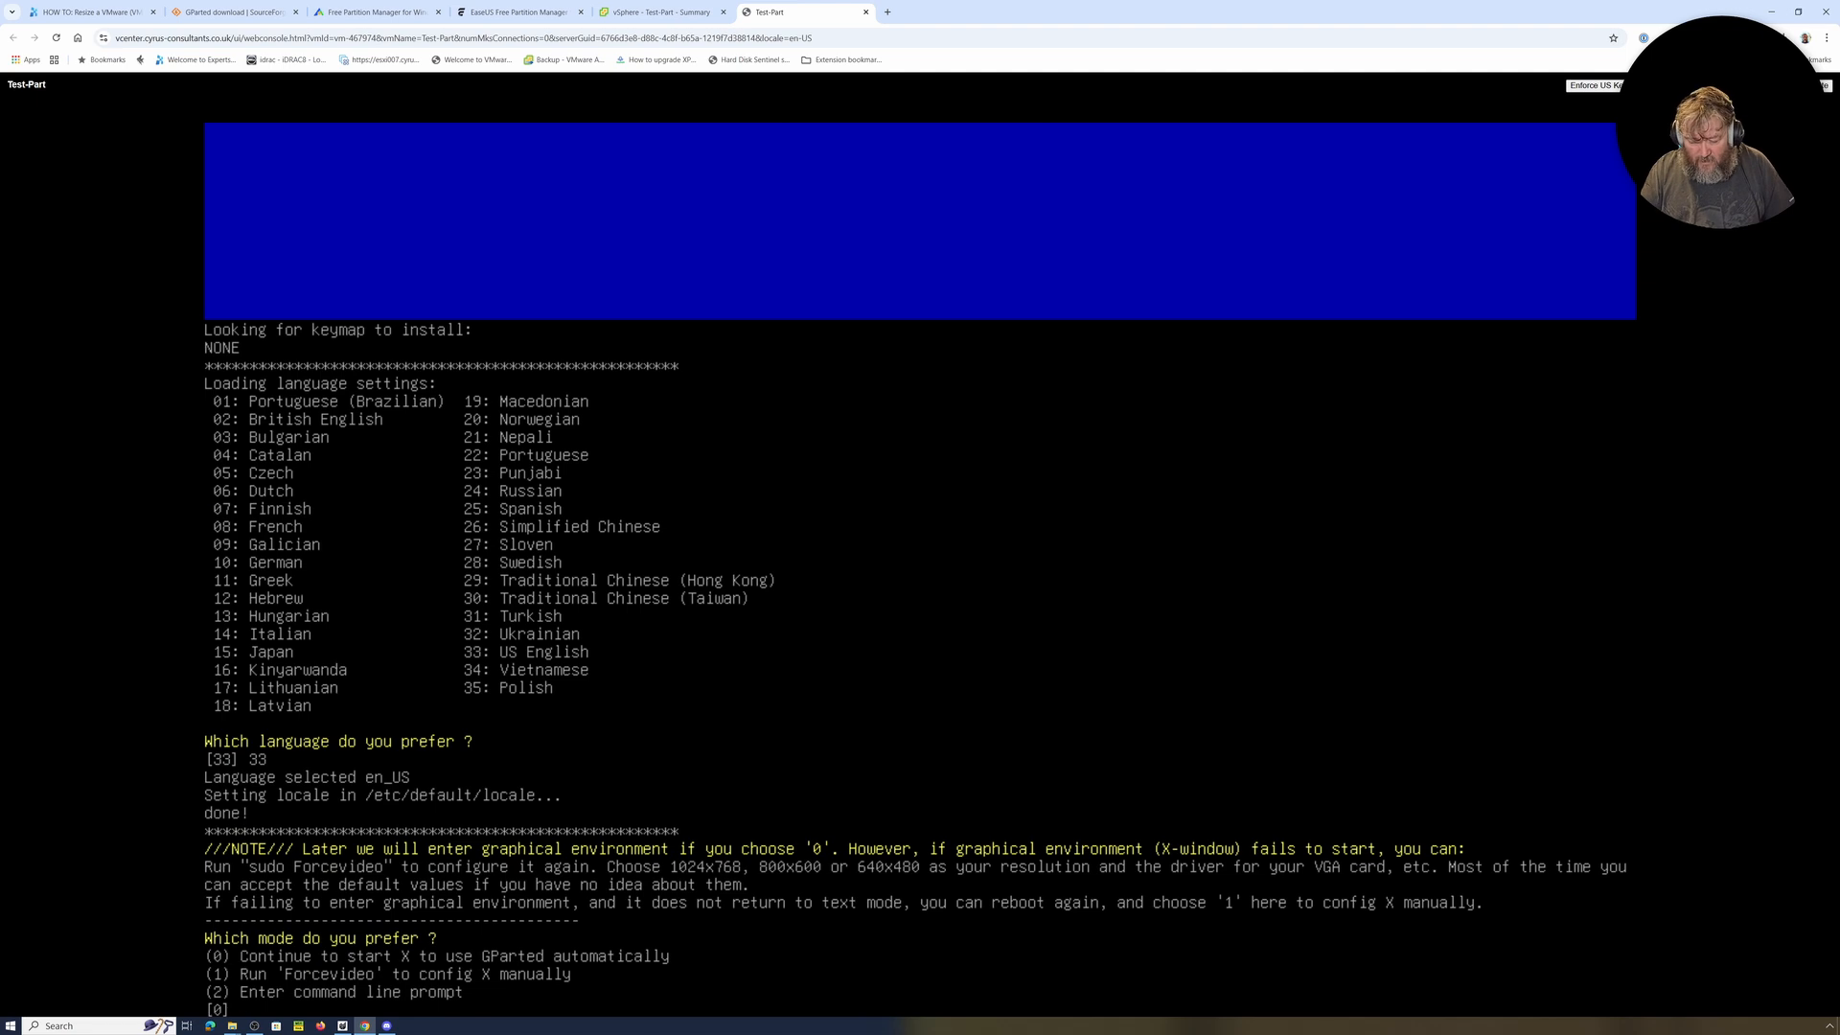
pyautogui.write('0')
pyautogui.press('Return')
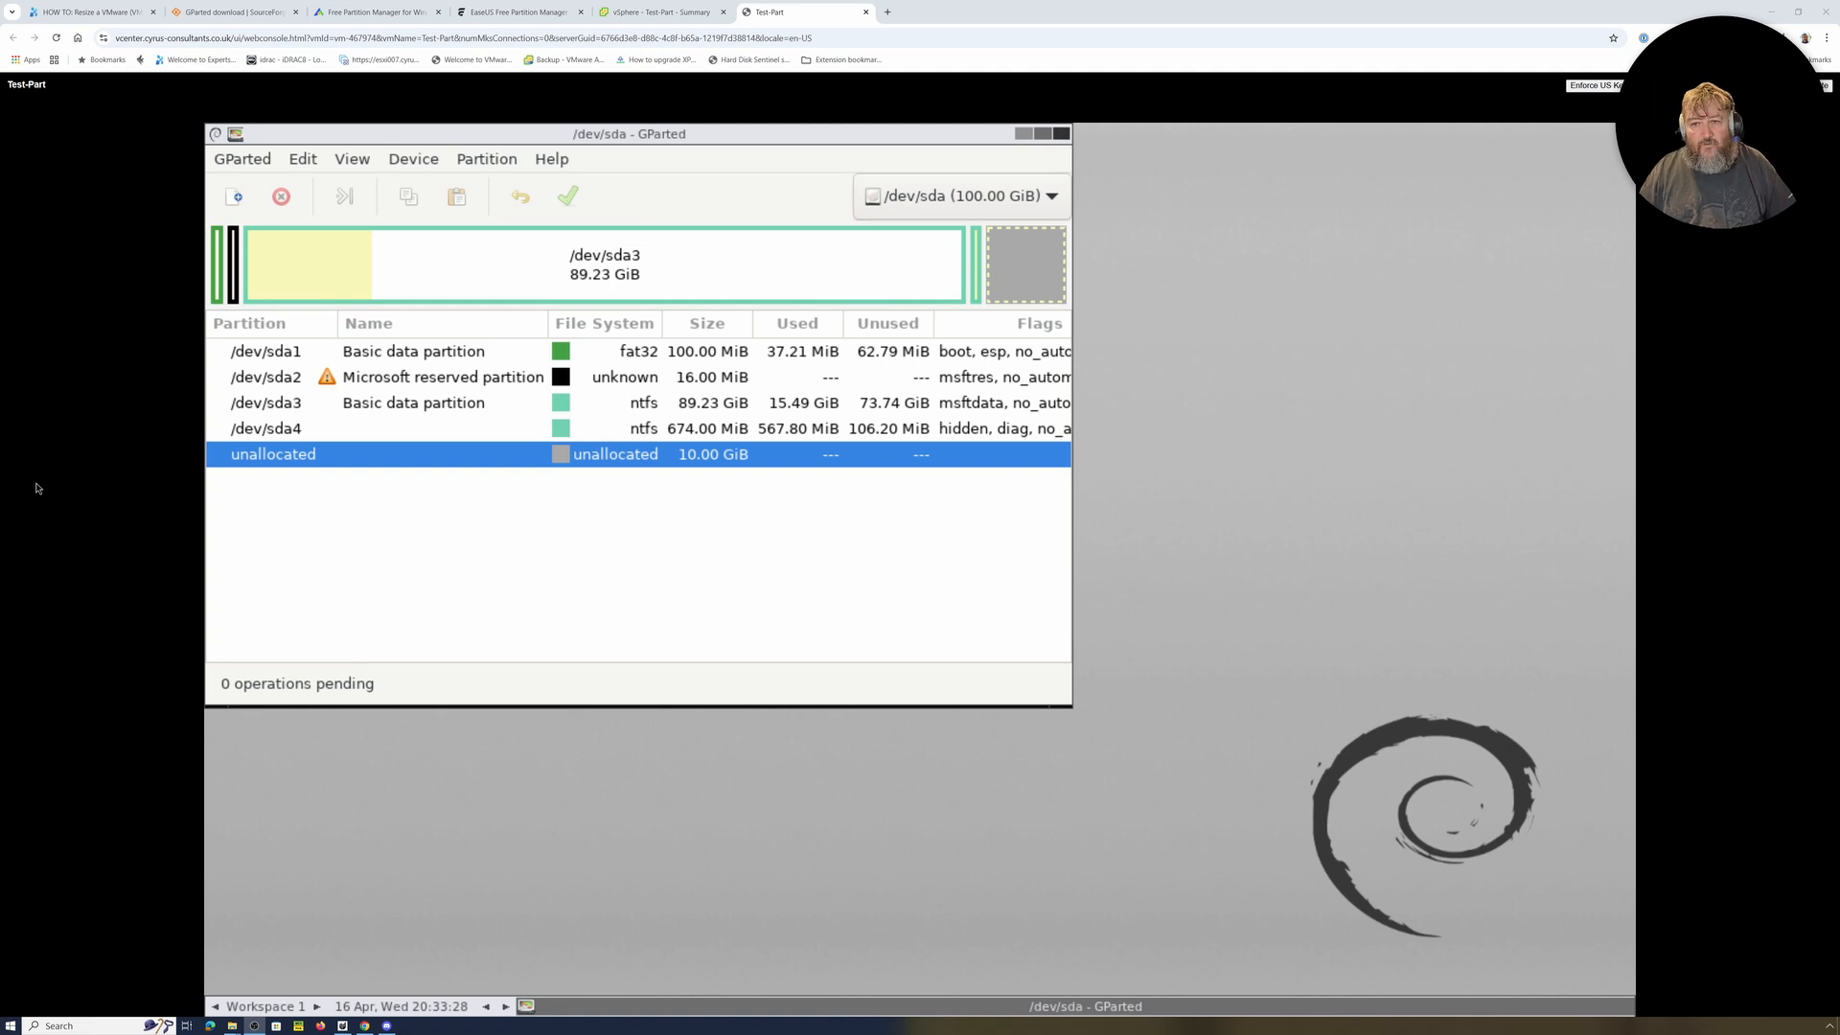
# Select the recovery partition /dev/sda4 on the disk and open its Resize/Move settings
pyautogui.click(609, 278)
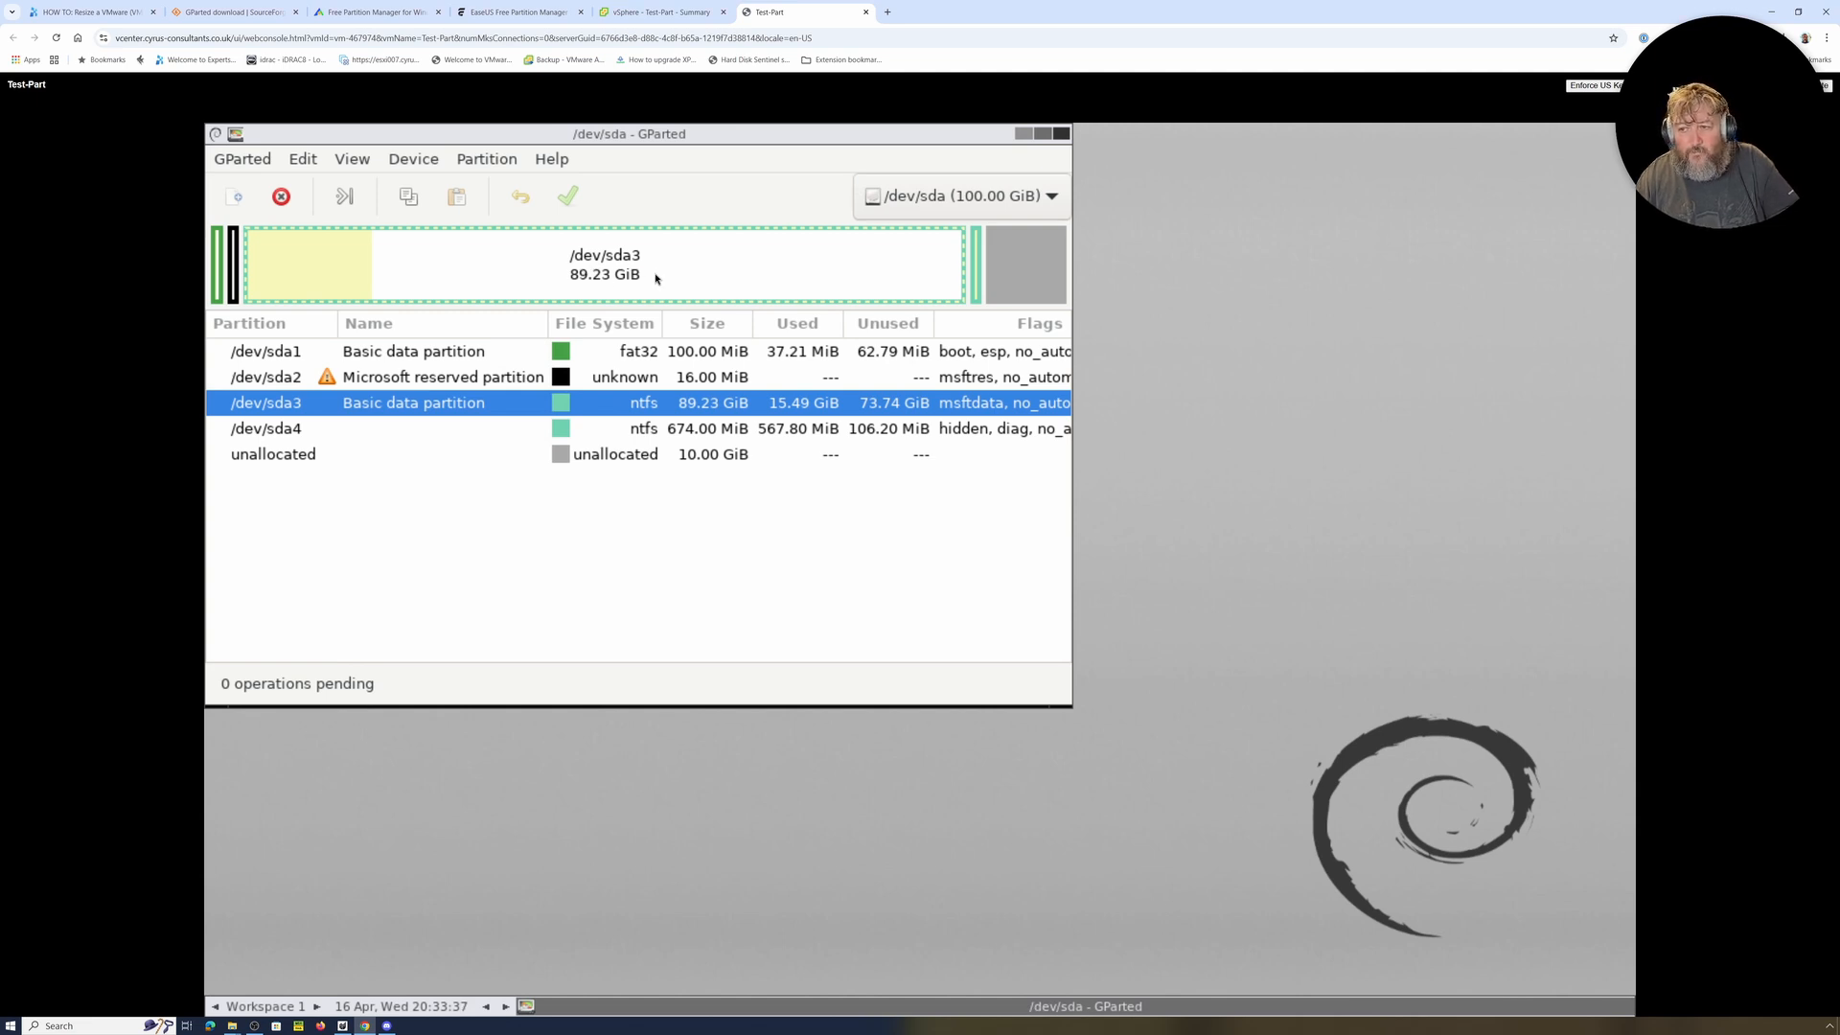
pyautogui.click(1027, 279)
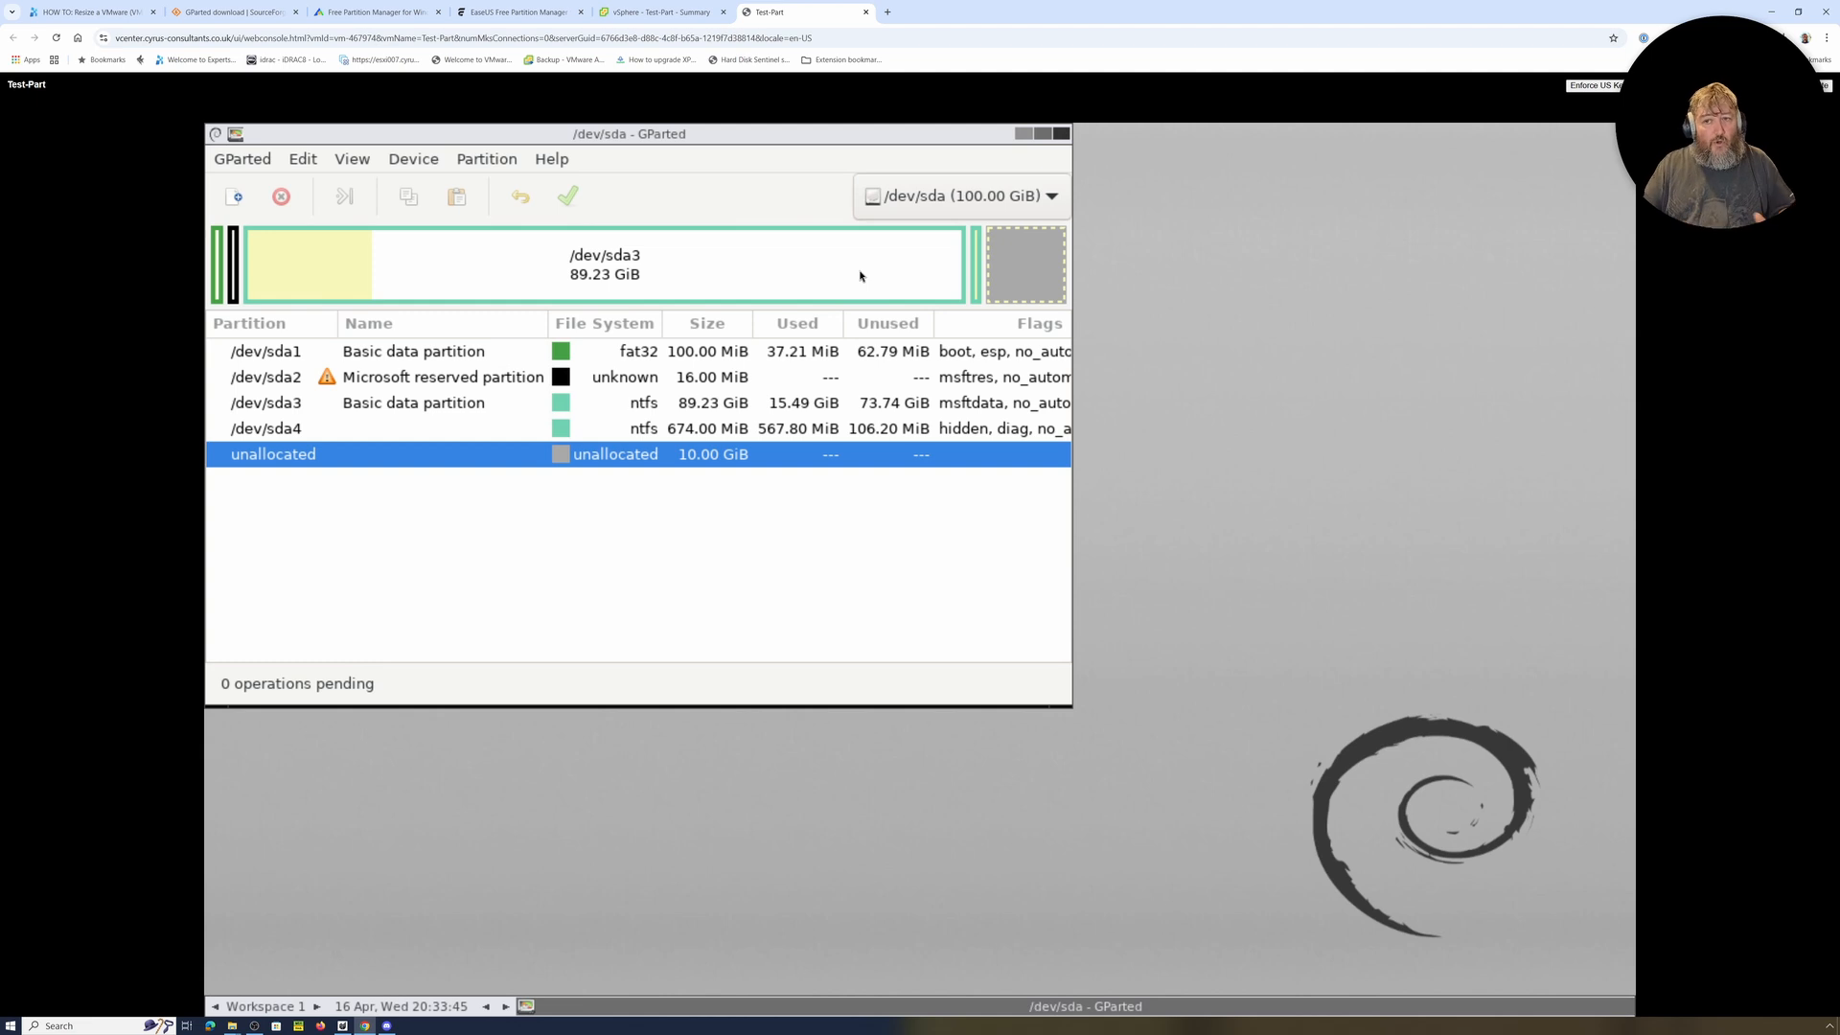
pyautogui.click(705, 271)
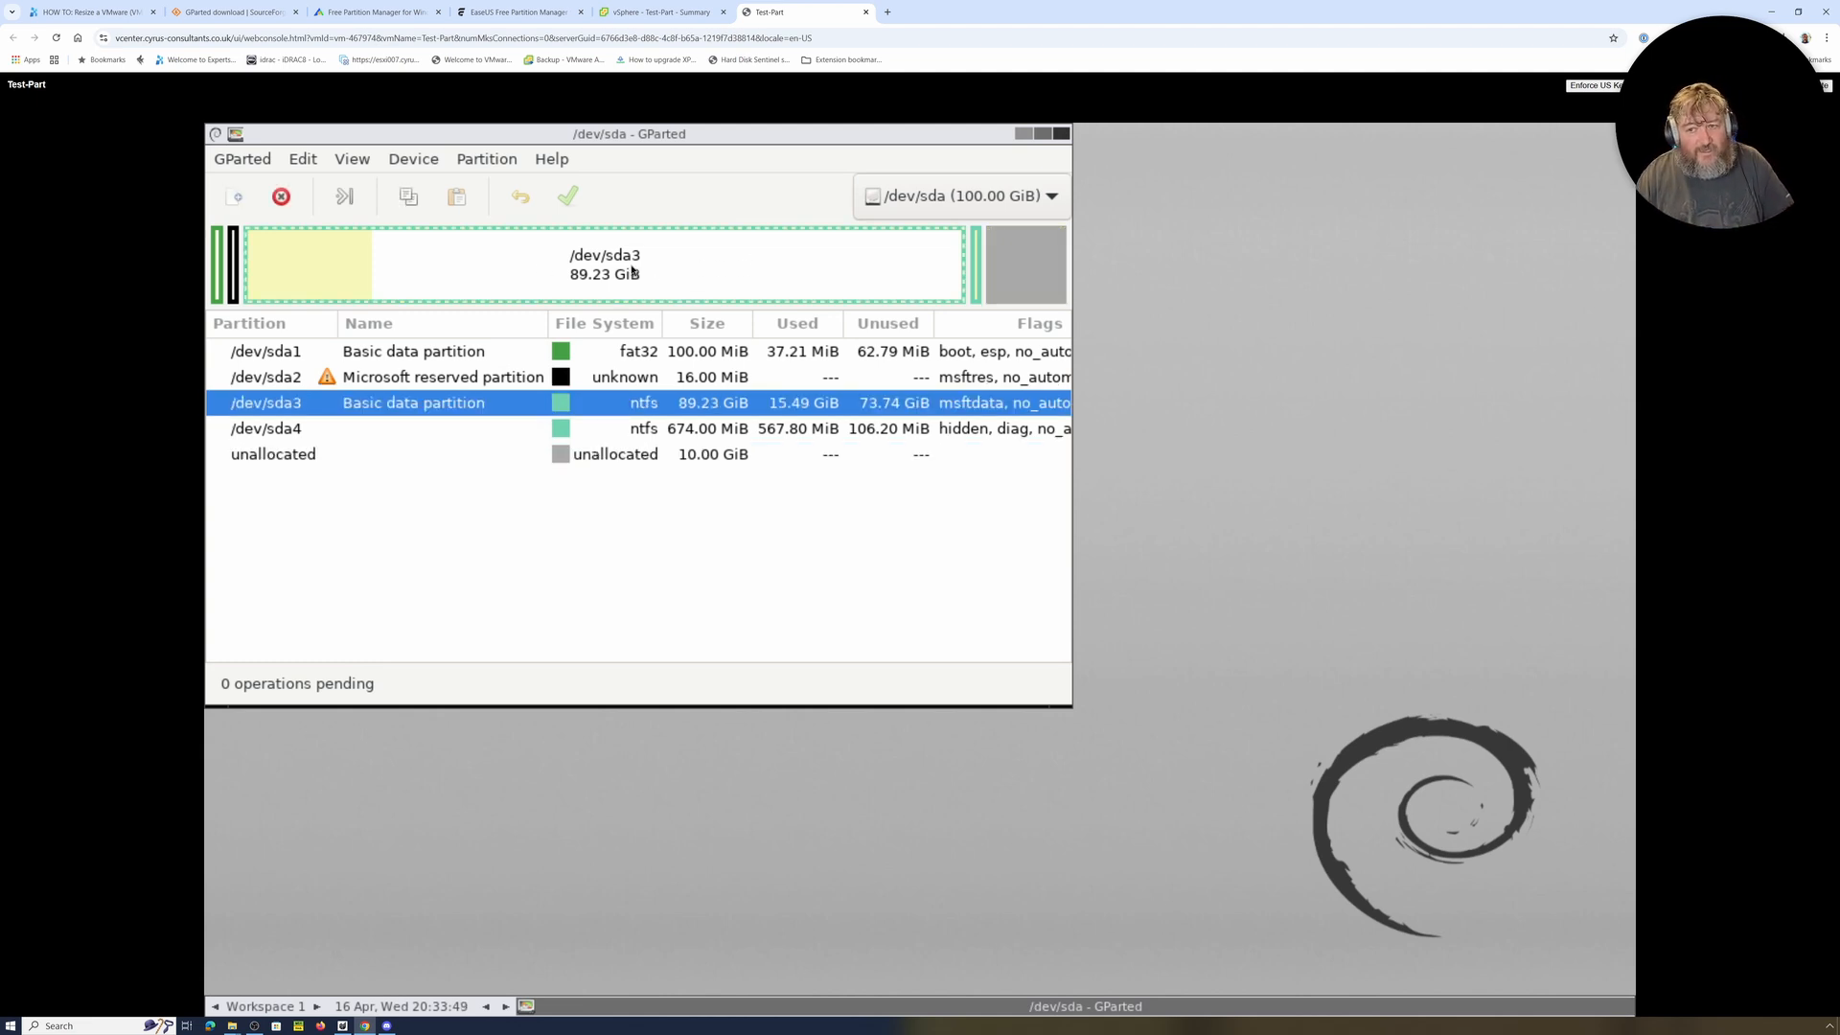
pyautogui.click(976, 282)
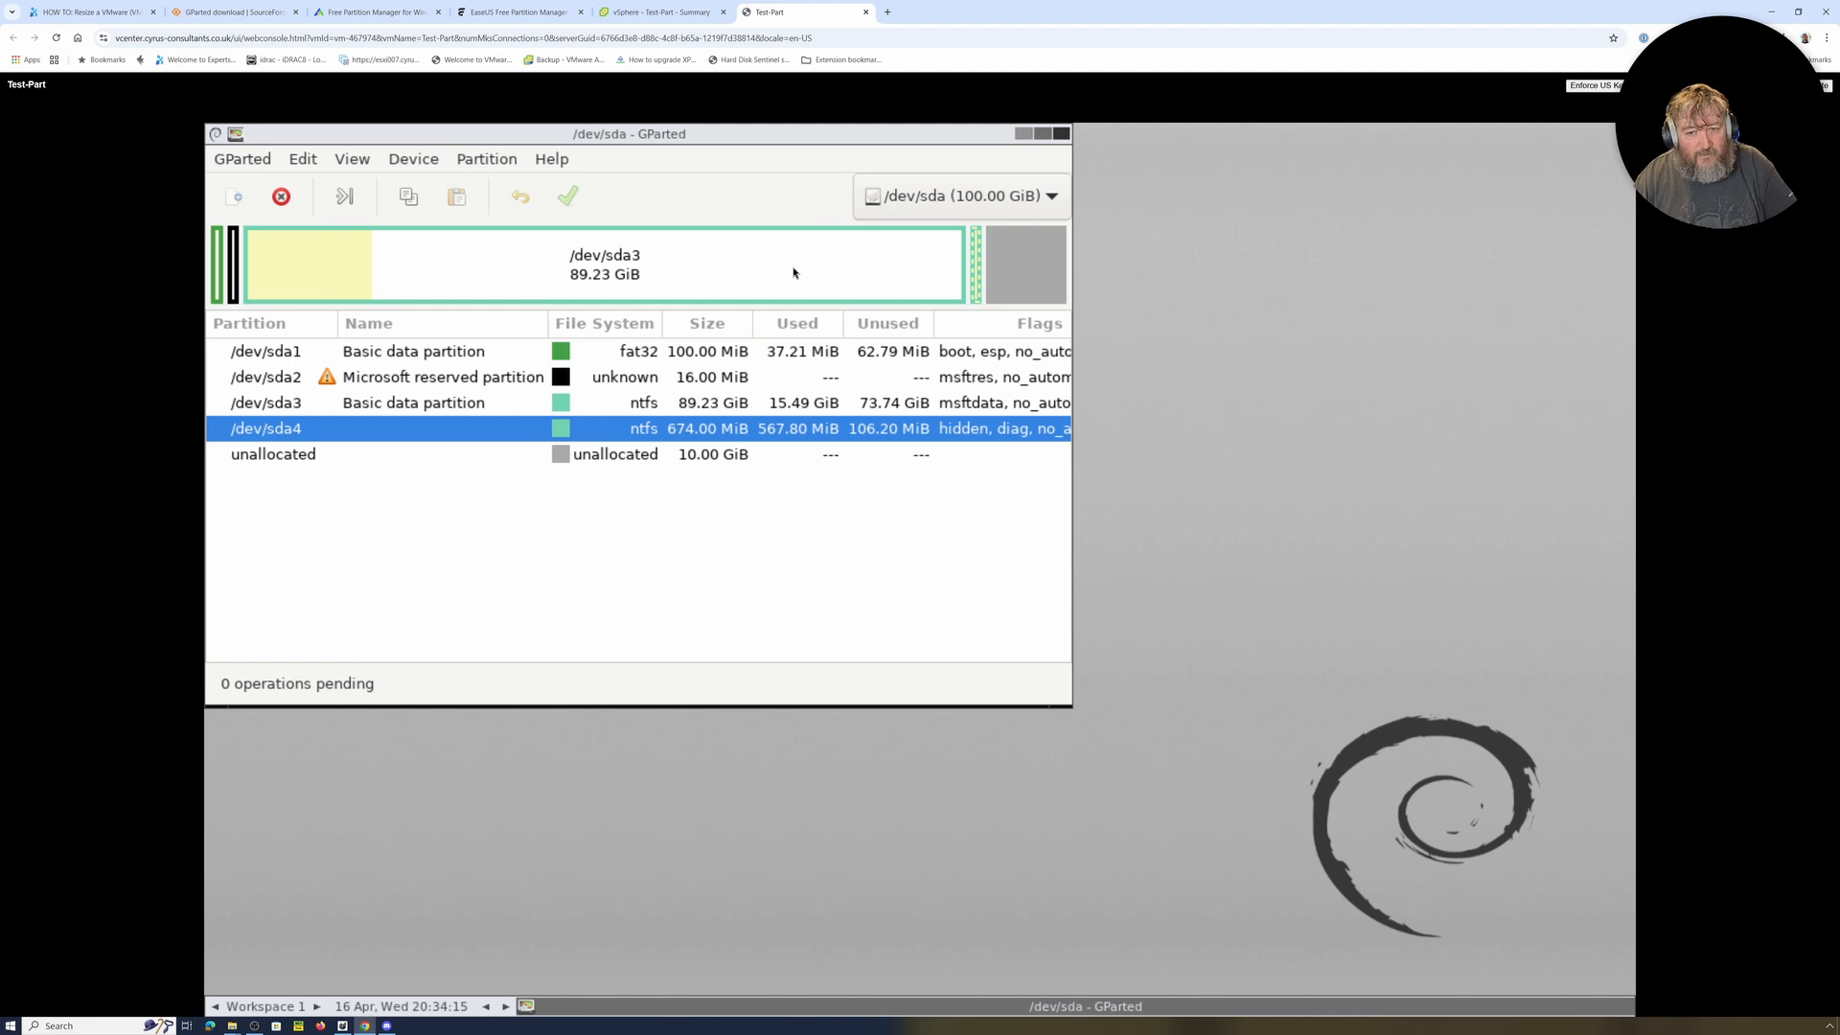
pyautogui.rightClick(978, 280)
pyautogui.click(1017, 347)
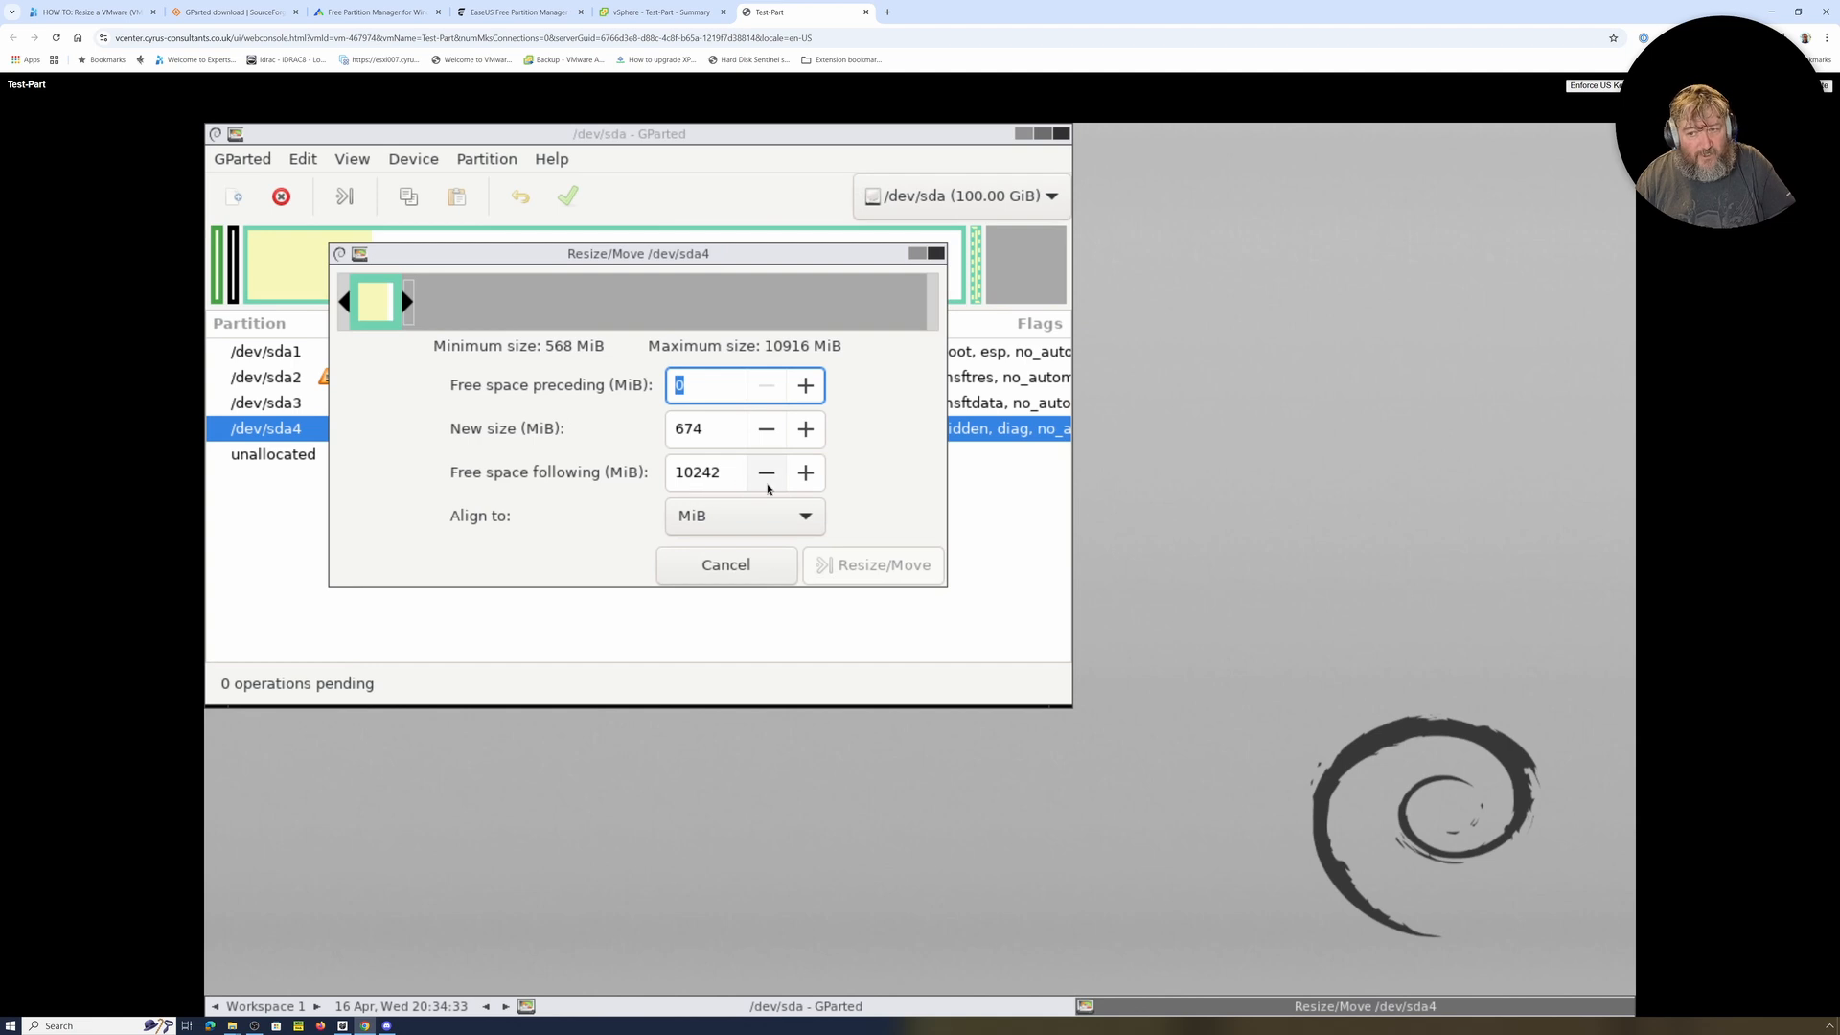
# Lower the free space following /dev/sda4 in small increments to 10046 MiB
pyautogui.click(777, 479)
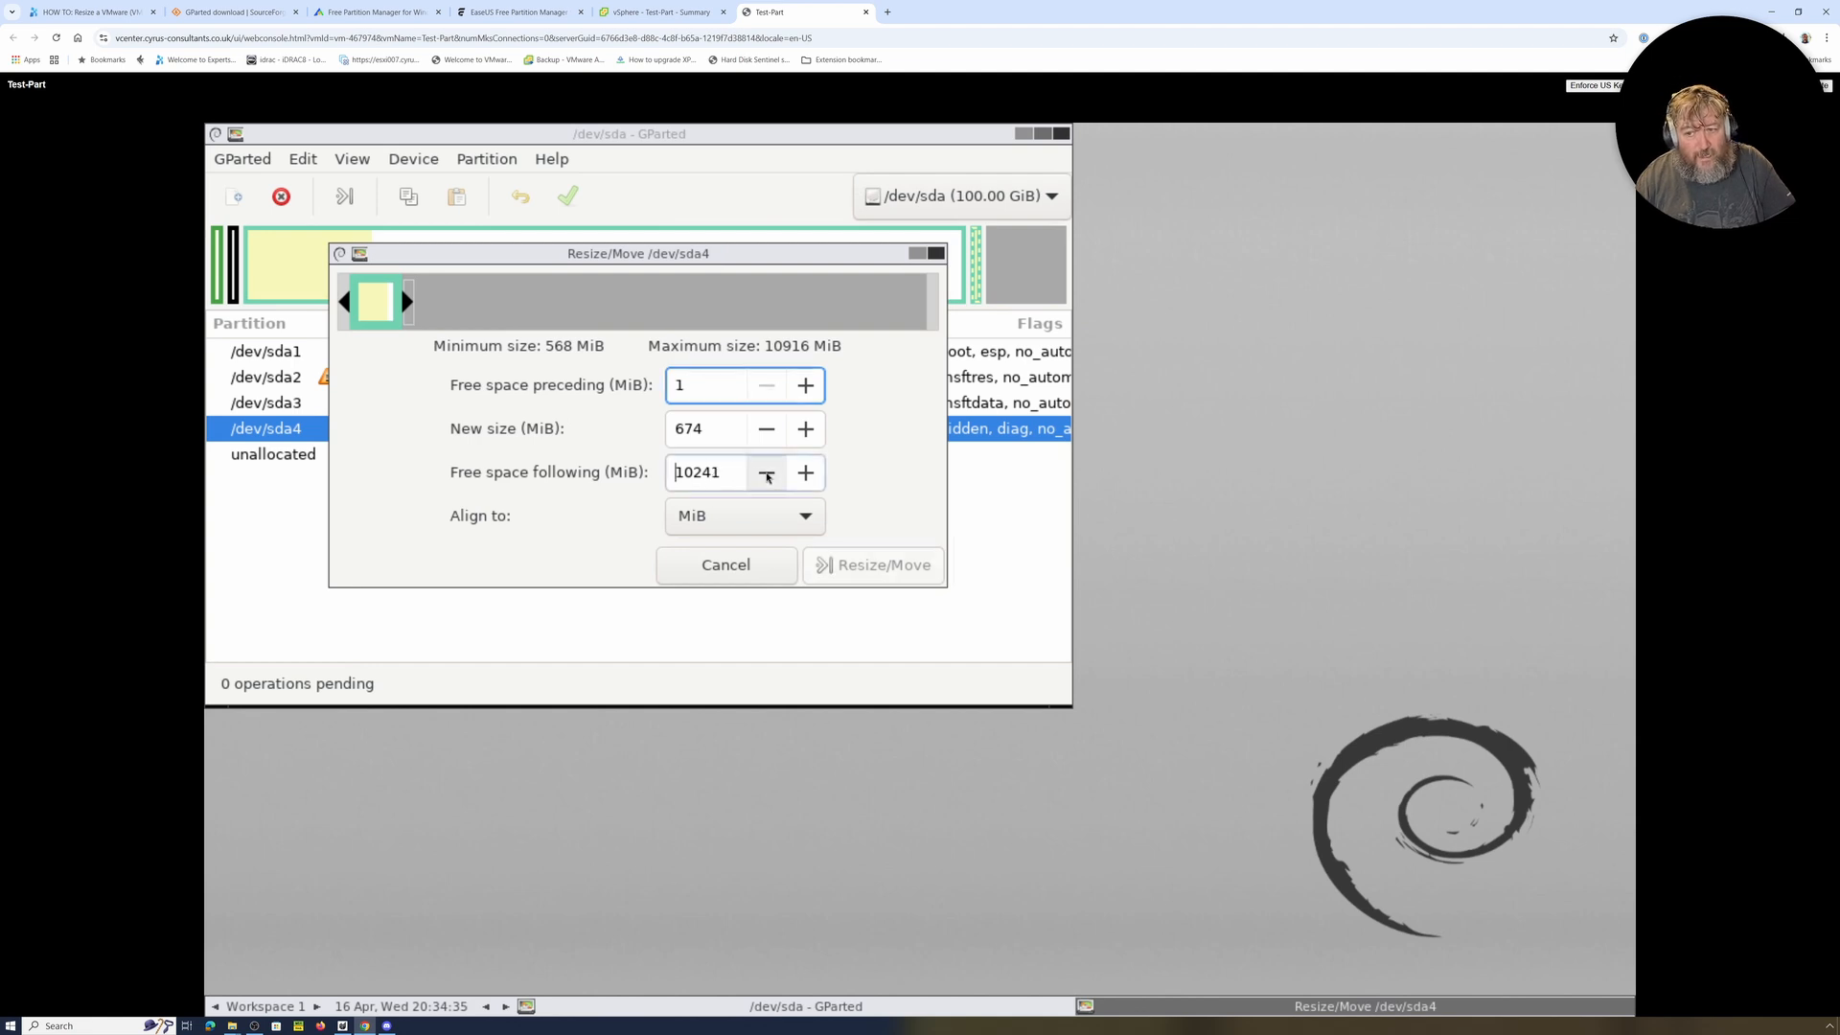
pyautogui.click(769, 476)
pyautogui.click(768, 476)
pyautogui.click(768, 476)
pyautogui.click(767, 477)
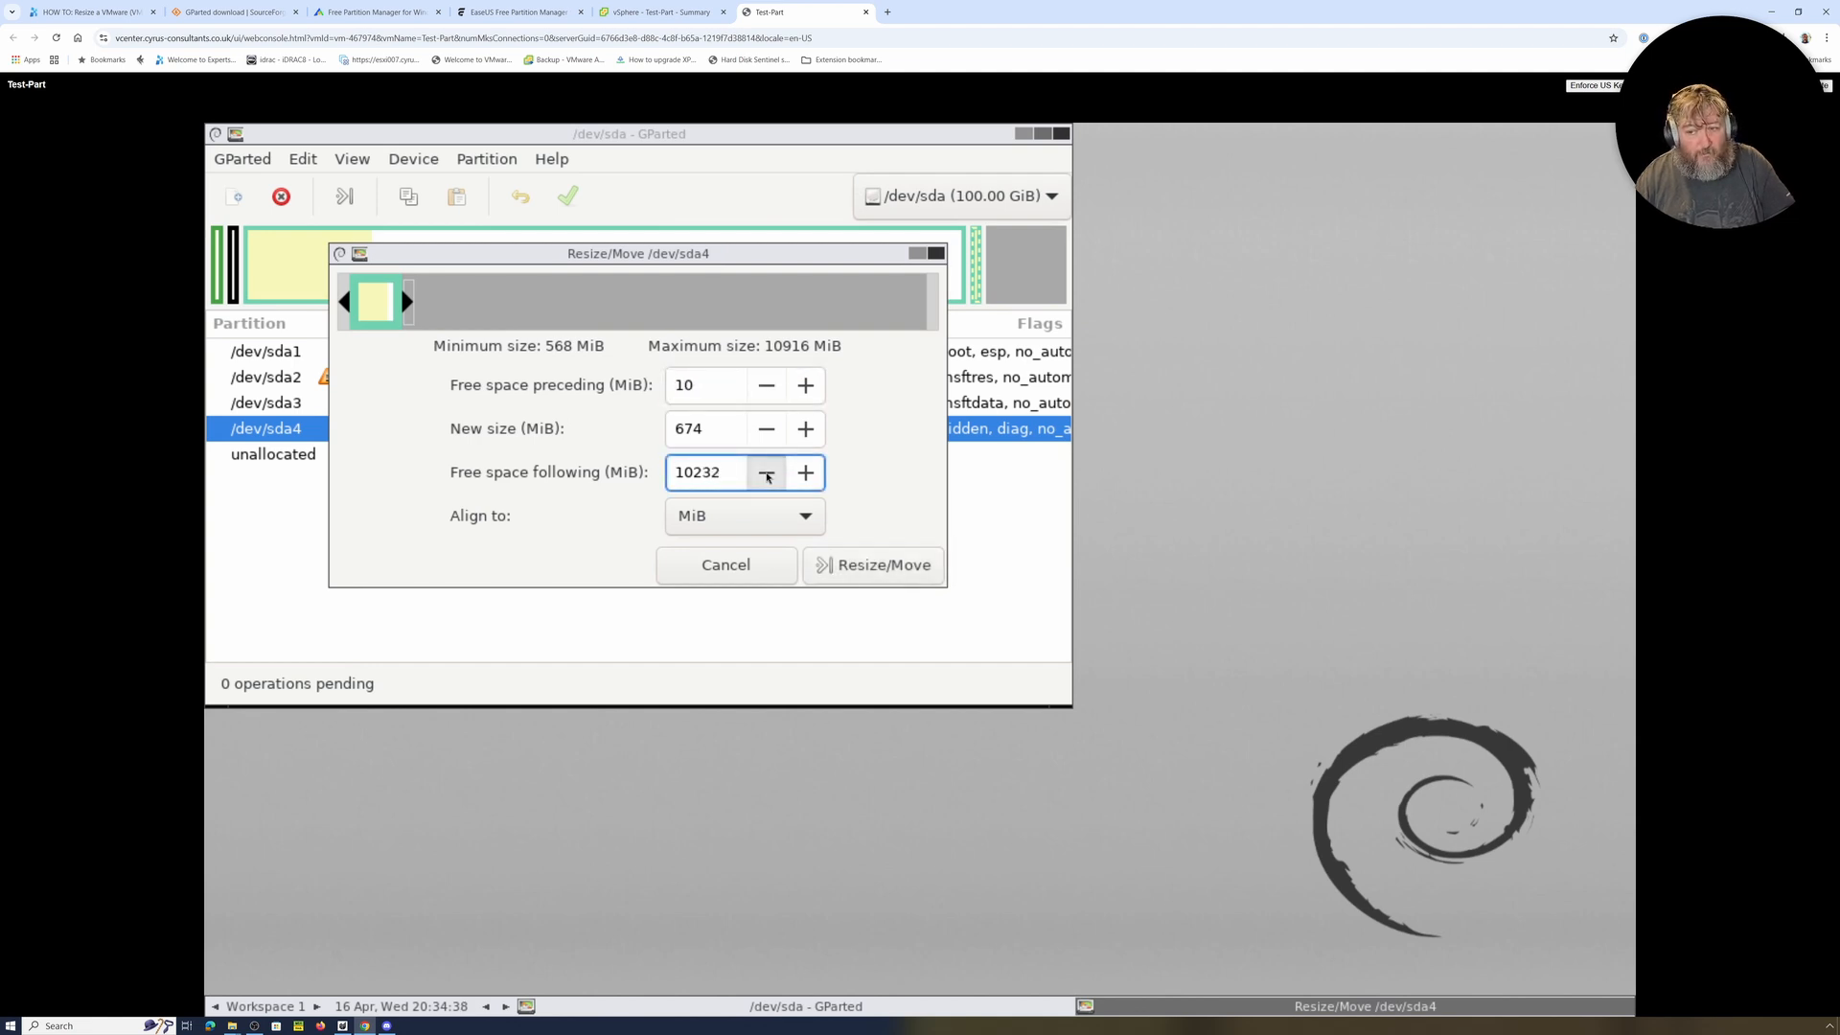
pyautogui.click(768, 477)
pyautogui.click(767, 477)
pyautogui.click(767, 476)
pyautogui.click(767, 476)
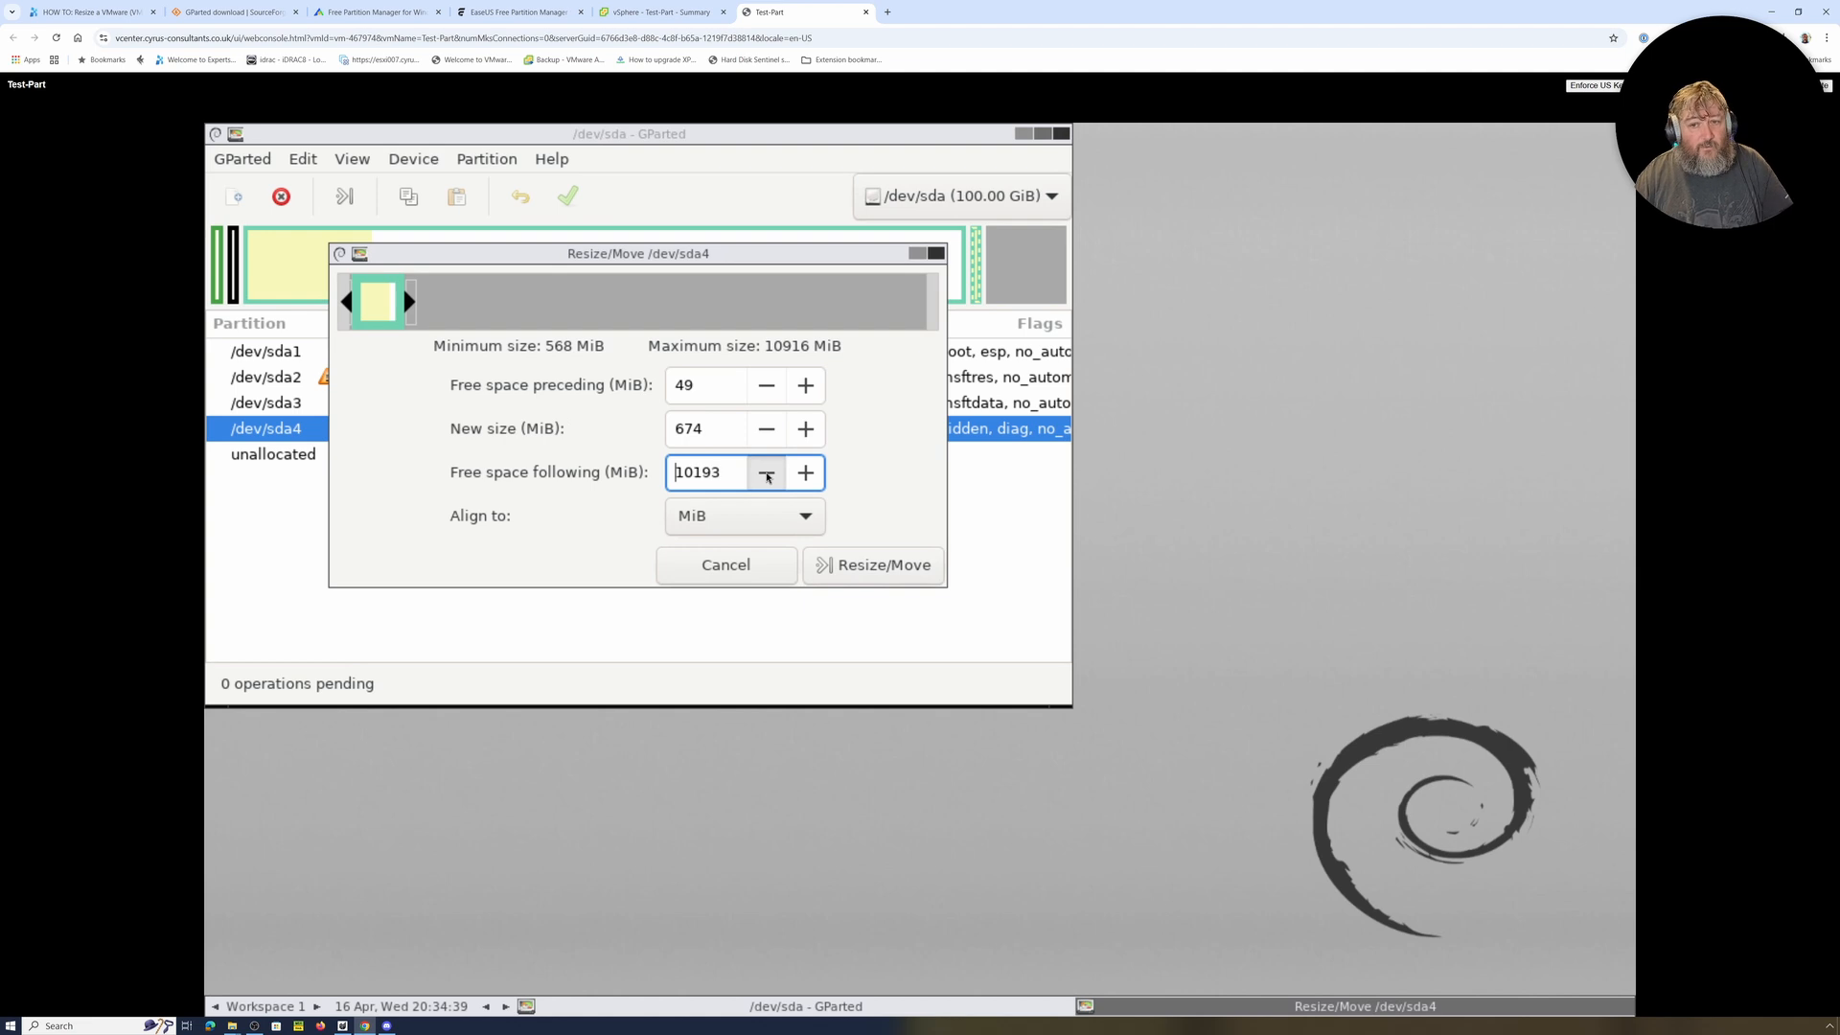
pyautogui.click(767, 477)
pyautogui.click(768, 477)
pyautogui.click(766, 476)
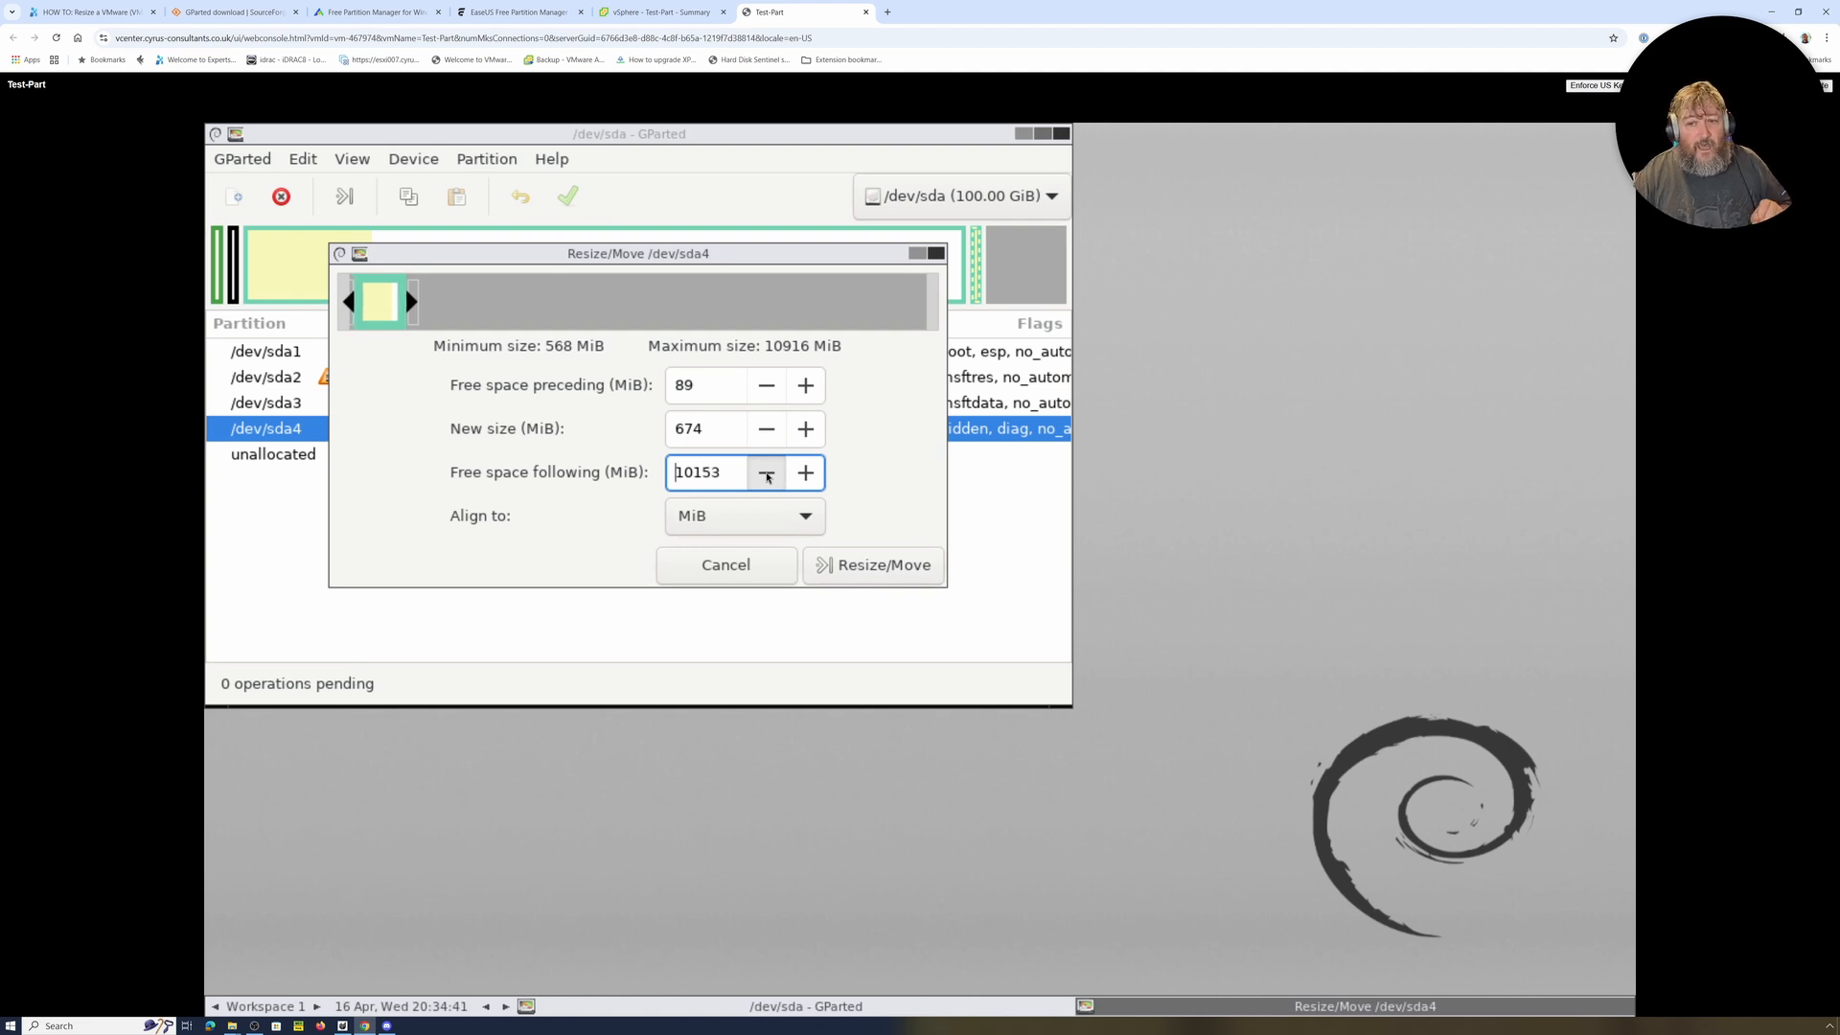
pyautogui.click(767, 477)
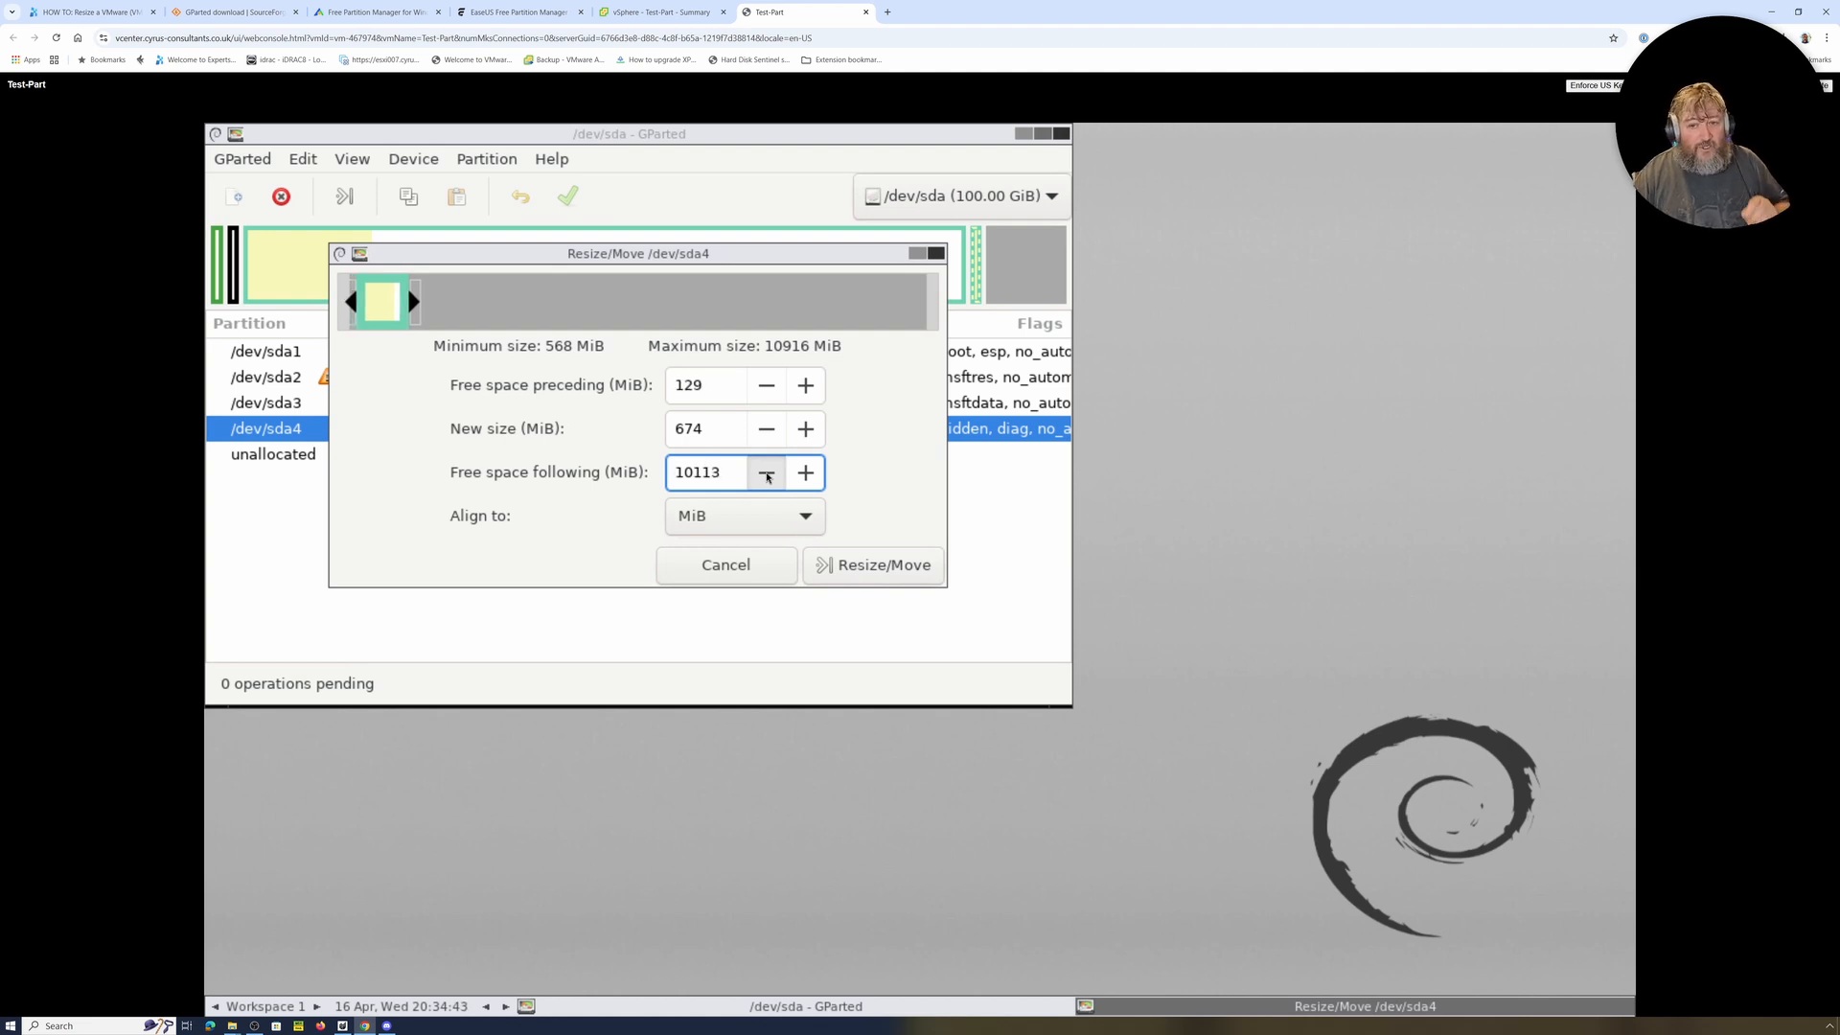
pyautogui.click(766, 477)
pyautogui.click(767, 477)
pyautogui.click(766, 477)
pyautogui.click(766, 476)
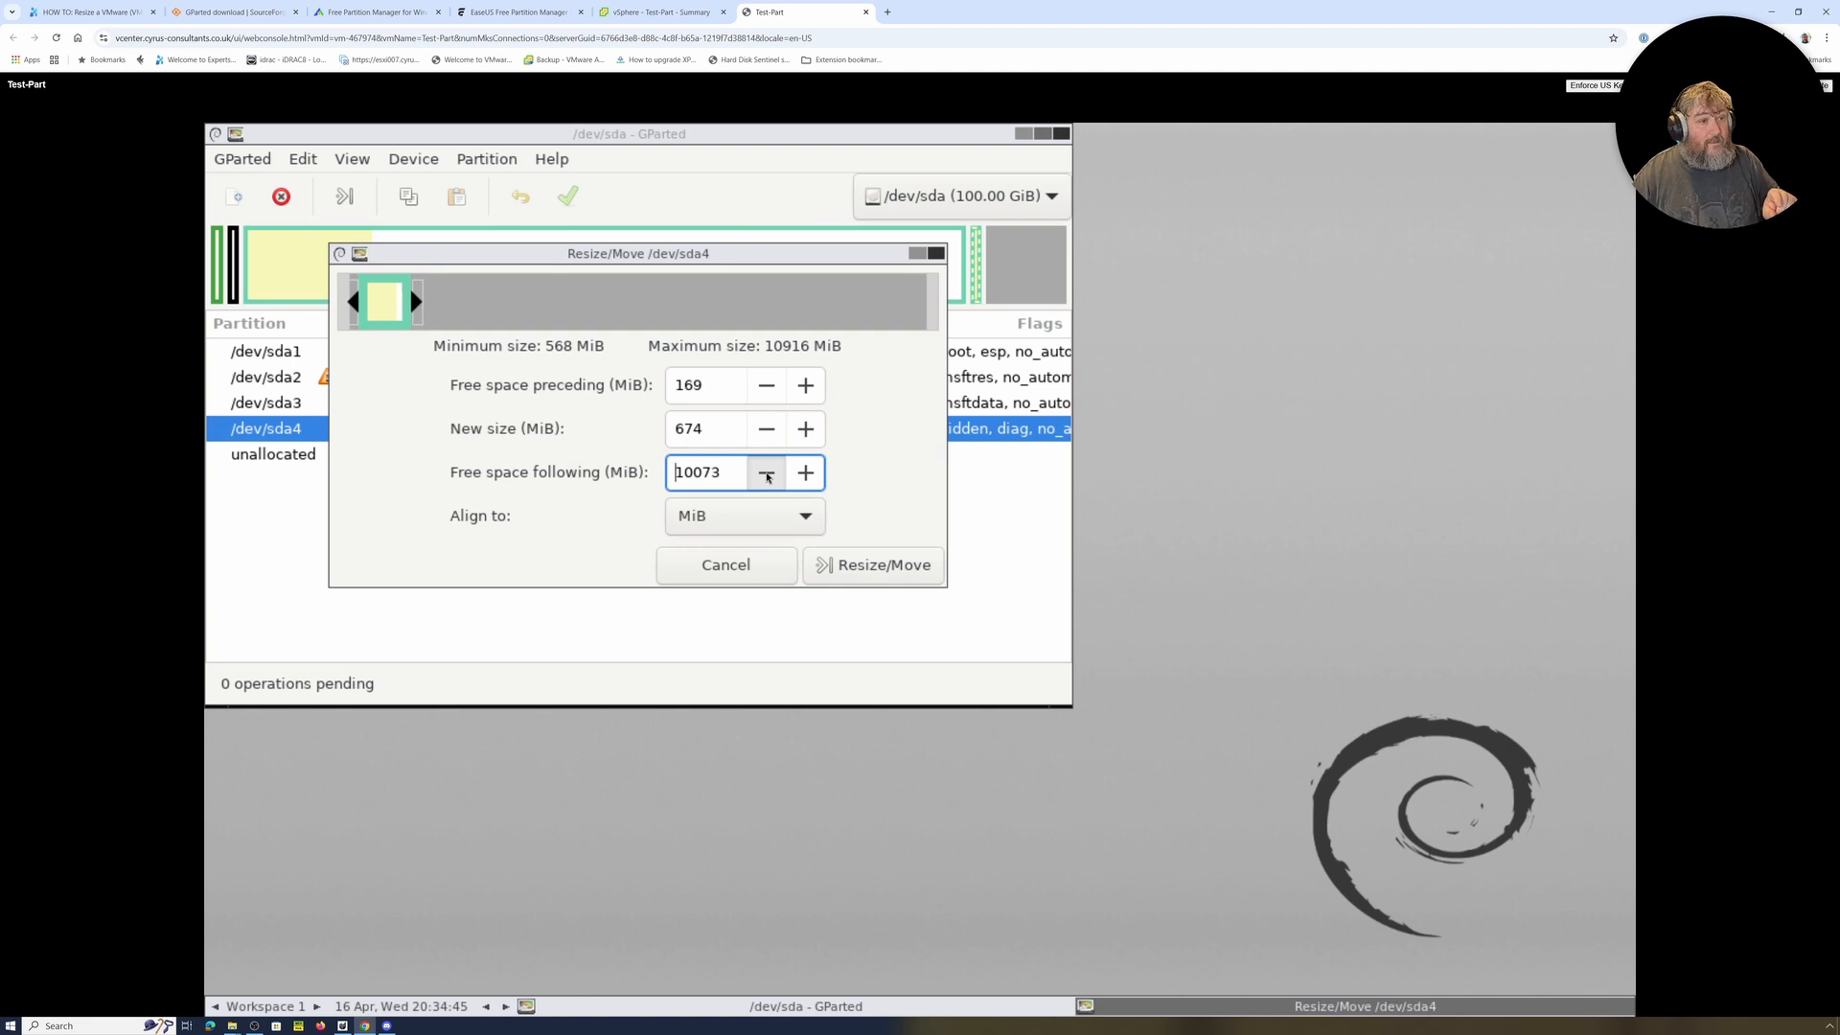
pyautogui.click(766, 476)
pyautogui.click(767, 476)
pyautogui.click(767, 476)
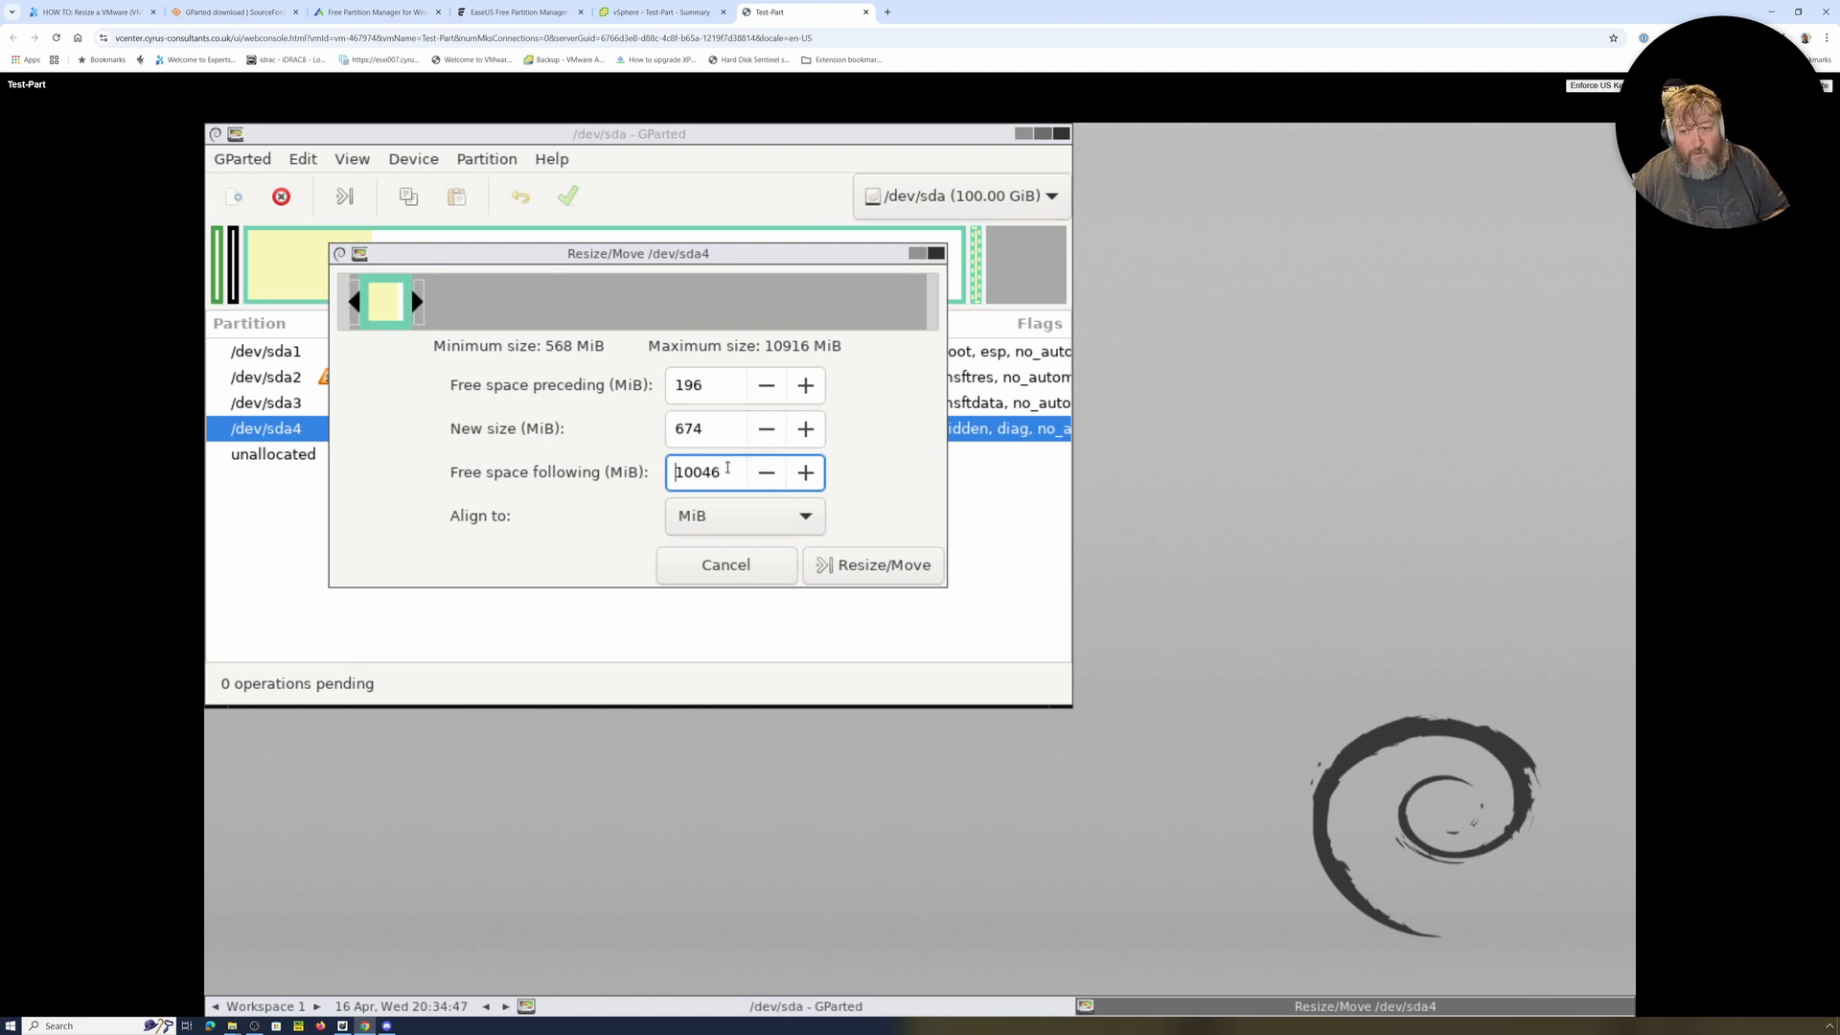
# Set the free space following /dev/sda4 to 0 MiB, queue the move, and select the 10 GiB unallocated space beside /dev/sda3
pyautogui.moveTo(726, 473); pyautogui.dragTo(665, 479)
pyautogui.write('0')
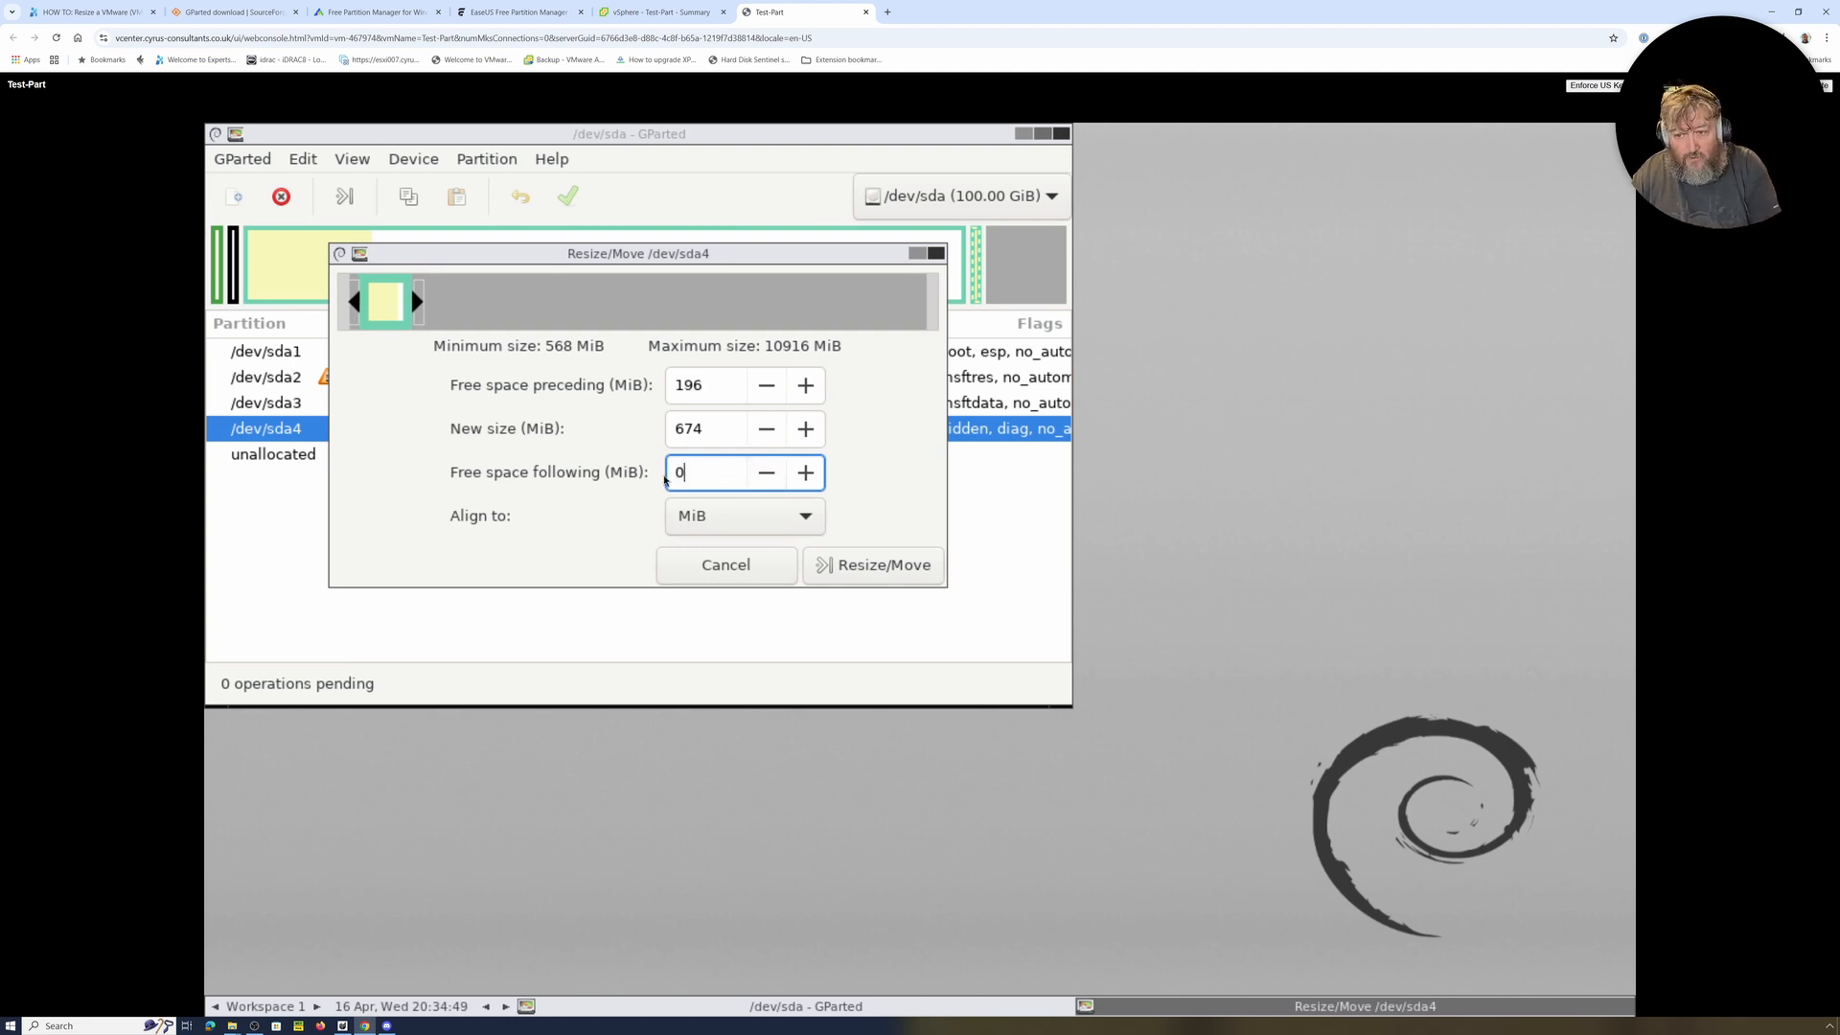
pyautogui.click(869, 573)
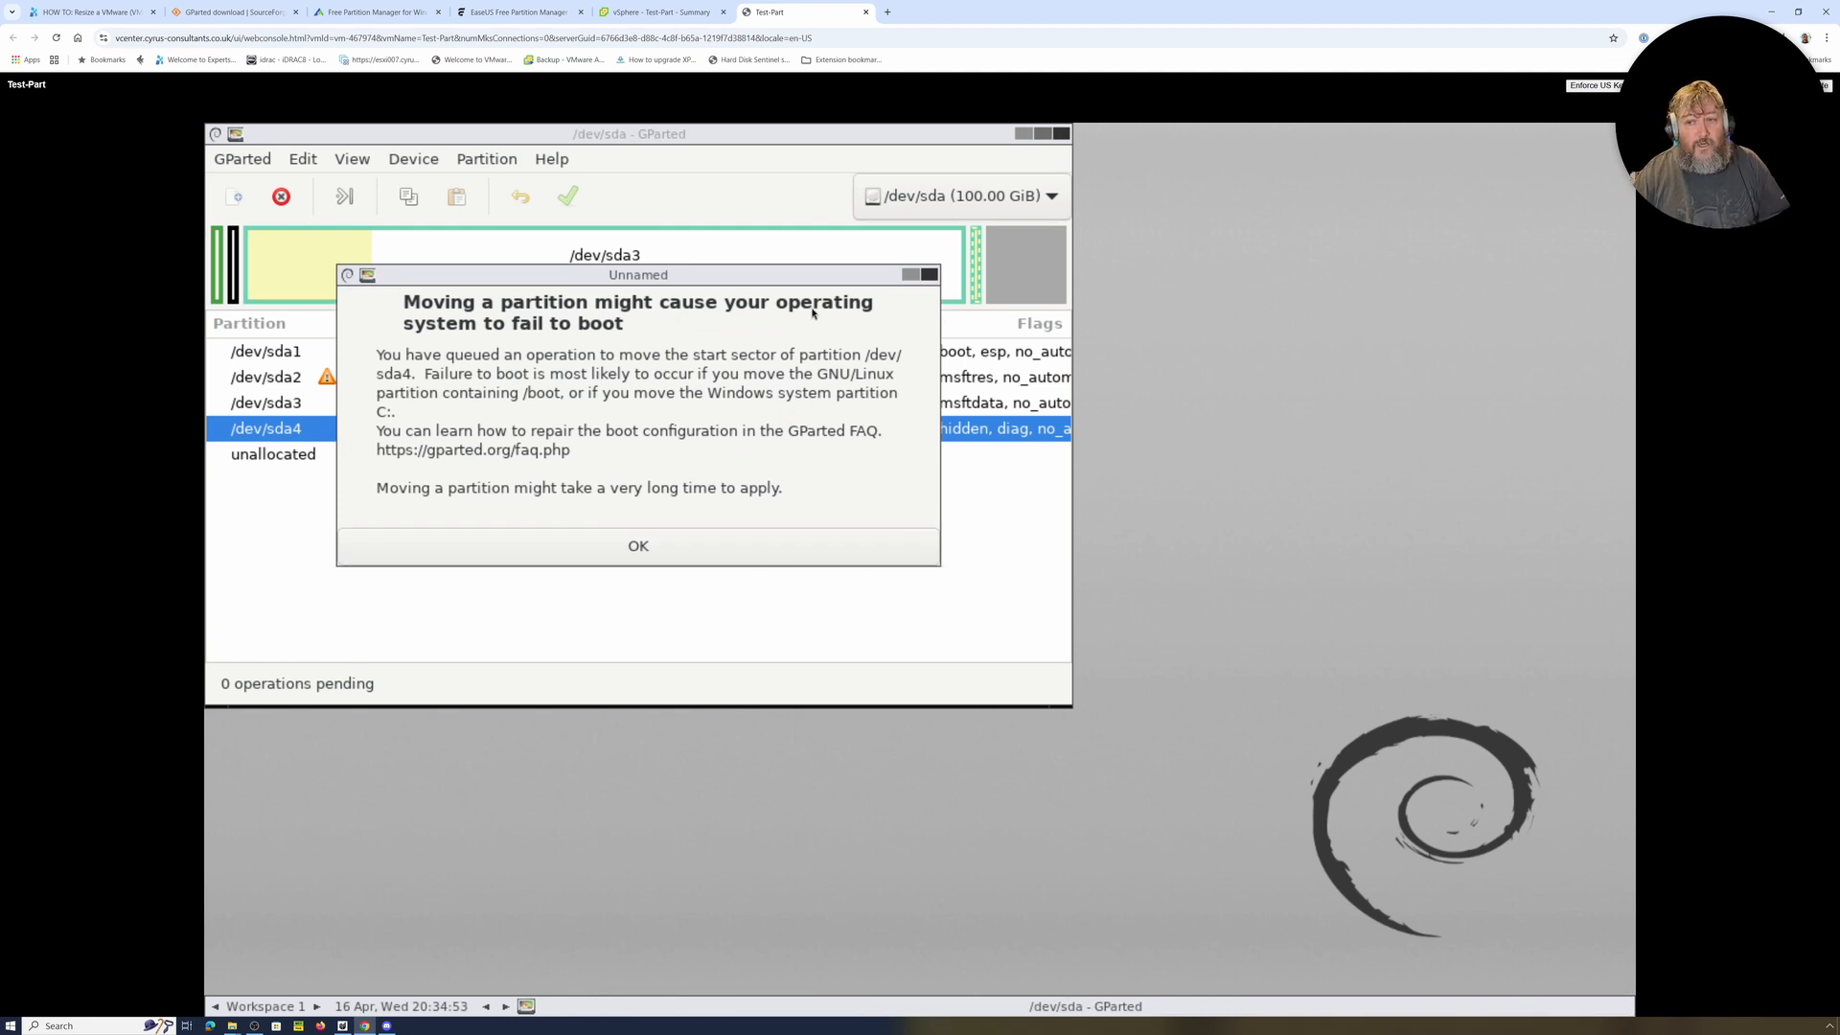
pyautogui.click(642, 550)
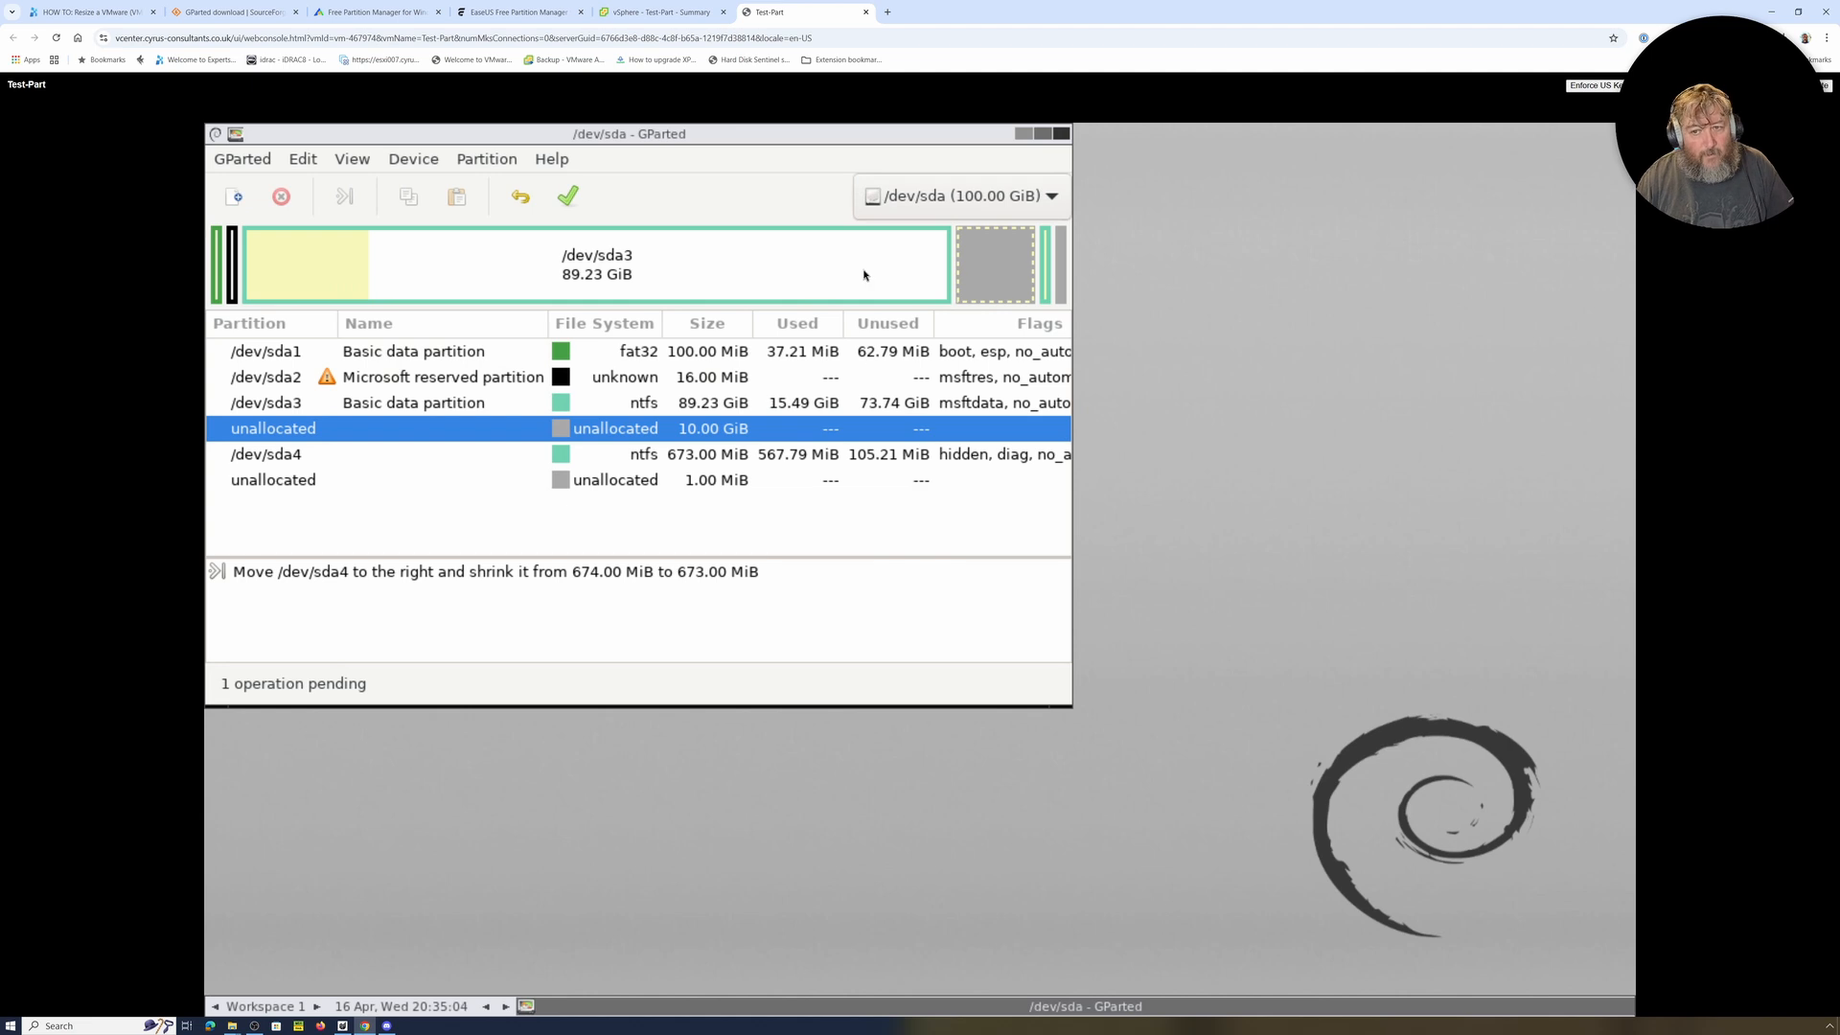
pyautogui.click(629, 274)
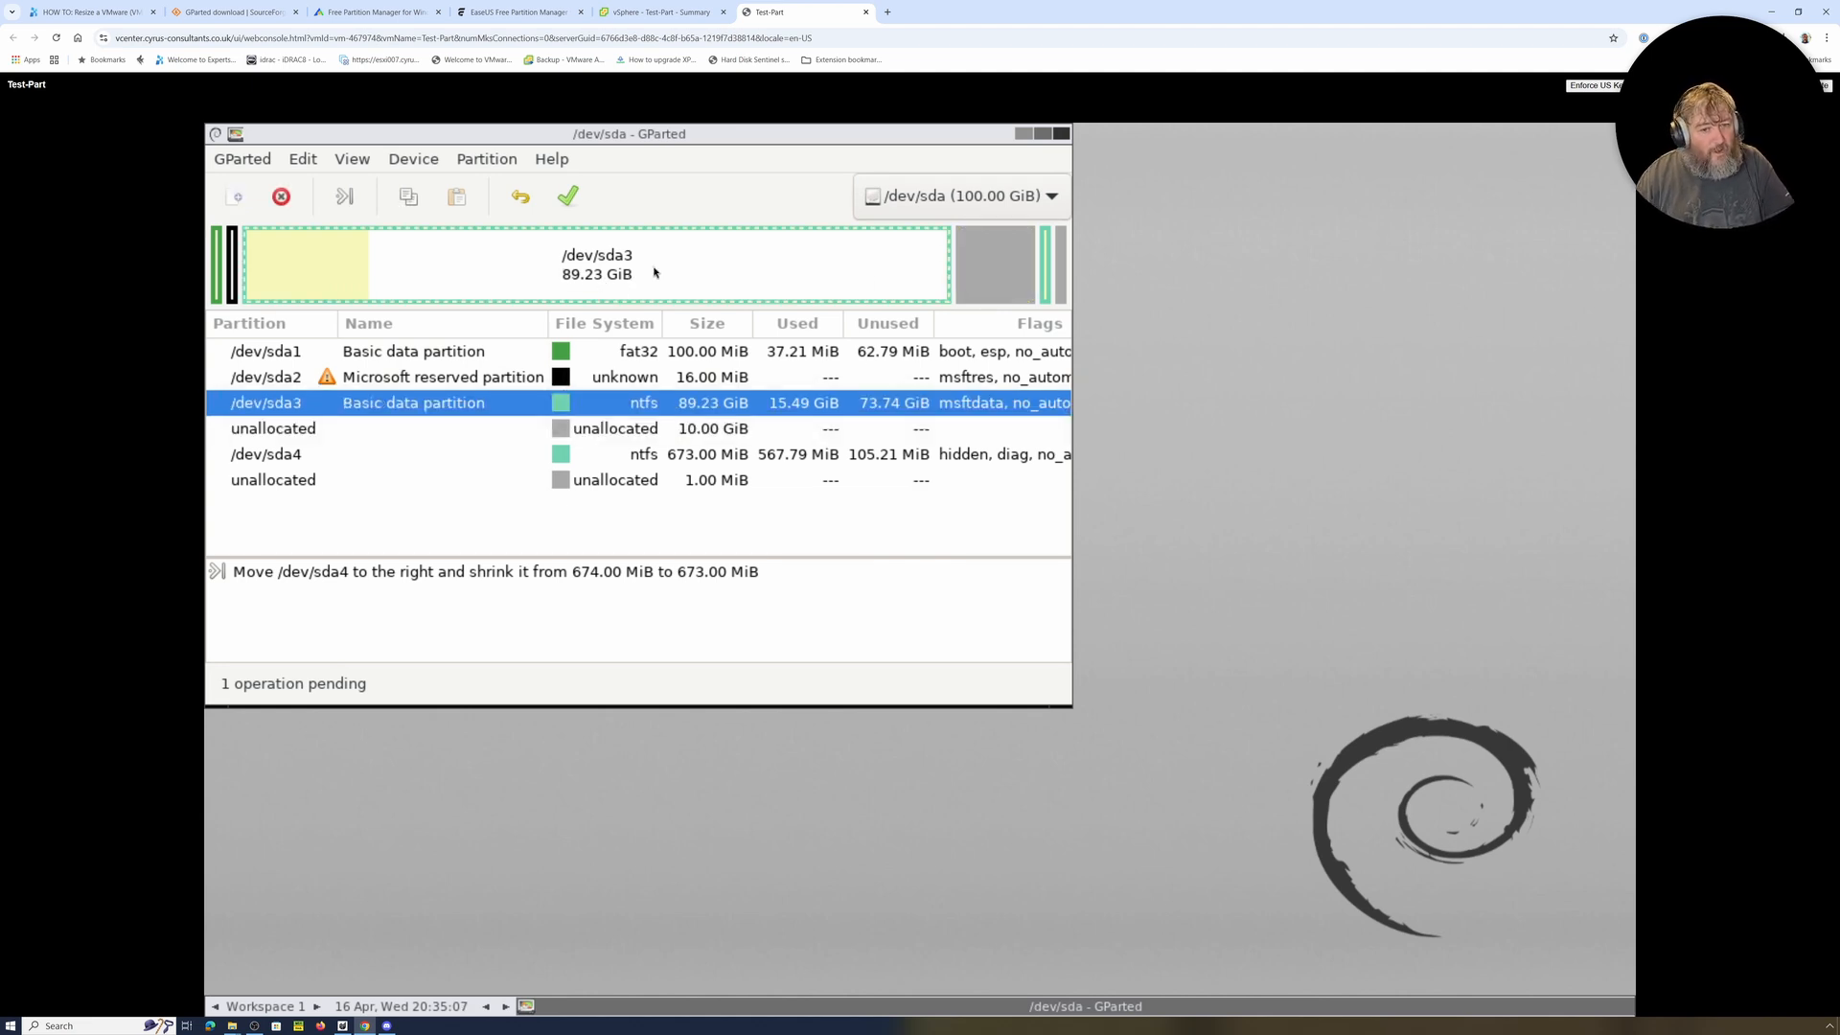
pyautogui.click(998, 276)
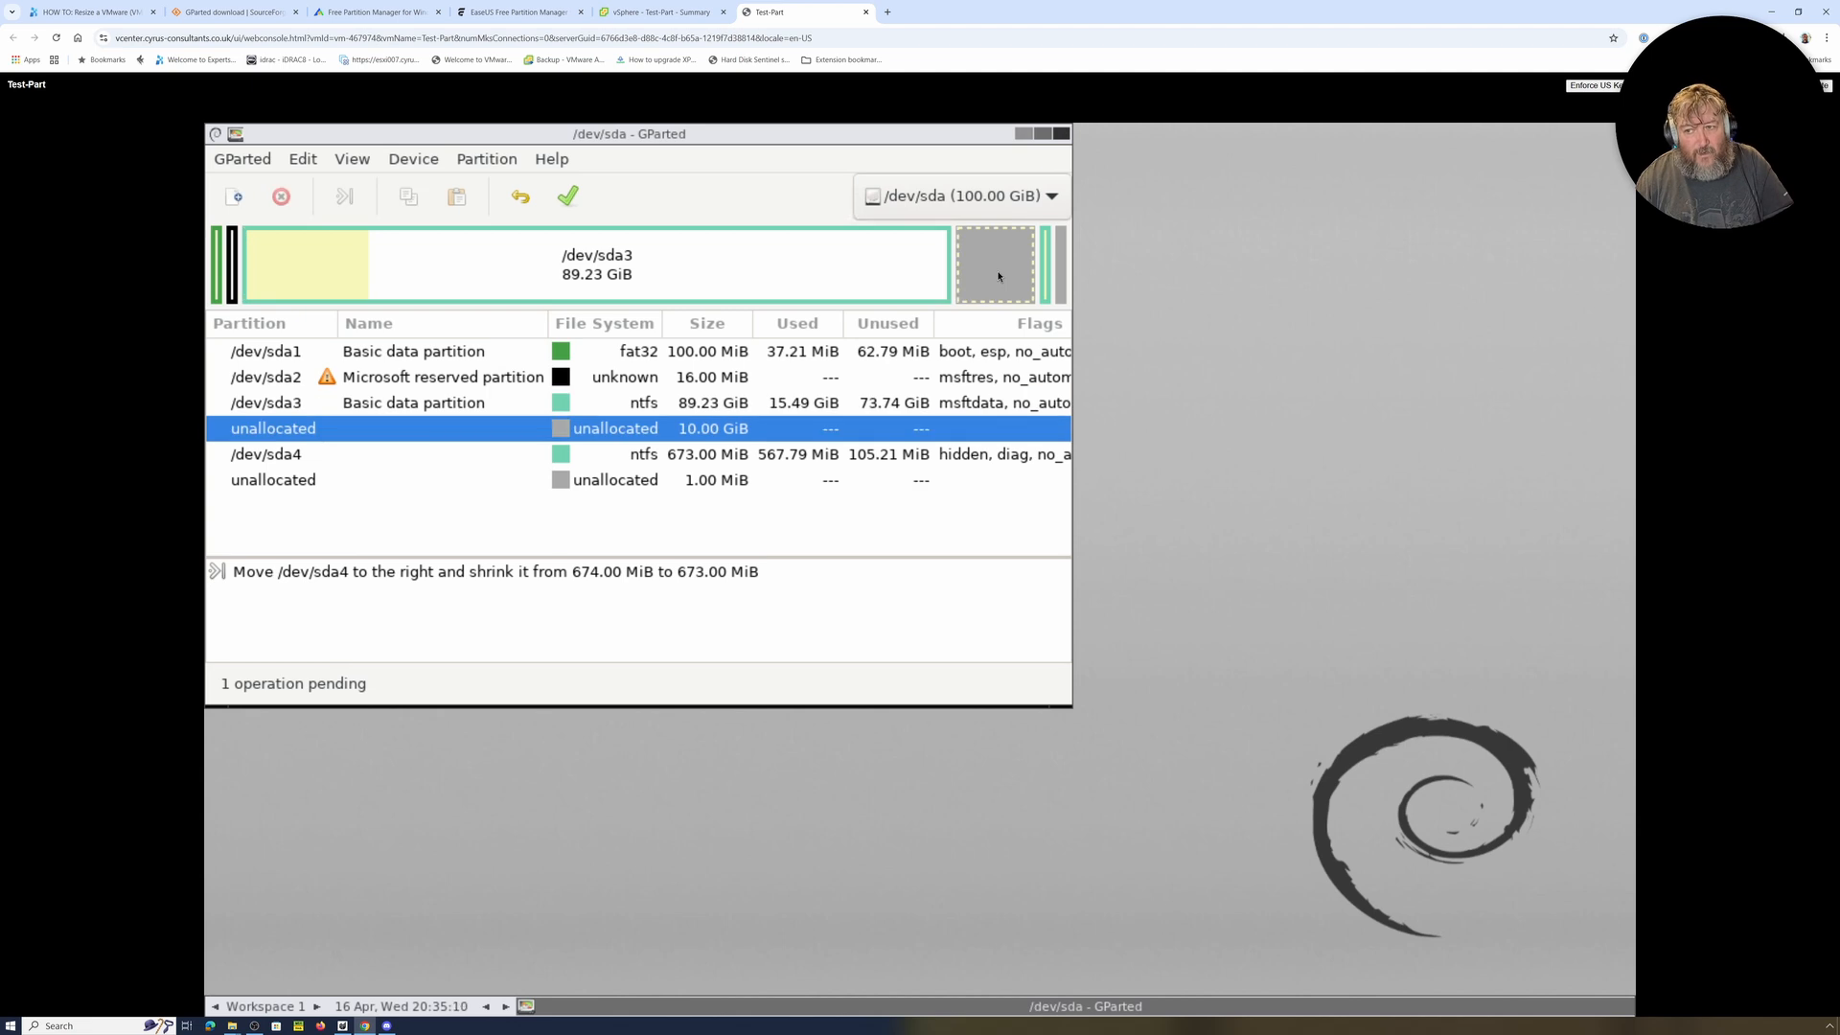
# Set the free space following /dev/sda3 to 0 MiB, keeping MiB alignment, and queue the move
pyautogui.click(834, 279)
pyautogui.rightClick(831, 279)
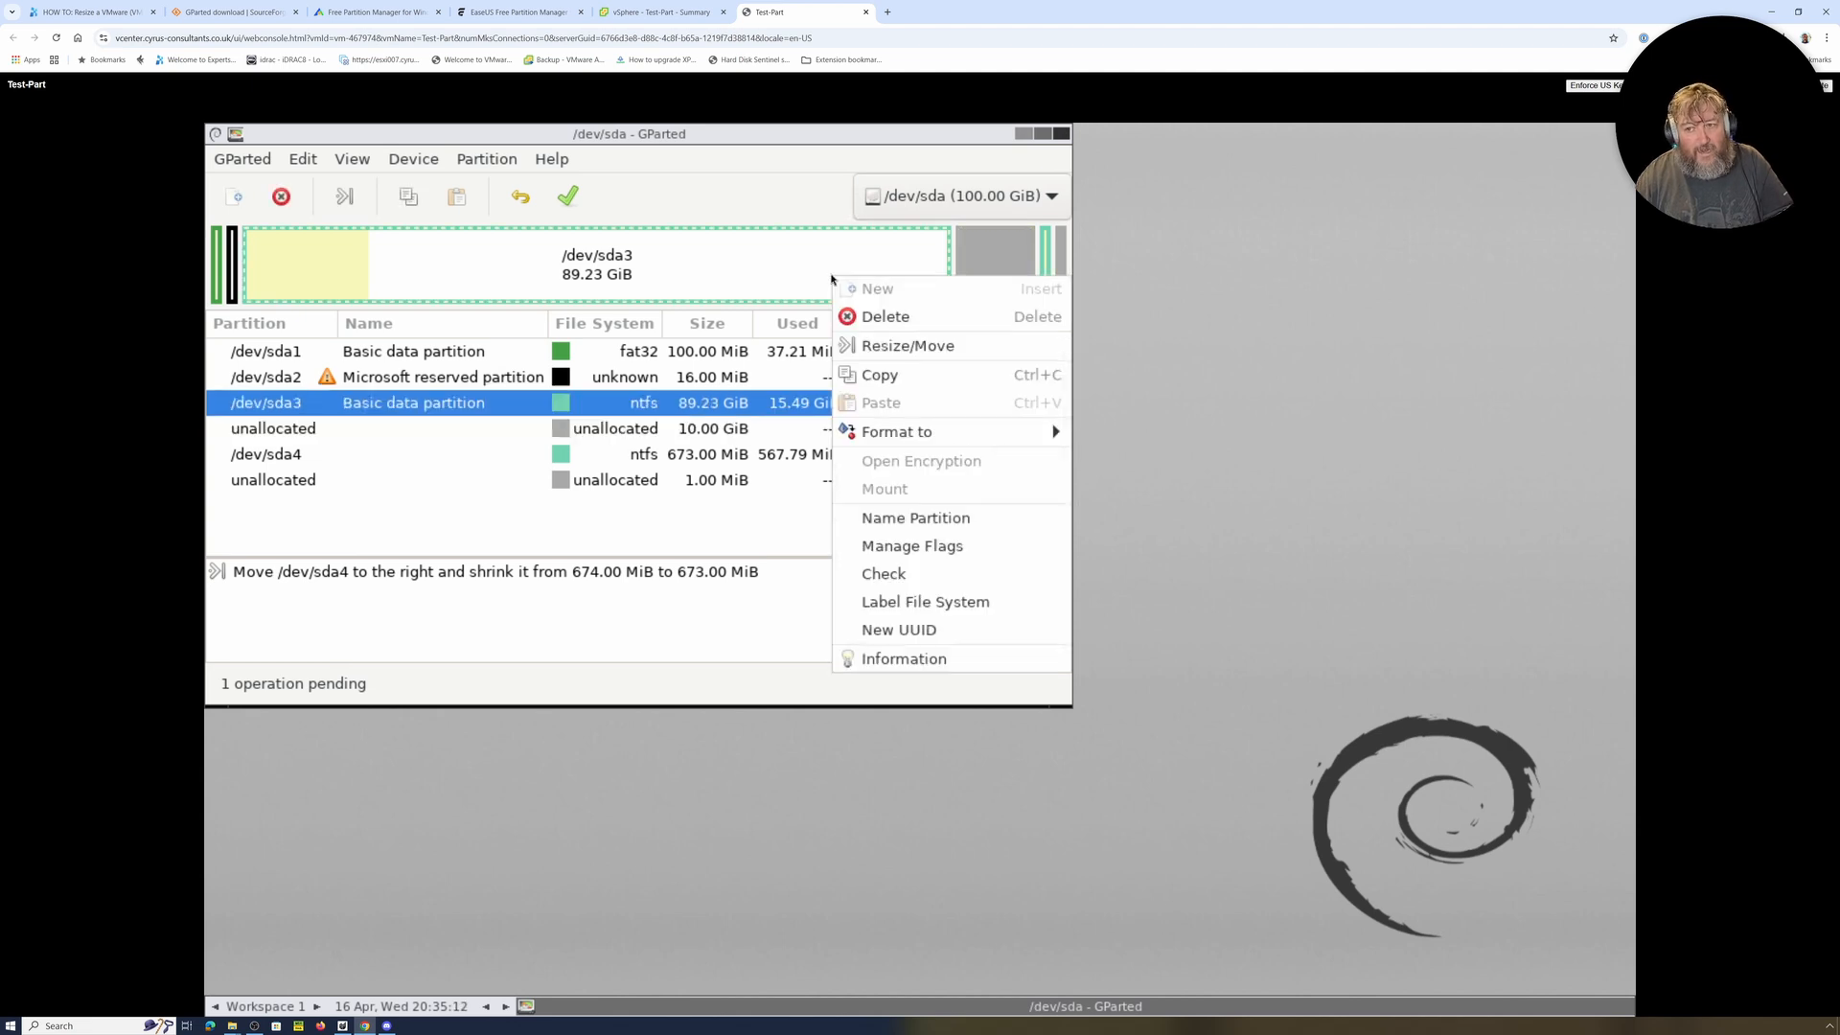
pyautogui.click(882, 343)
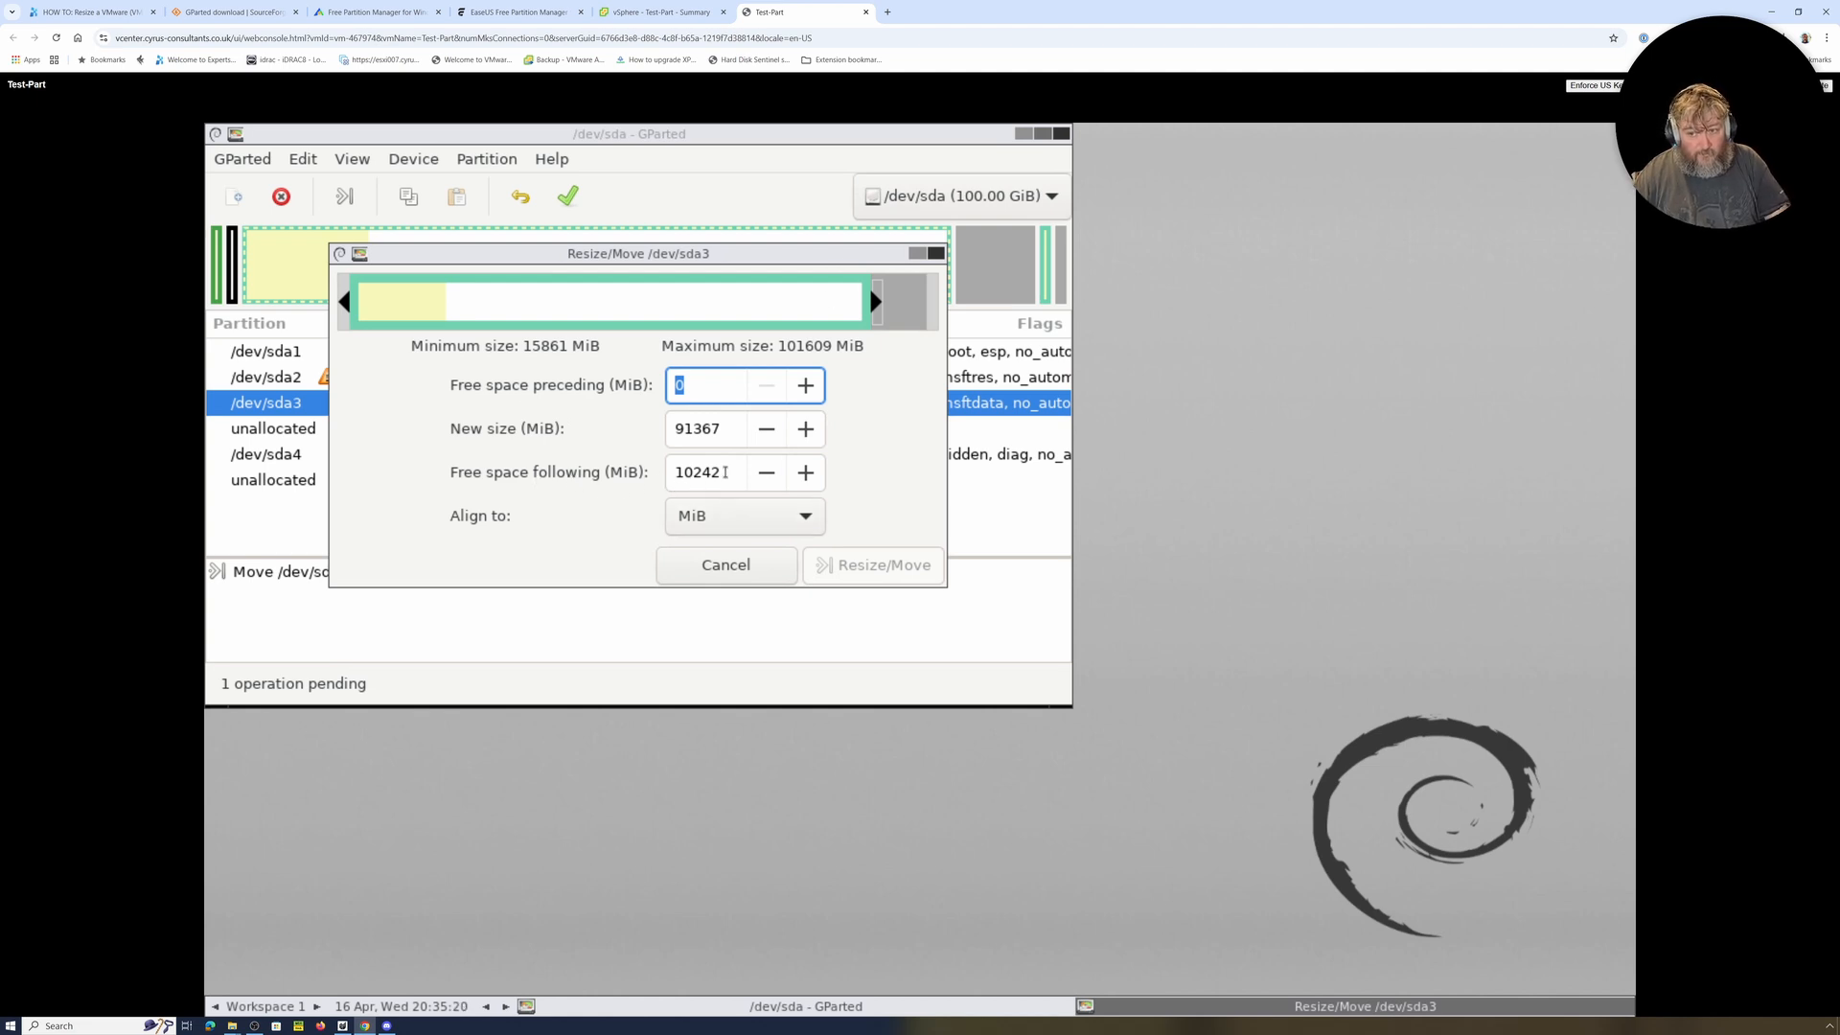
pyautogui.click(658, 474)
pyautogui.press('BackSpace')
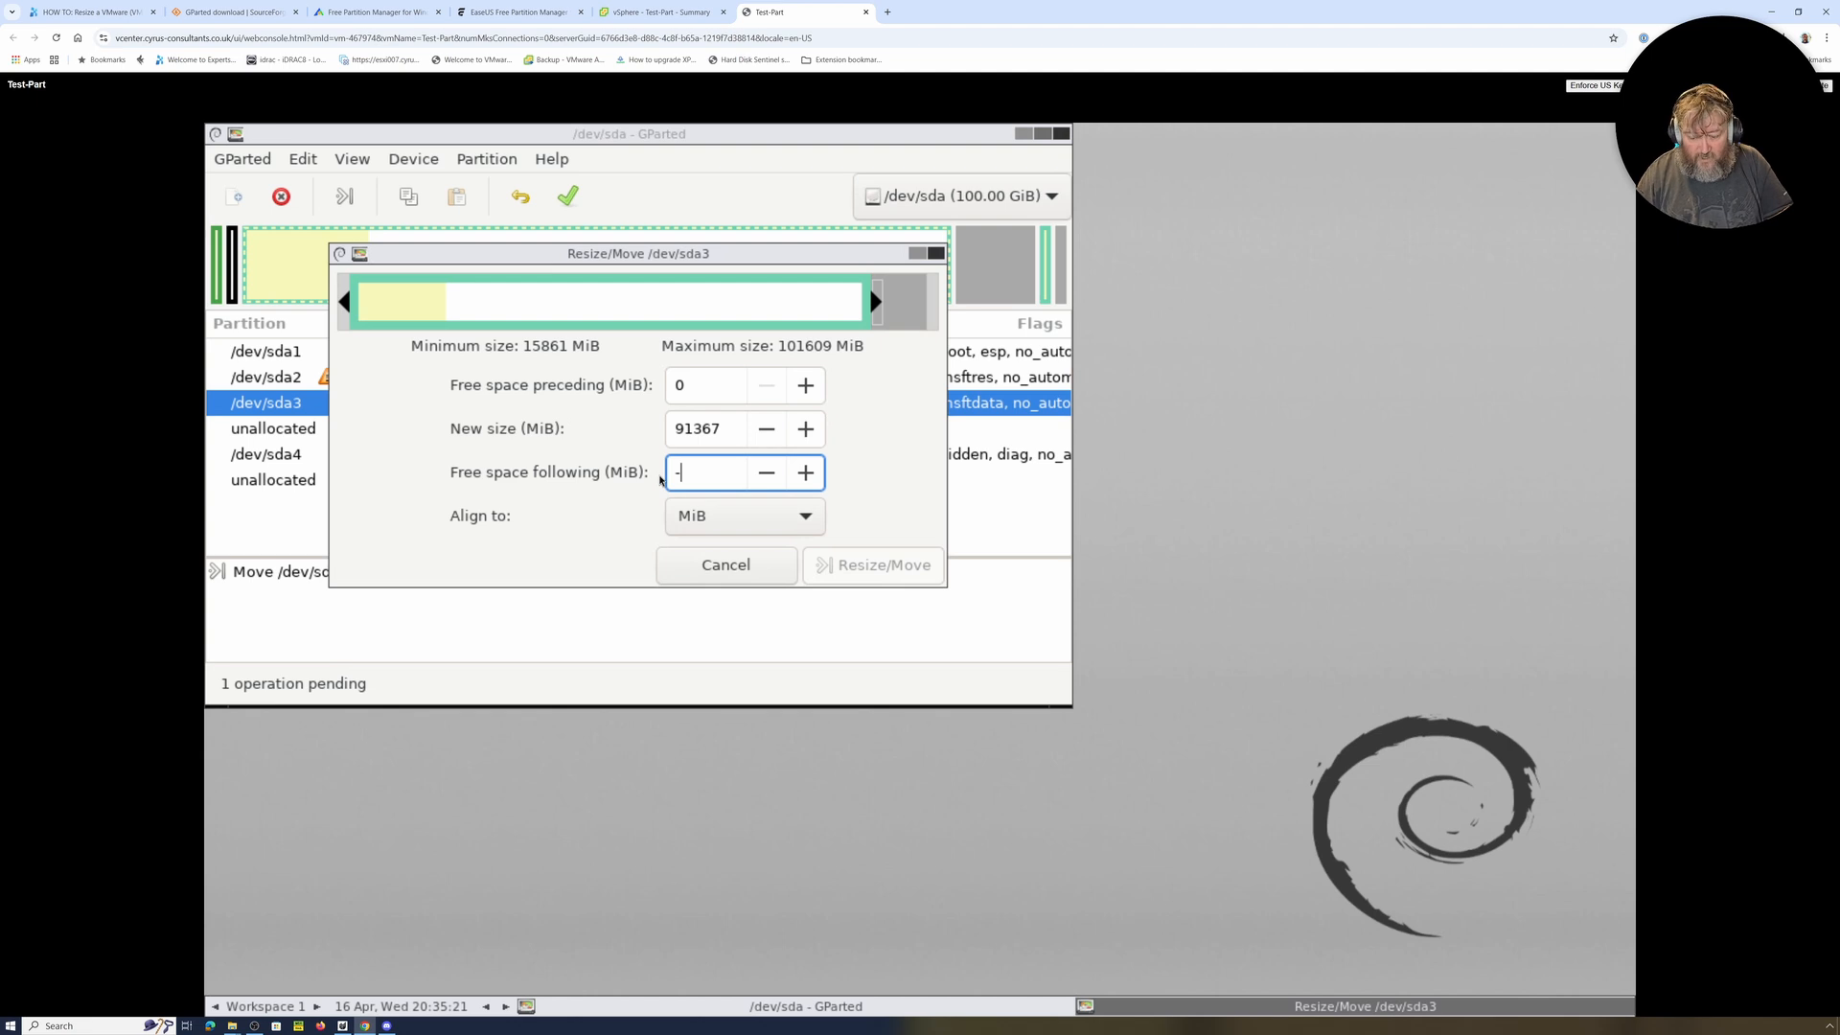
pyautogui.write('0')
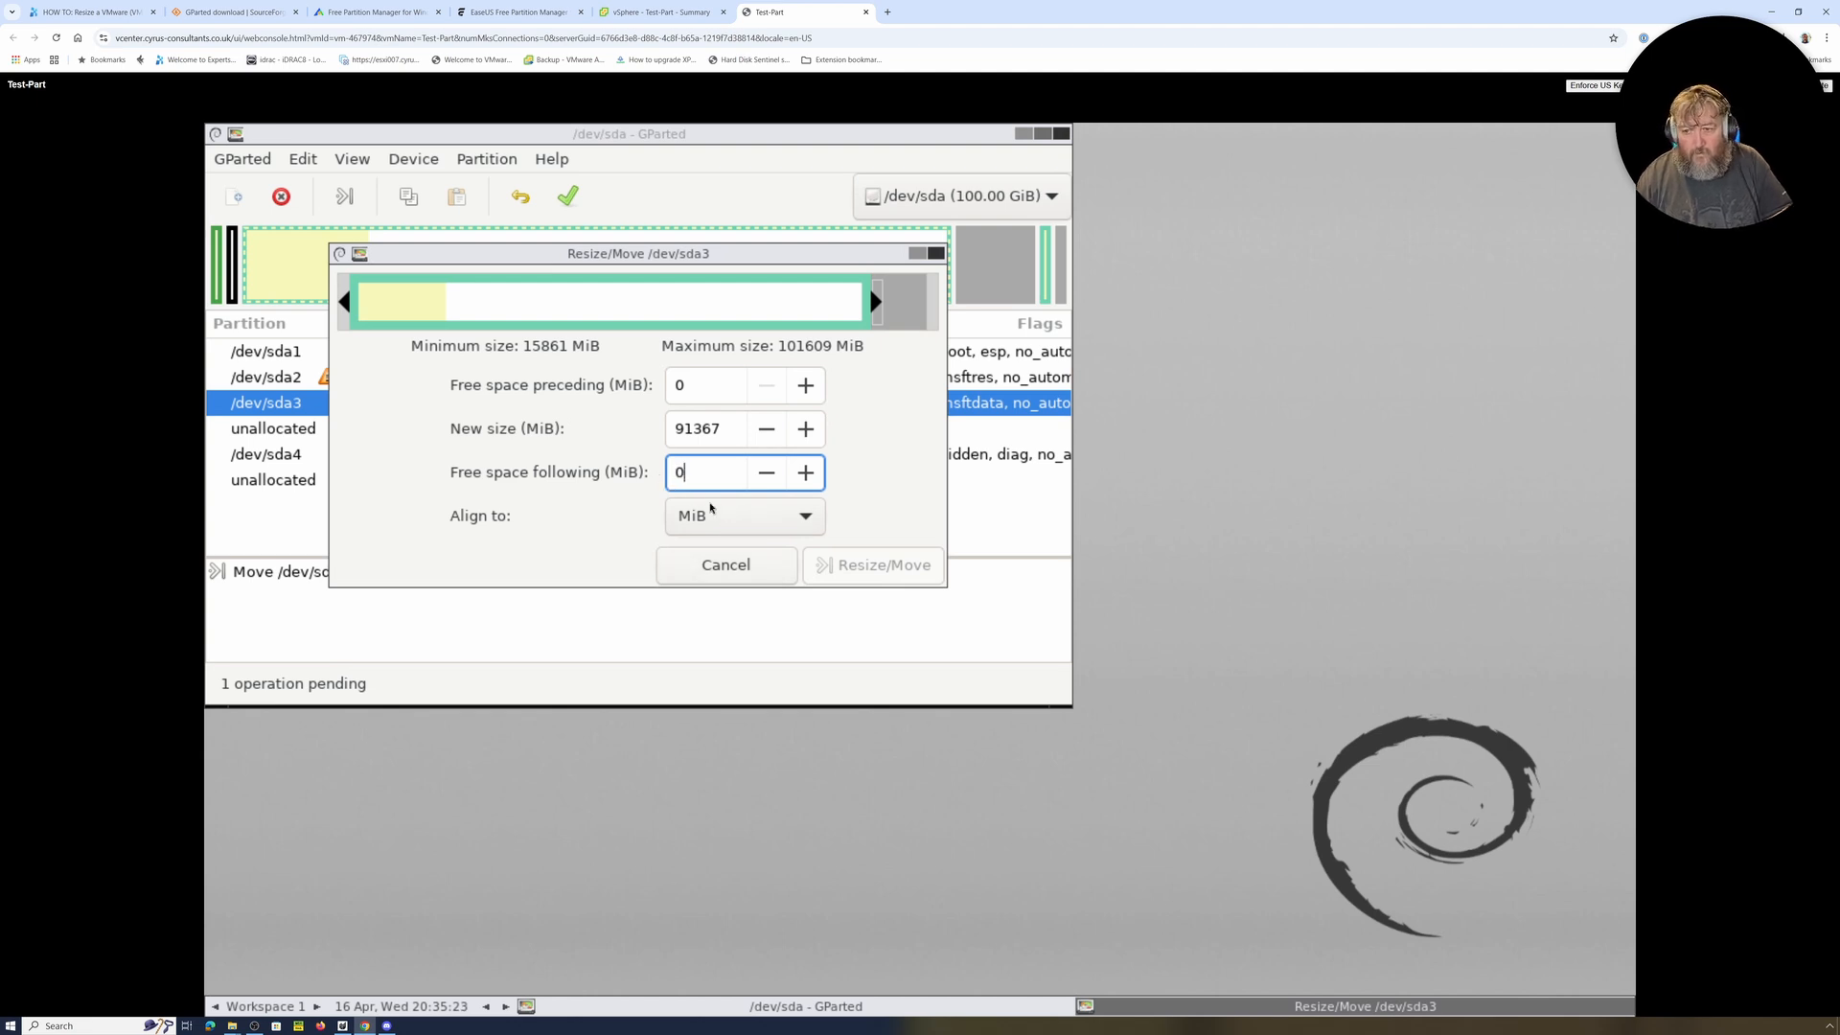
pyautogui.click(747, 518)
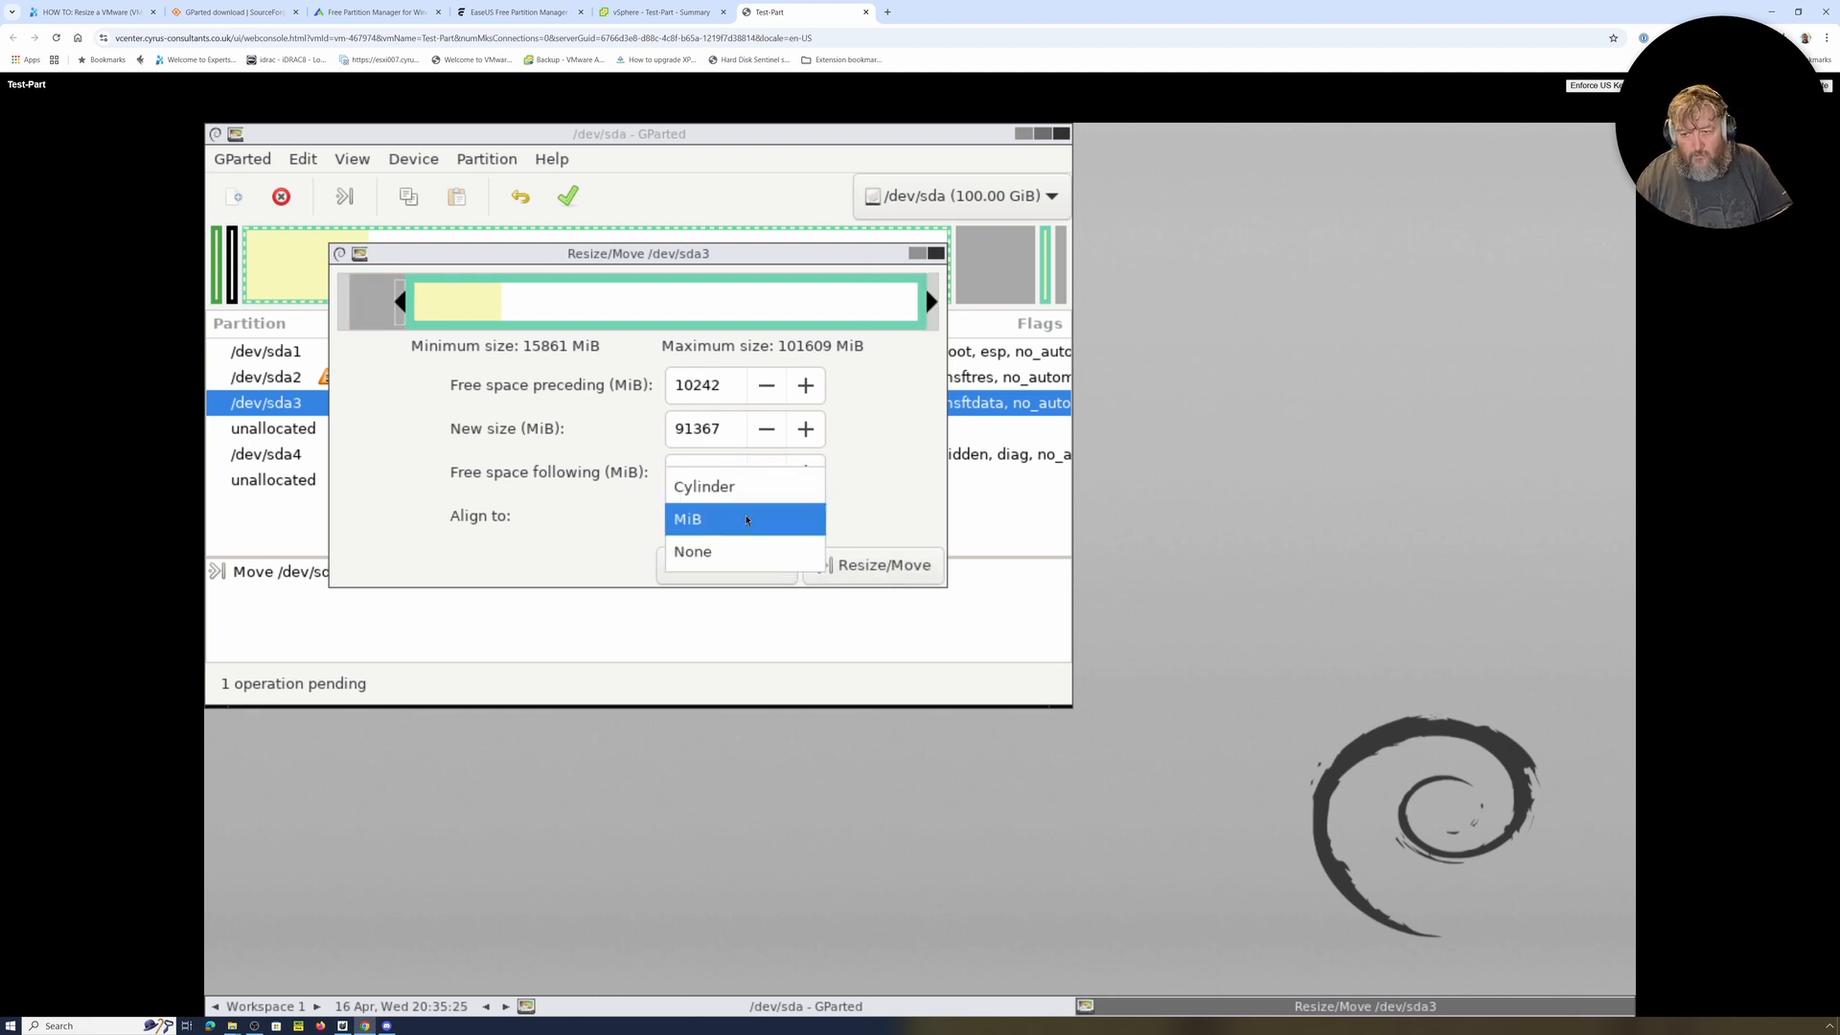
pyautogui.click(815, 572)
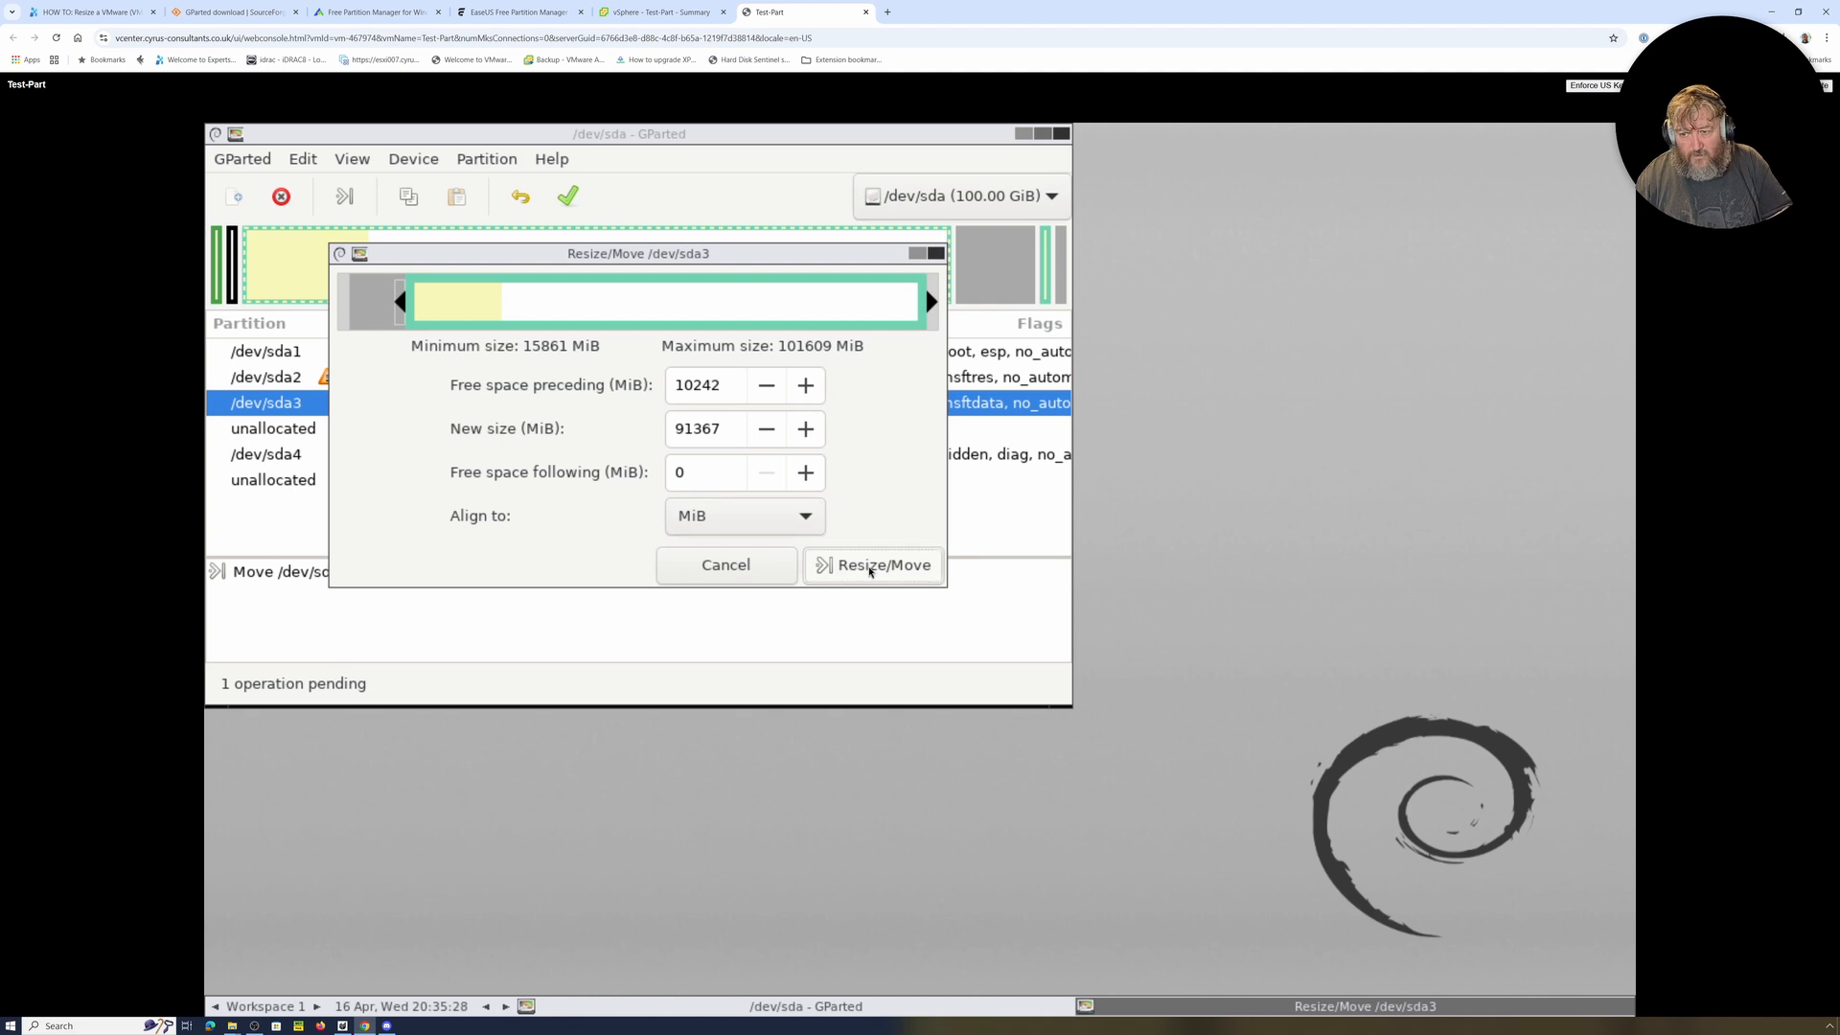
pyautogui.click(870, 567)
pyautogui.click(727, 546)
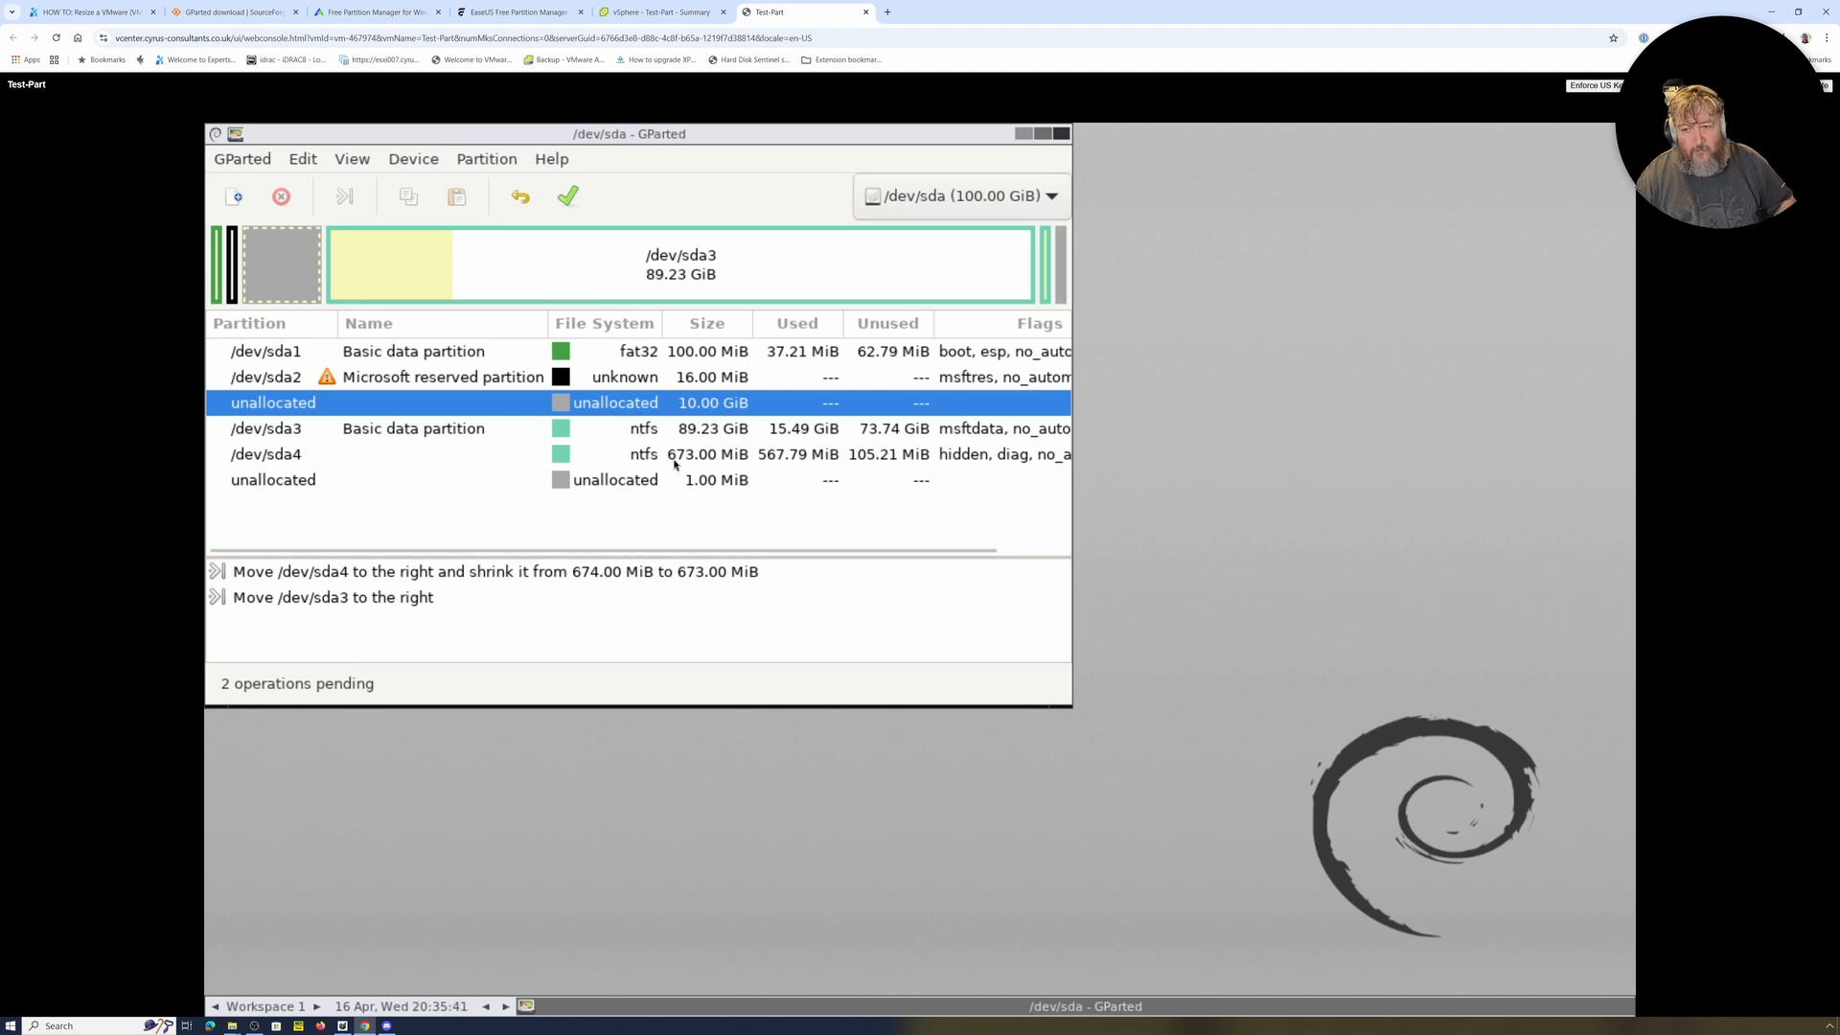
pyautogui.click(1060, 290)
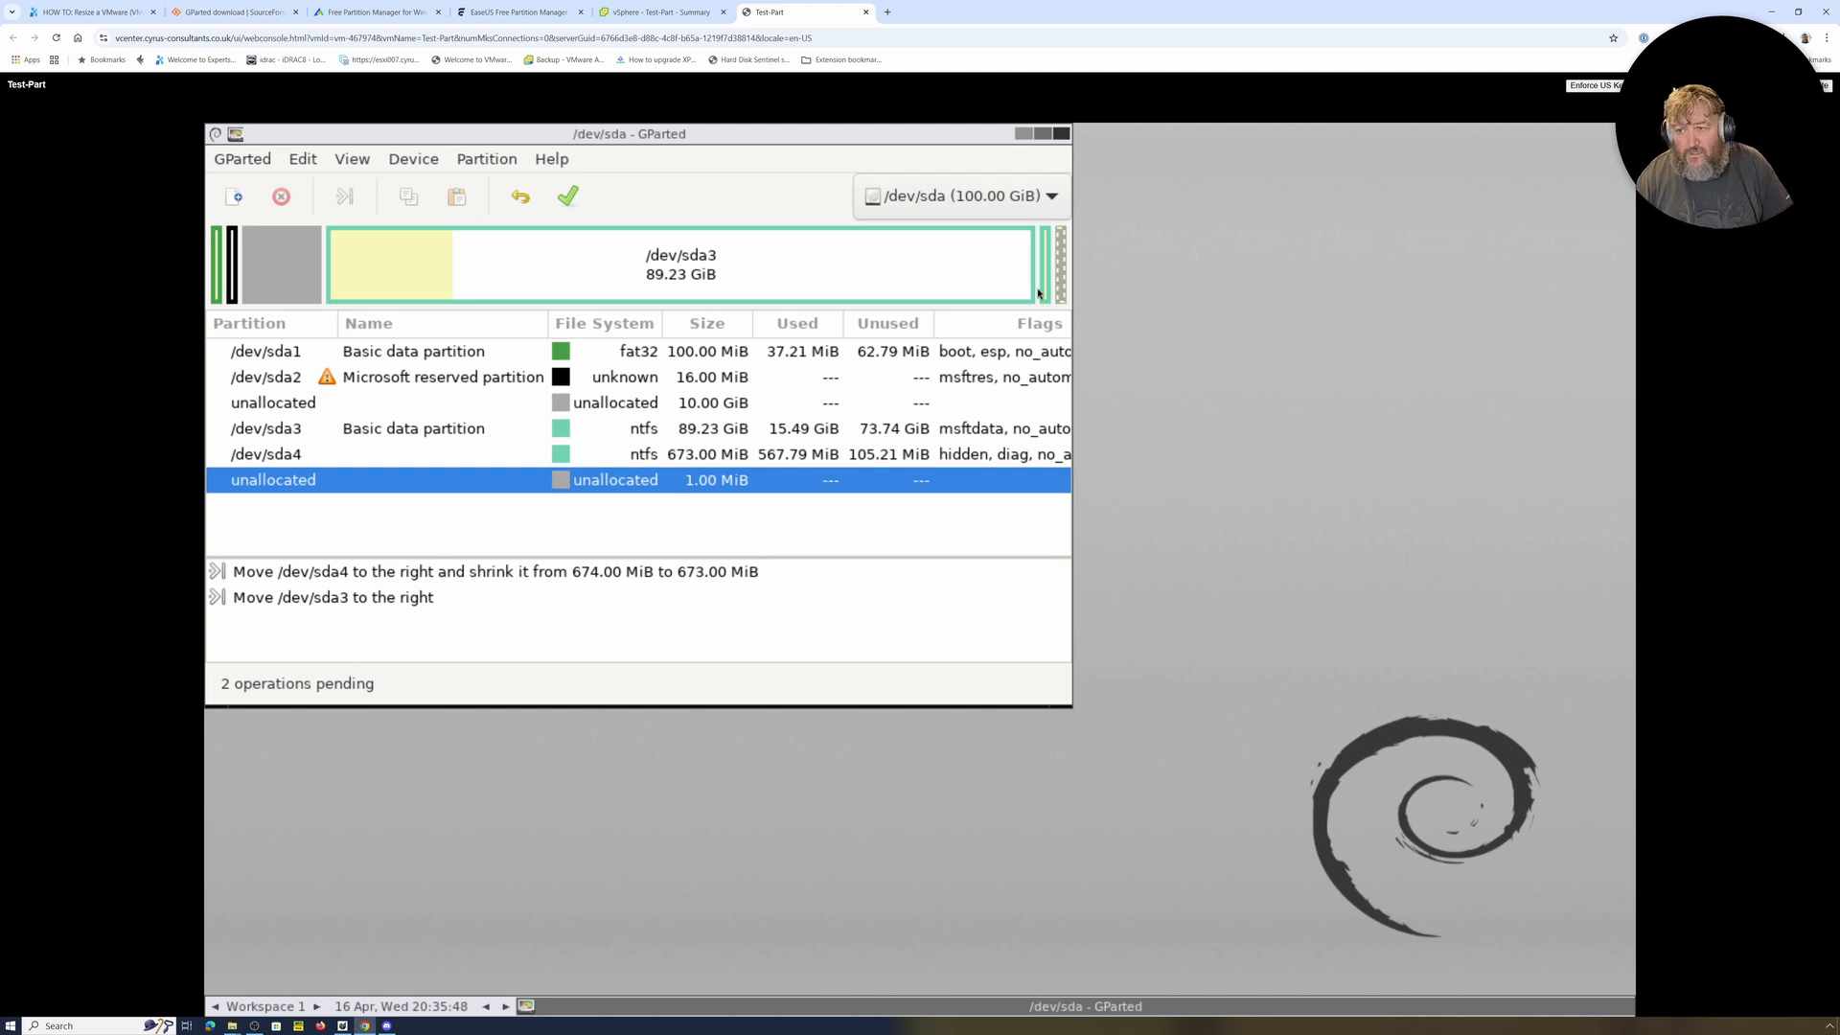
pyautogui.rightClick(1062, 293)
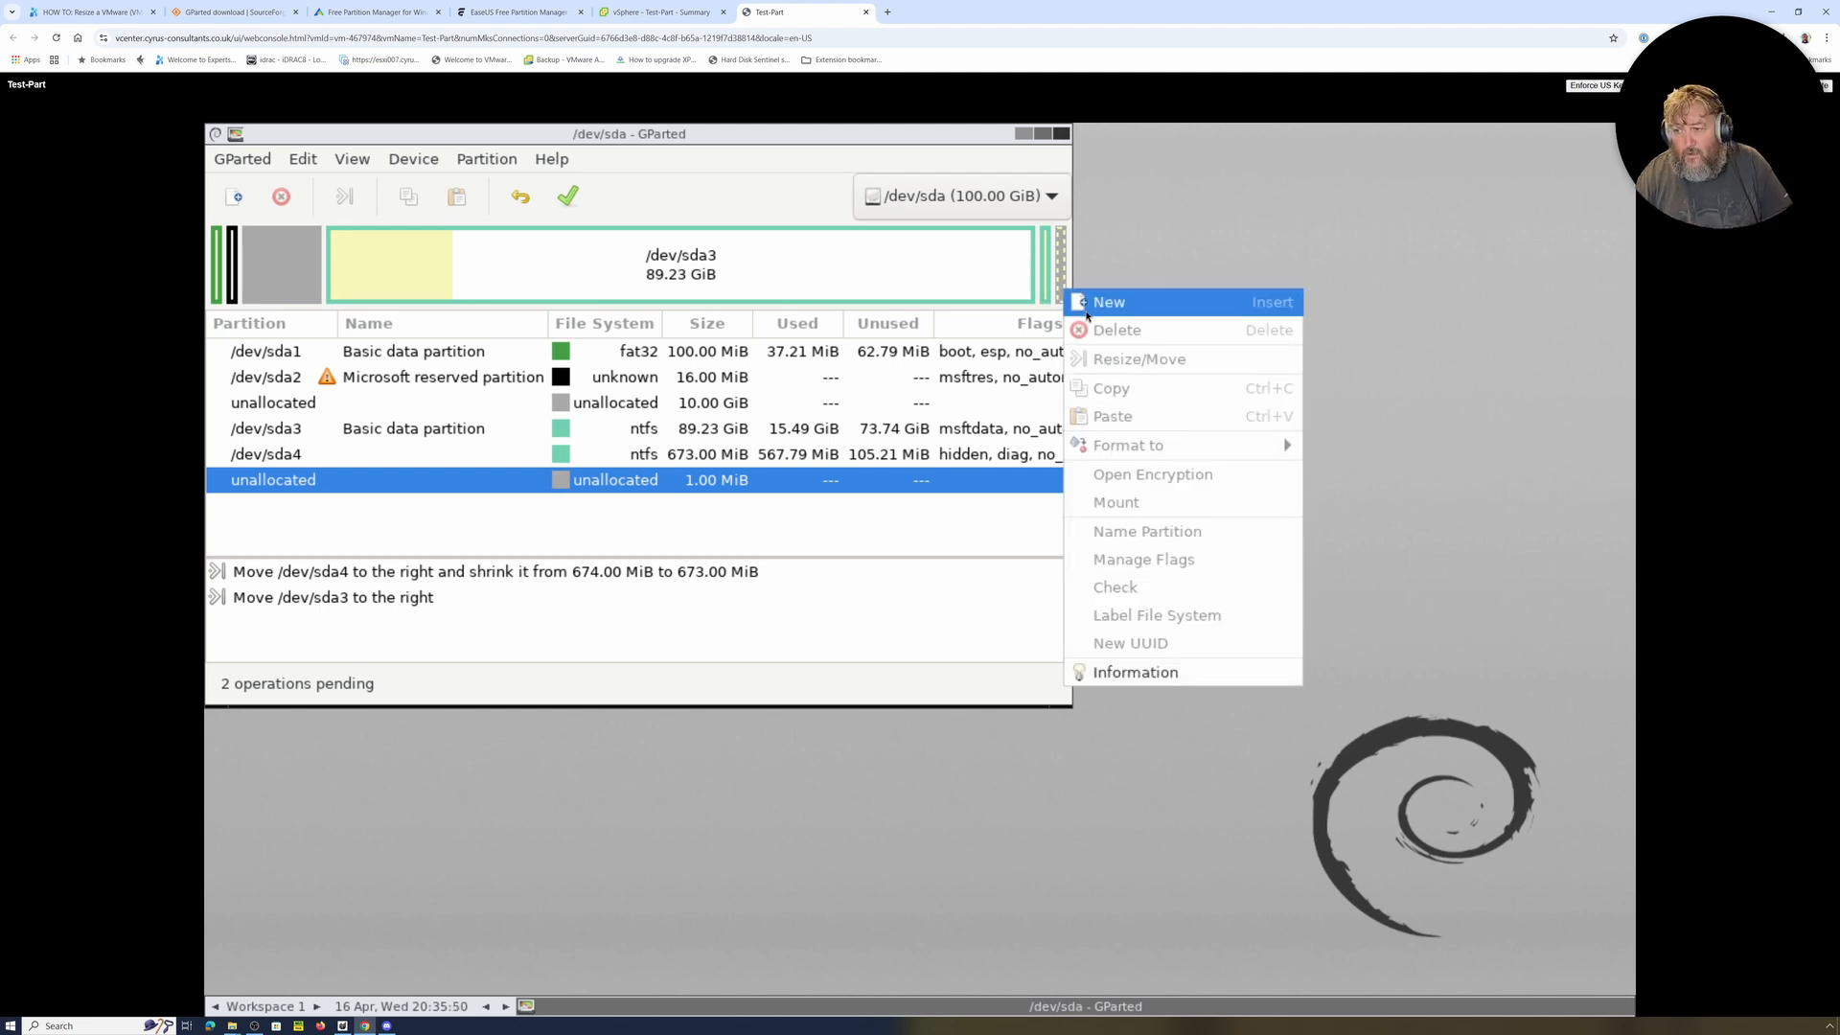
pyautogui.click(1064, 277)
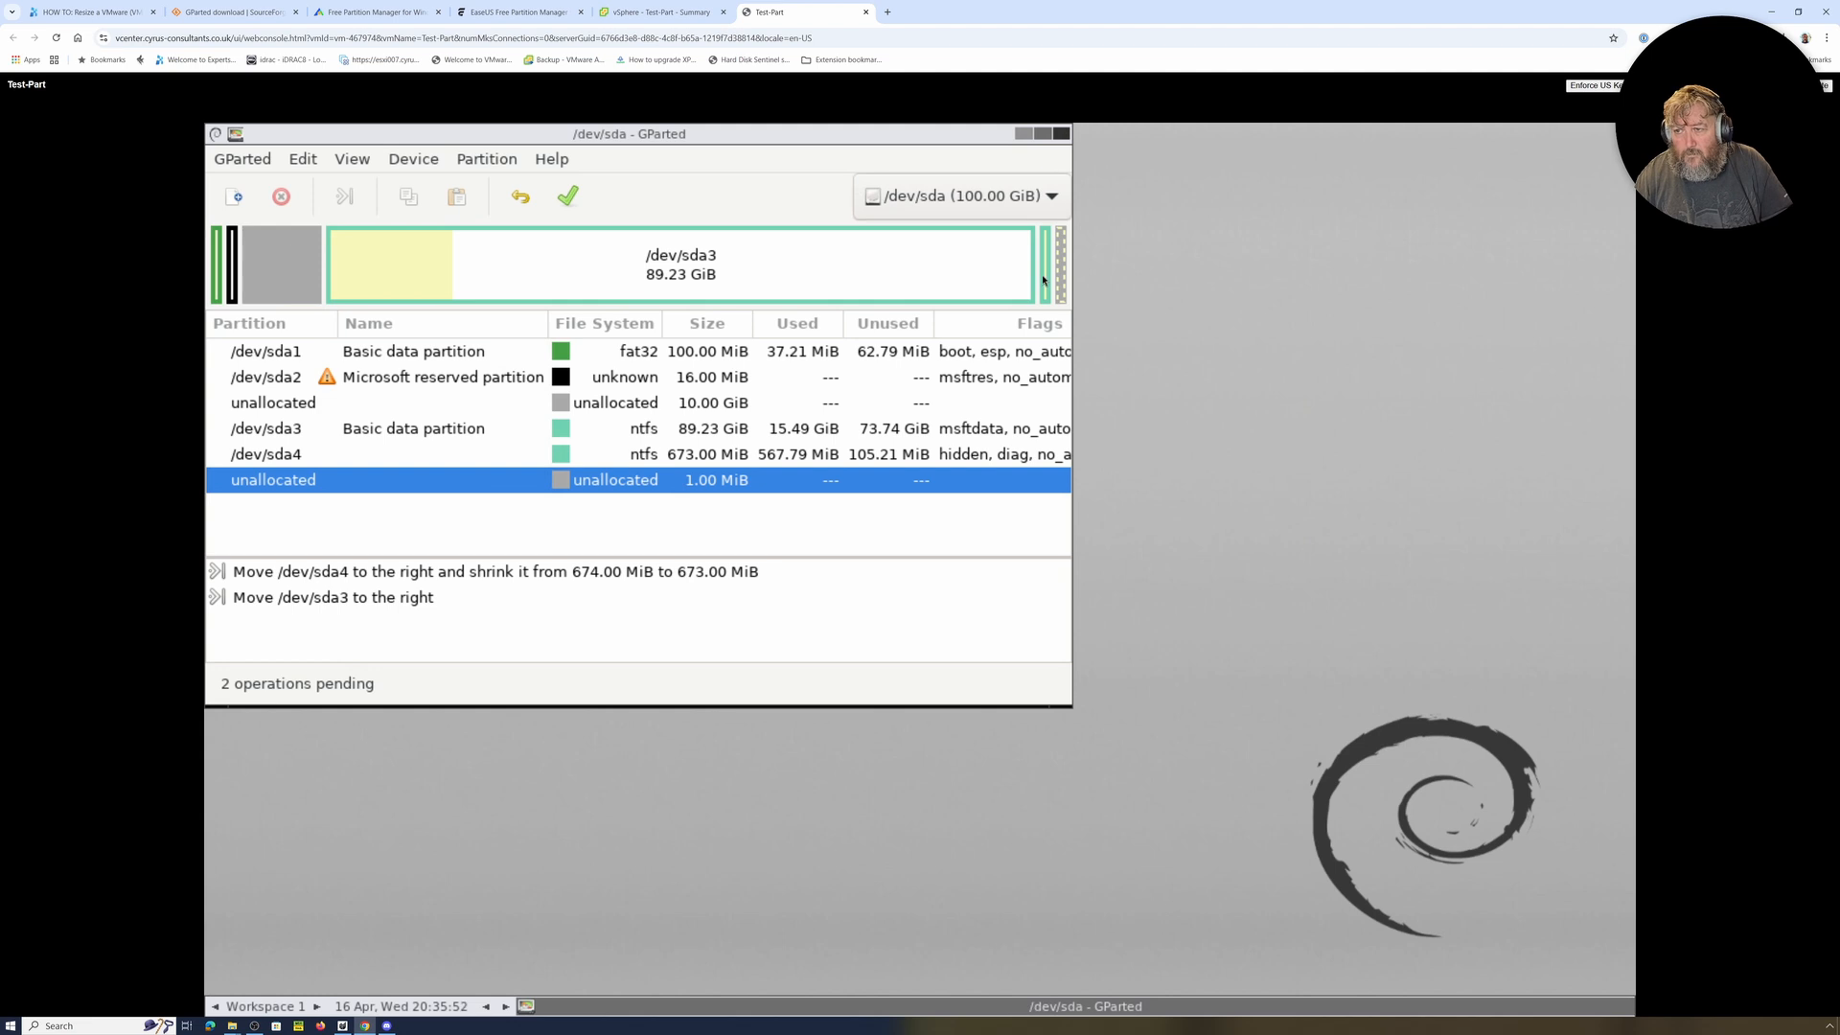
# Reduce the free space following the recovery partition /dev/sda4 to 0 MiB and queue the move
pyautogui.click(1045, 276)
pyautogui.rightClick(705, 453)
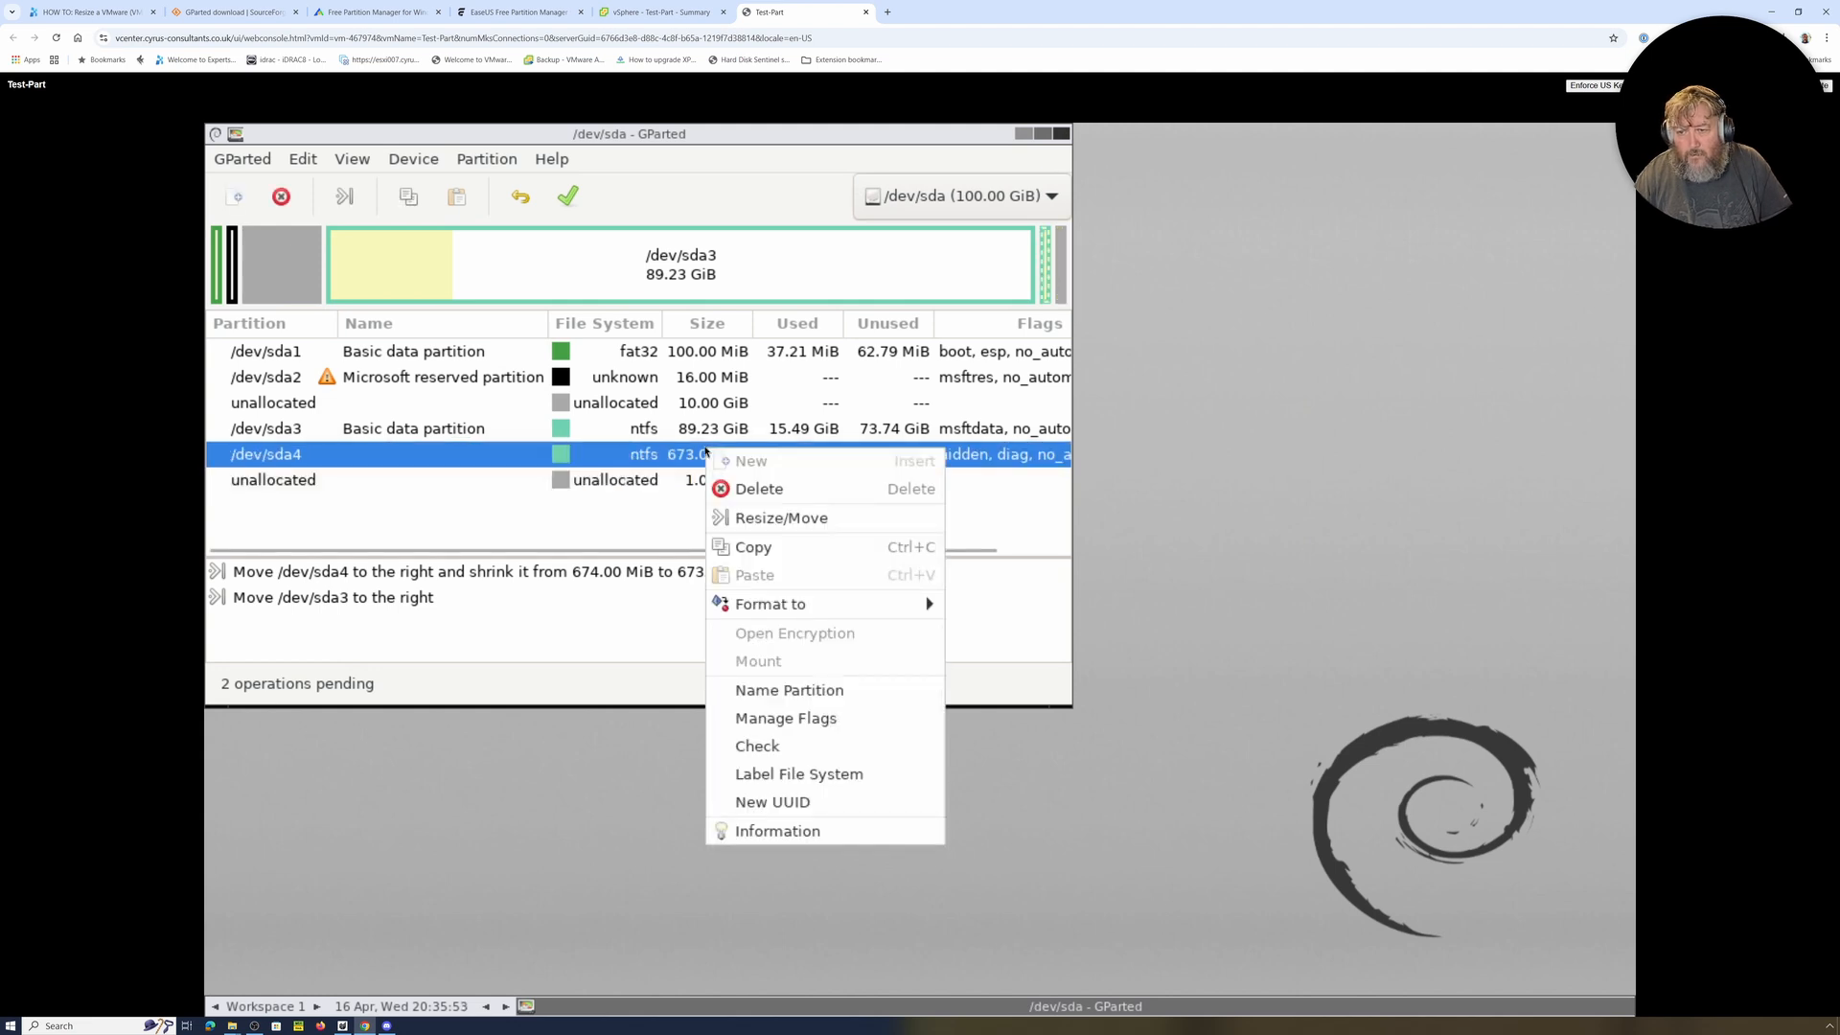
pyautogui.click(714, 512)
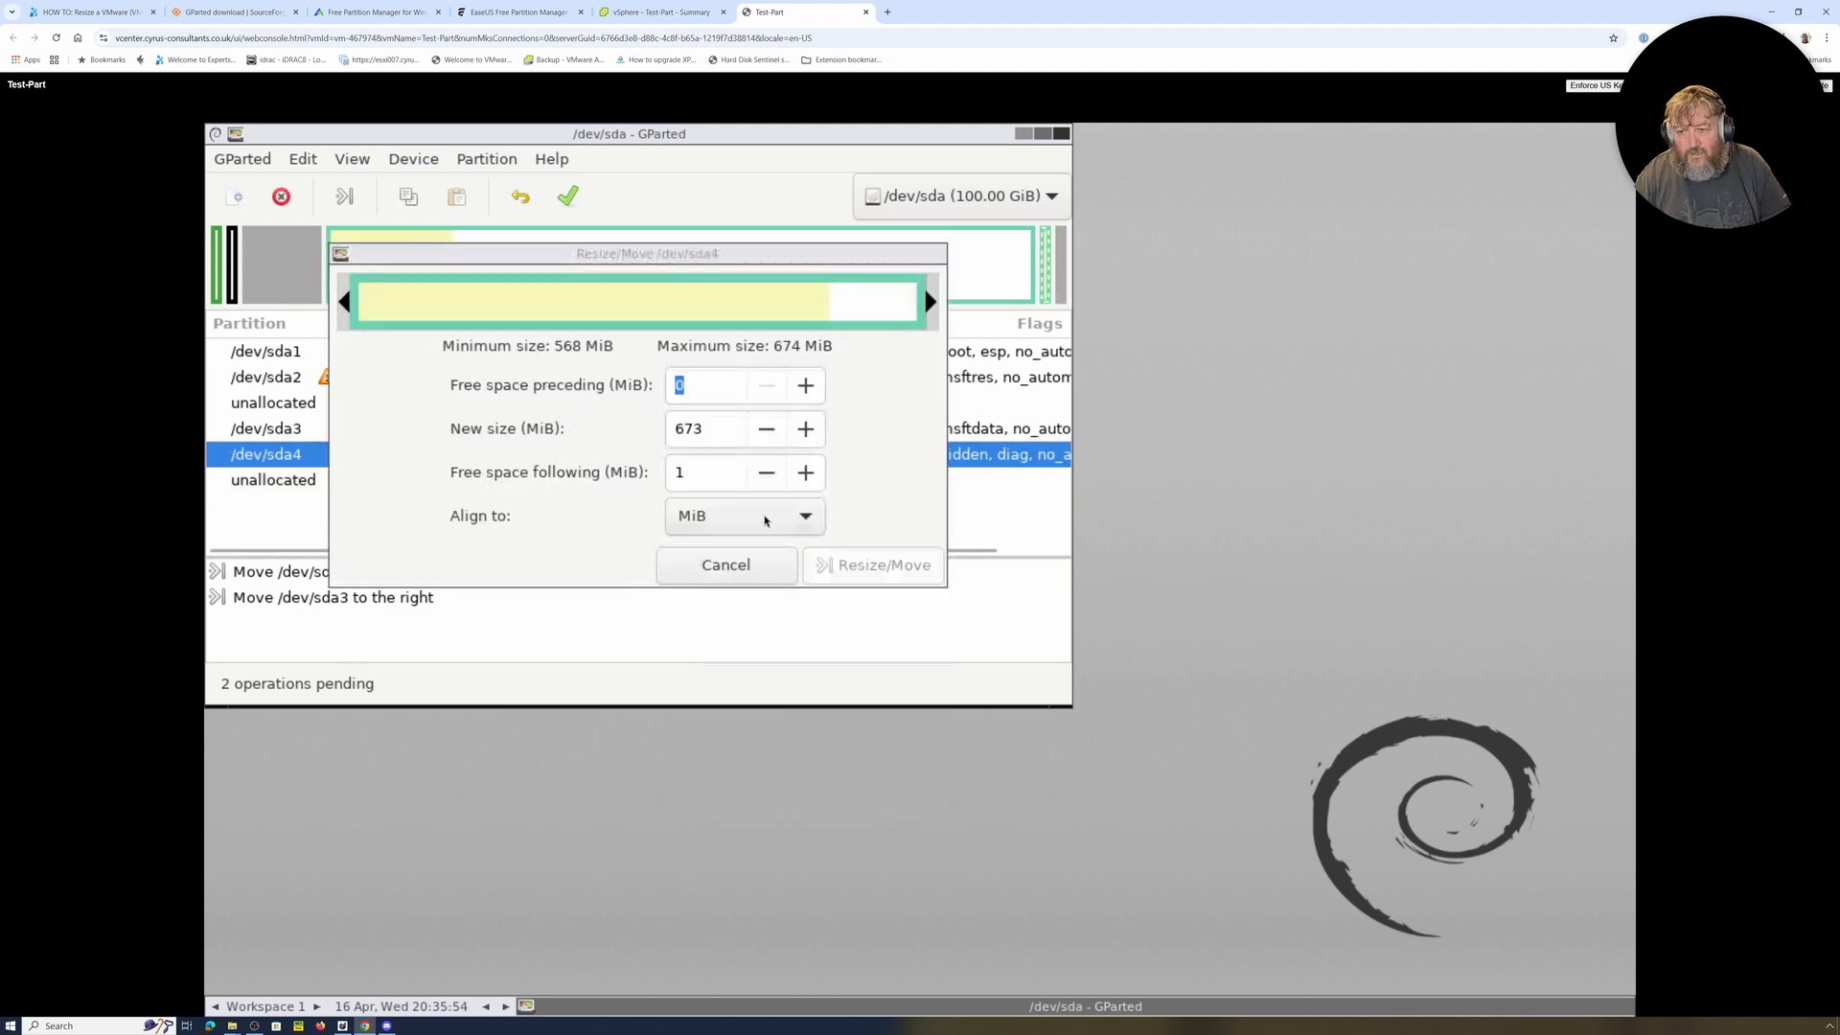
pyautogui.click(766, 473)
pyautogui.click(867, 567)
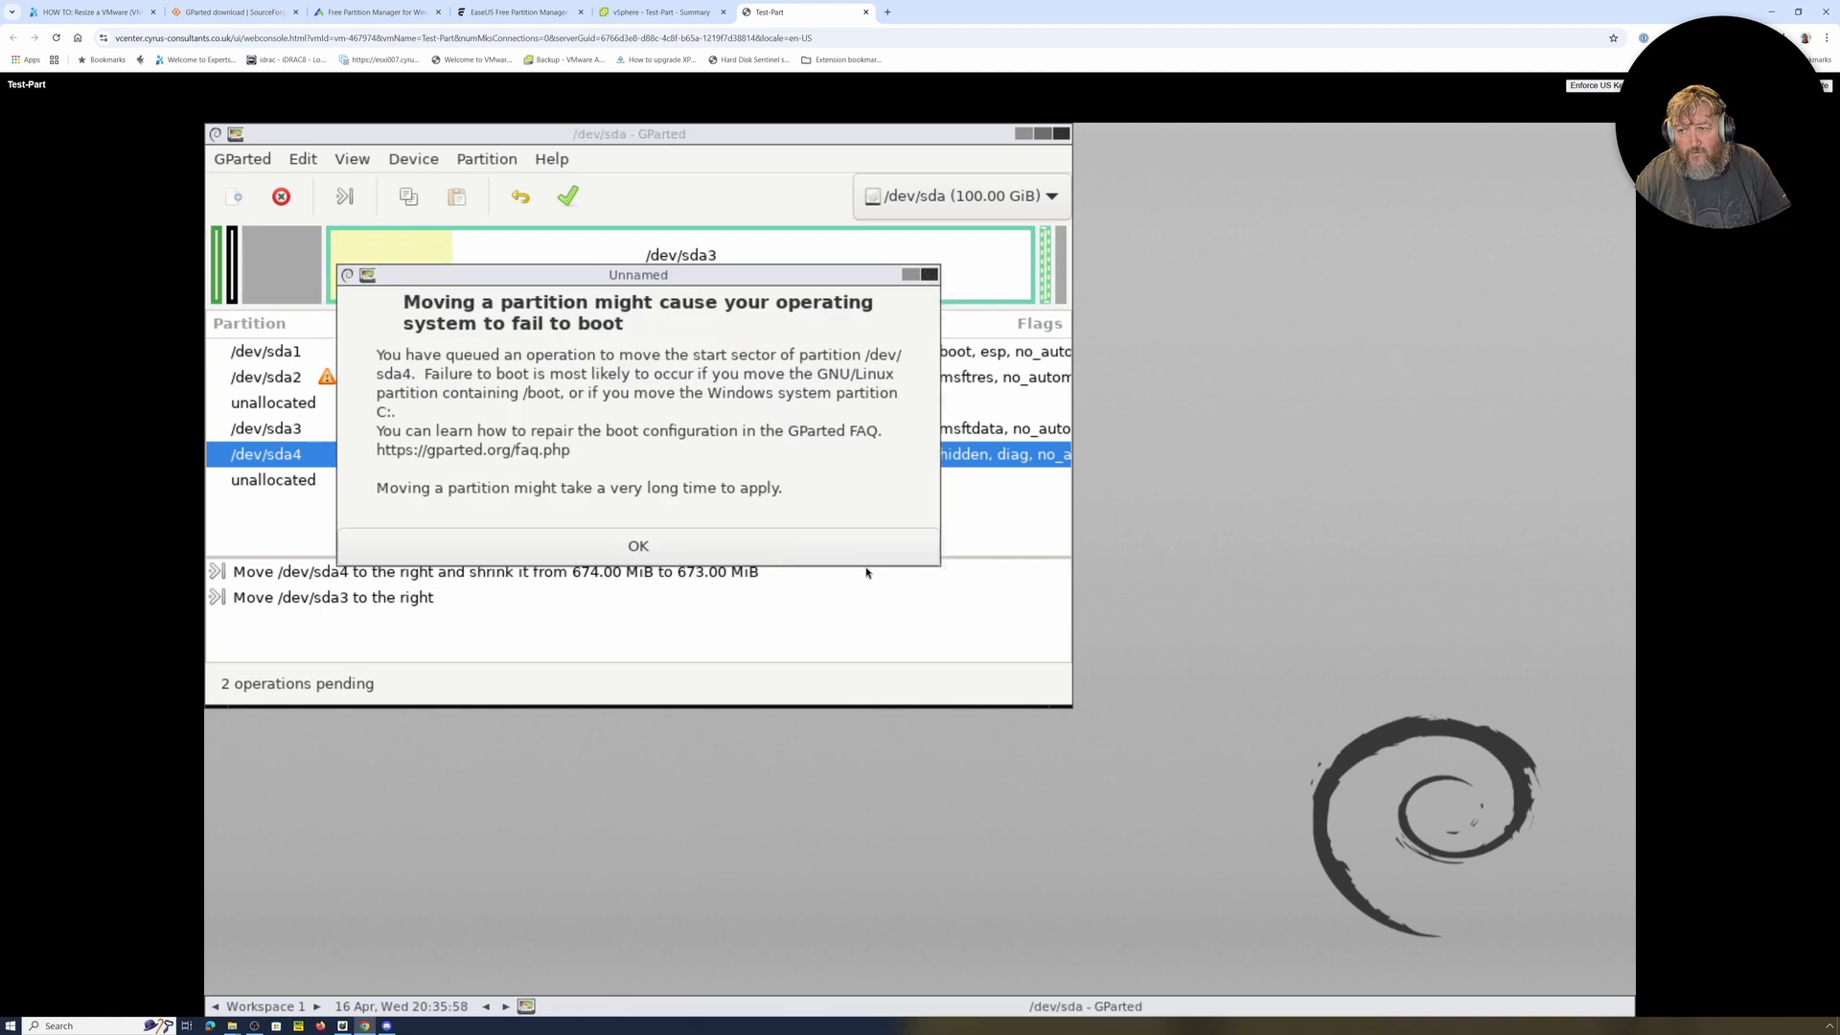
pyautogui.click(687, 548)
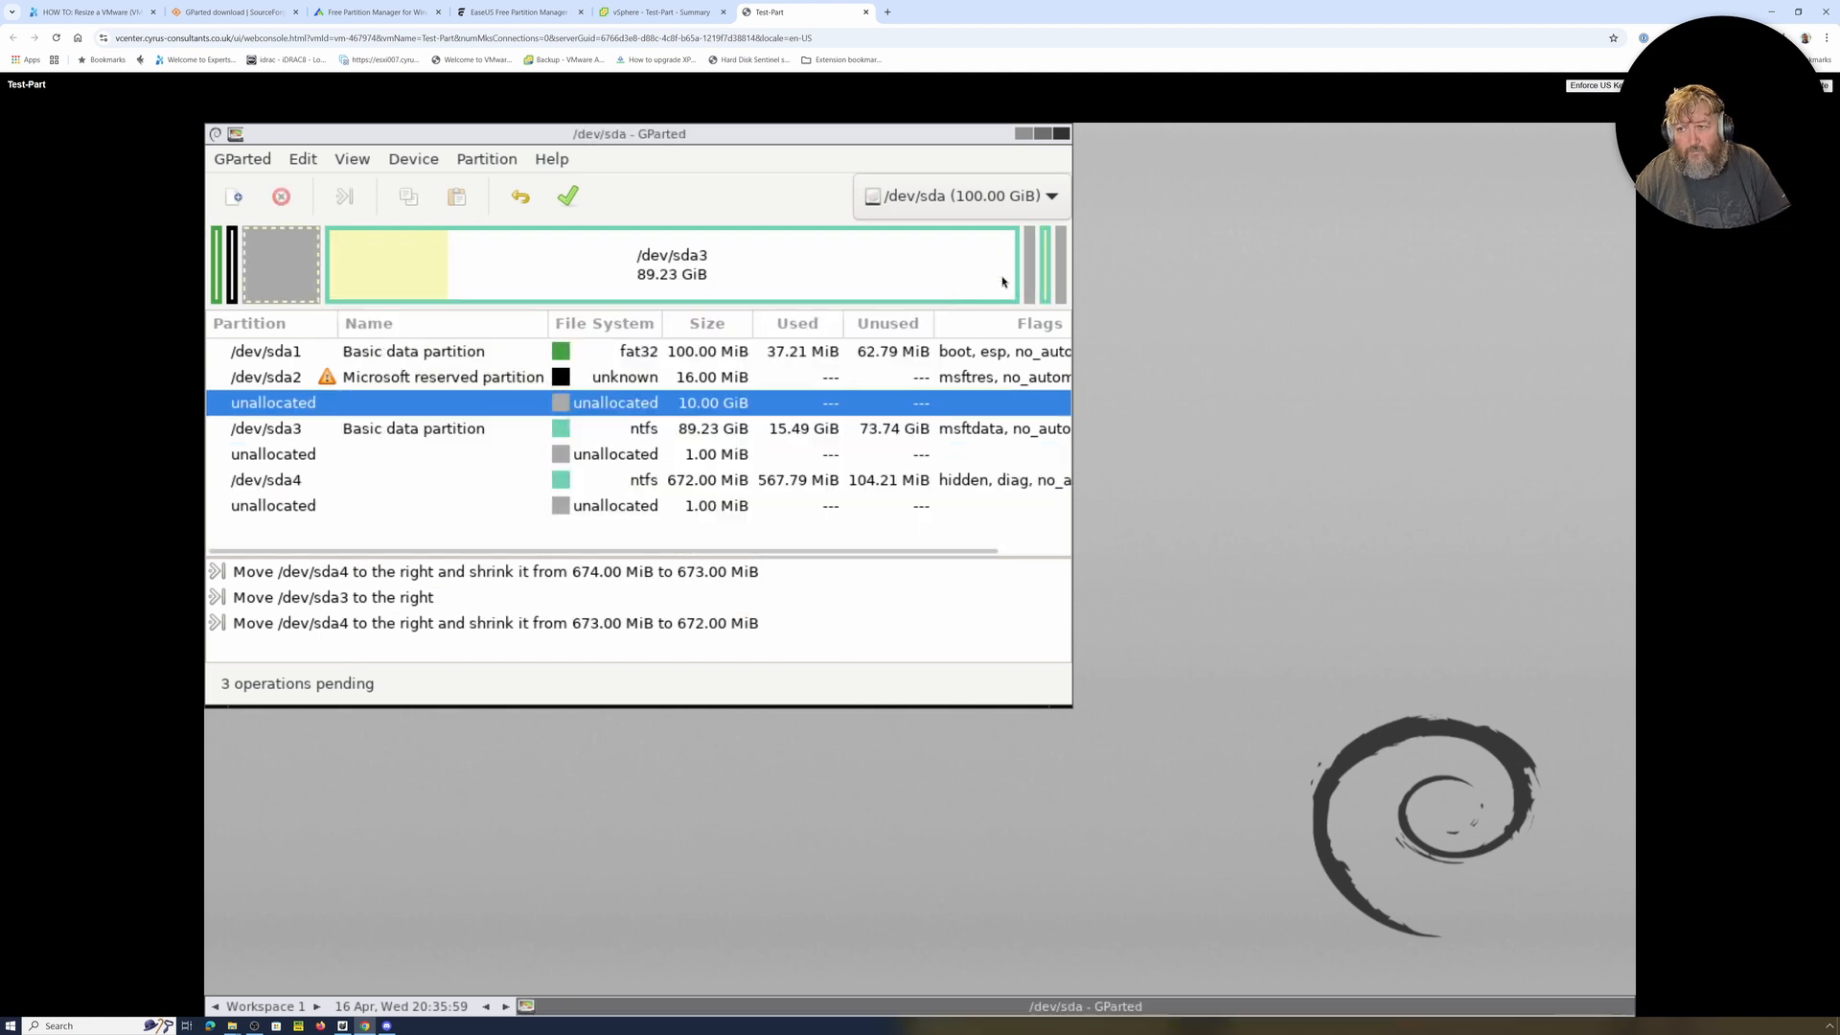
# Close the gap between /dev/sda3 and /dev/sda4 by queueing another /dev/sda3 move with 0 MiB of free space following
pyautogui.click(962, 280)
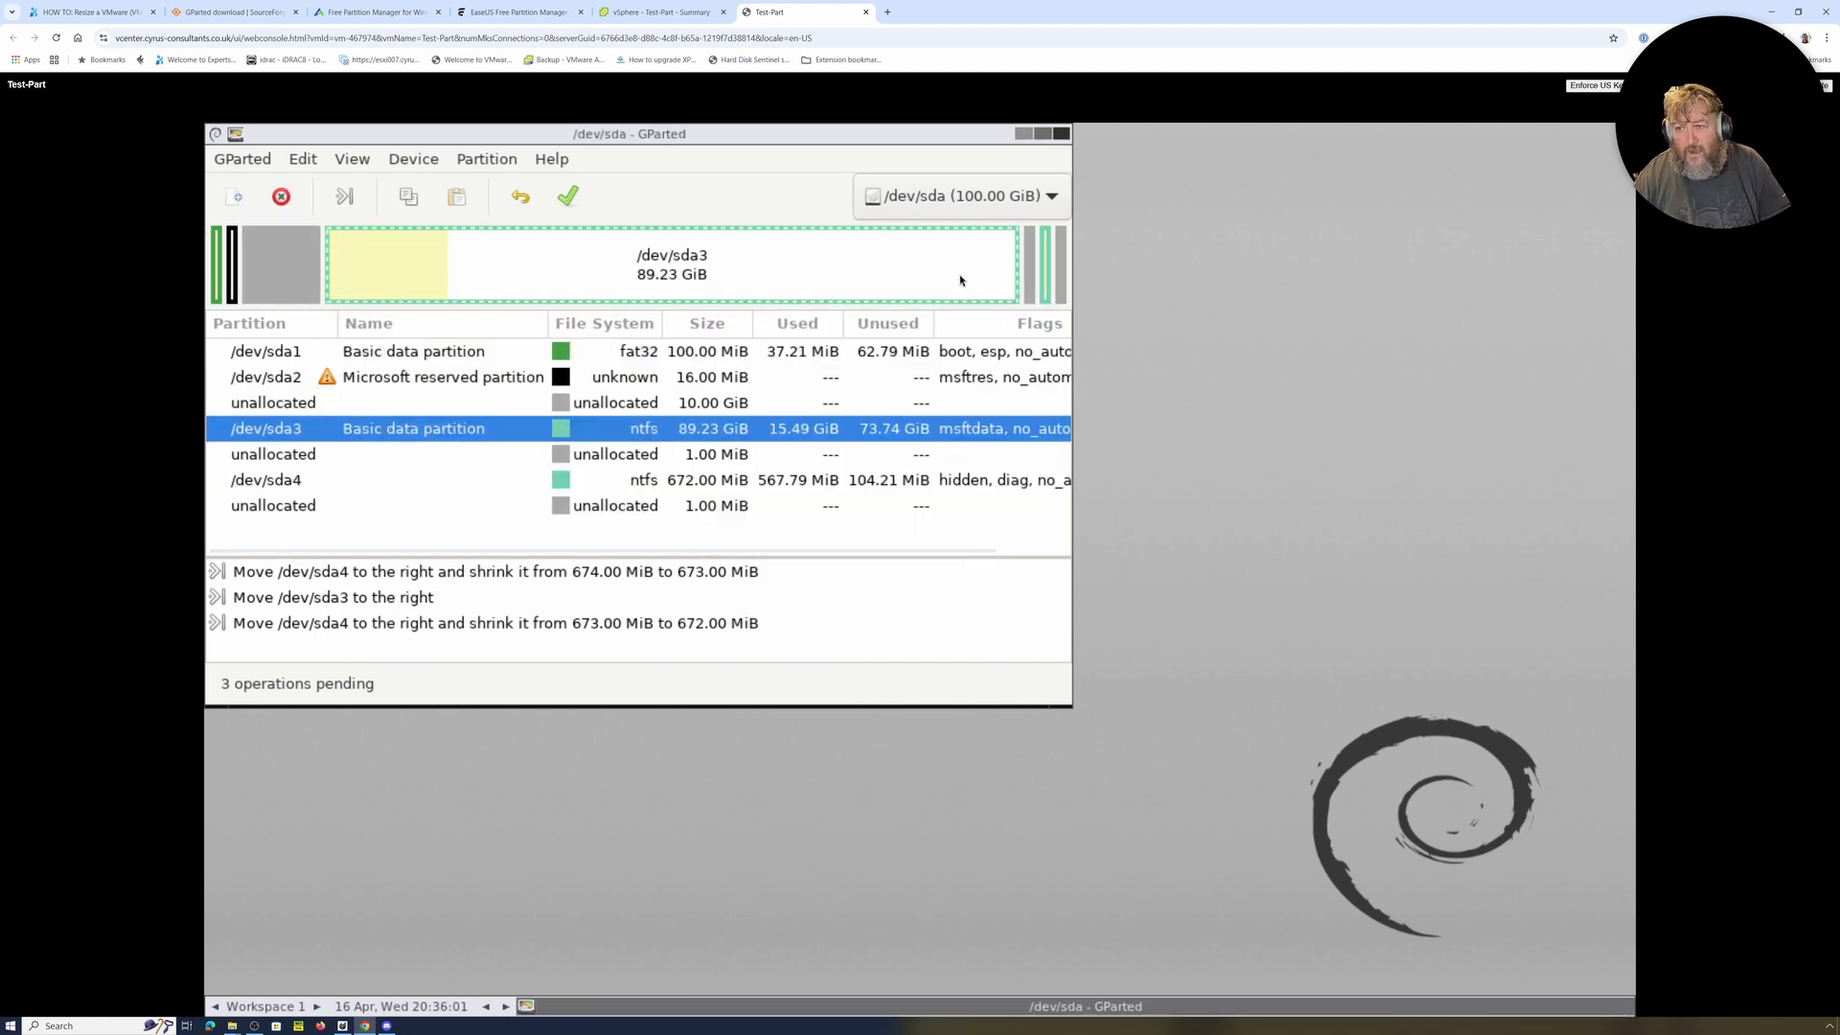
pyautogui.rightClick(962, 279)
pyautogui.click(1001, 345)
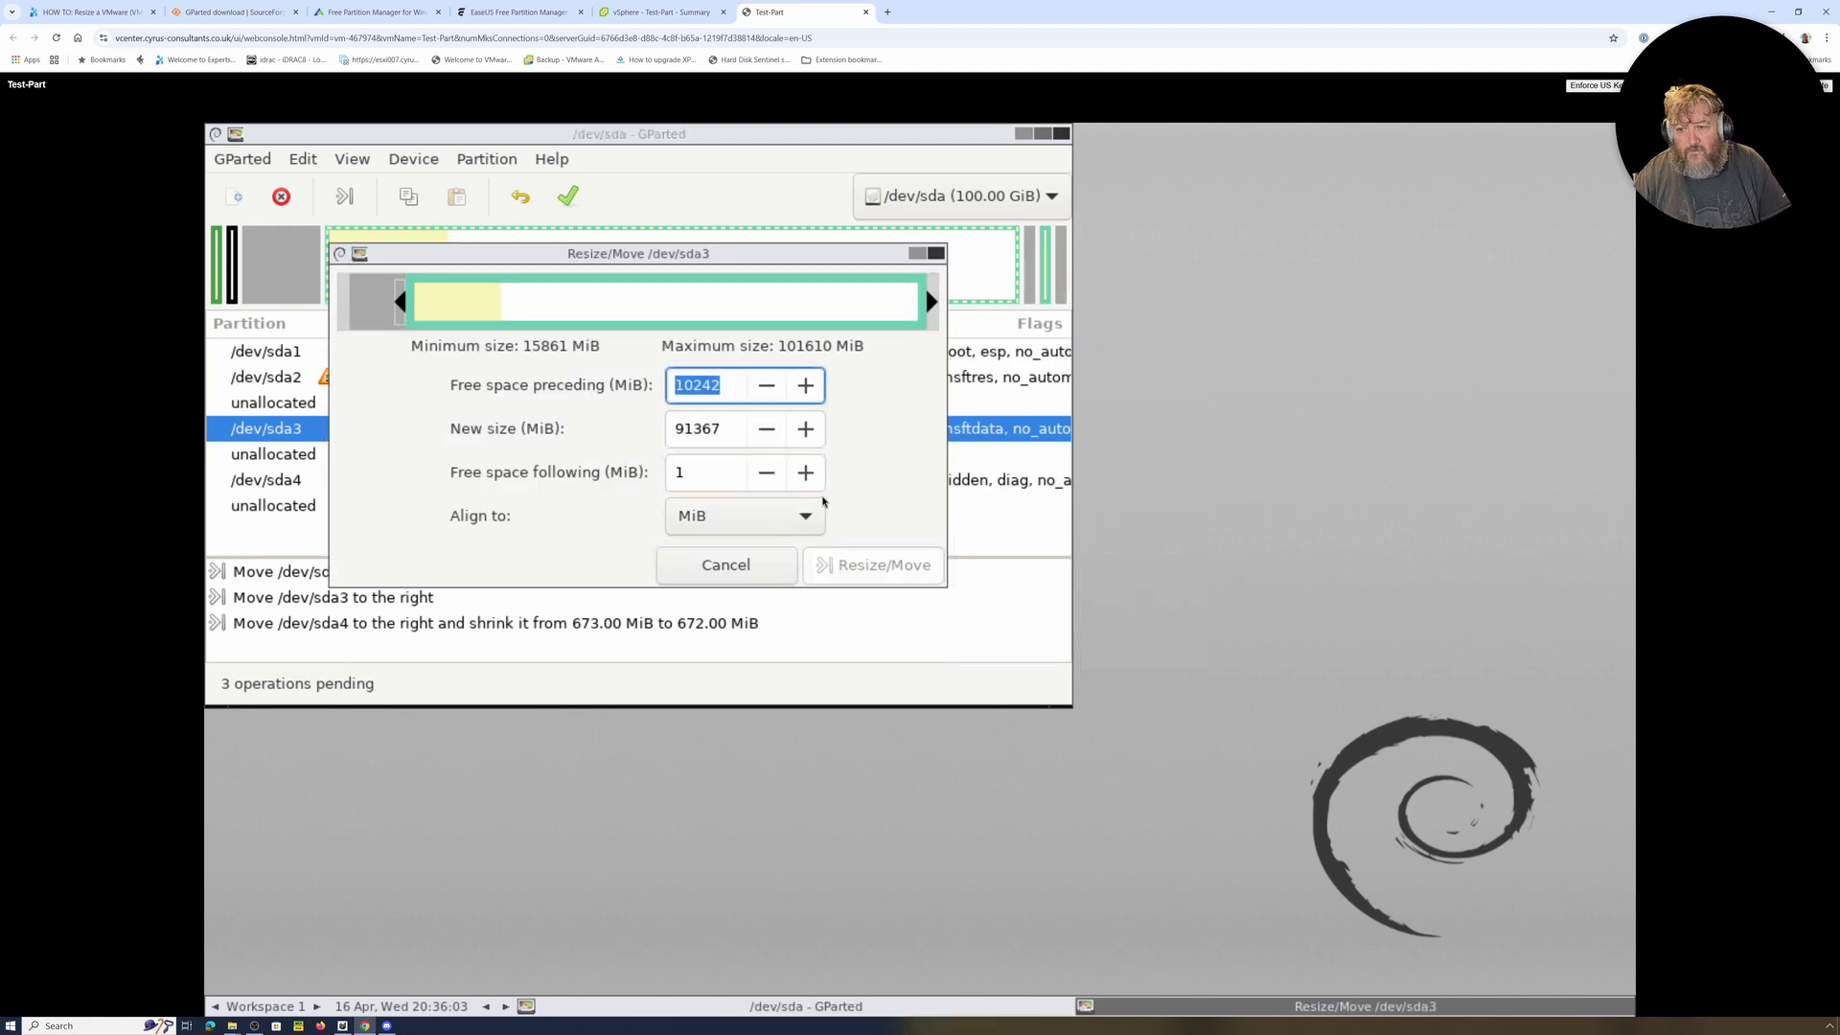
pyautogui.click(702, 475)
pyautogui.write('09')
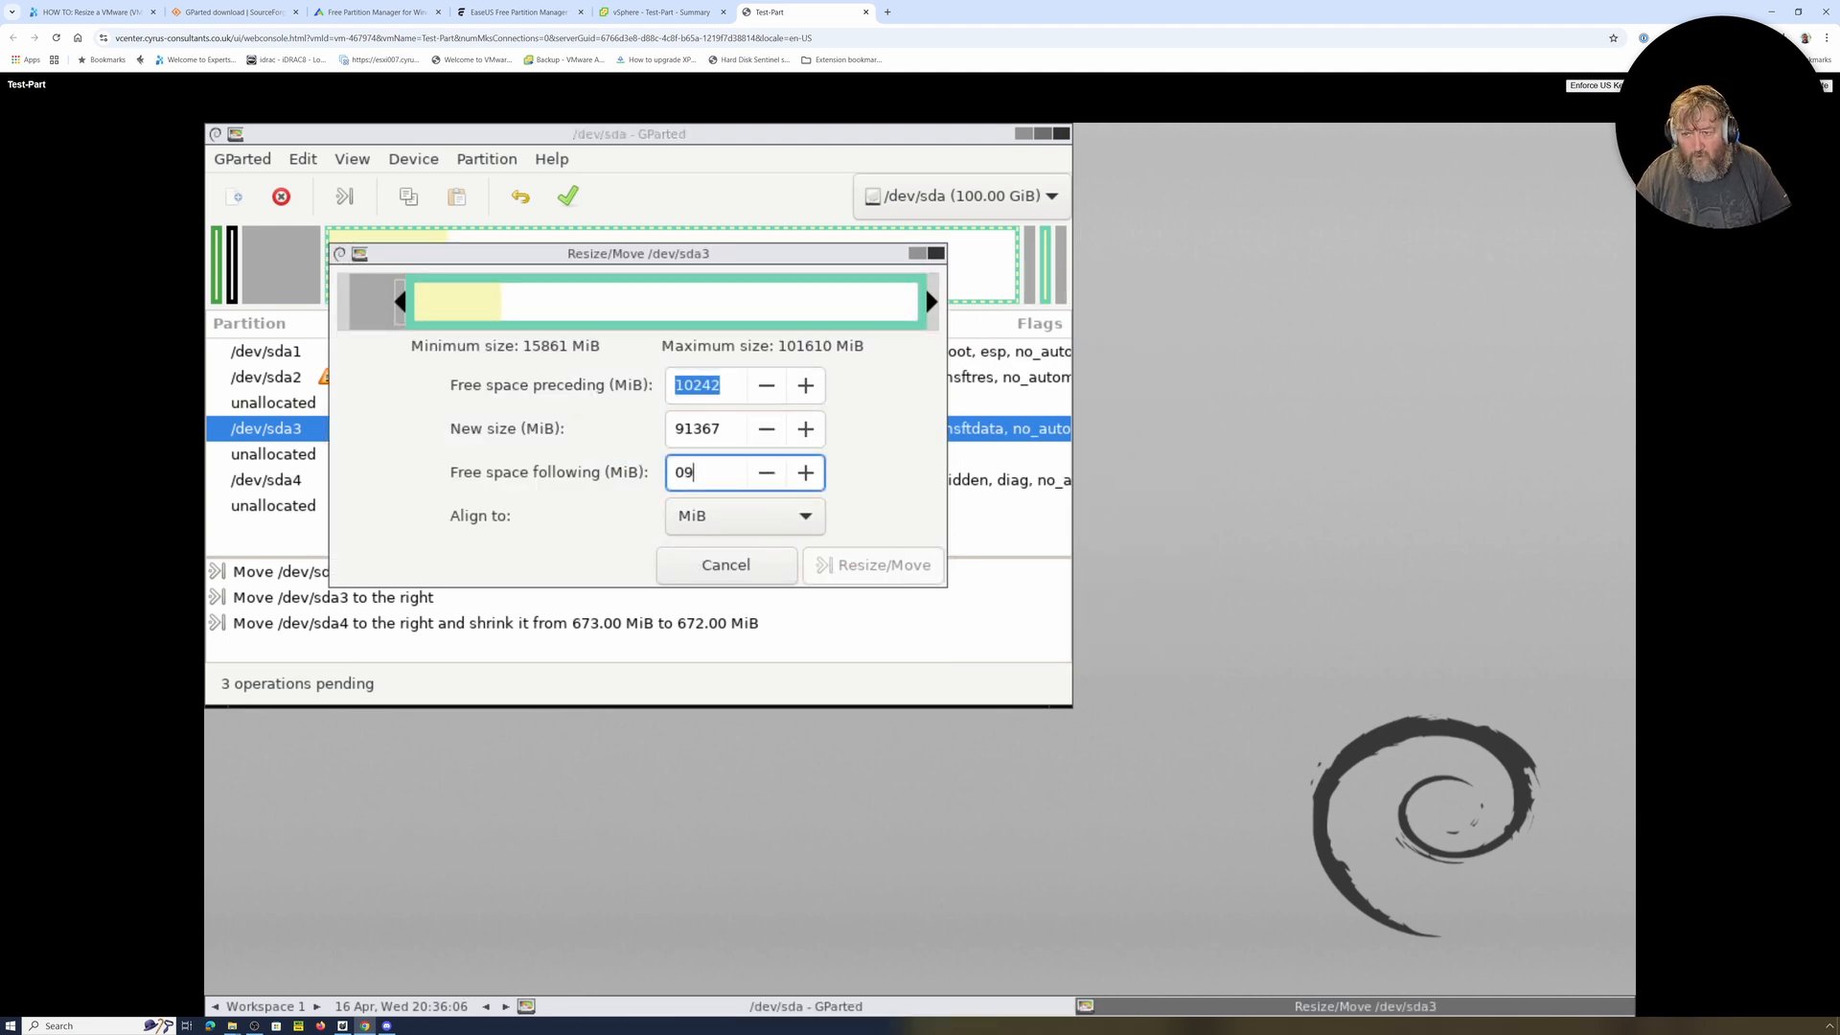
pyautogui.press('BackSpace')
pyautogui.press('BackSpace')
pyautogui.write('0')
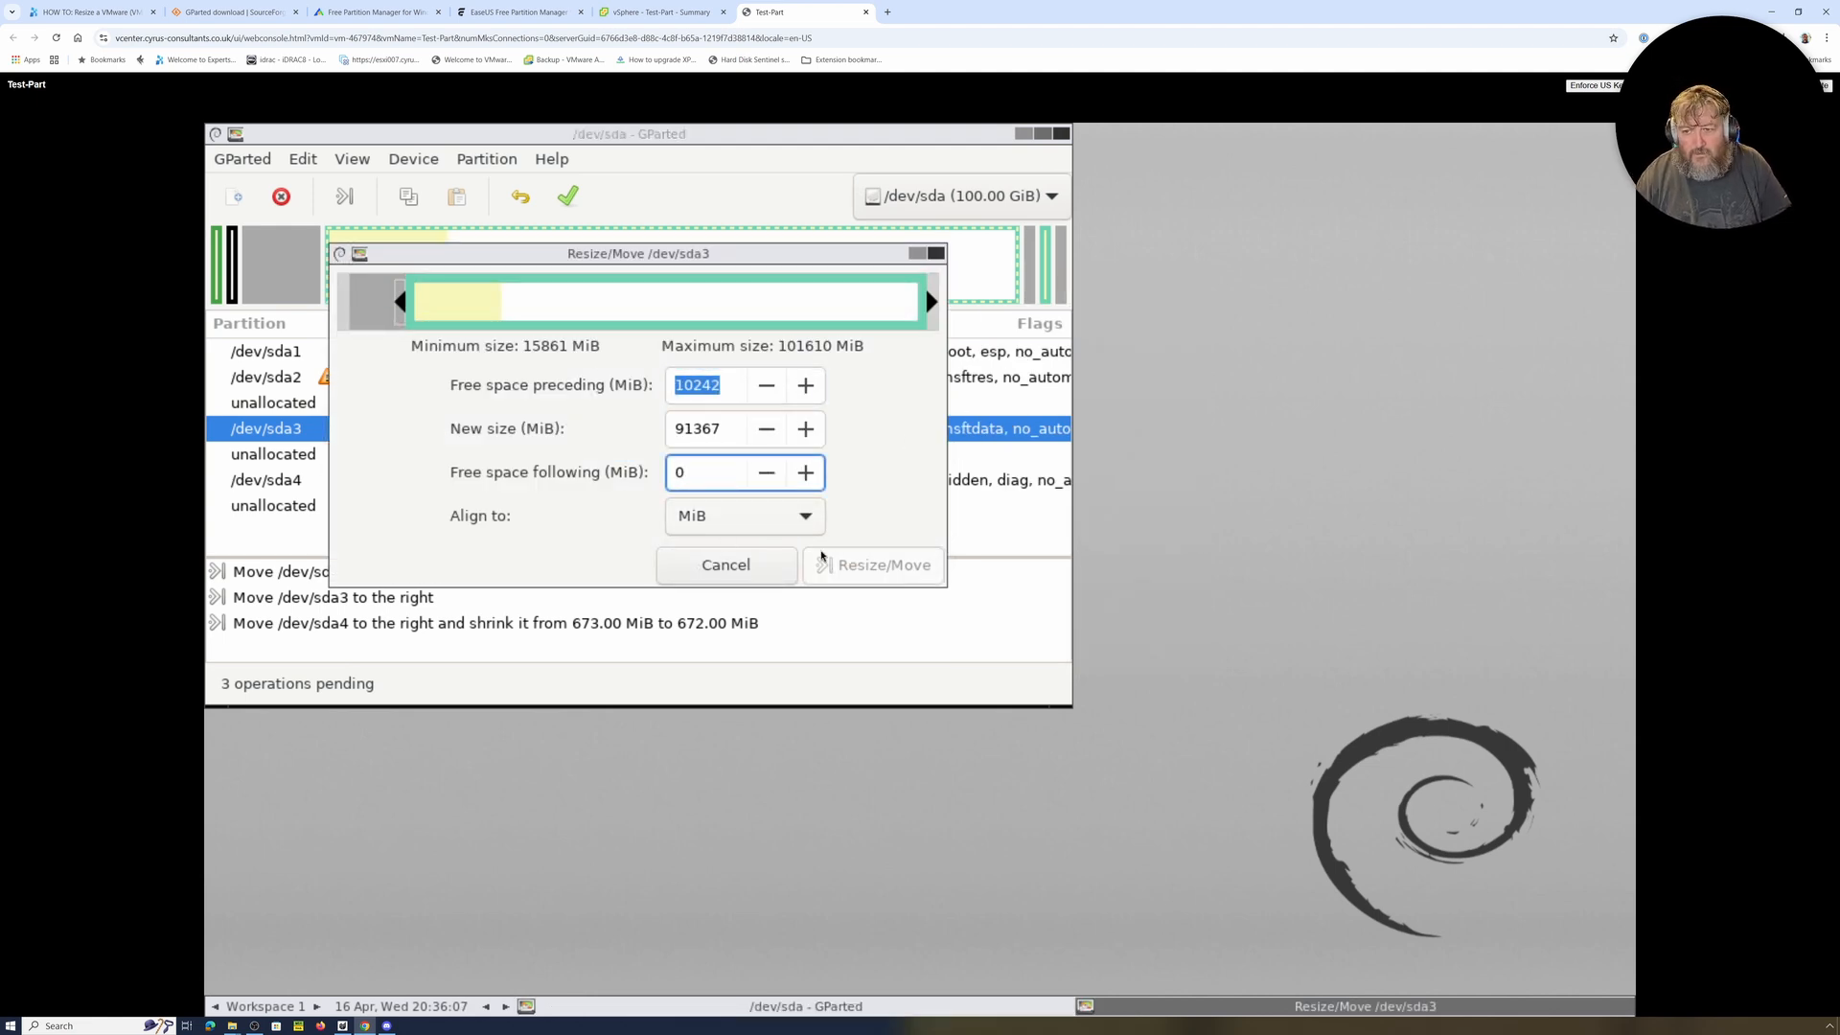
pyautogui.click(728, 526)
pyautogui.click(728, 526)
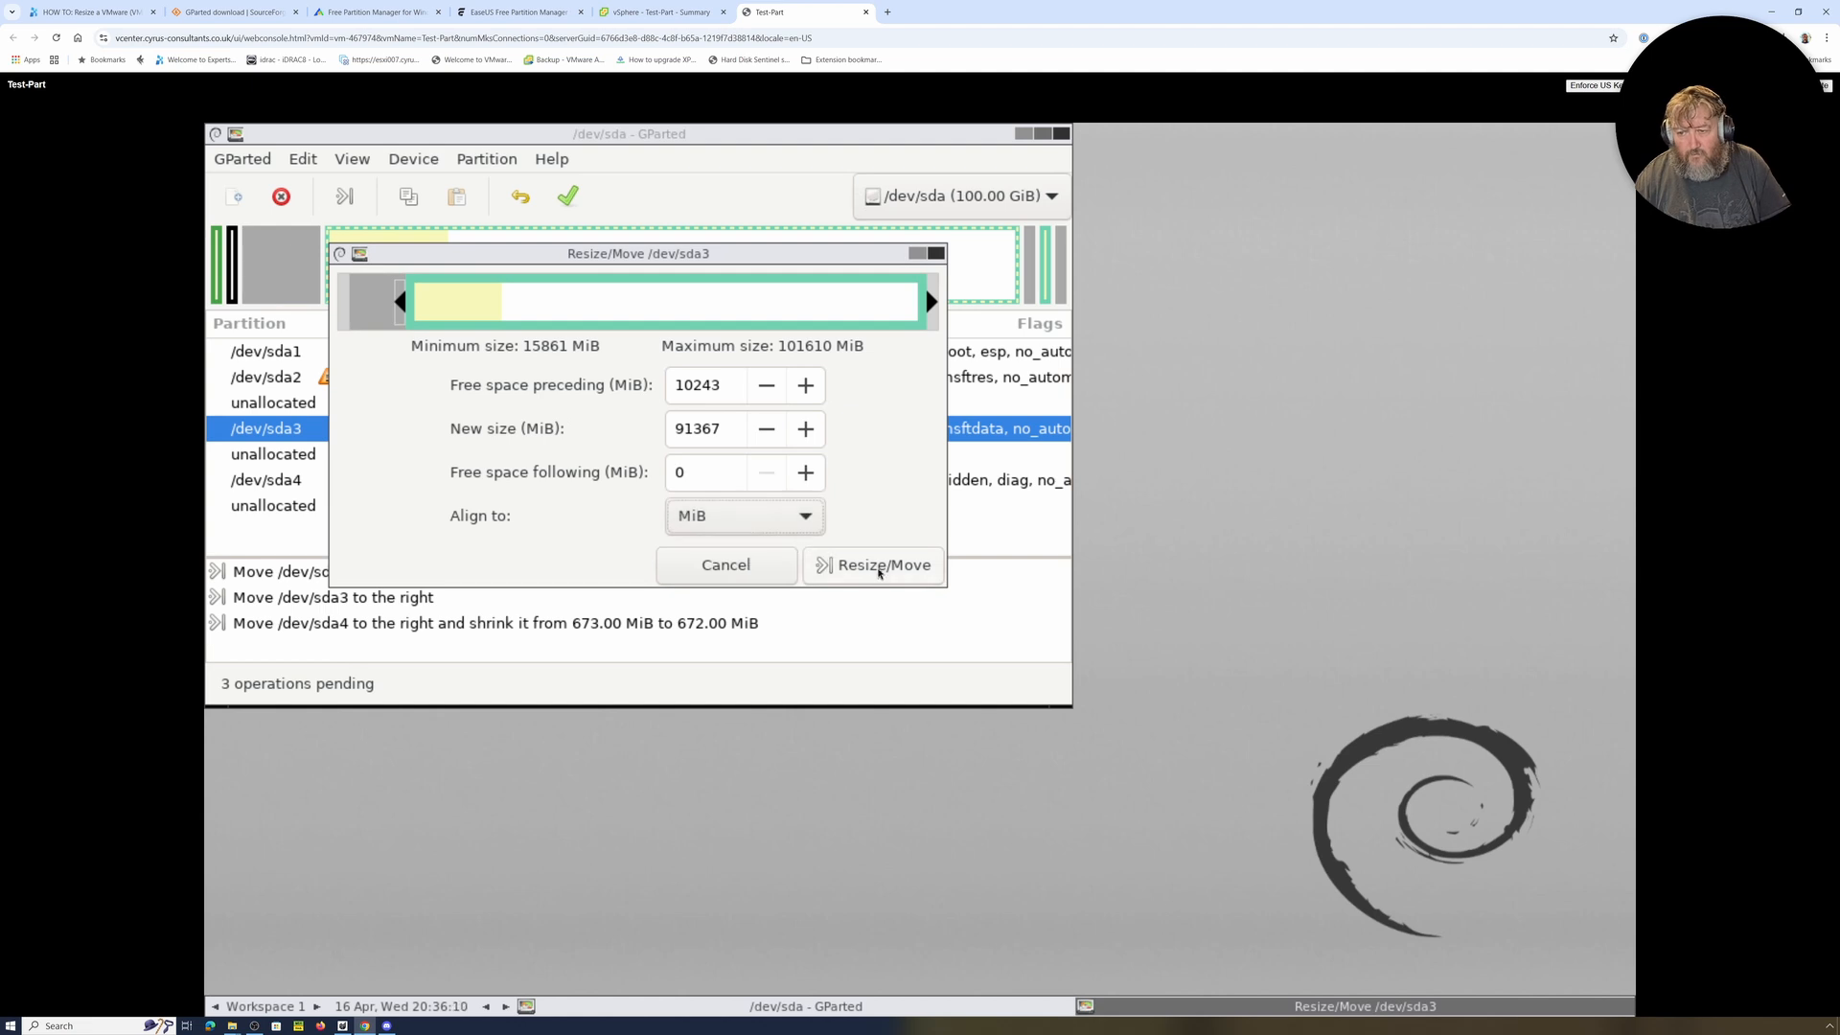
pyautogui.click(878, 567)
pyautogui.click(876, 560)
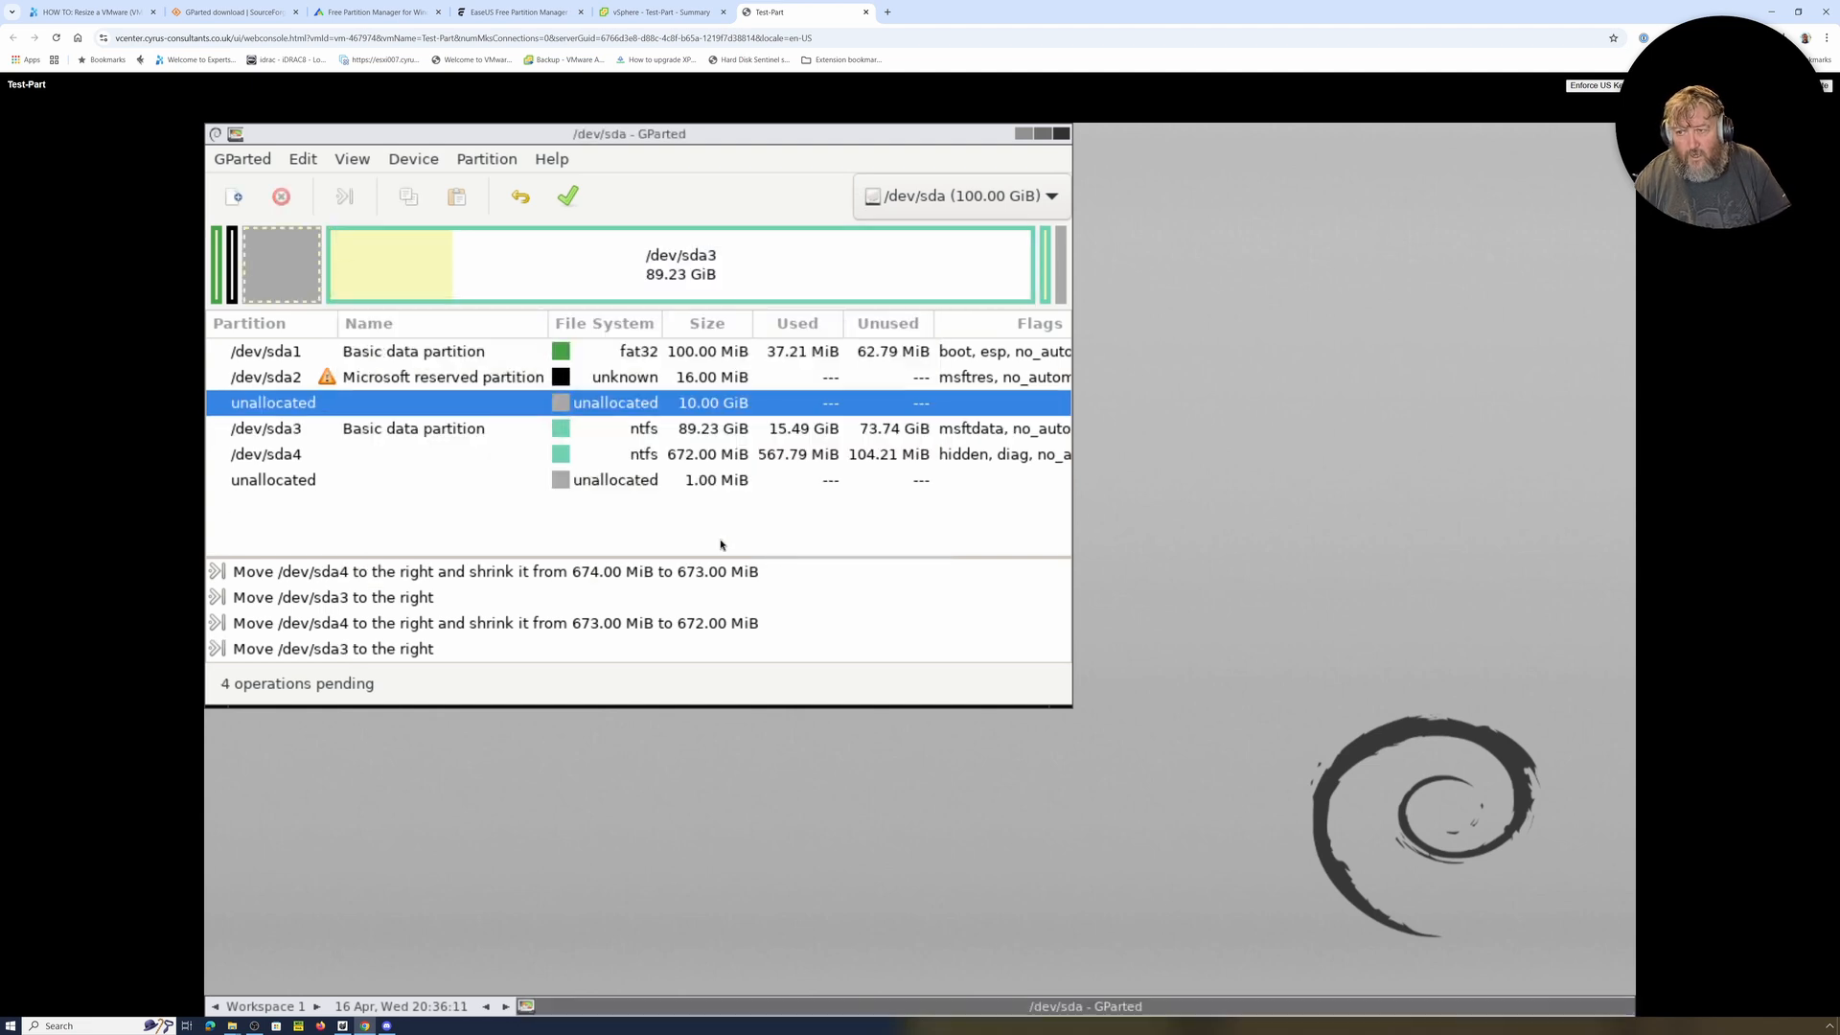
pyautogui.click(1060, 278)
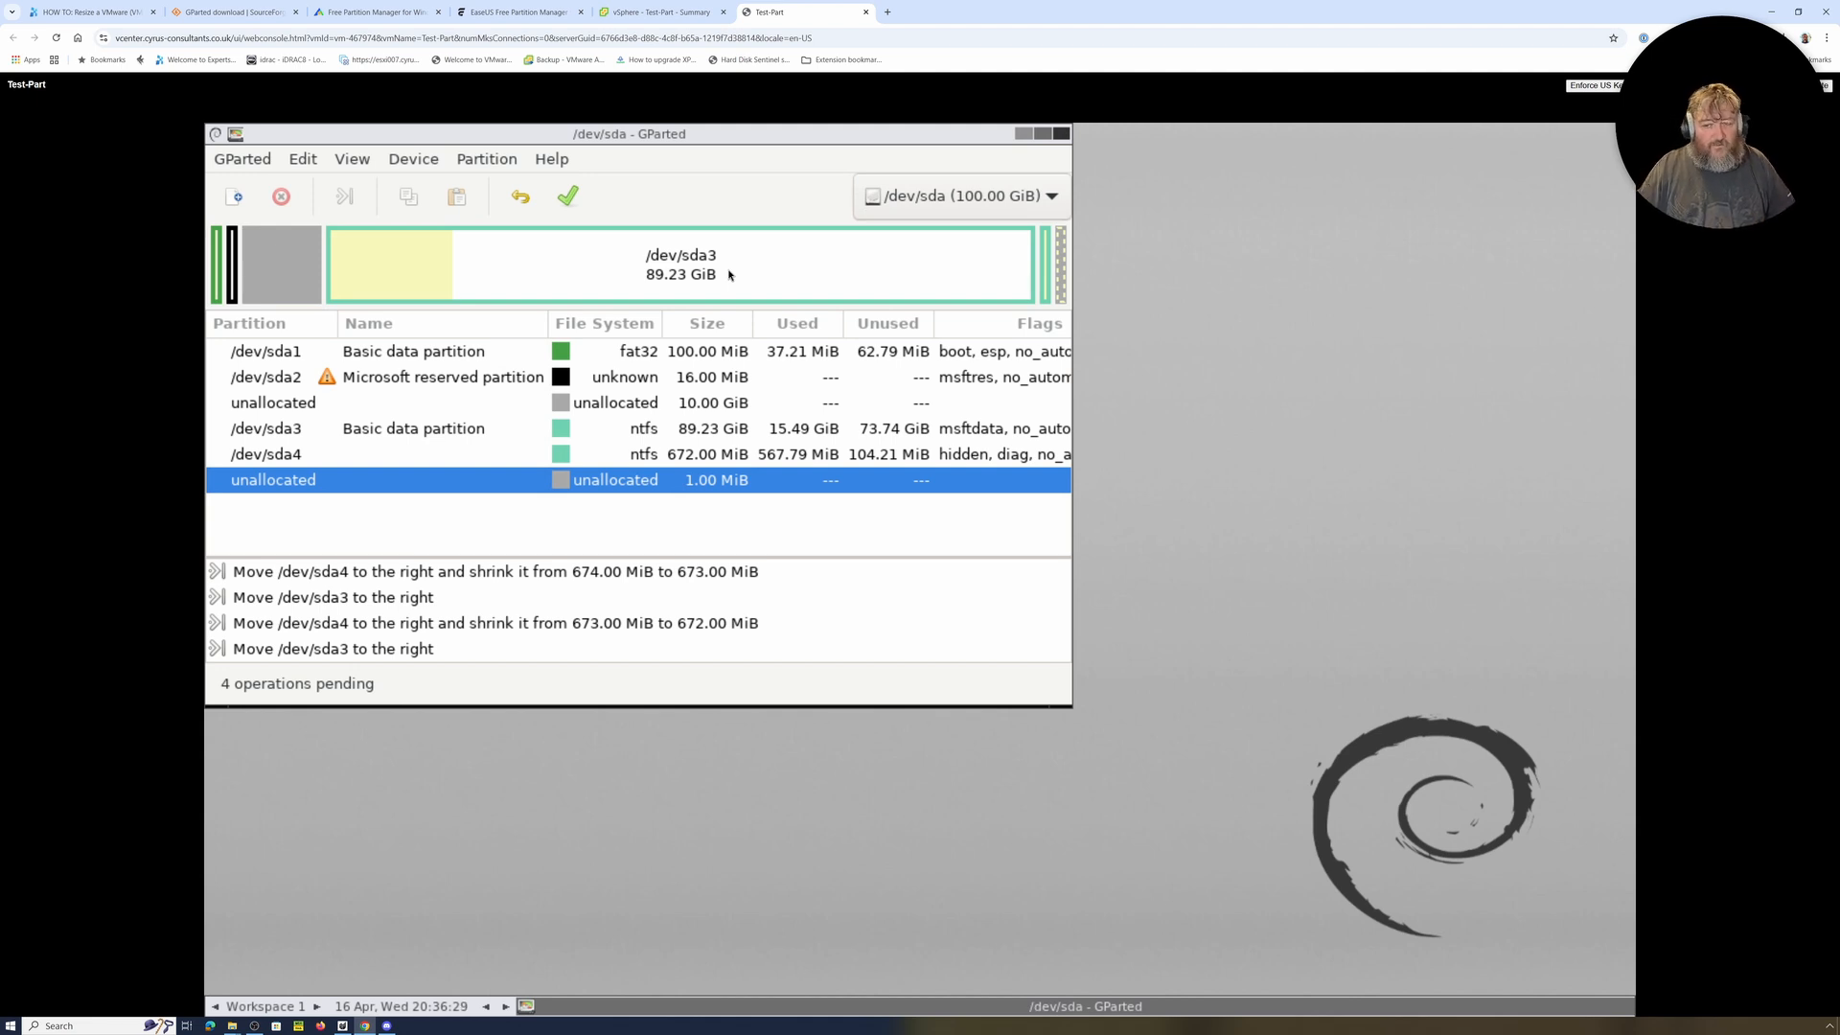
pyautogui.click(611, 266)
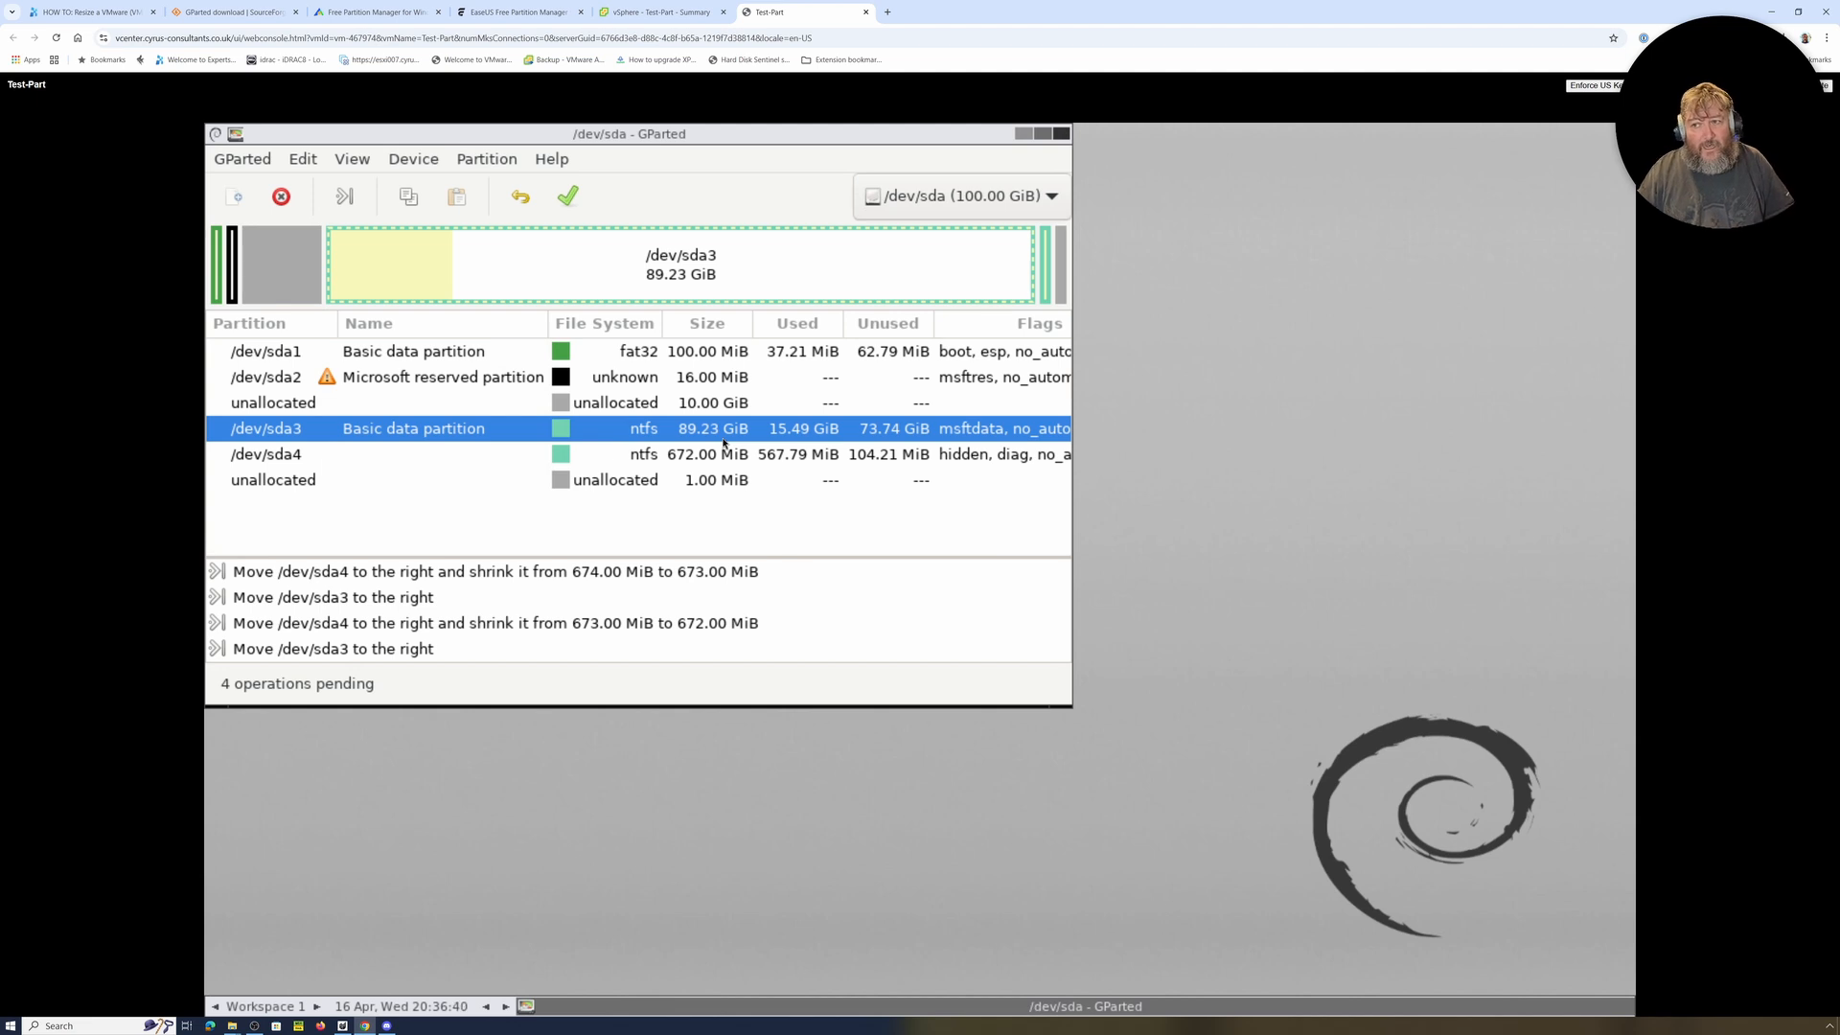
pyautogui.click(1048, 293)
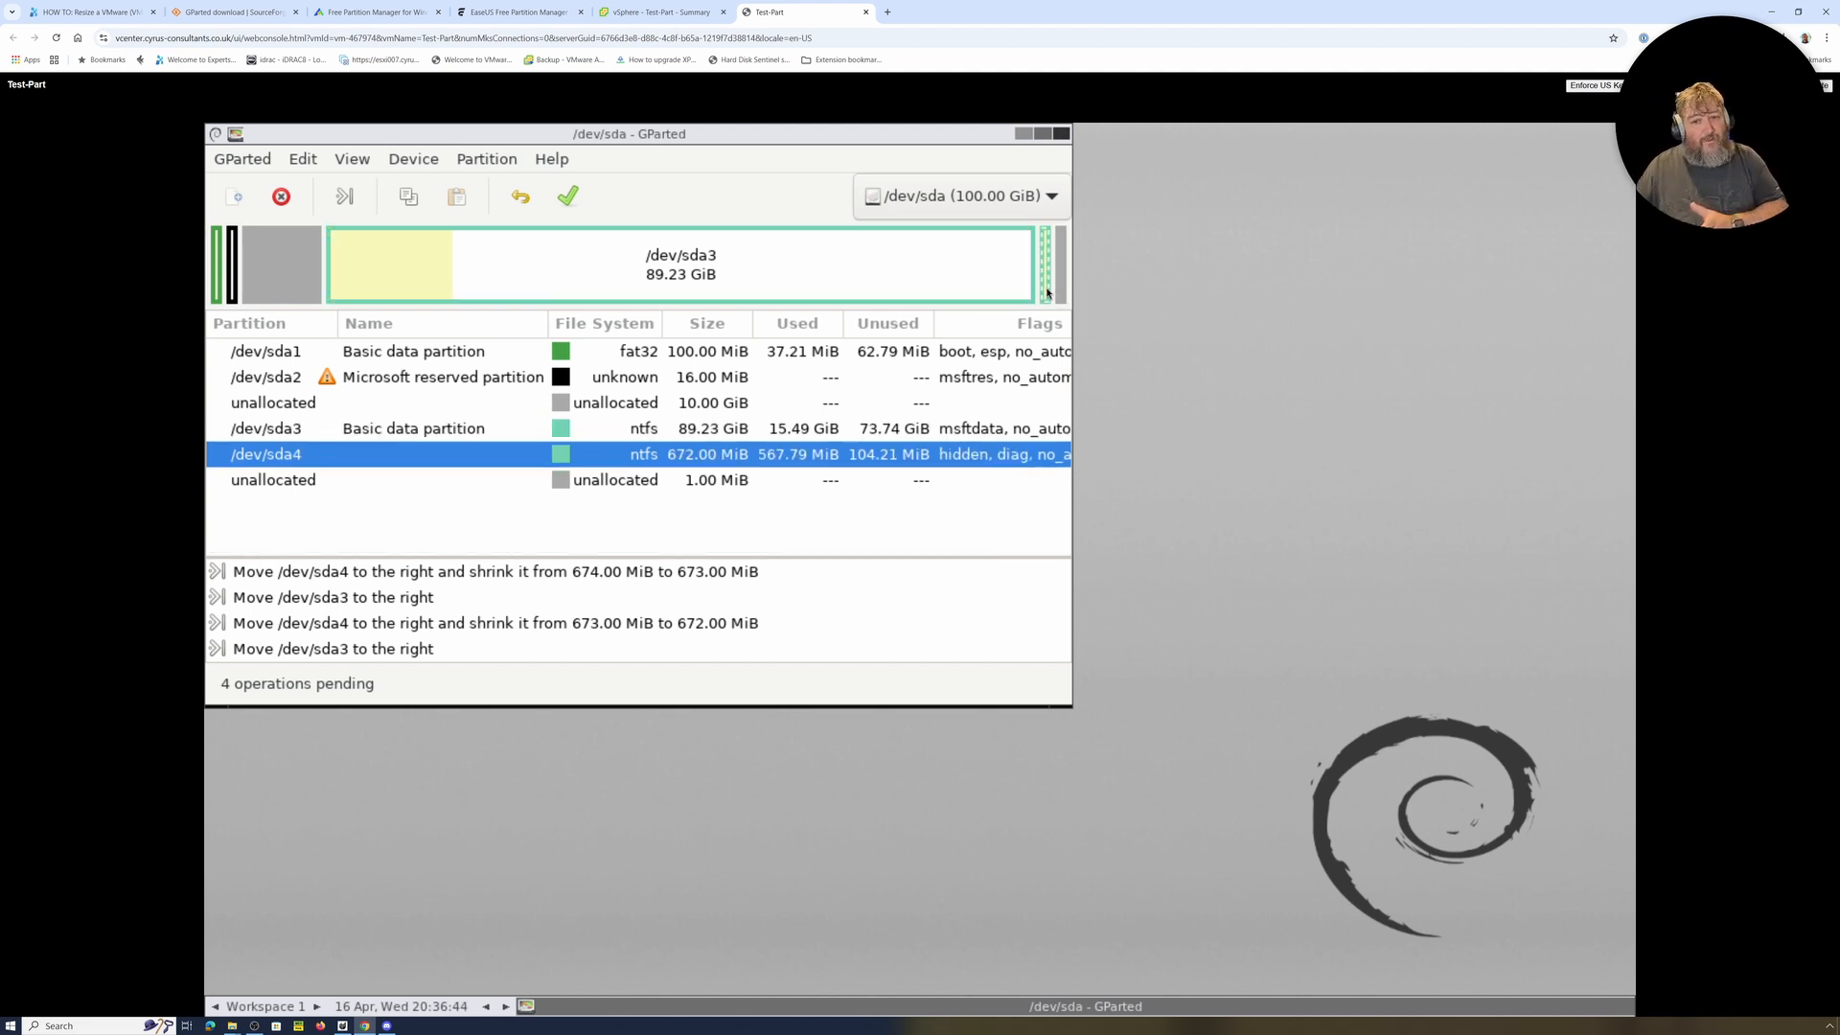
pyautogui.rightClick(1047, 292)
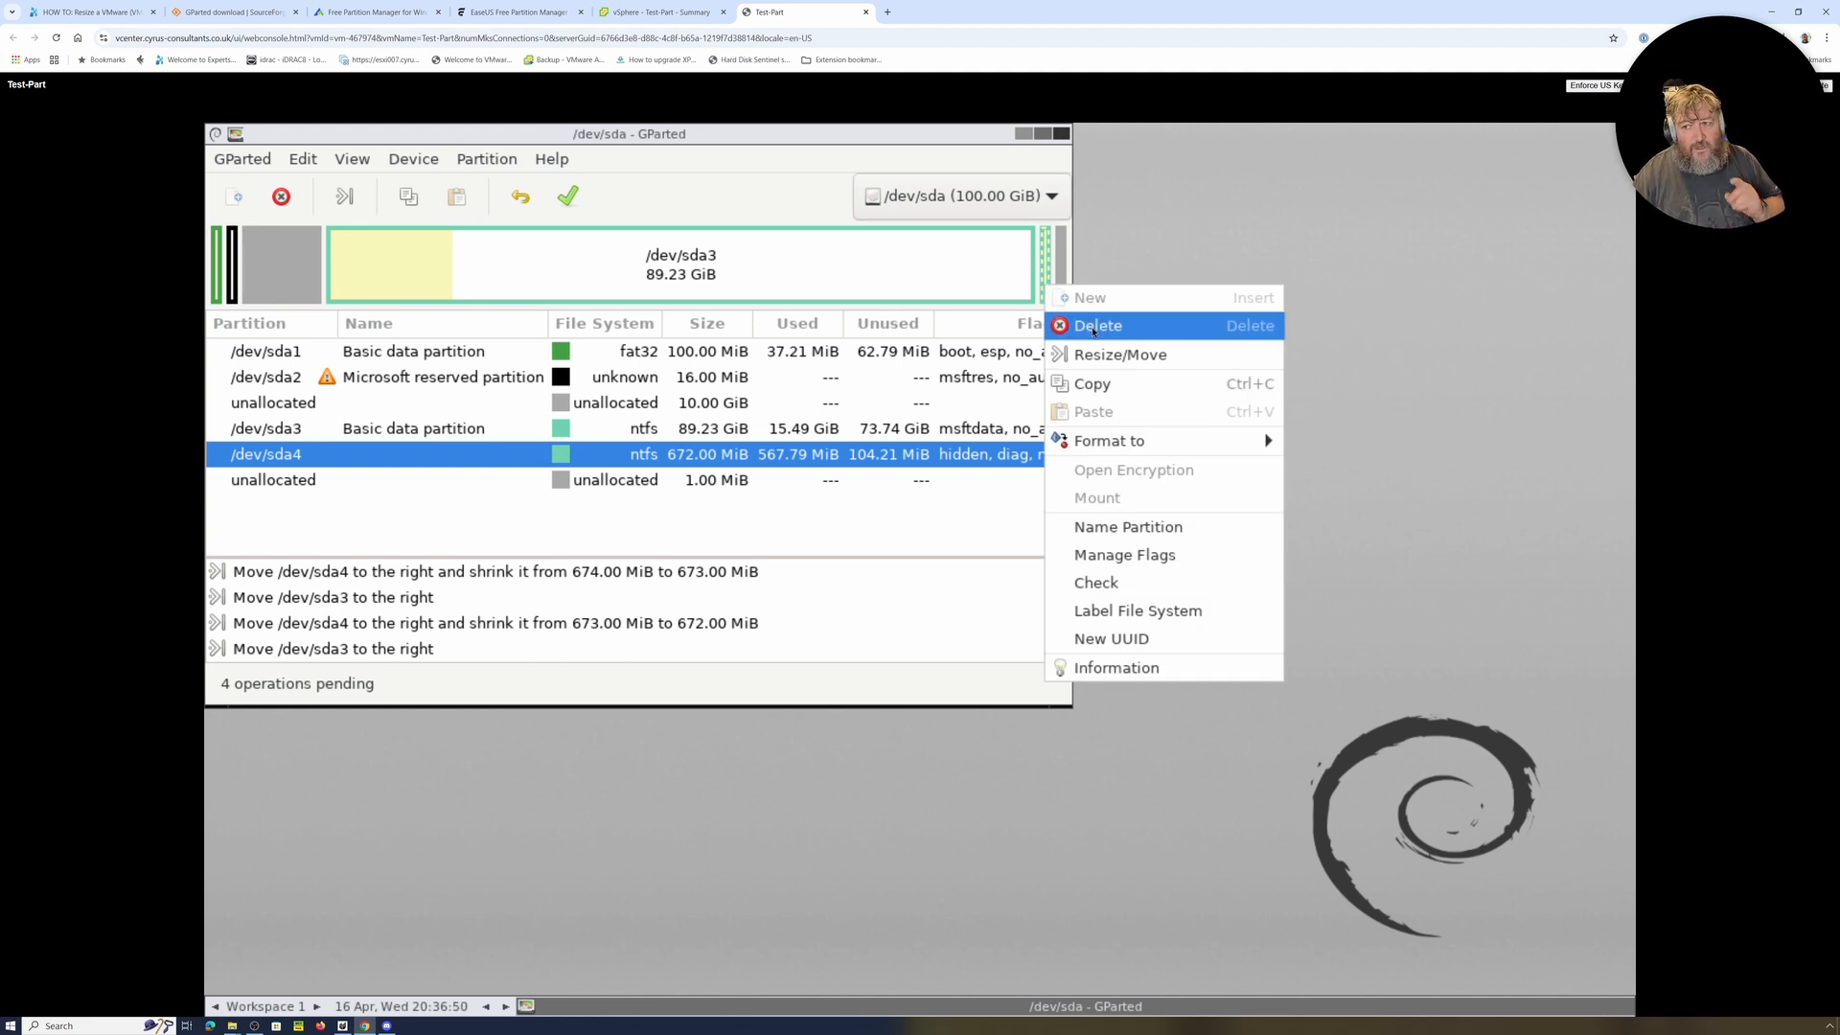
pyautogui.click(1155, 261)
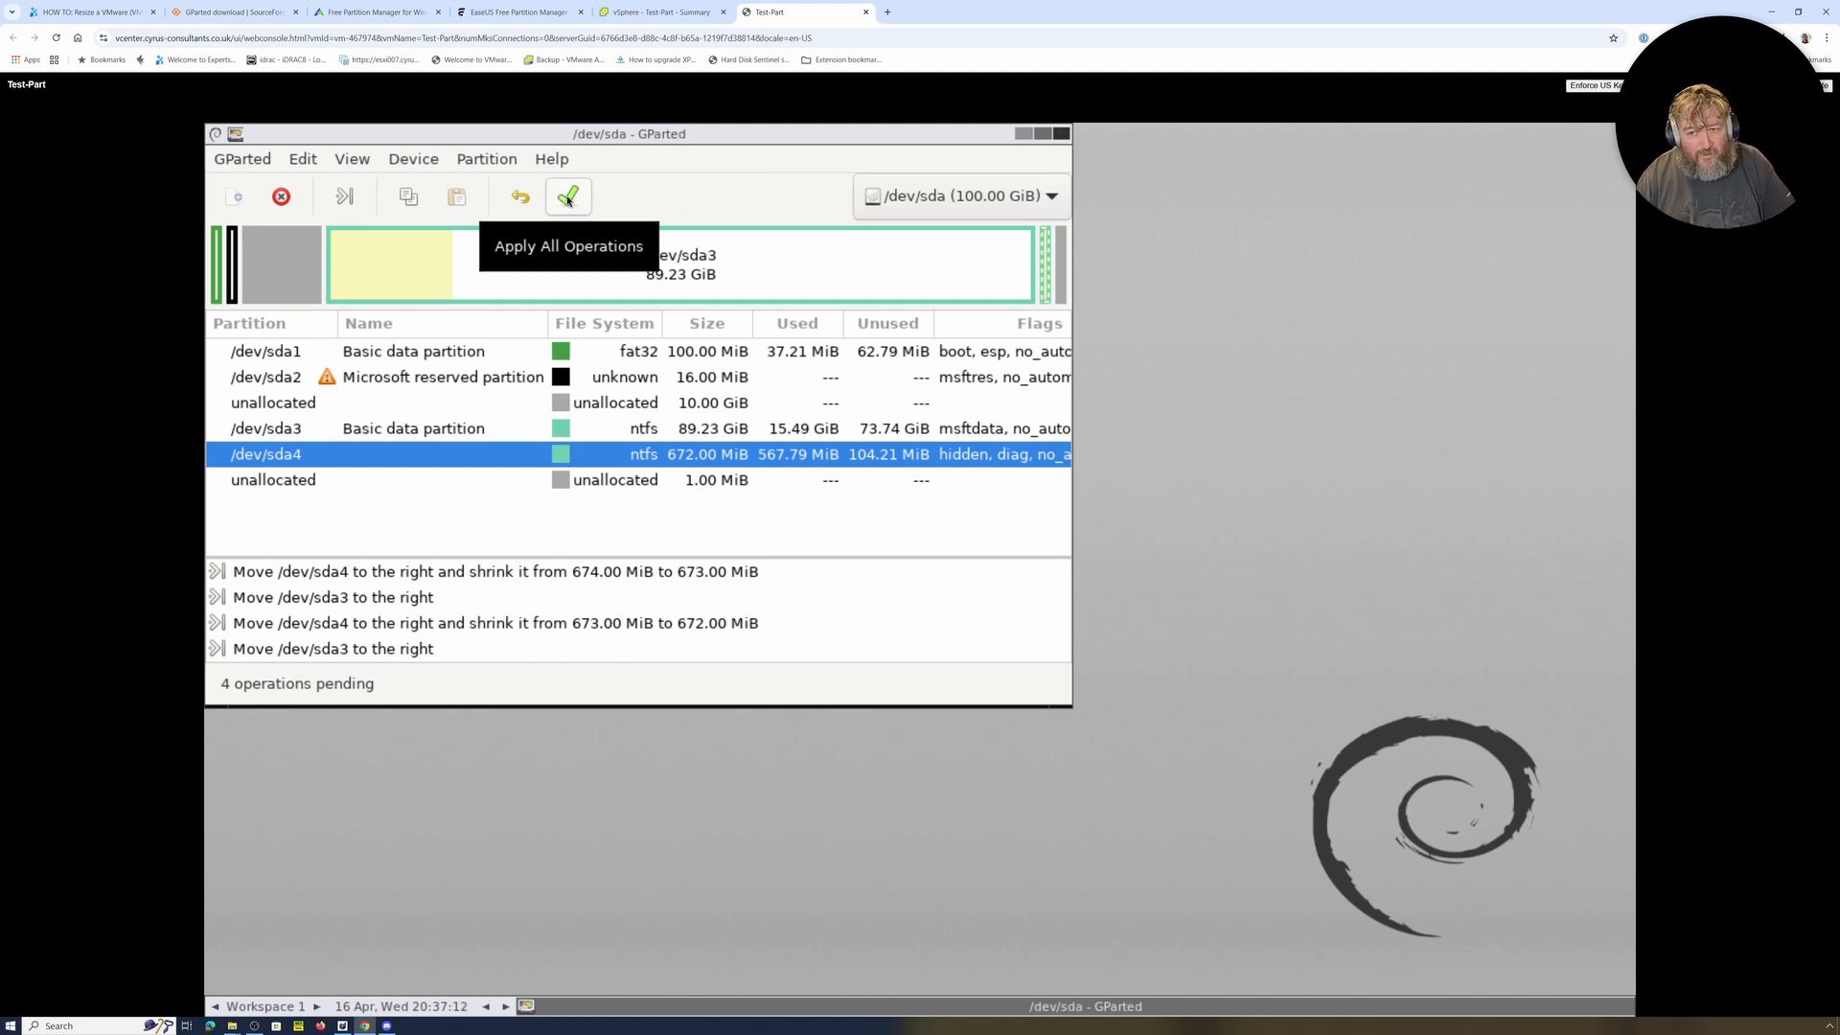
# Apply all pending partition operations to /dev/sda and close the progress report once they are completed
pyautogui.click(568, 197)
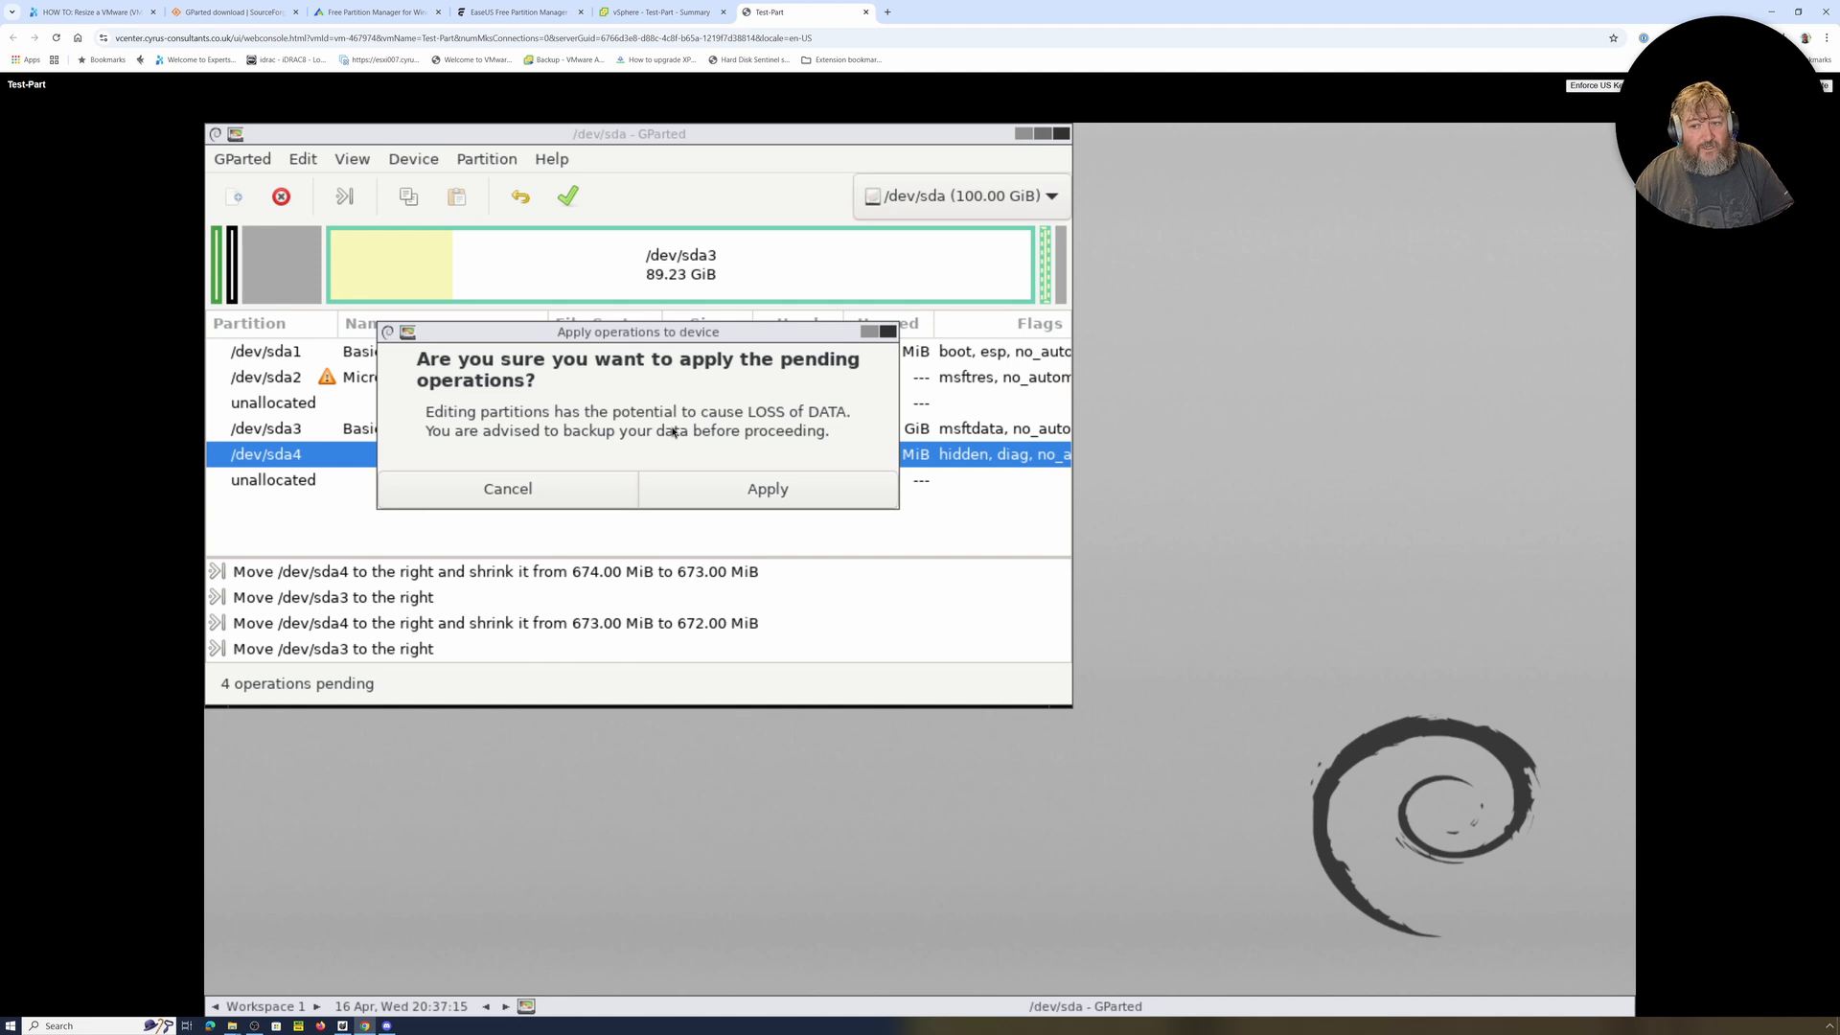
pyautogui.click(771, 493)
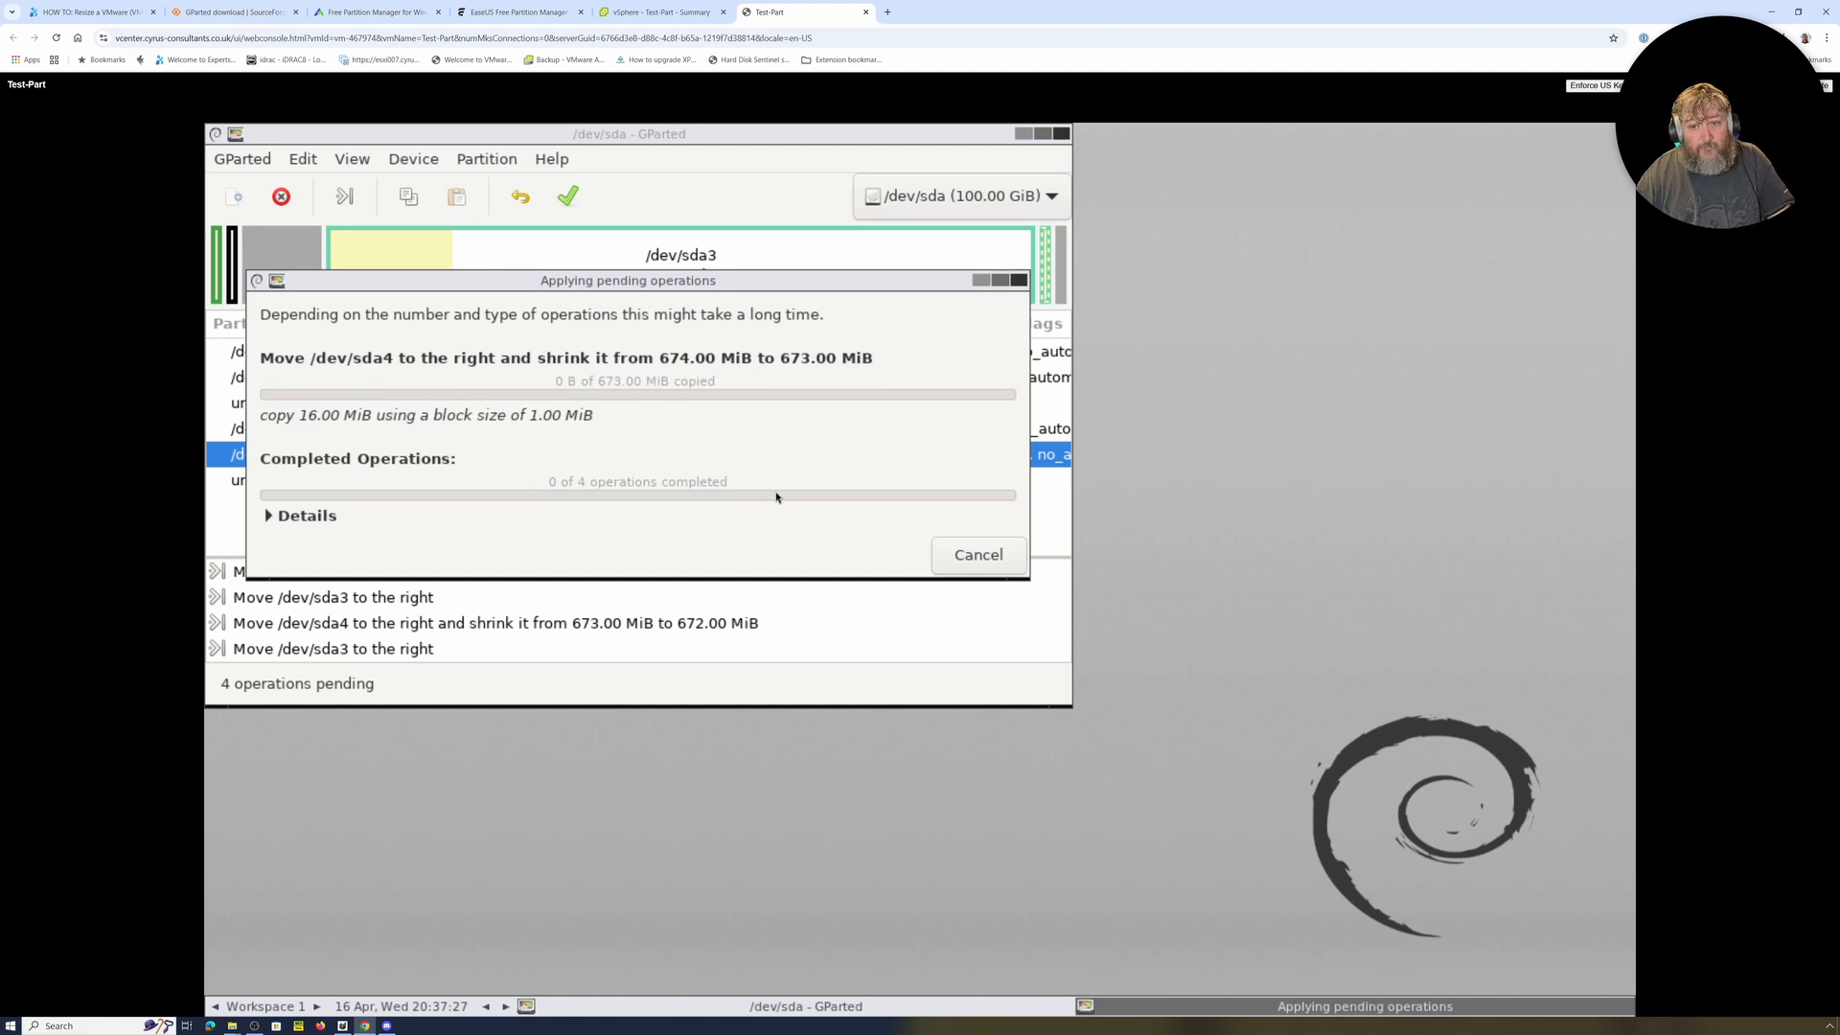
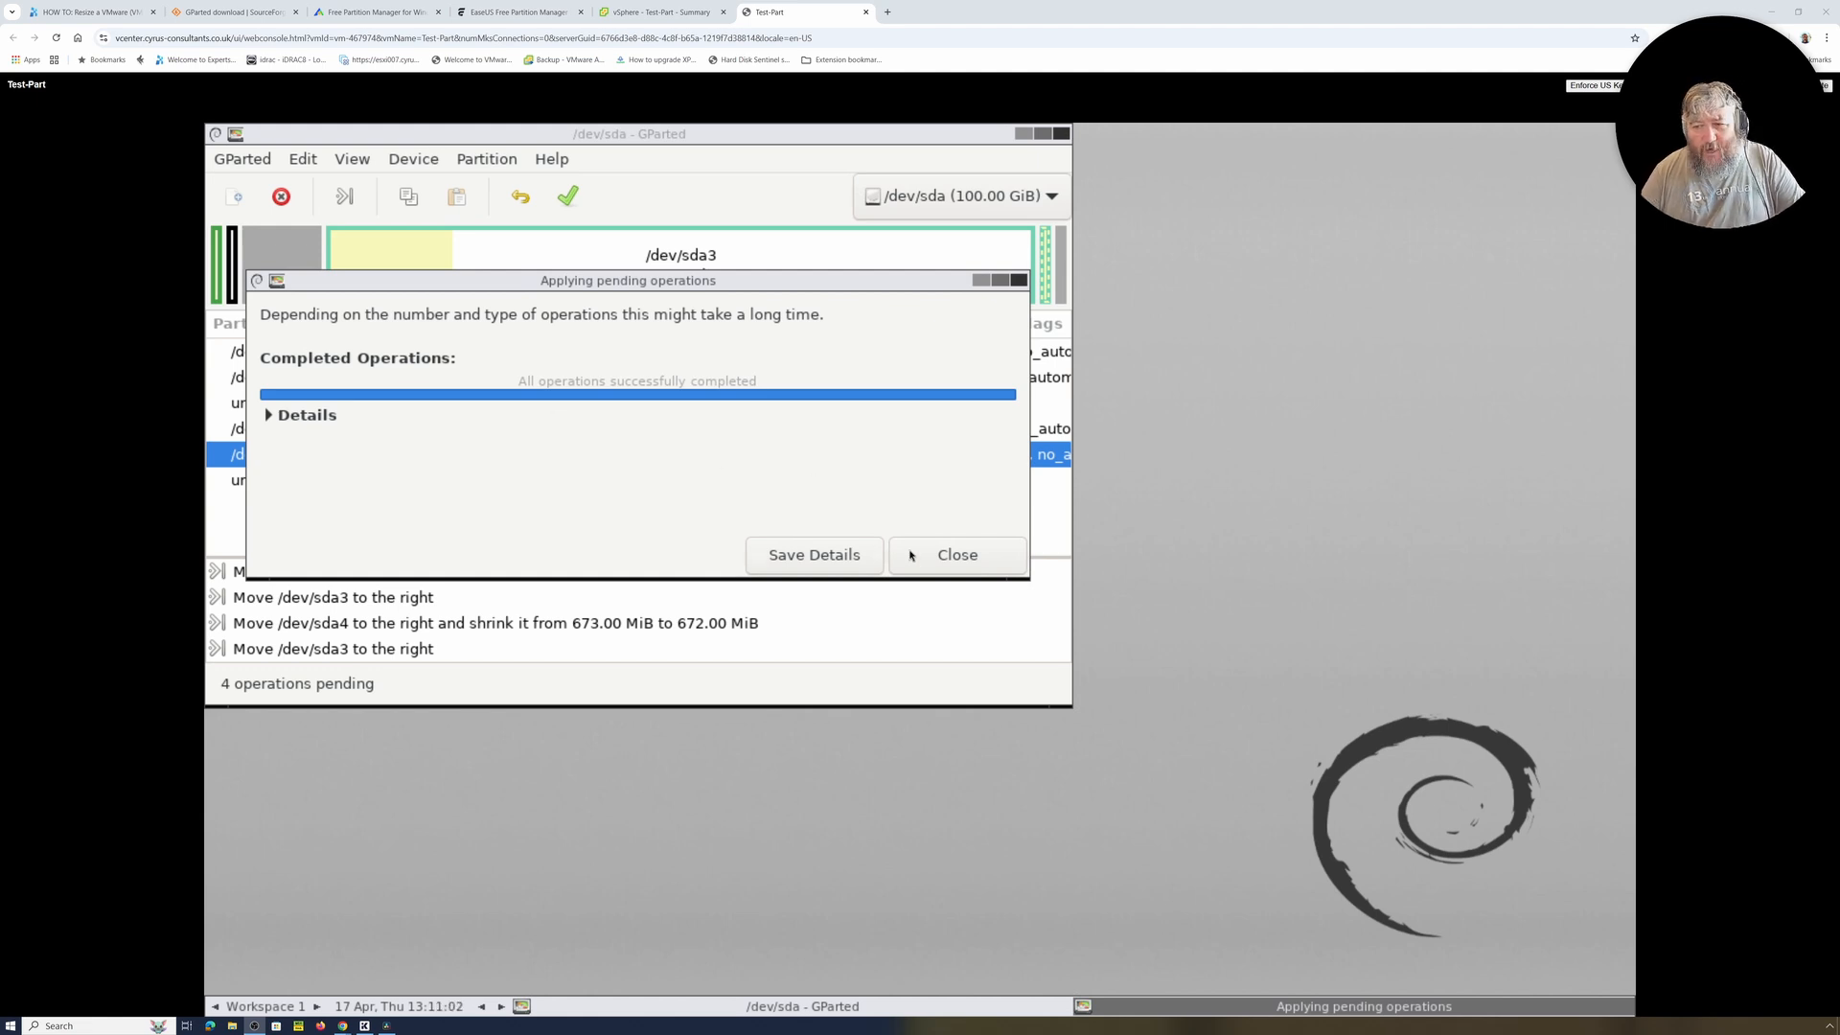
pyautogui.click(954, 558)
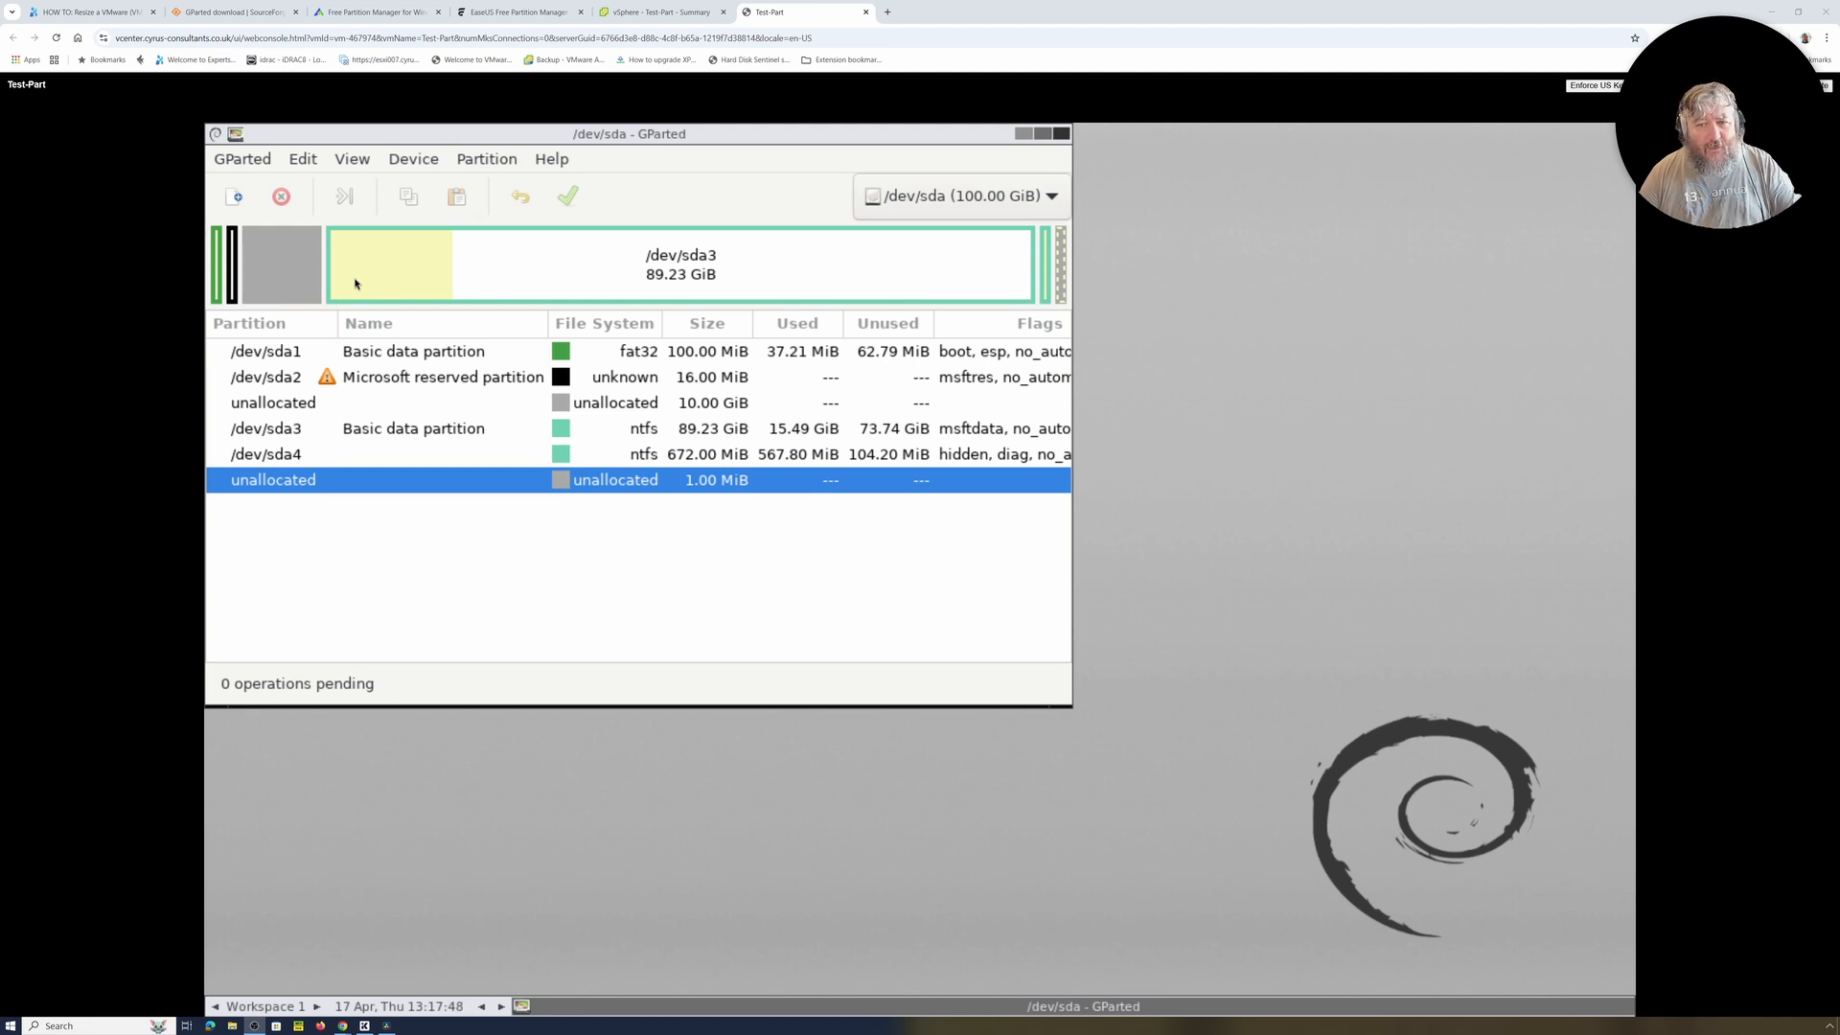
# Grow /dev/sda3 into the preceding unallocated space by setting free space preceding to 0 MiB and new size to 101610 MiB, and queue the operation
pyautogui.click(281, 273)
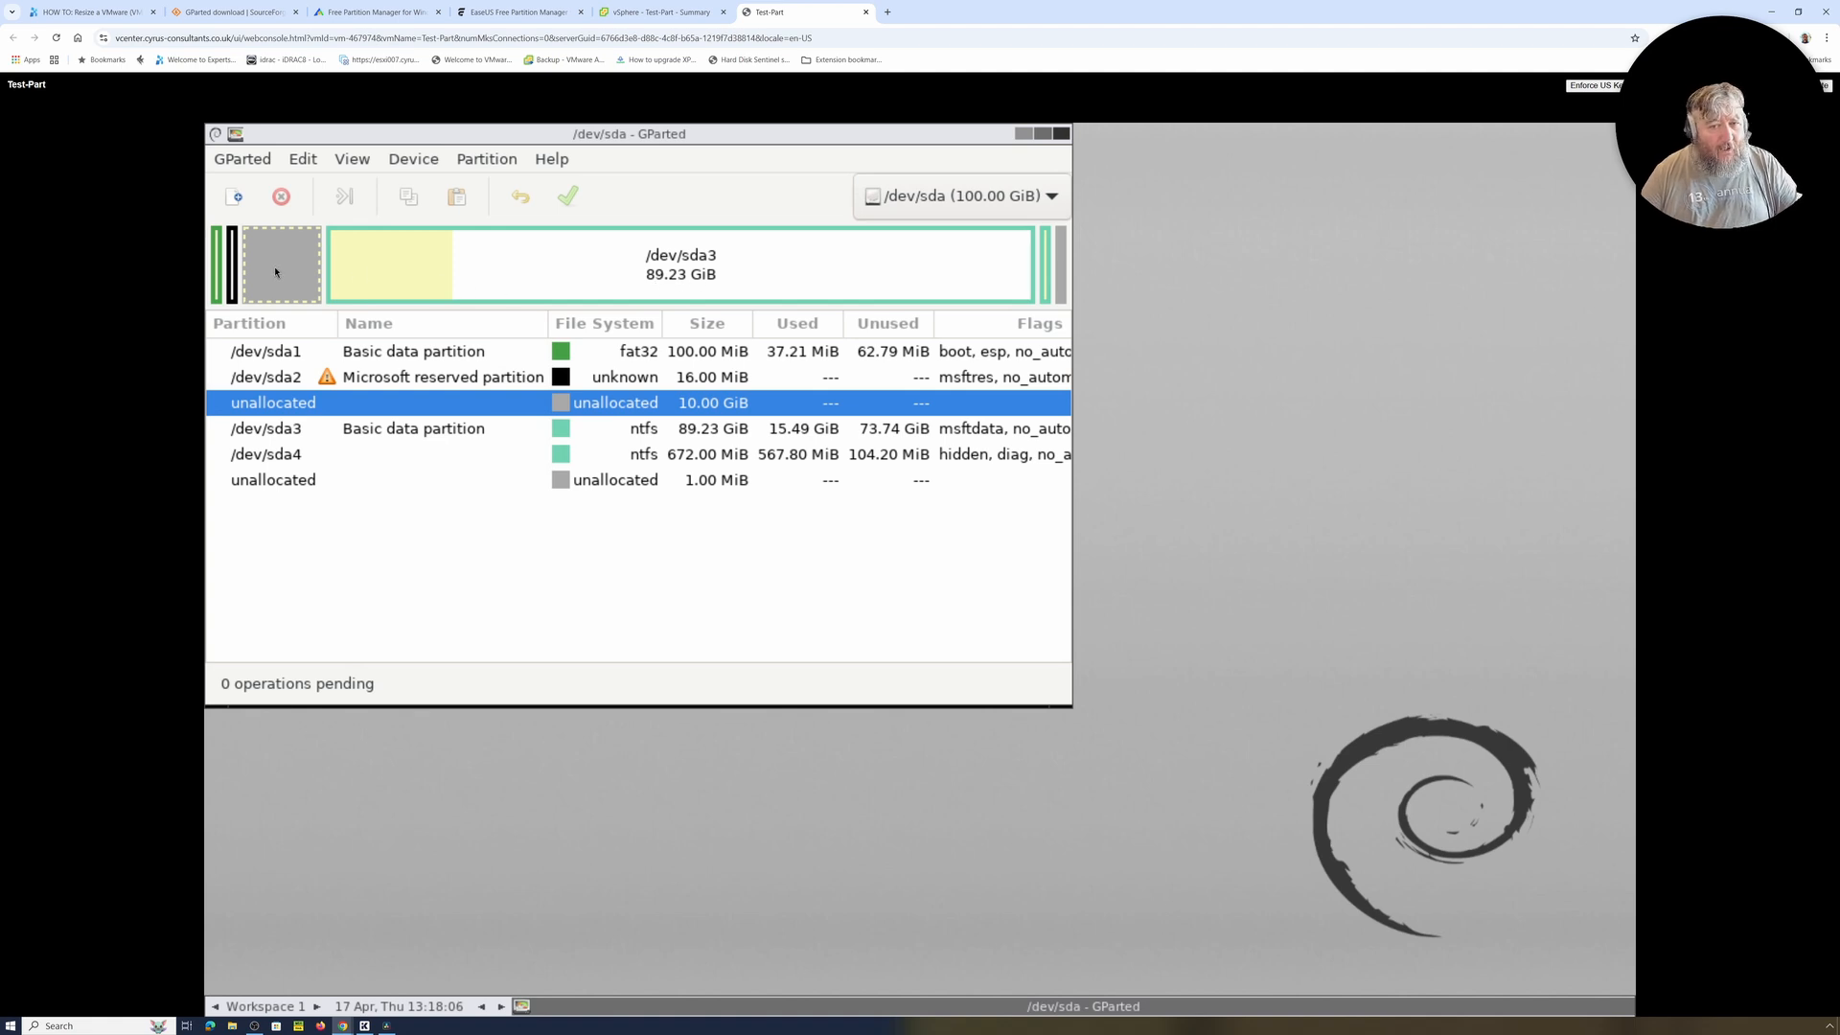
pyautogui.click(662, 281)
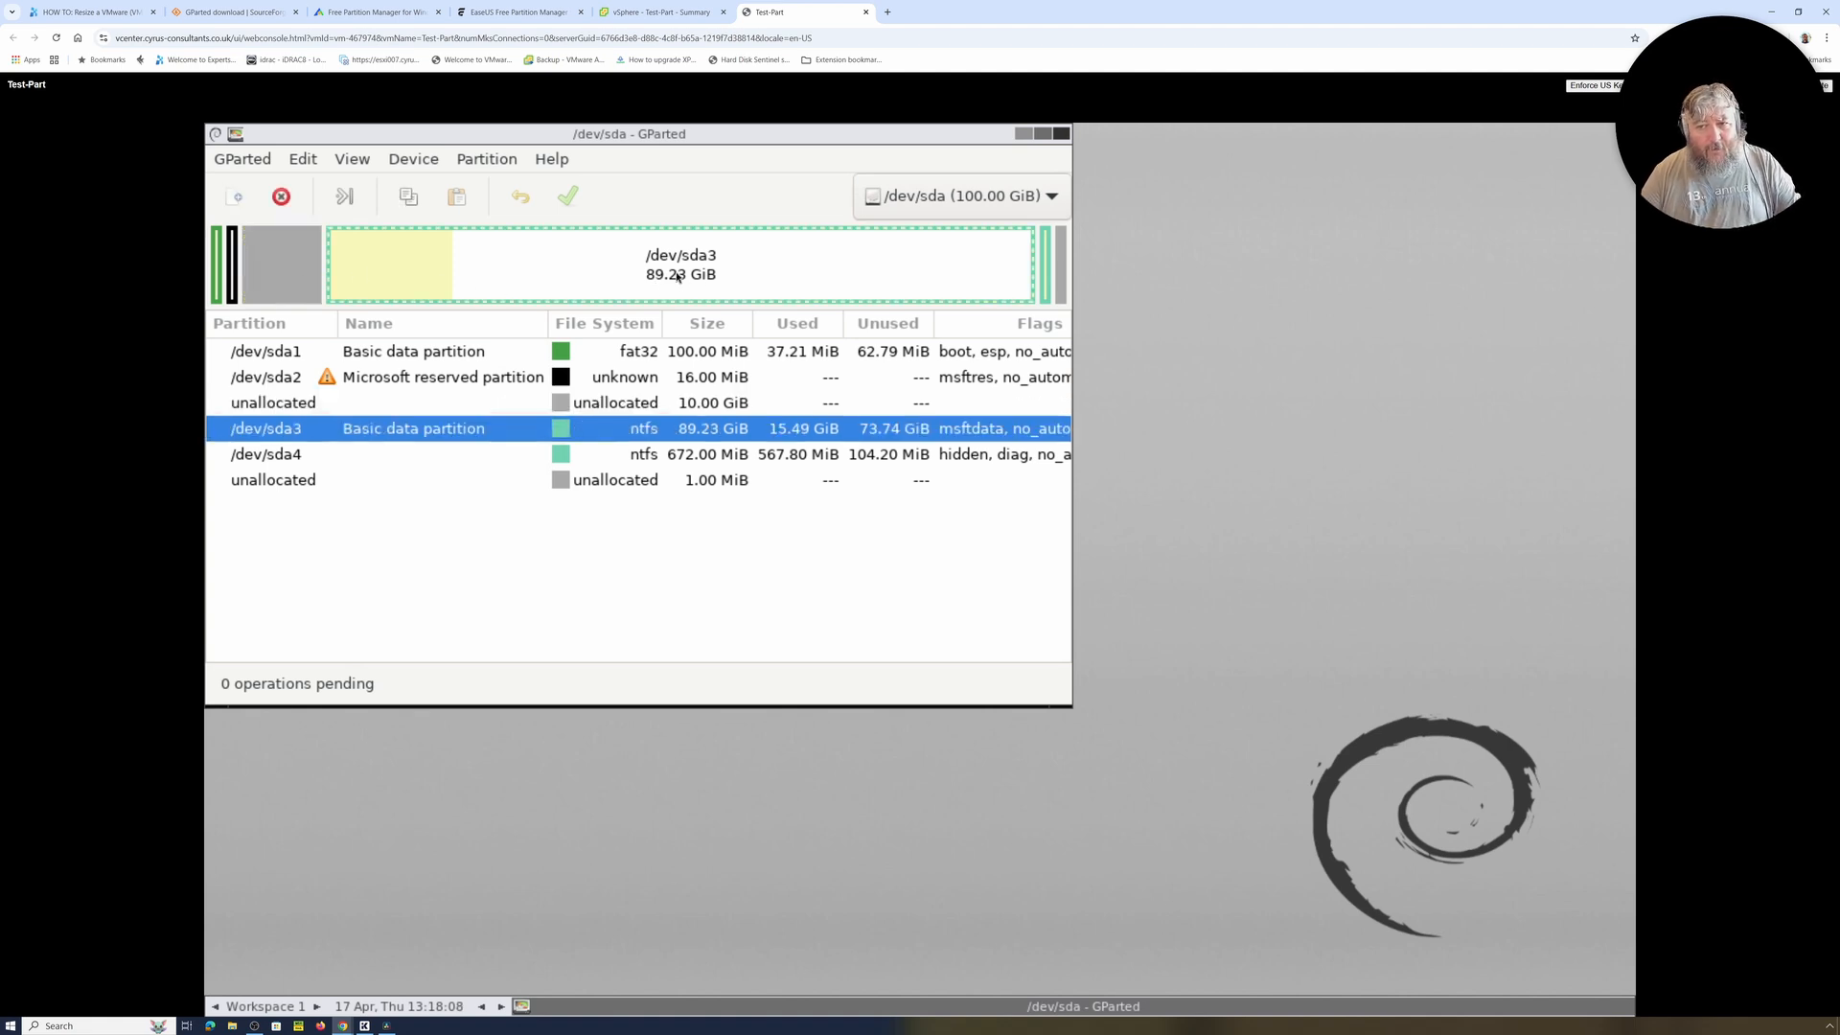
pyautogui.rightClick(591, 273)
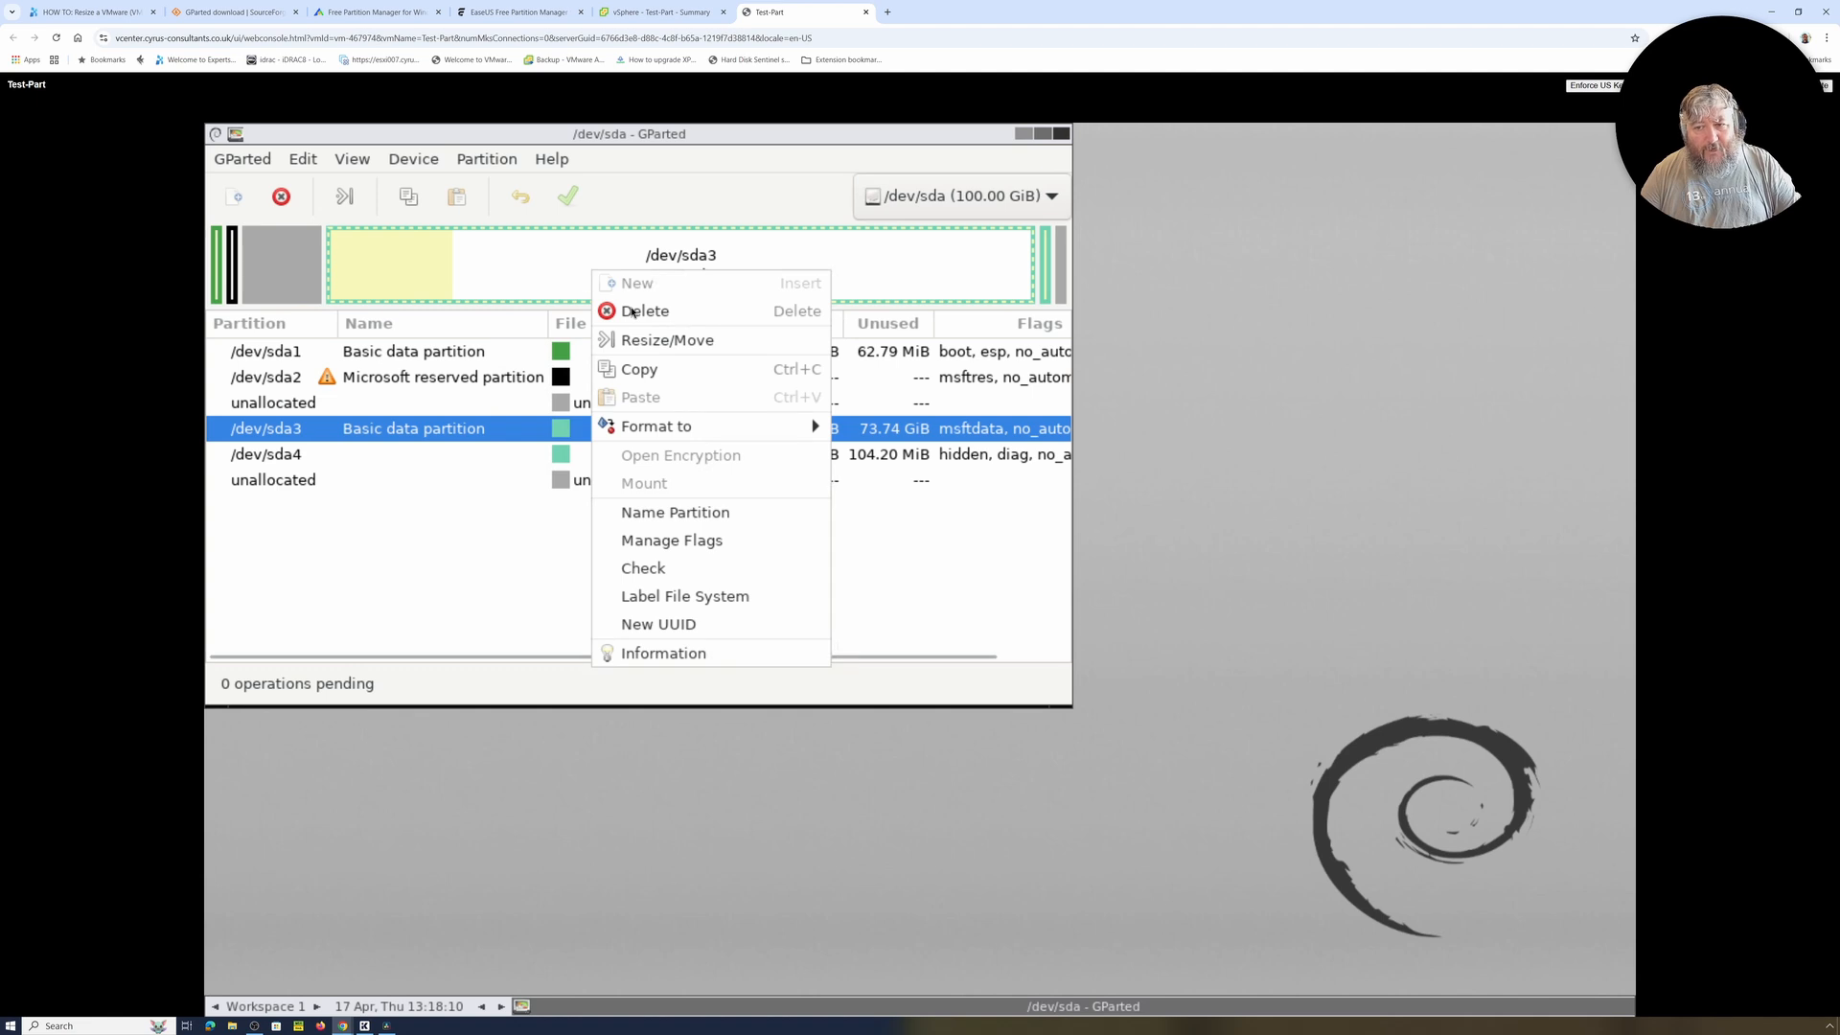
pyautogui.click(636, 341)
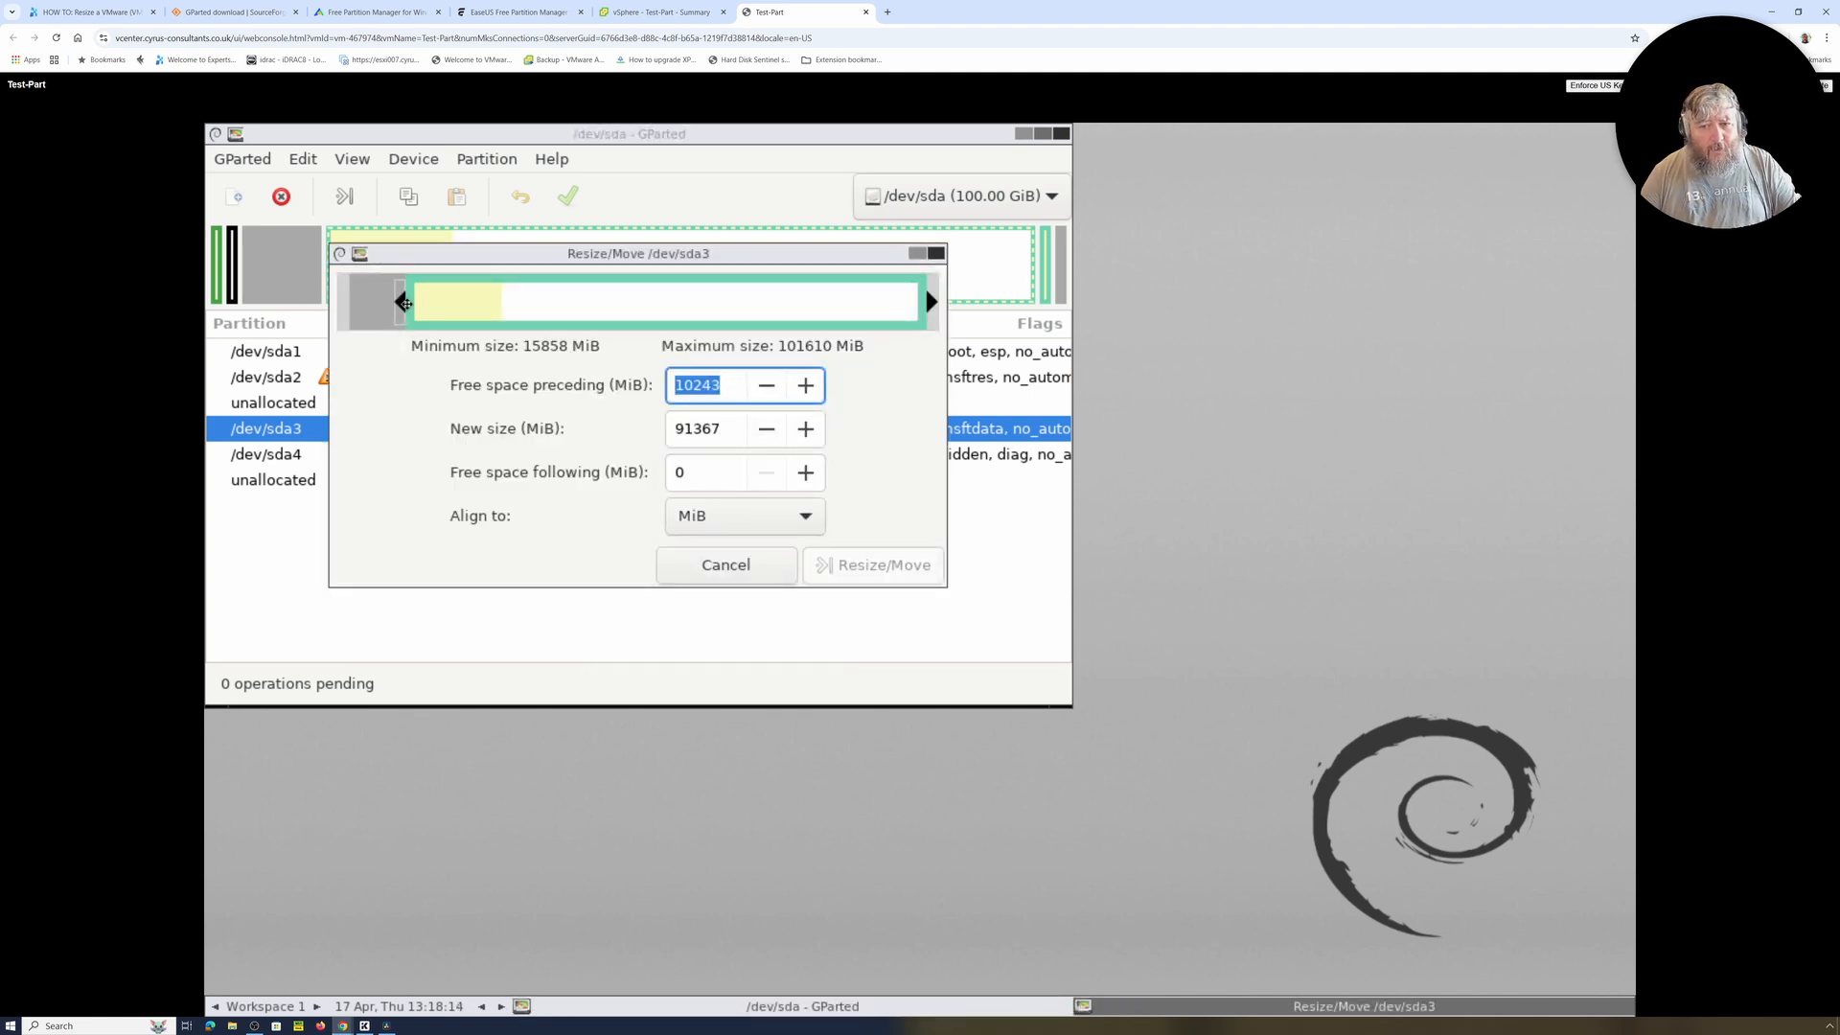
pyautogui.moveTo(403, 304); pyautogui.dragTo(340, 307)
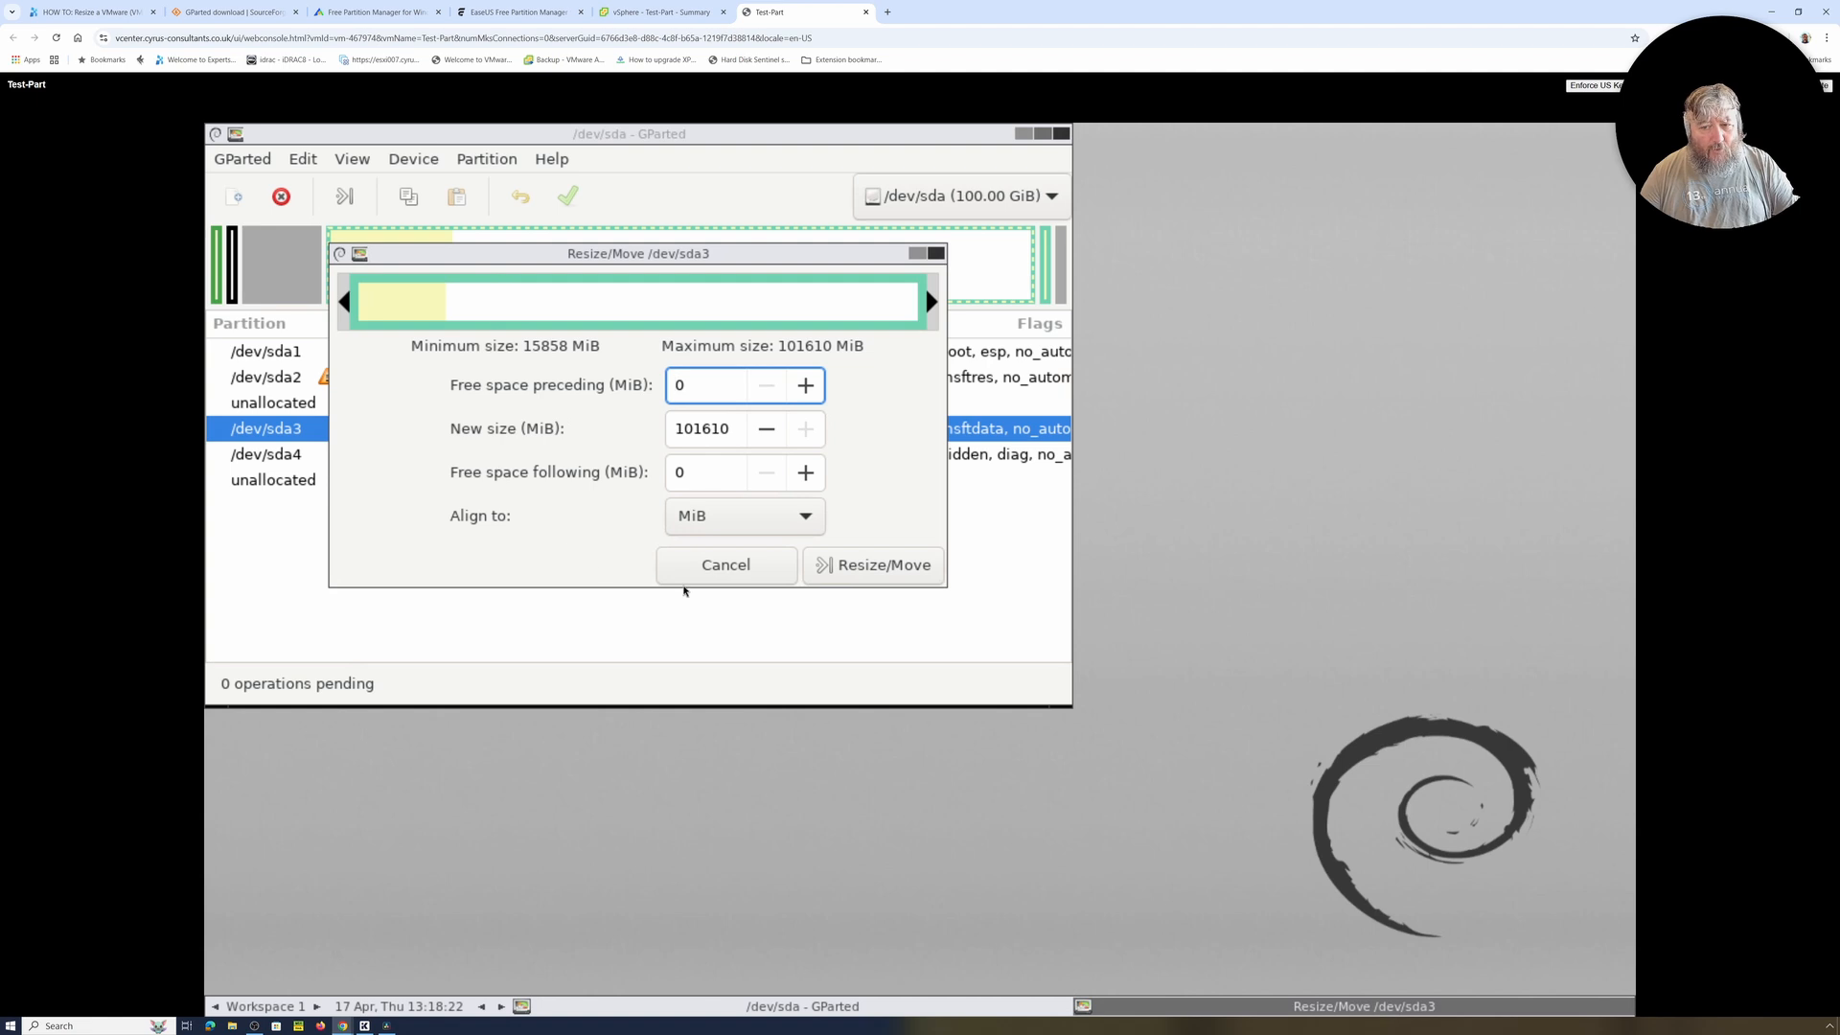
pyautogui.click(859, 567)
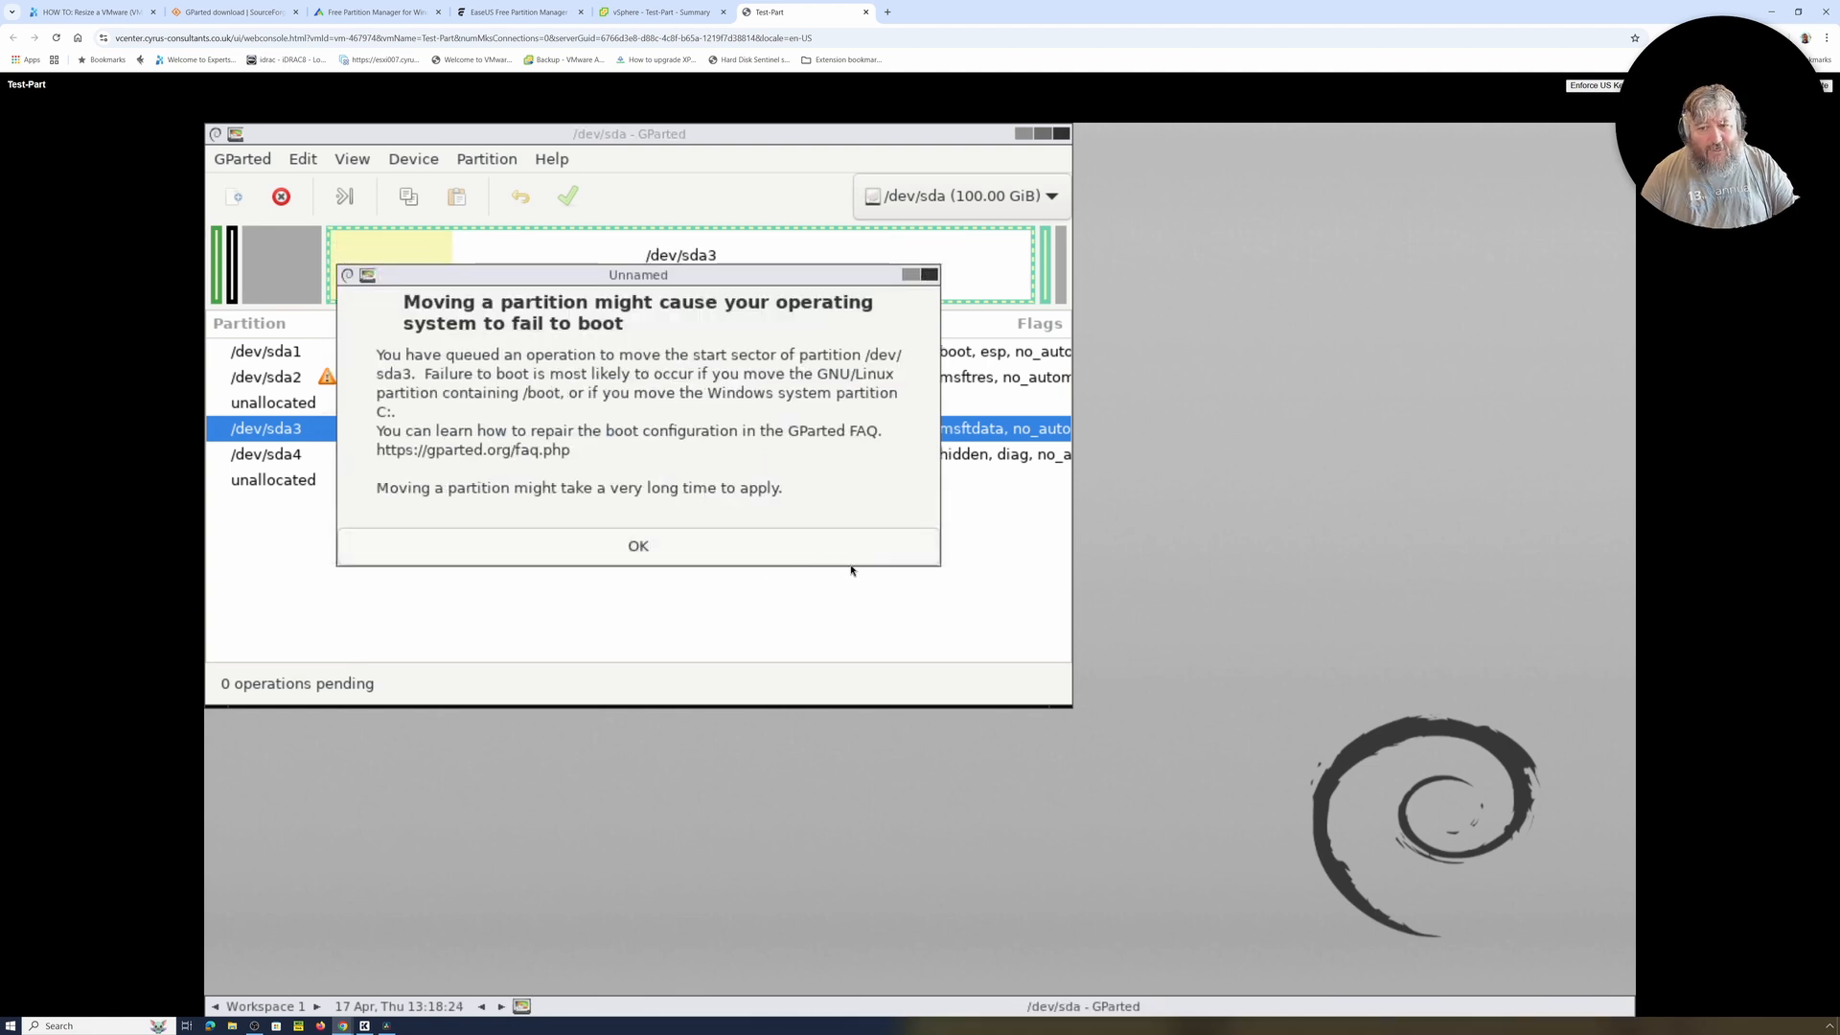
pyautogui.click(647, 549)
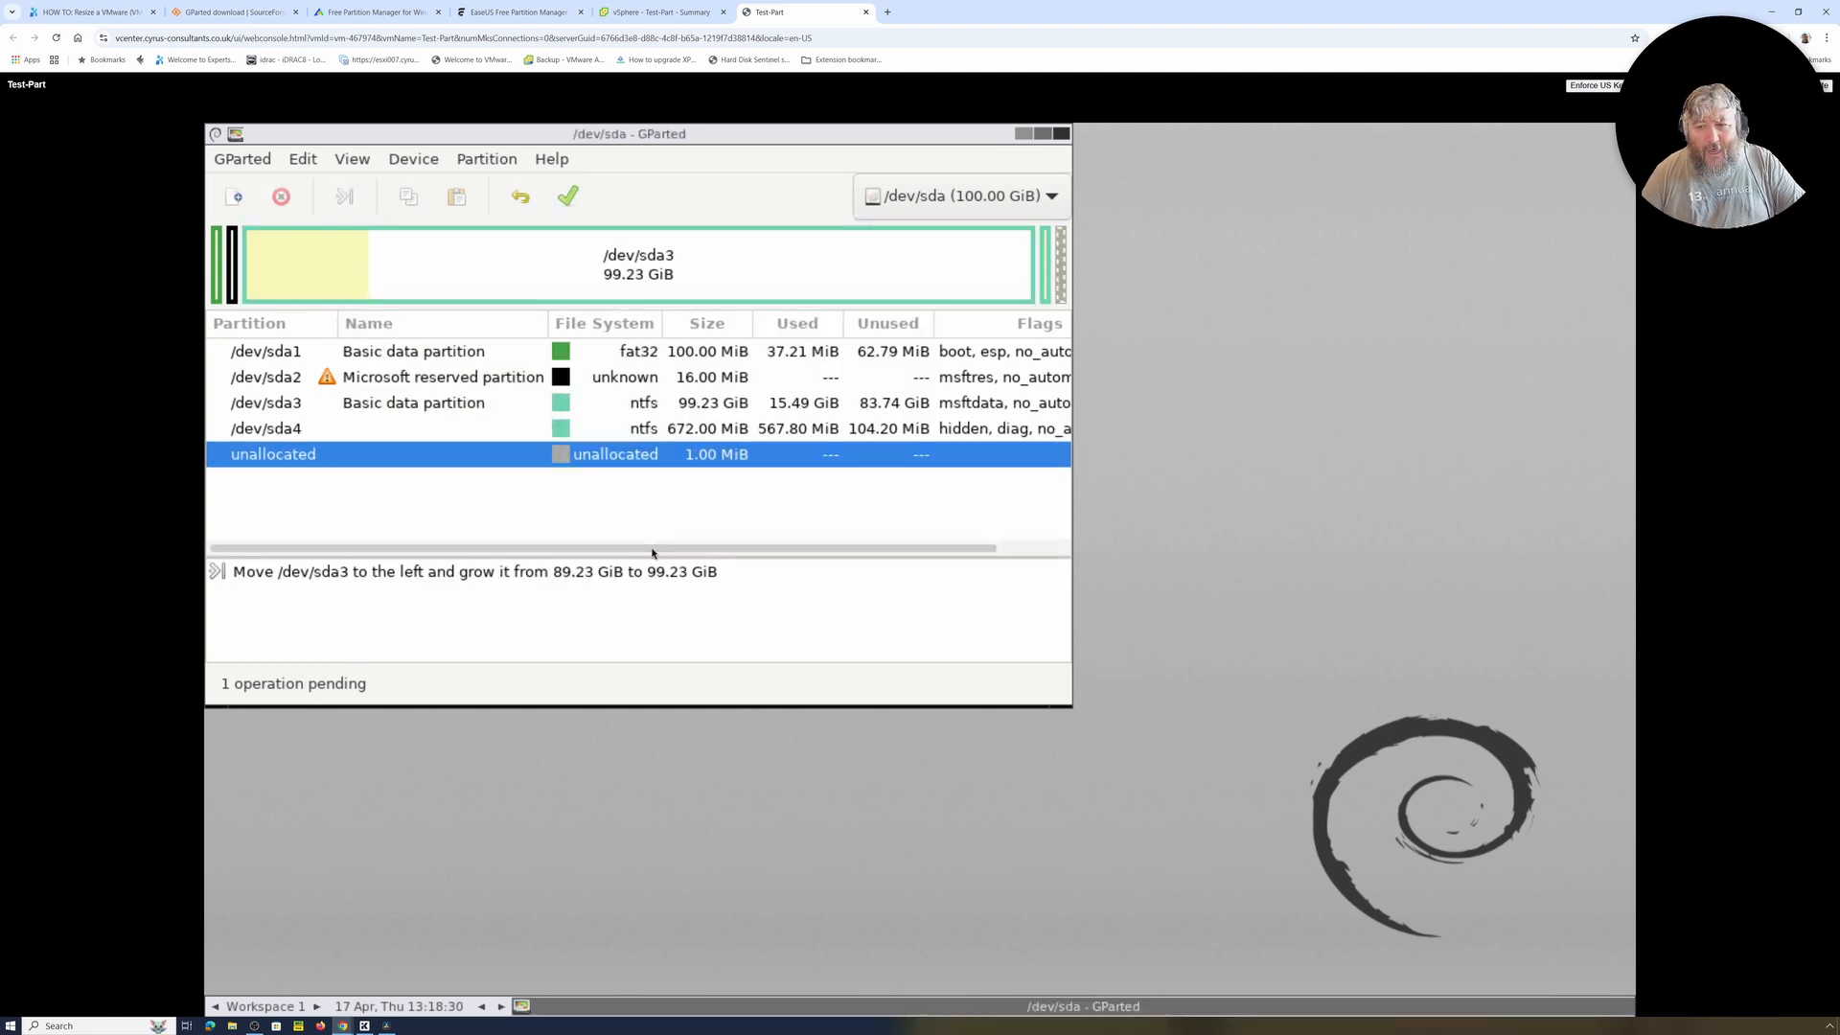
# Apply the pending /dev/sda3 operation, close the progress report once it is completed, and review the partitions on /dev/sda
pyautogui.click(568, 199)
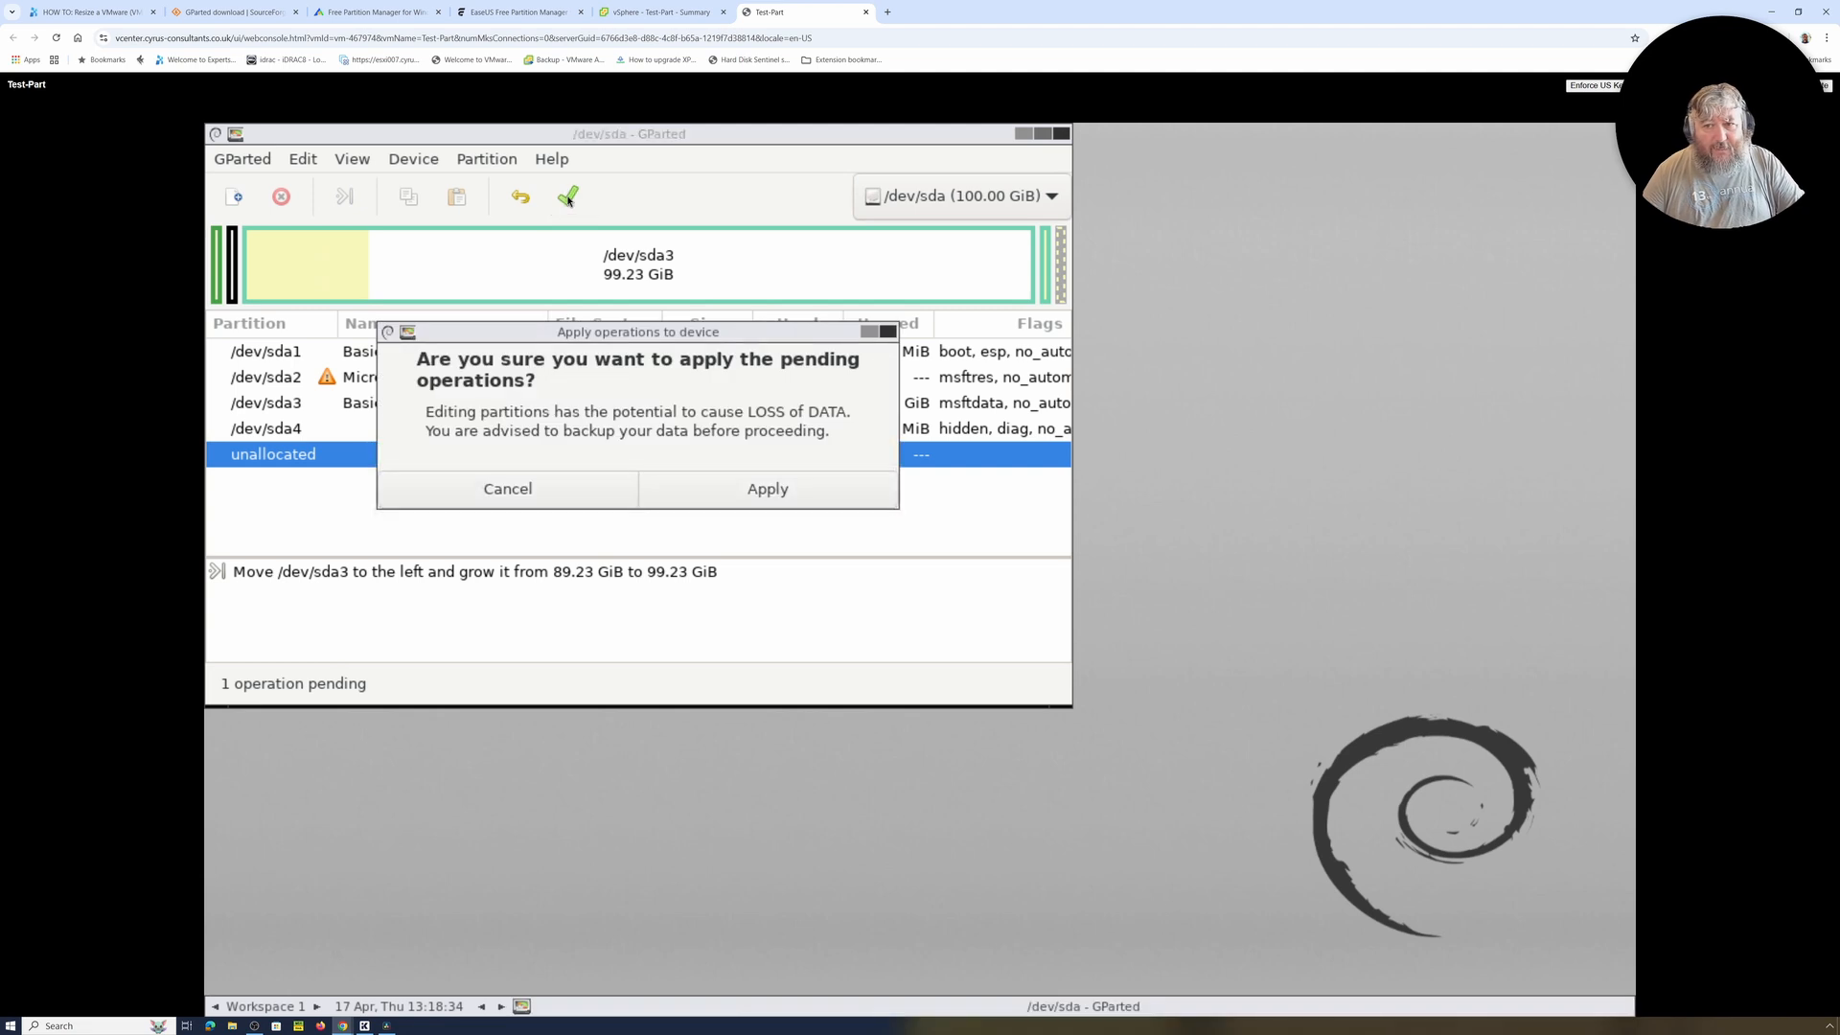
pyautogui.click(768, 487)
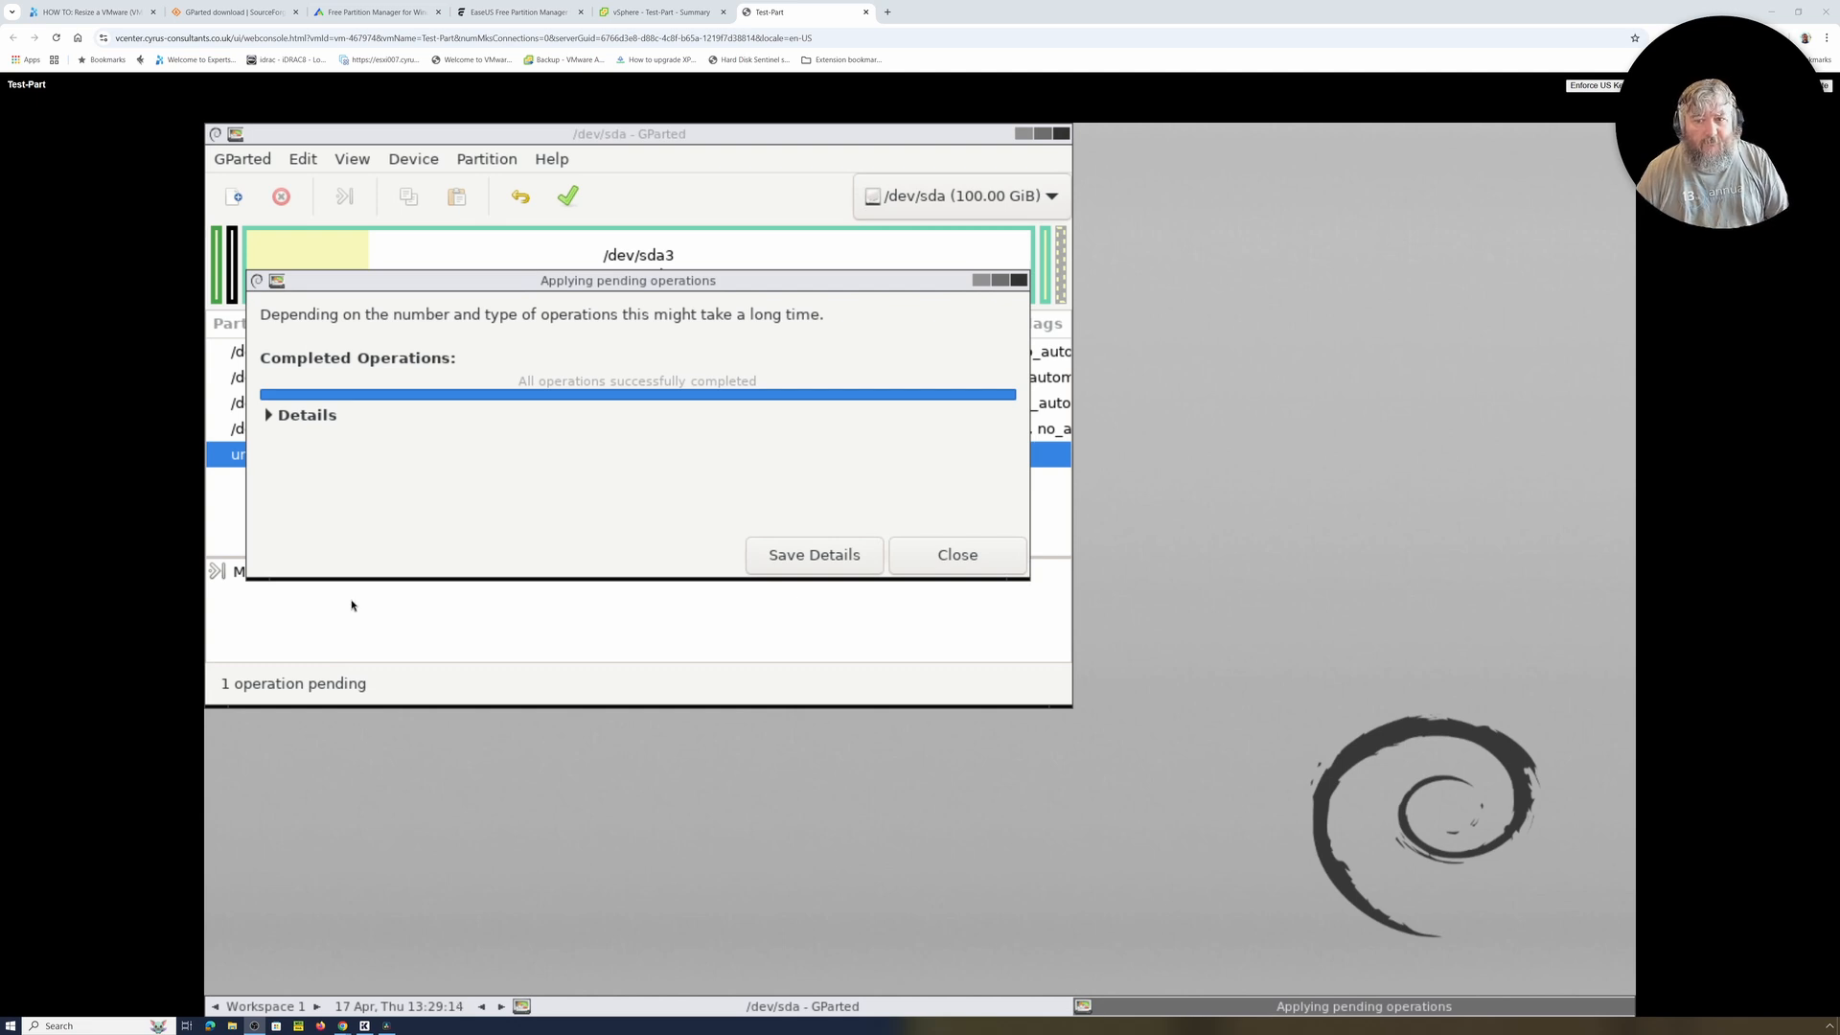
pyautogui.click(951, 554)
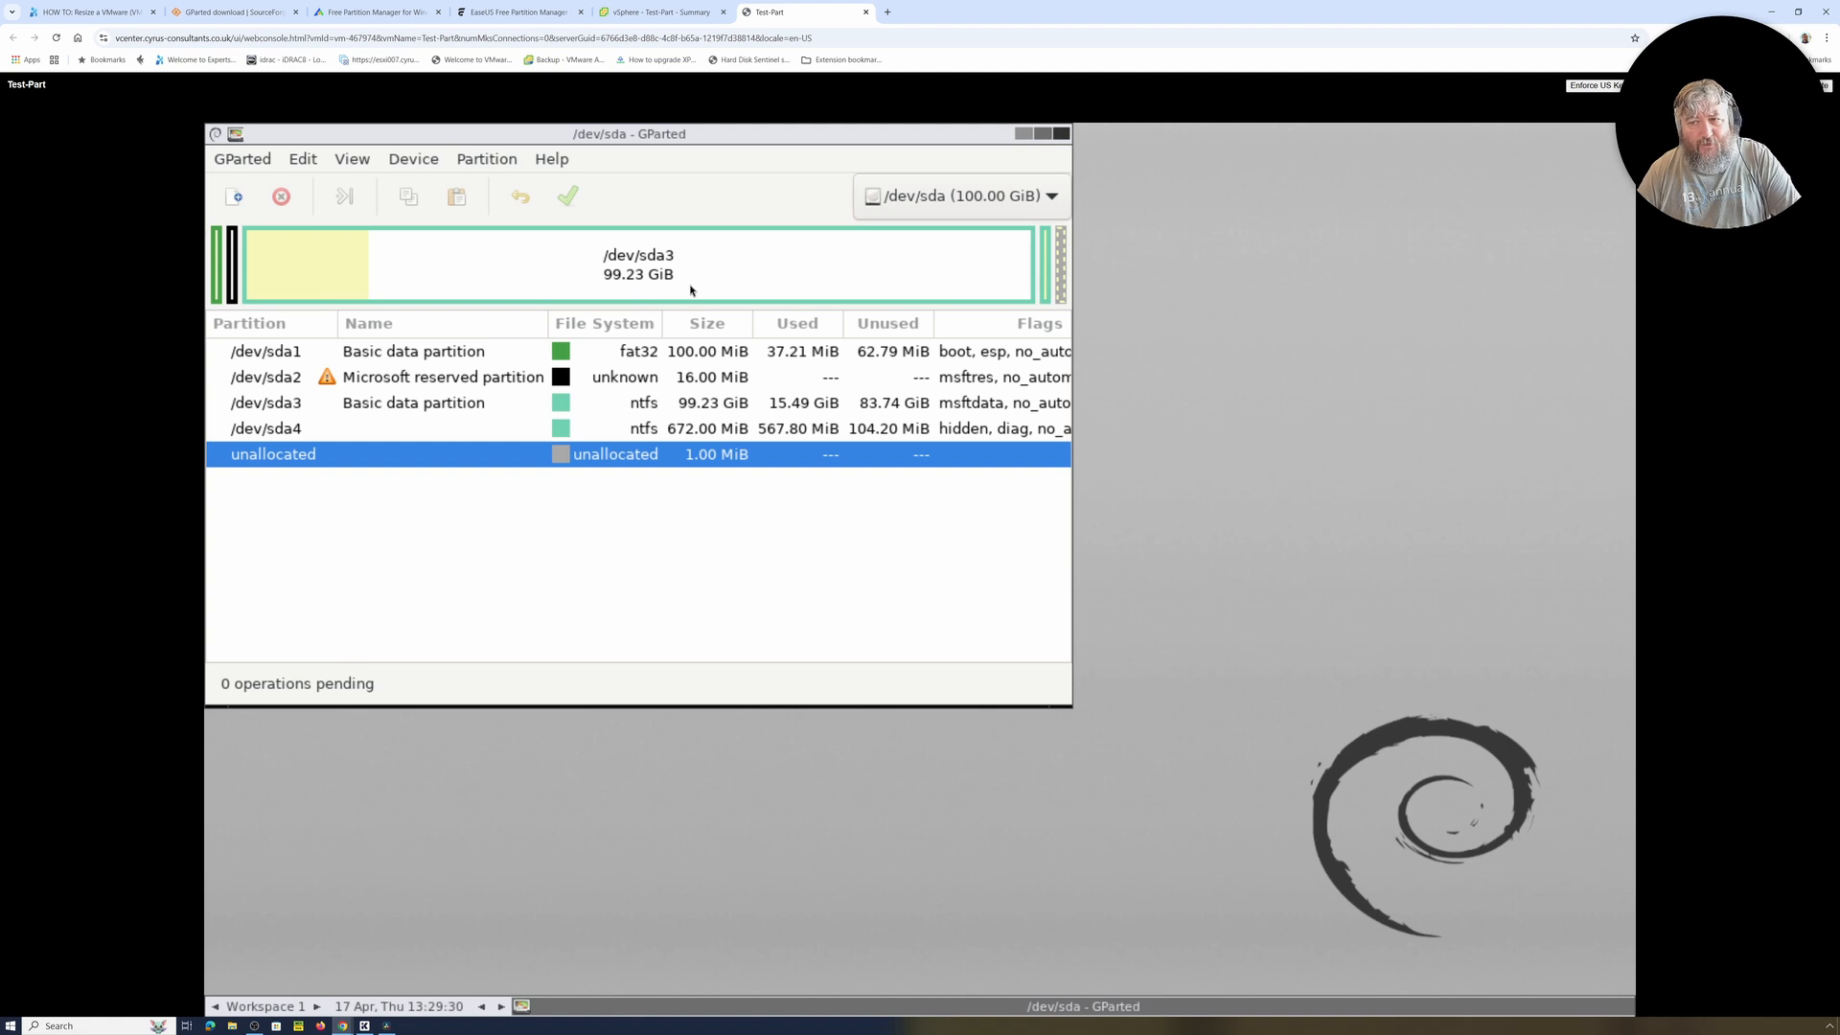
pyautogui.click(1047, 284)
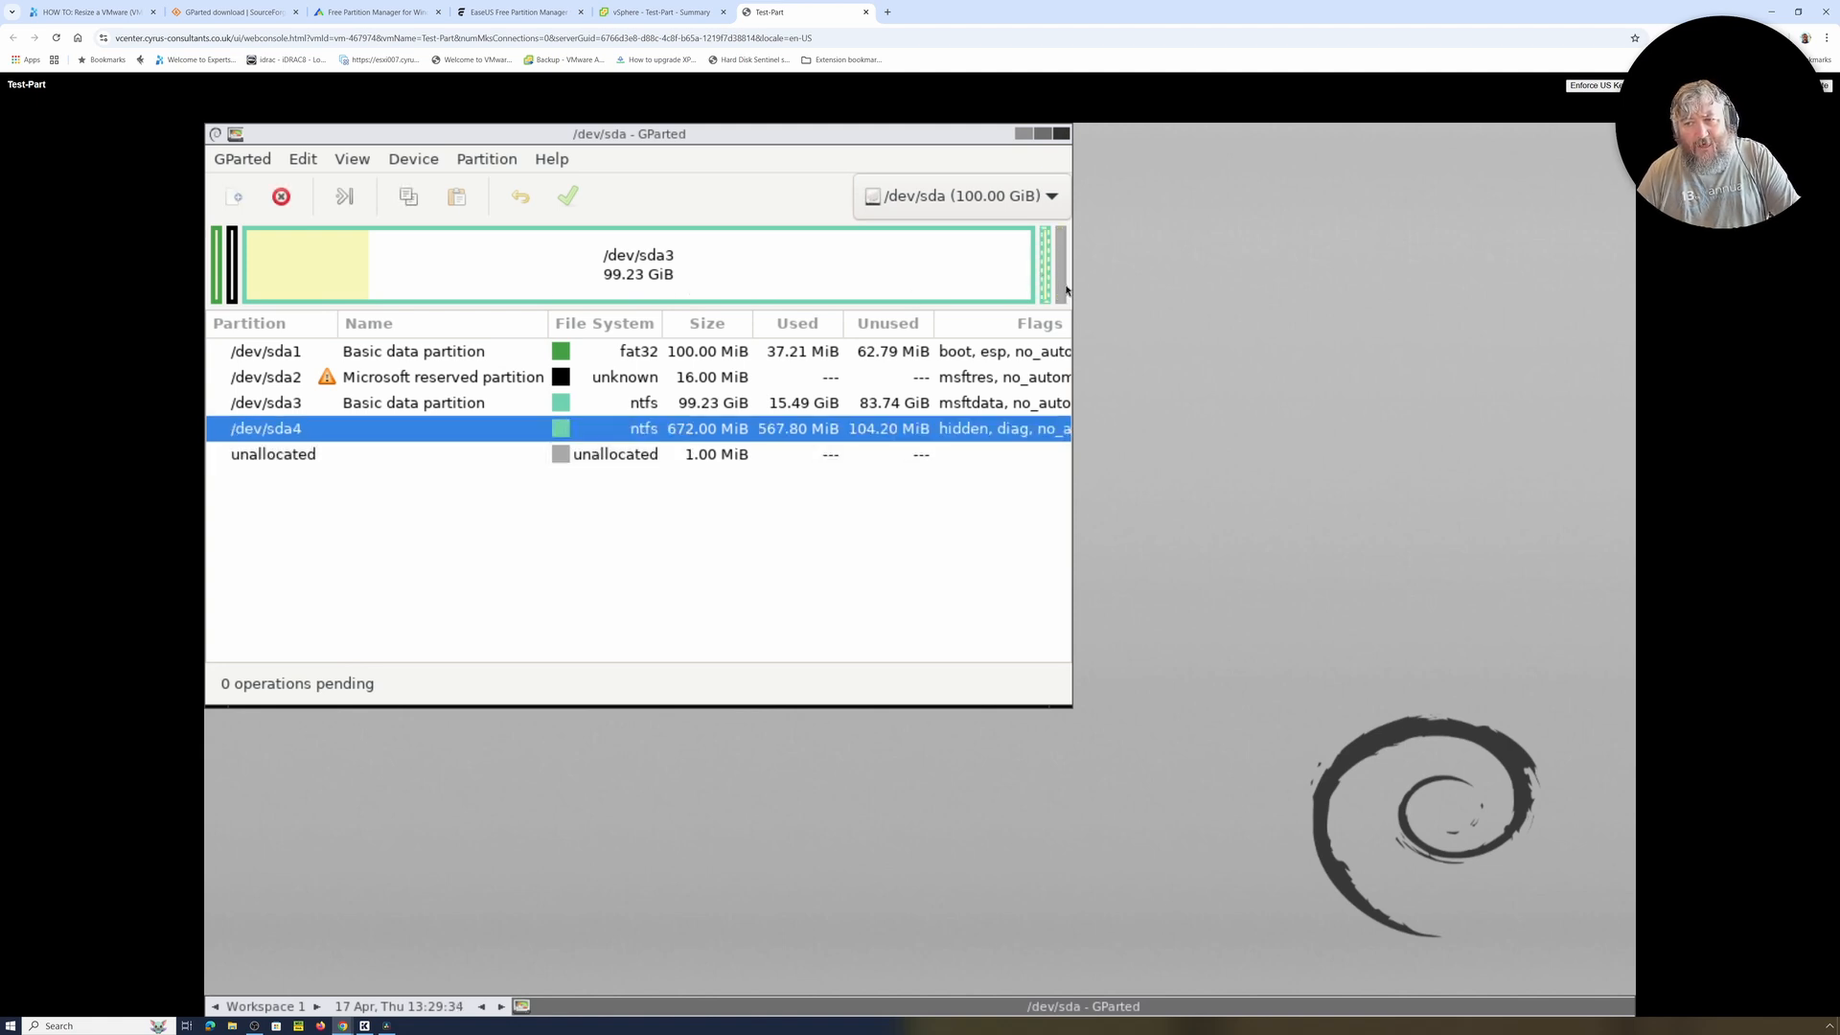
pyautogui.click(1062, 290)
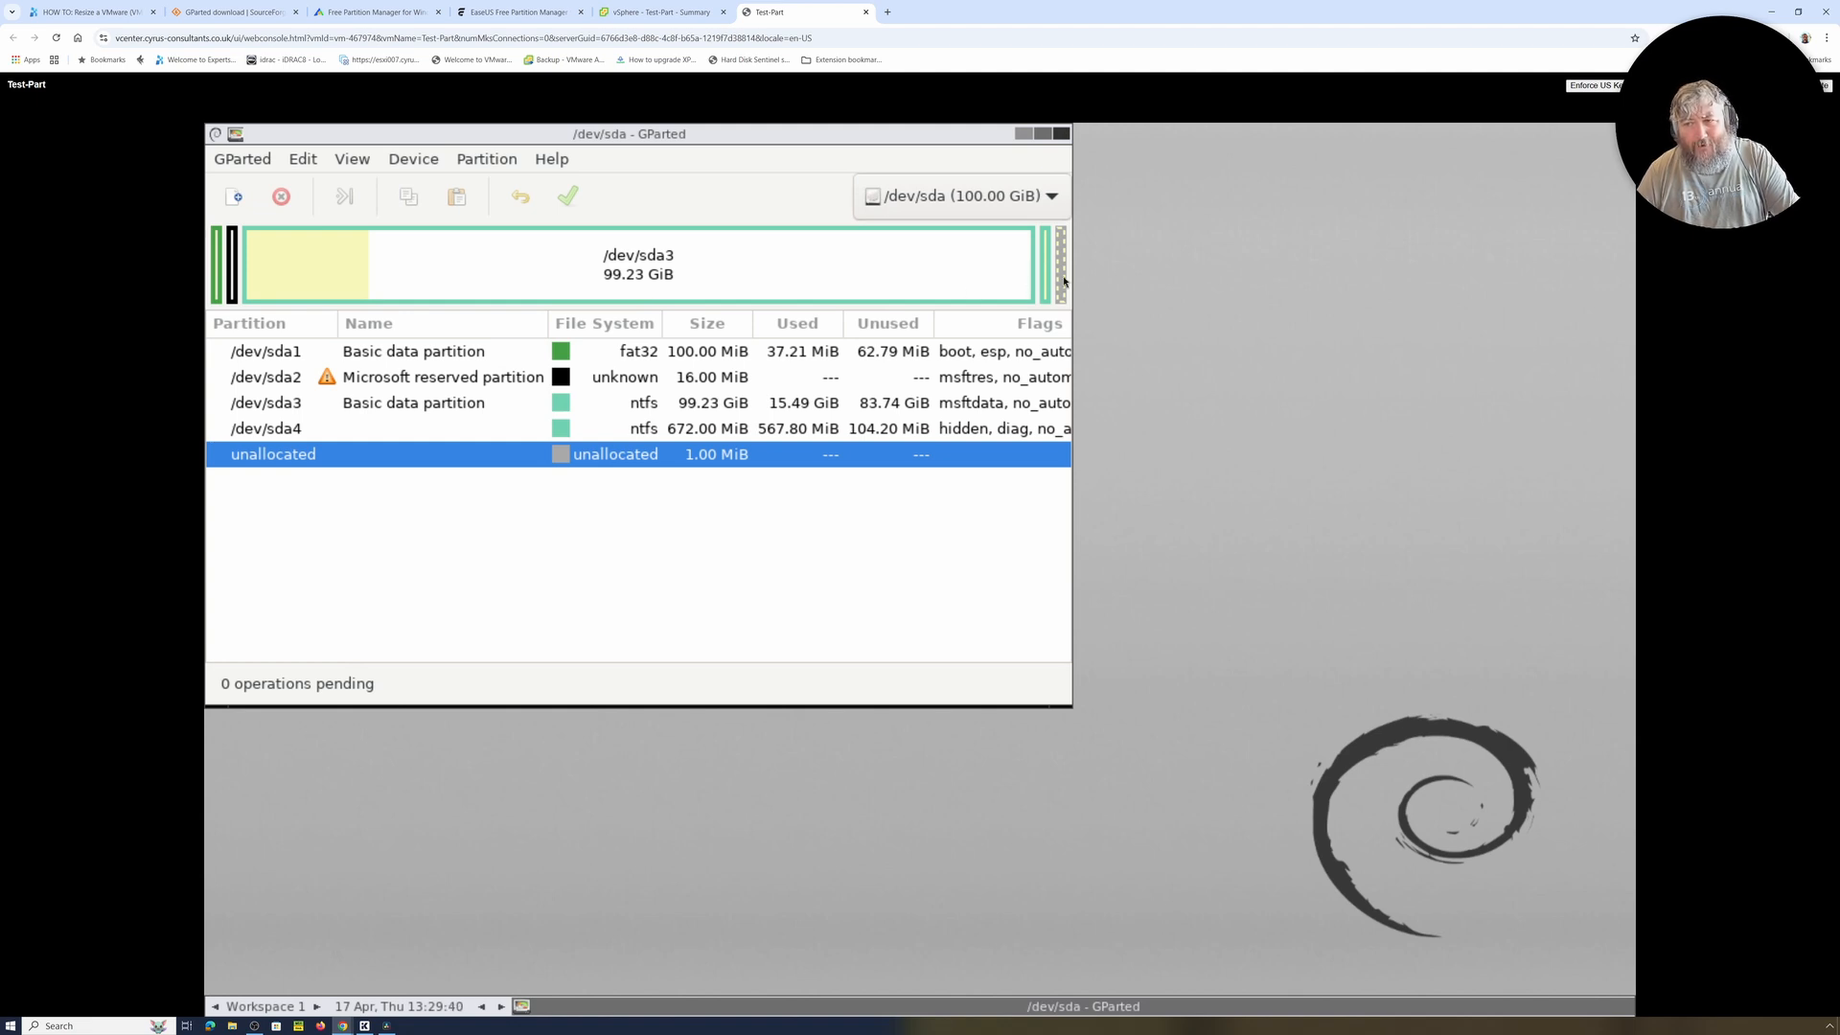
pyautogui.click(628, 277)
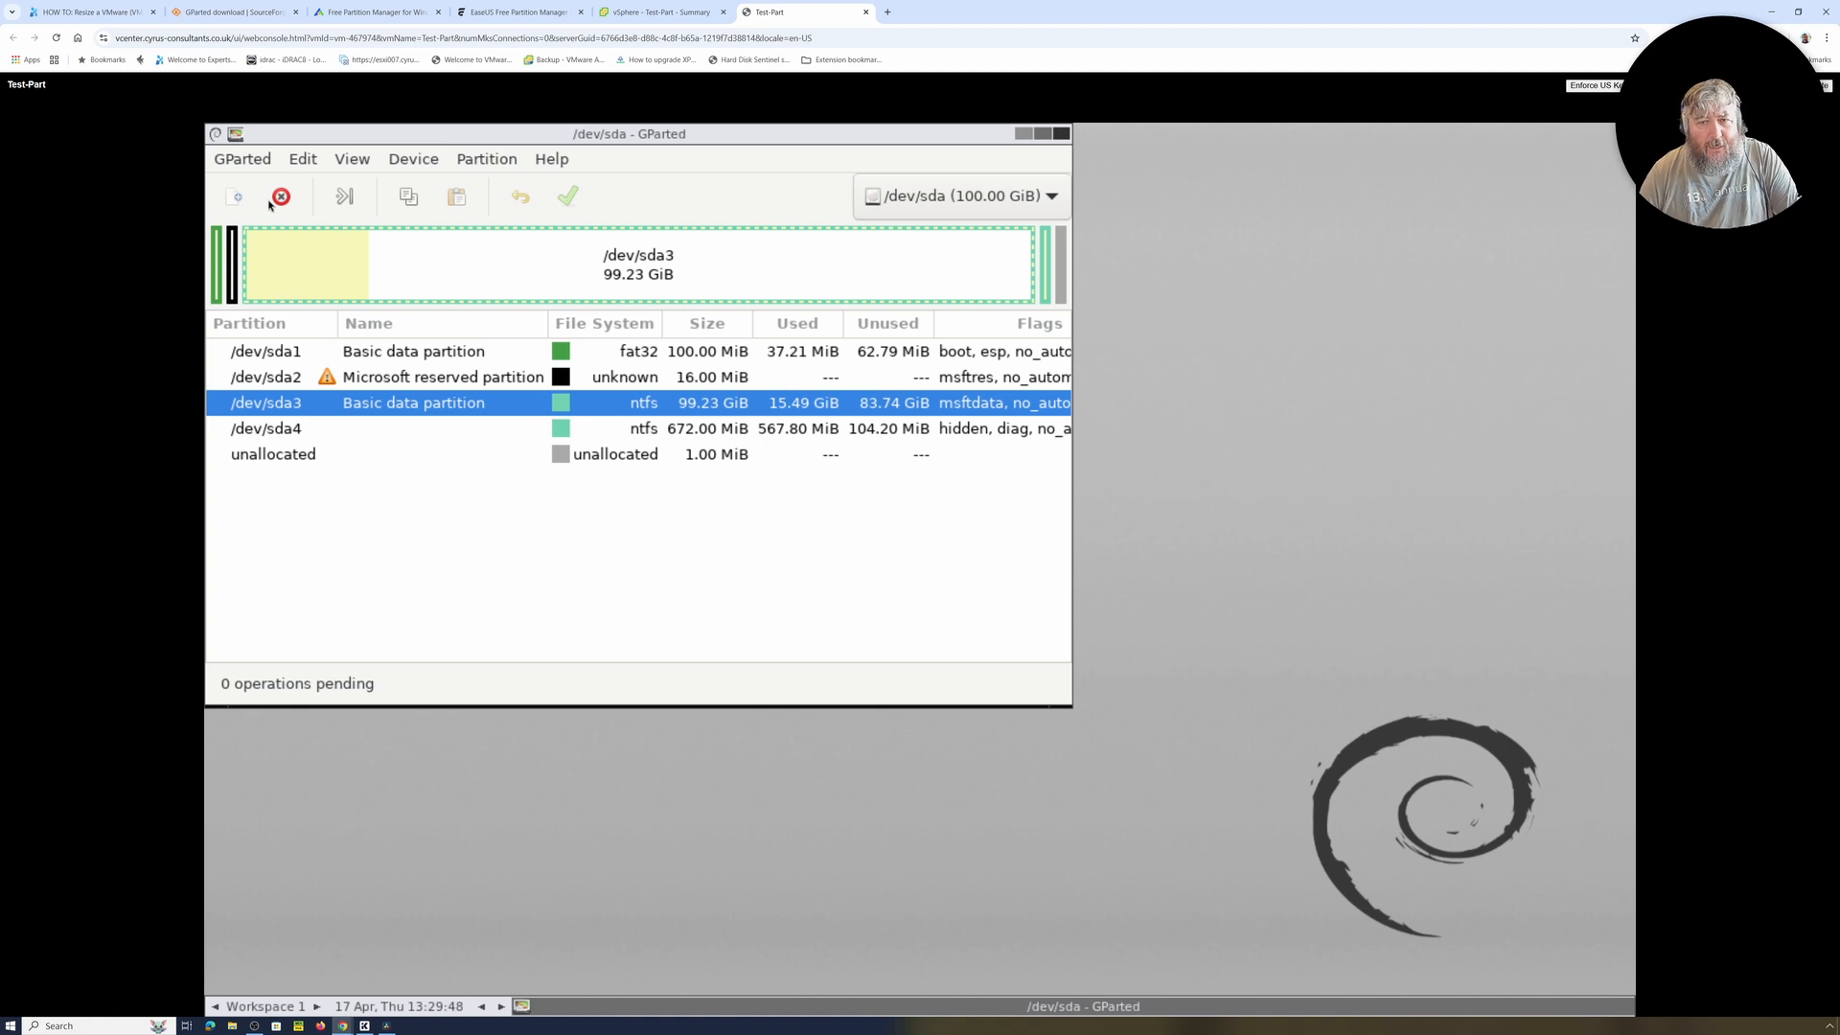
# Quit GParted and reboot out of the live environment, continuing past the live-medium removal prompt
pyautogui.click(251, 159)
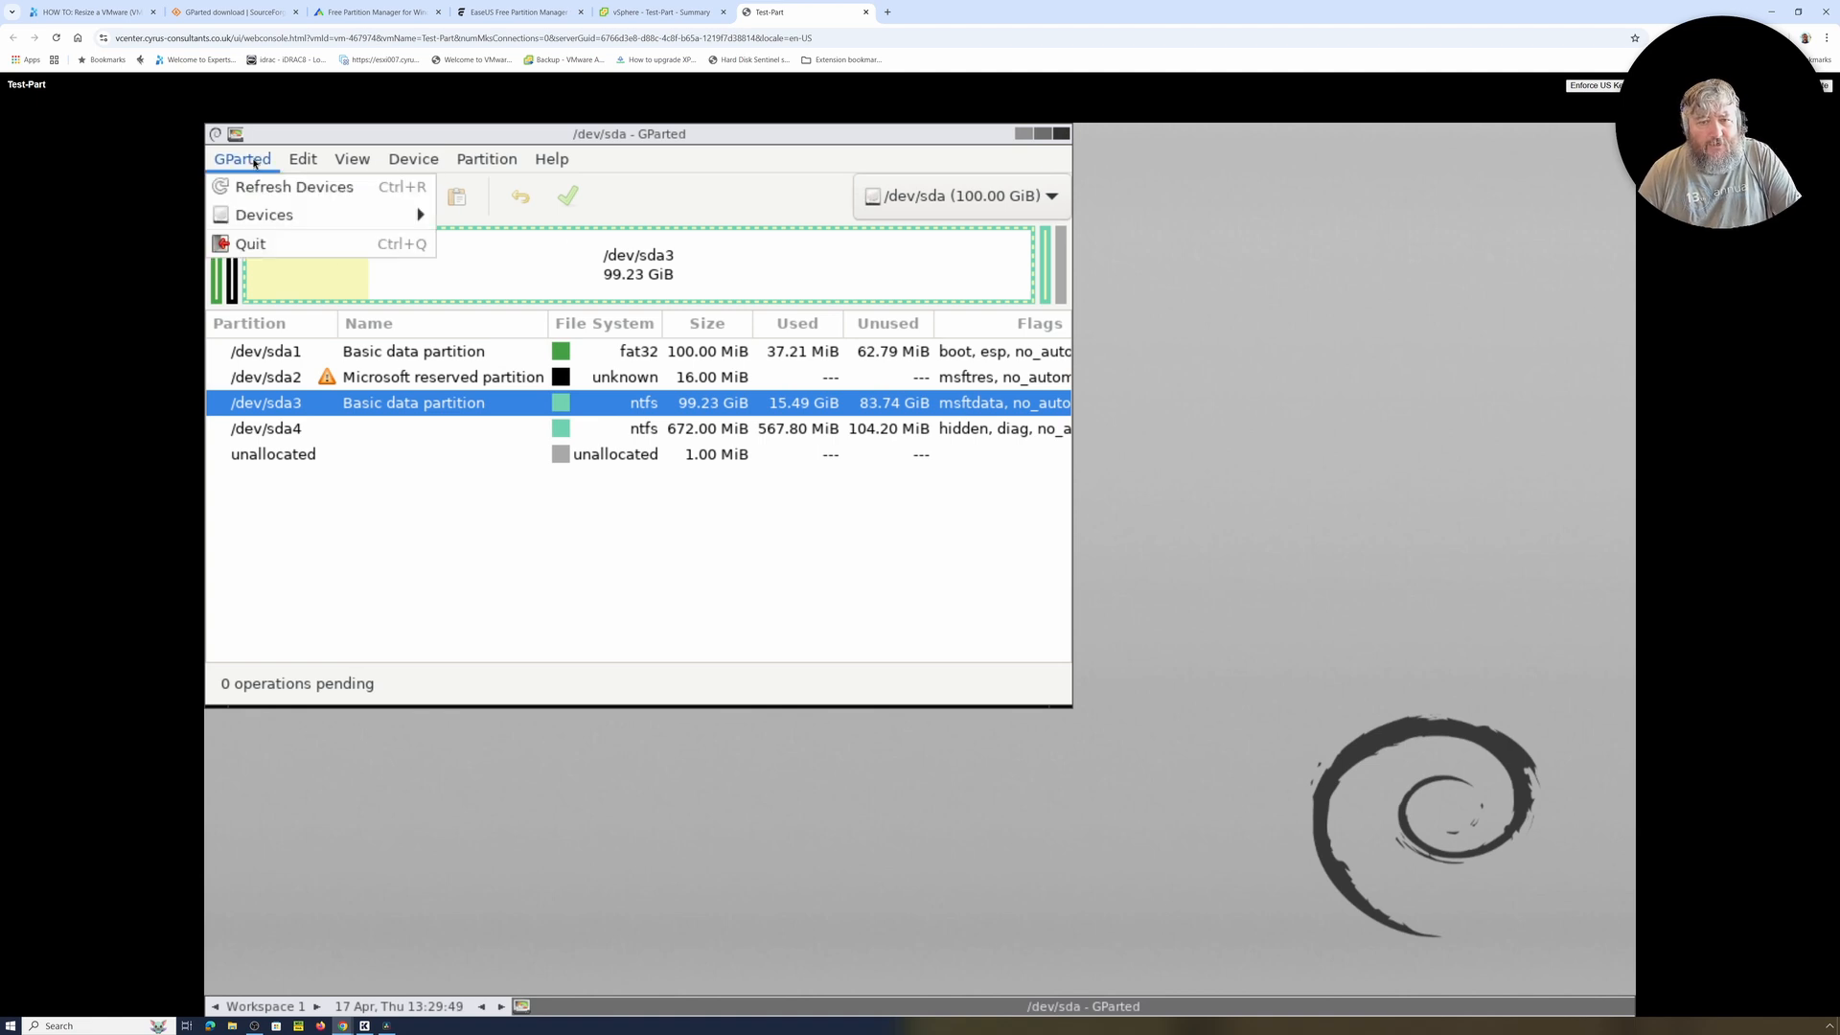
pyautogui.click(263, 243)
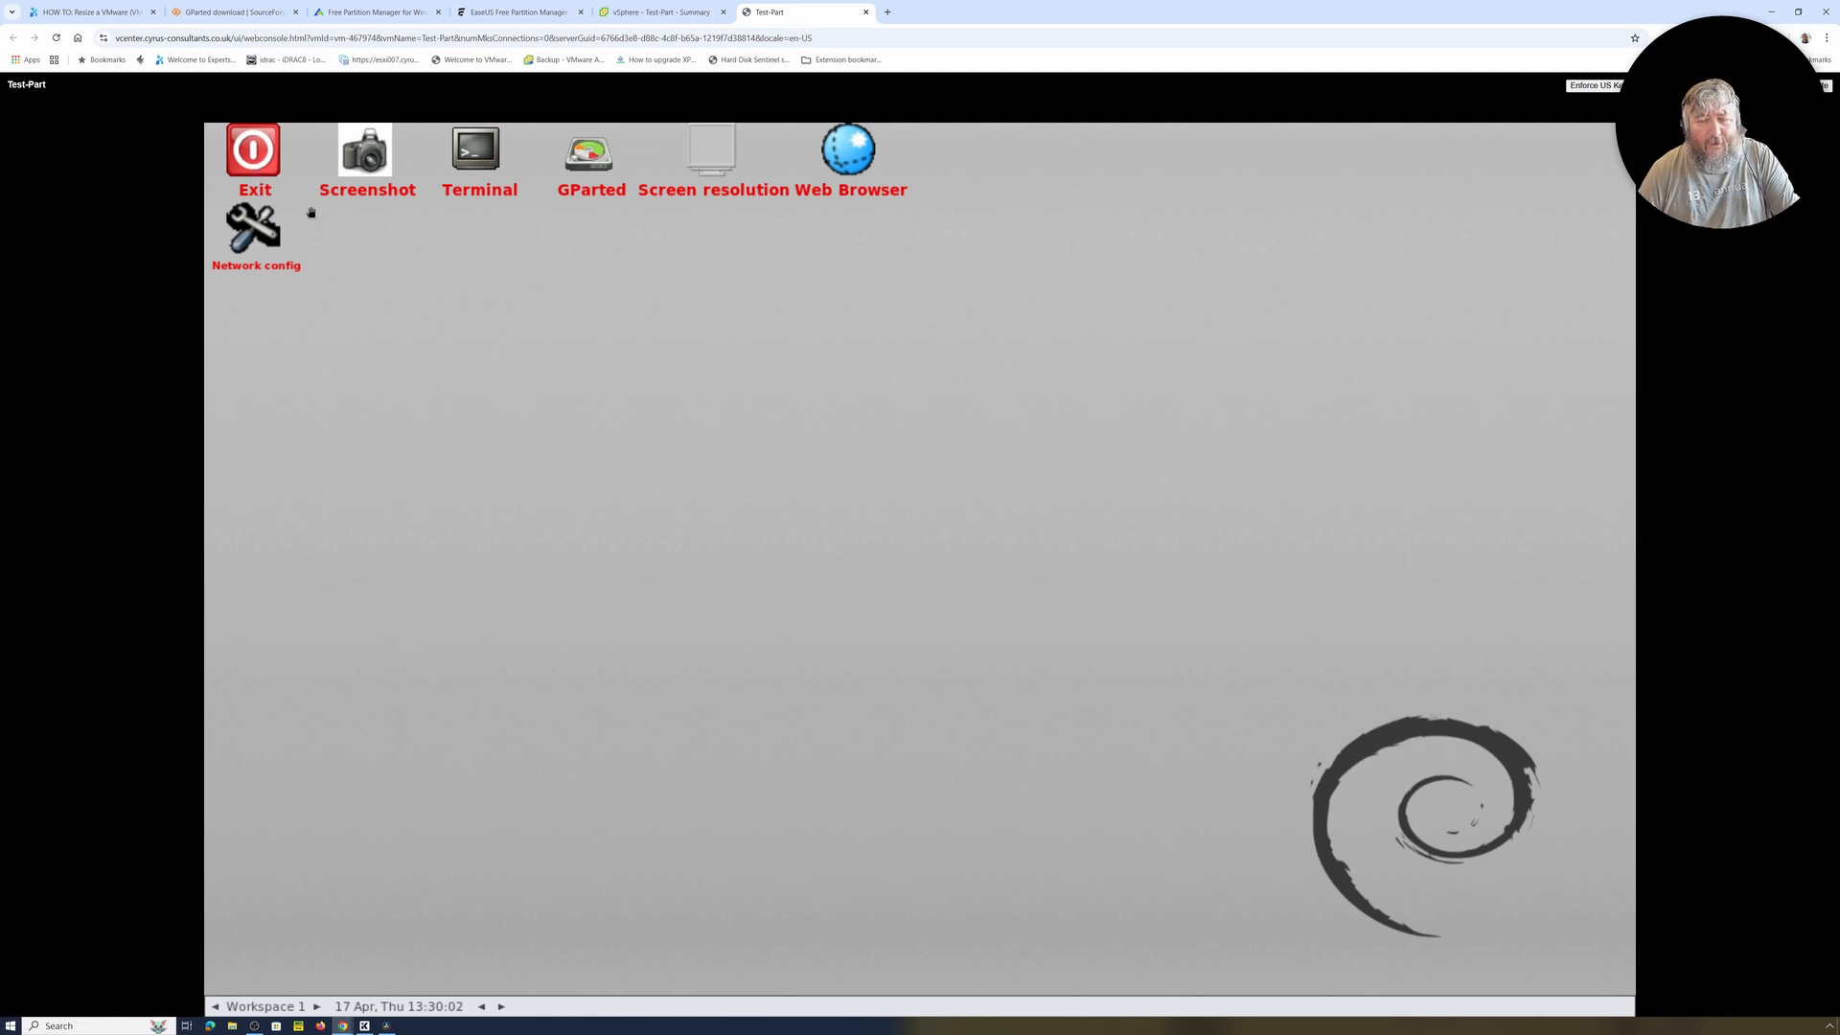
pyautogui.doubleClick(262, 163)
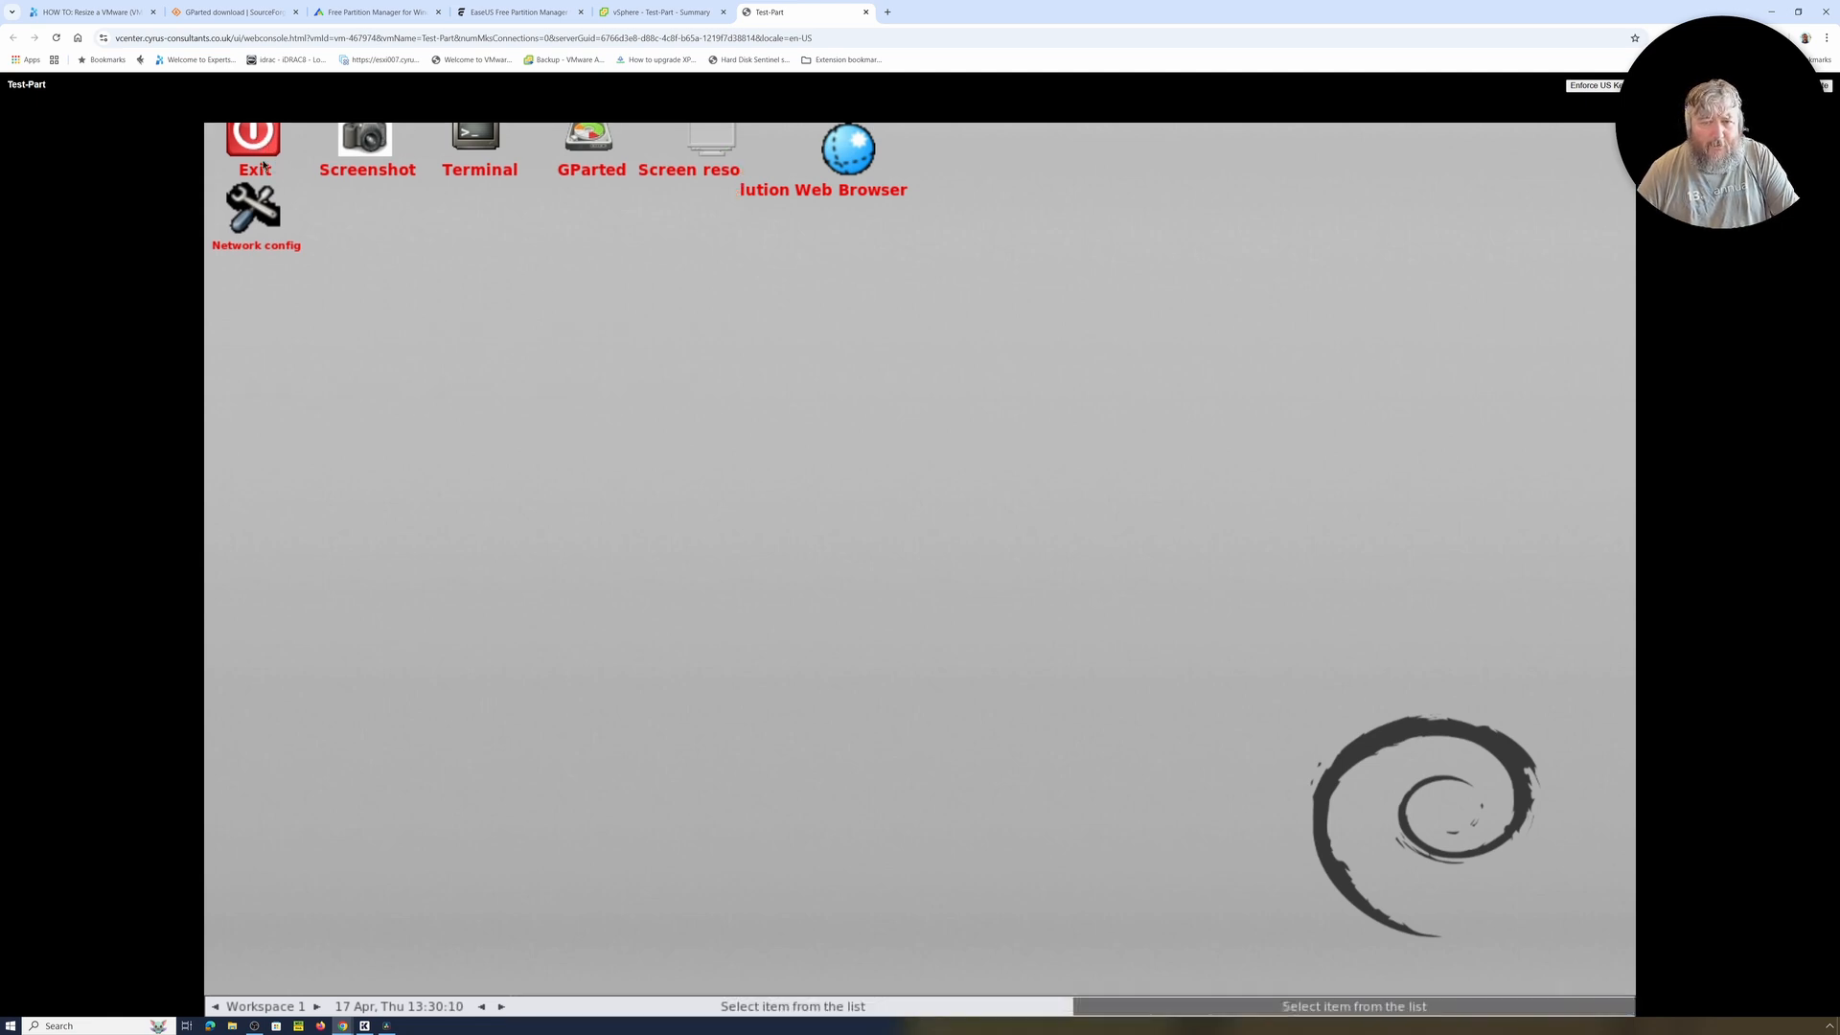
pyautogui.click(327, 370)
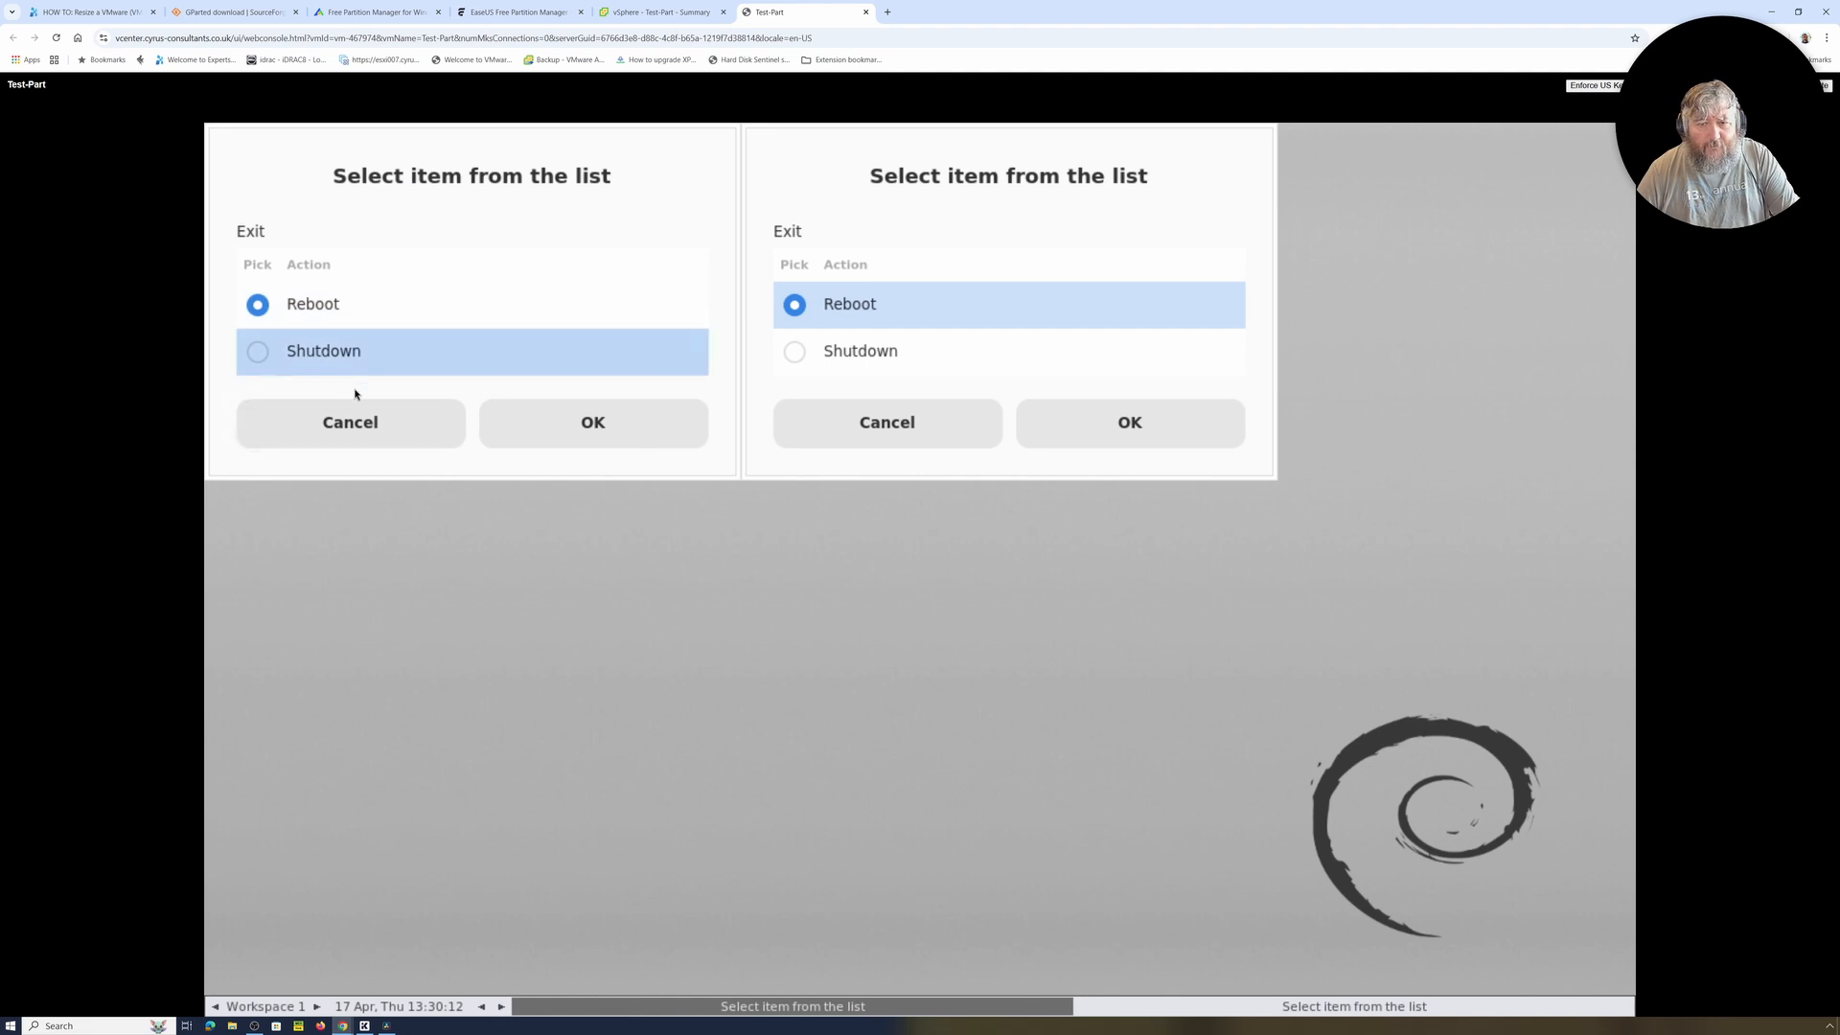
pyautogui.click(603, 431)
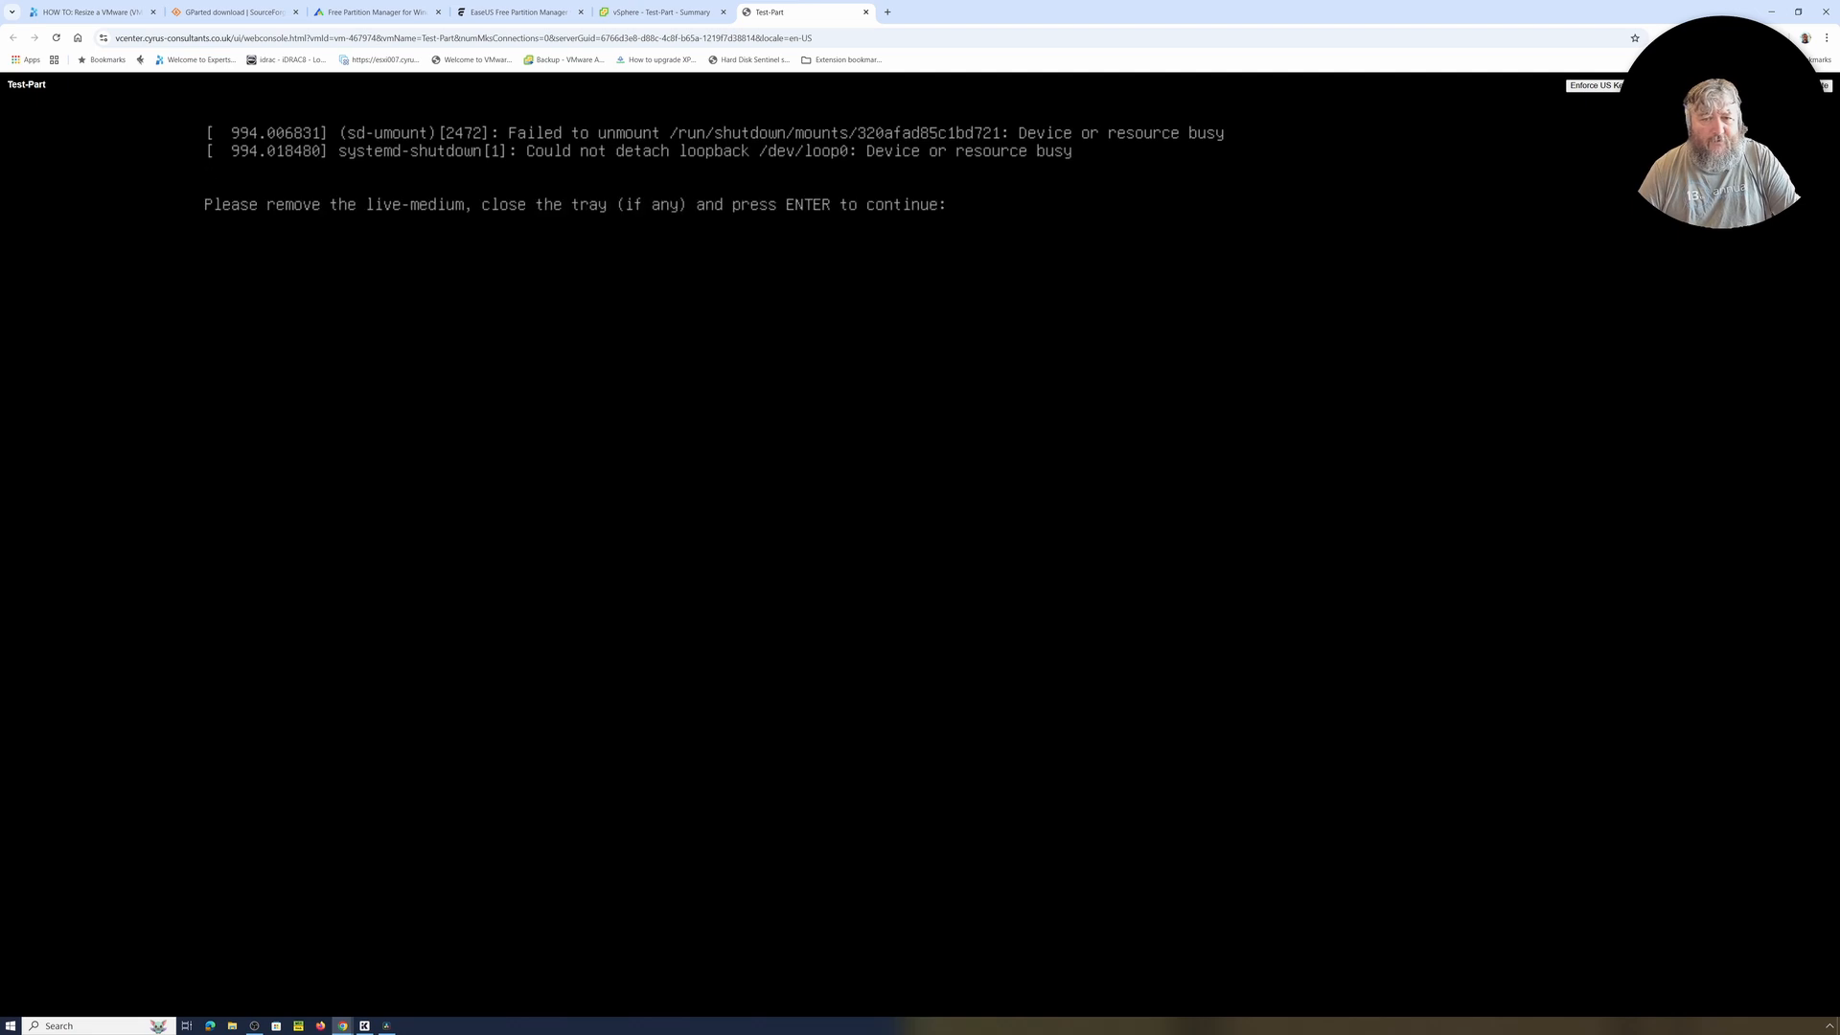
pyautogui.press('Return')
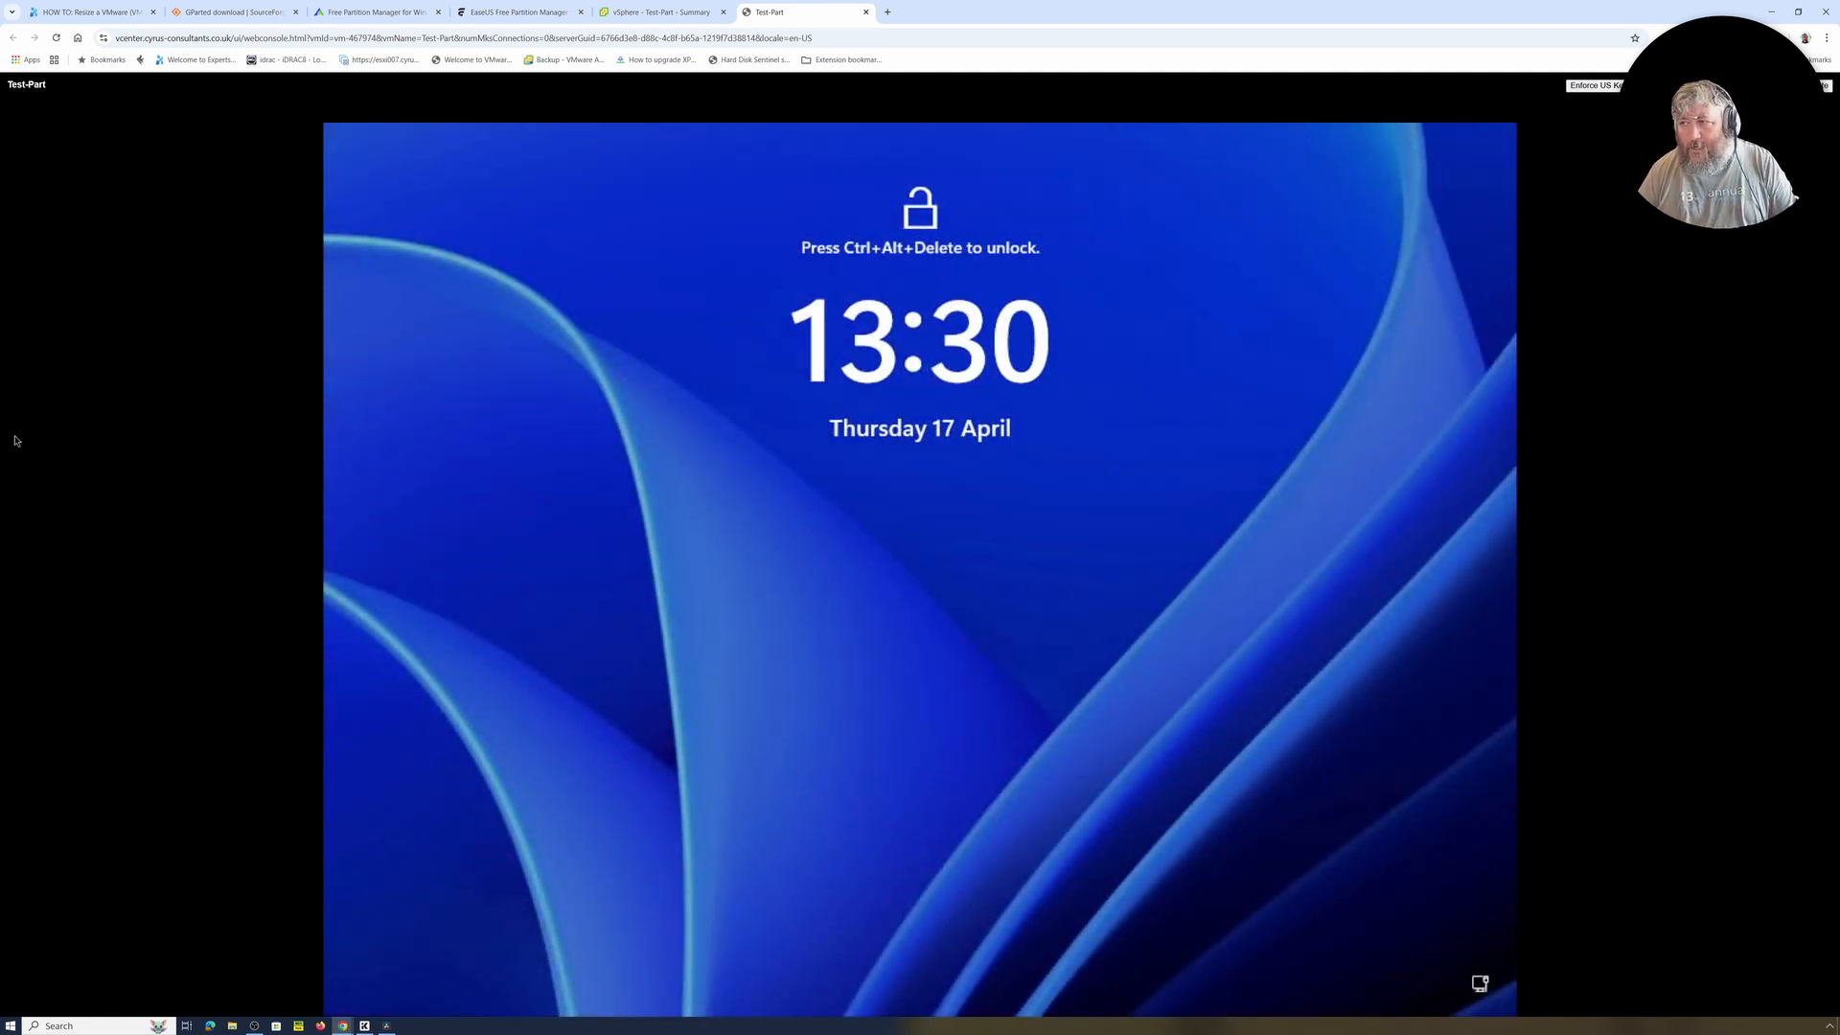
# Unlock Windows, sign in as Administrator with the account password, and close Server Manager
pyautogui.press('ctrl+alt+Insert')
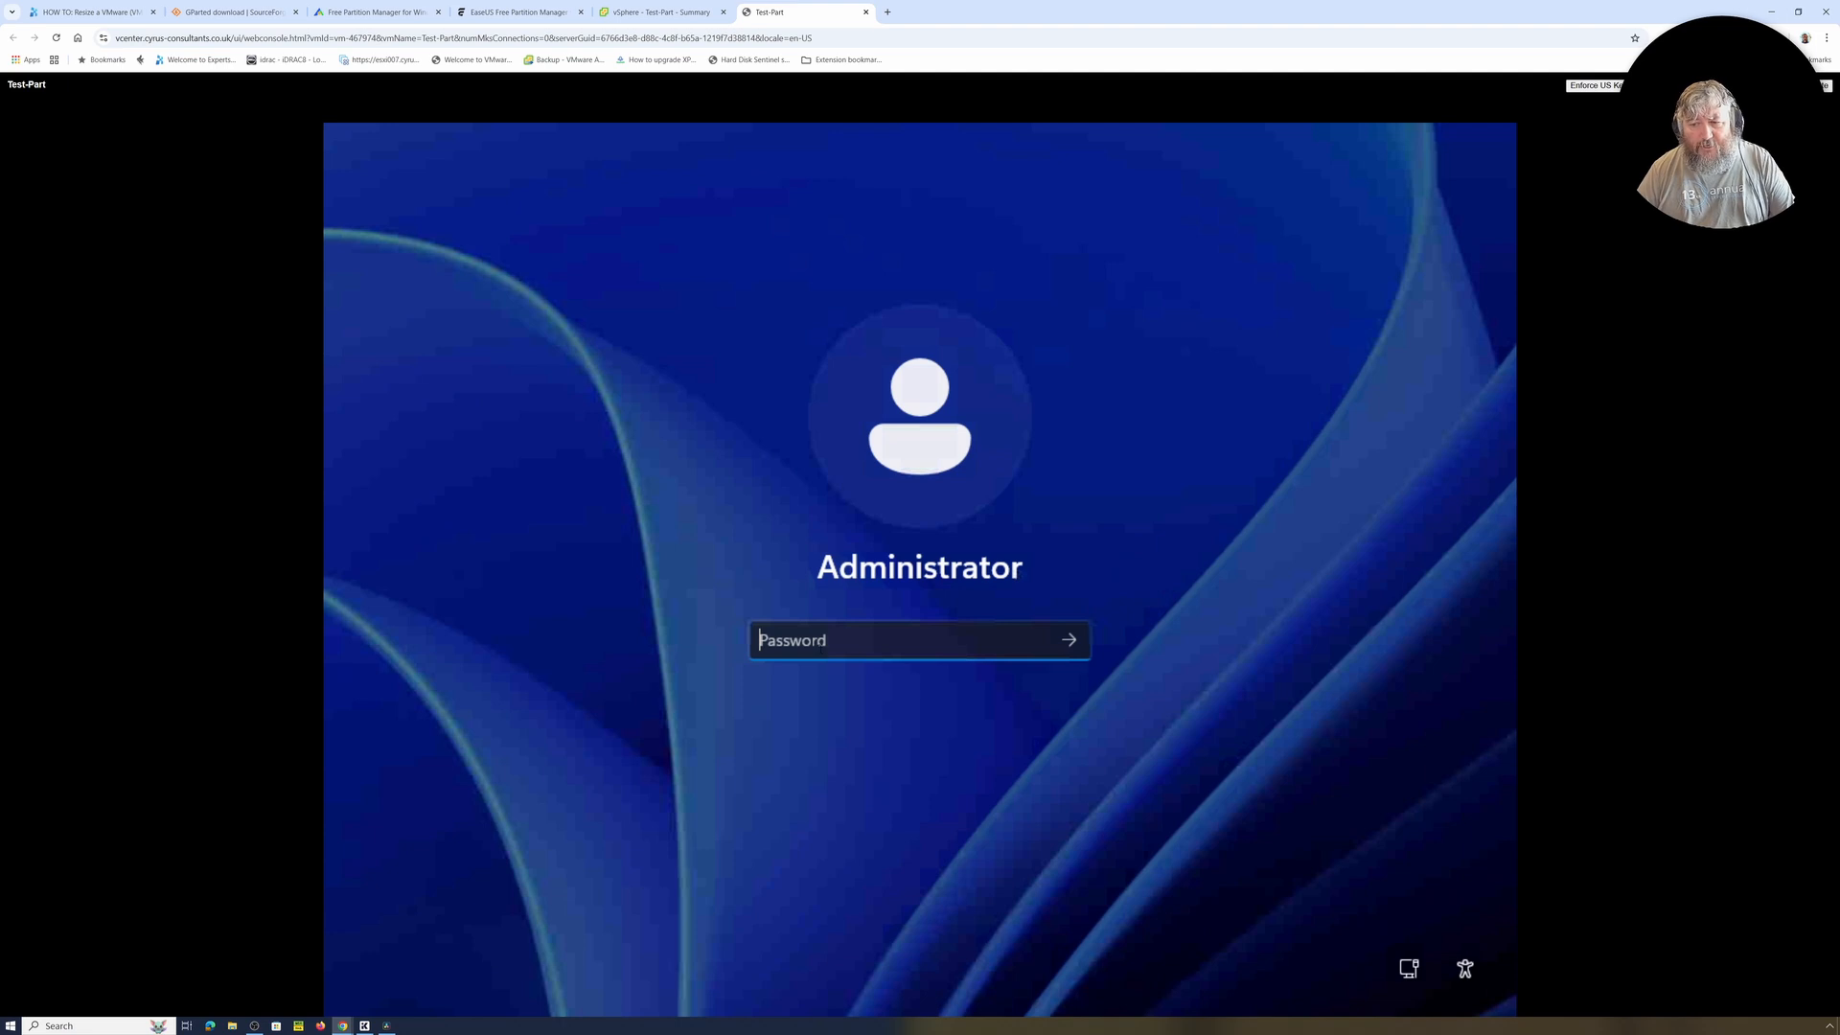
pyautogui.write('•••••')
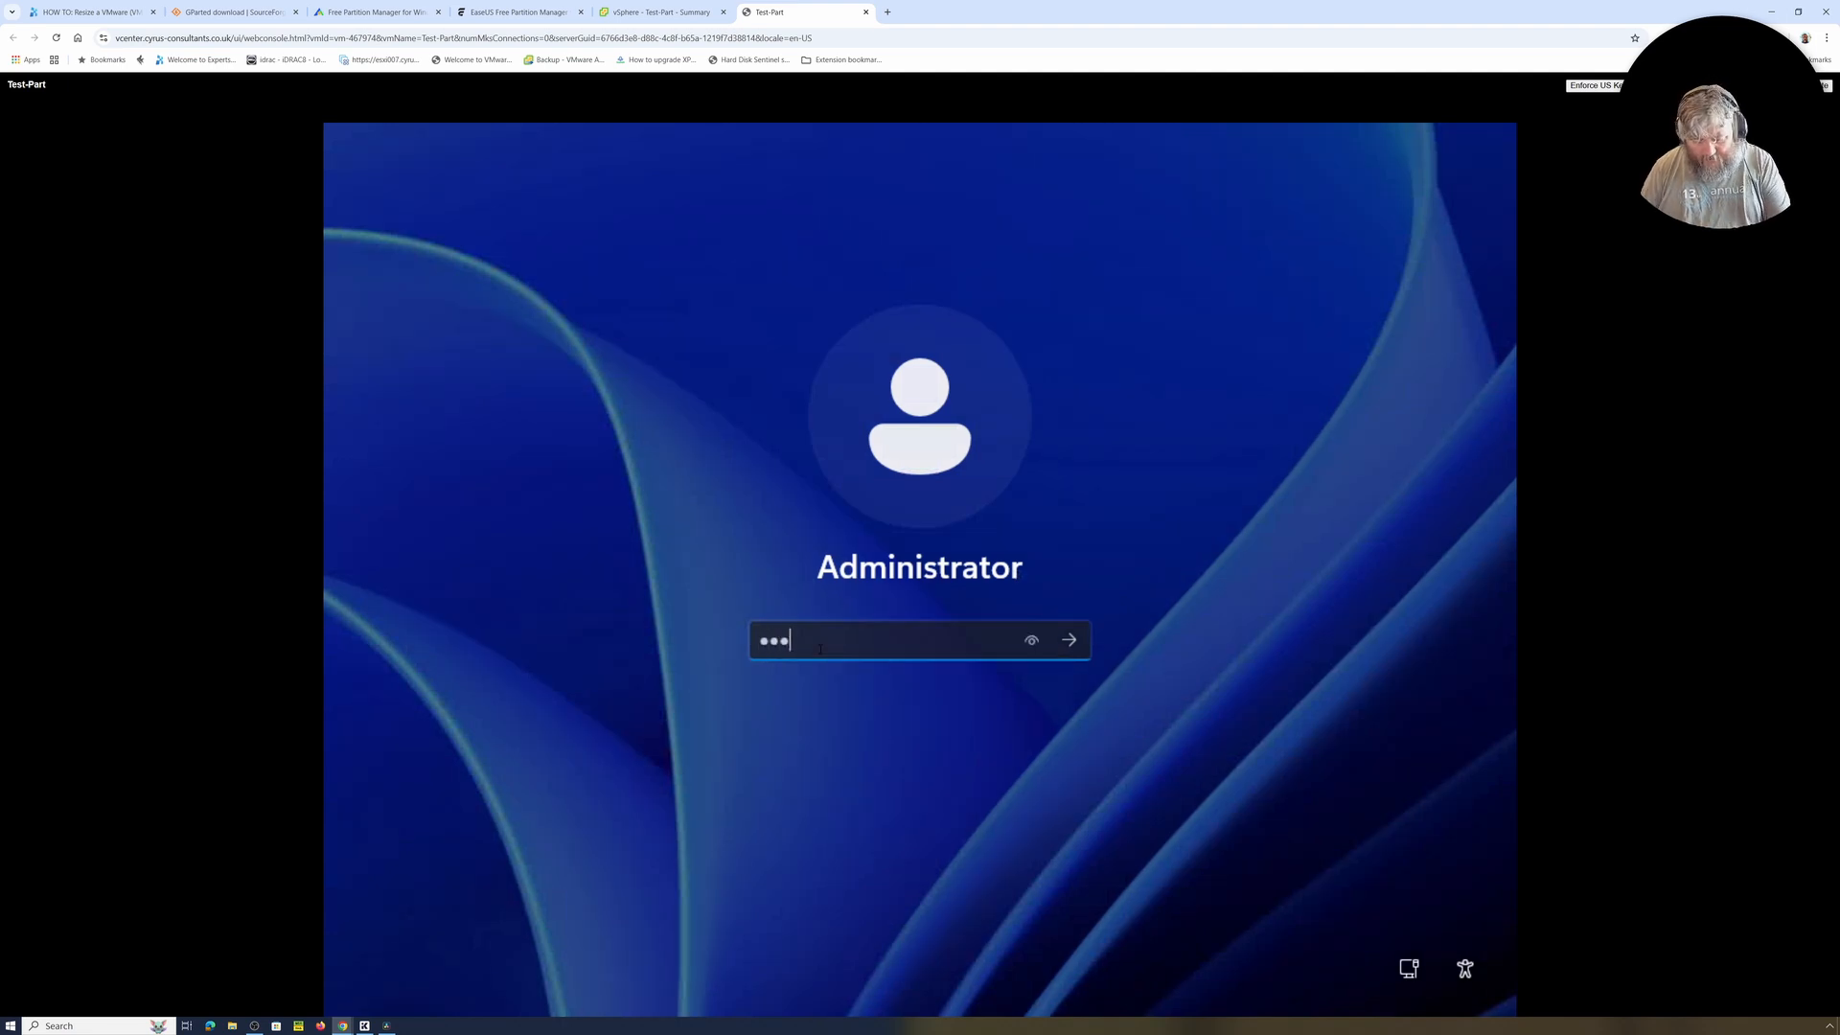
pyautogui.write('••••••••••')
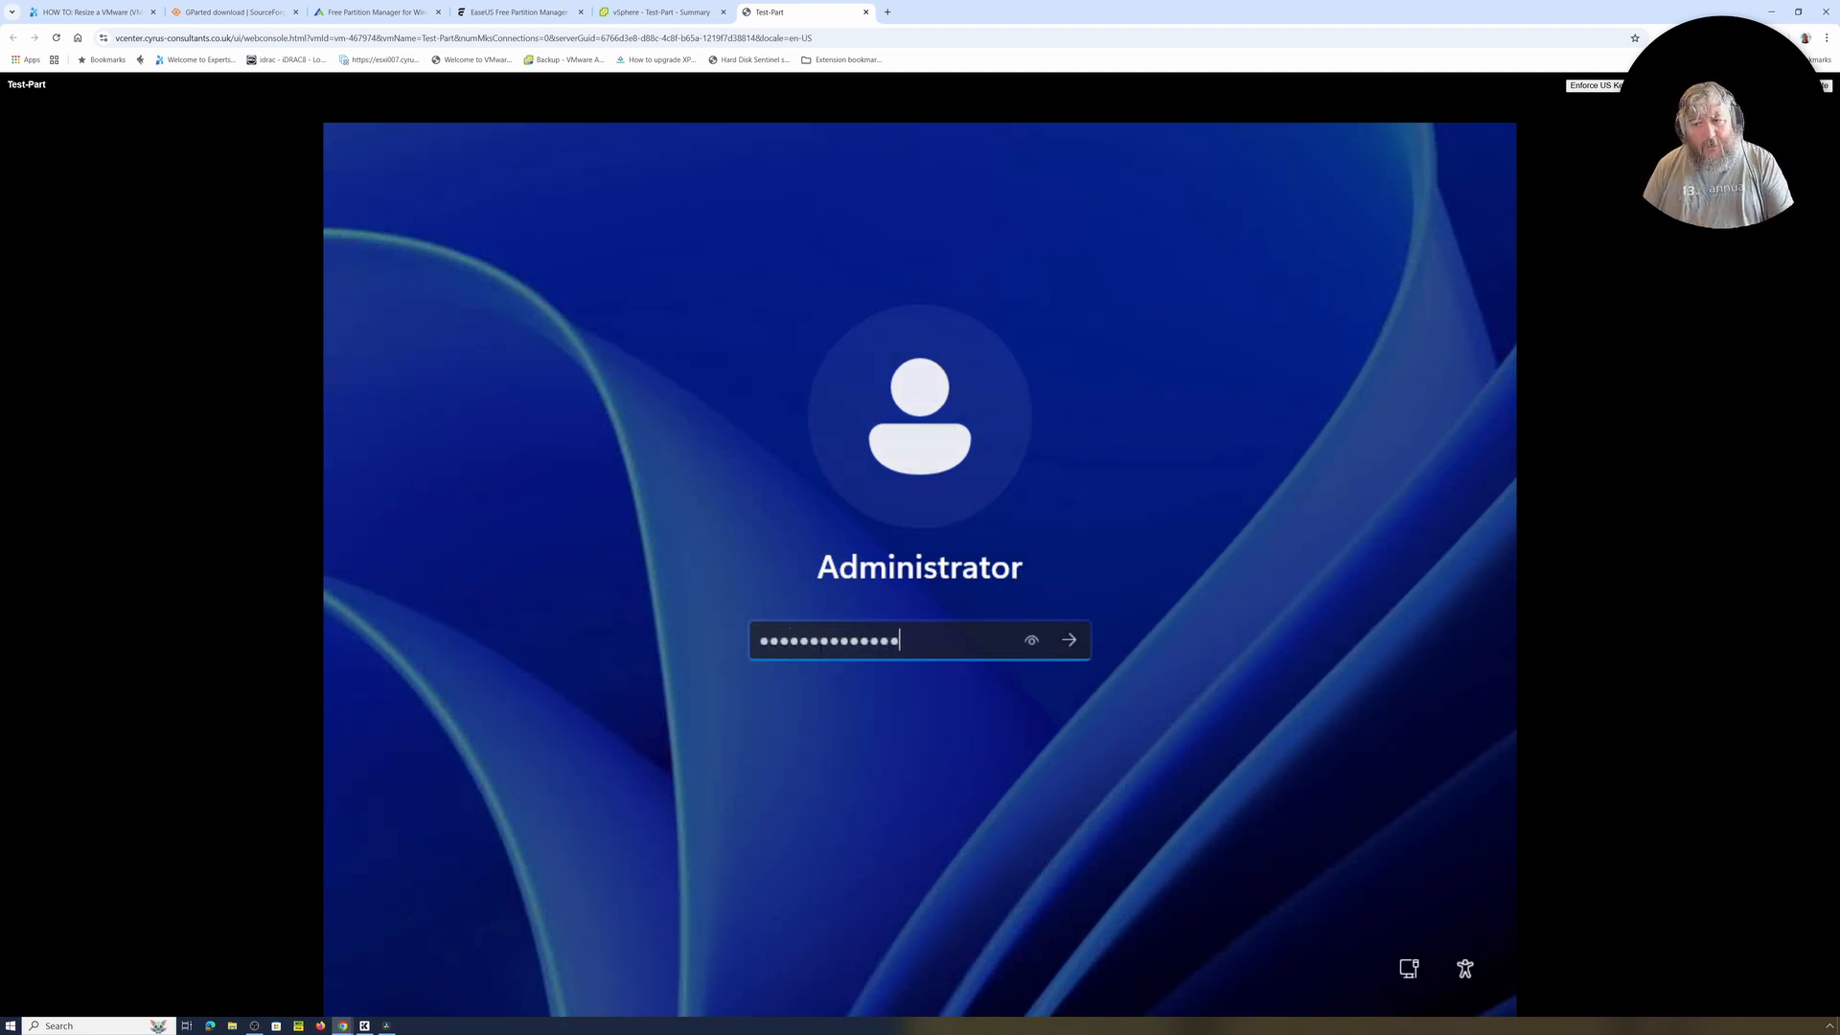
pyautogui.press('Return')
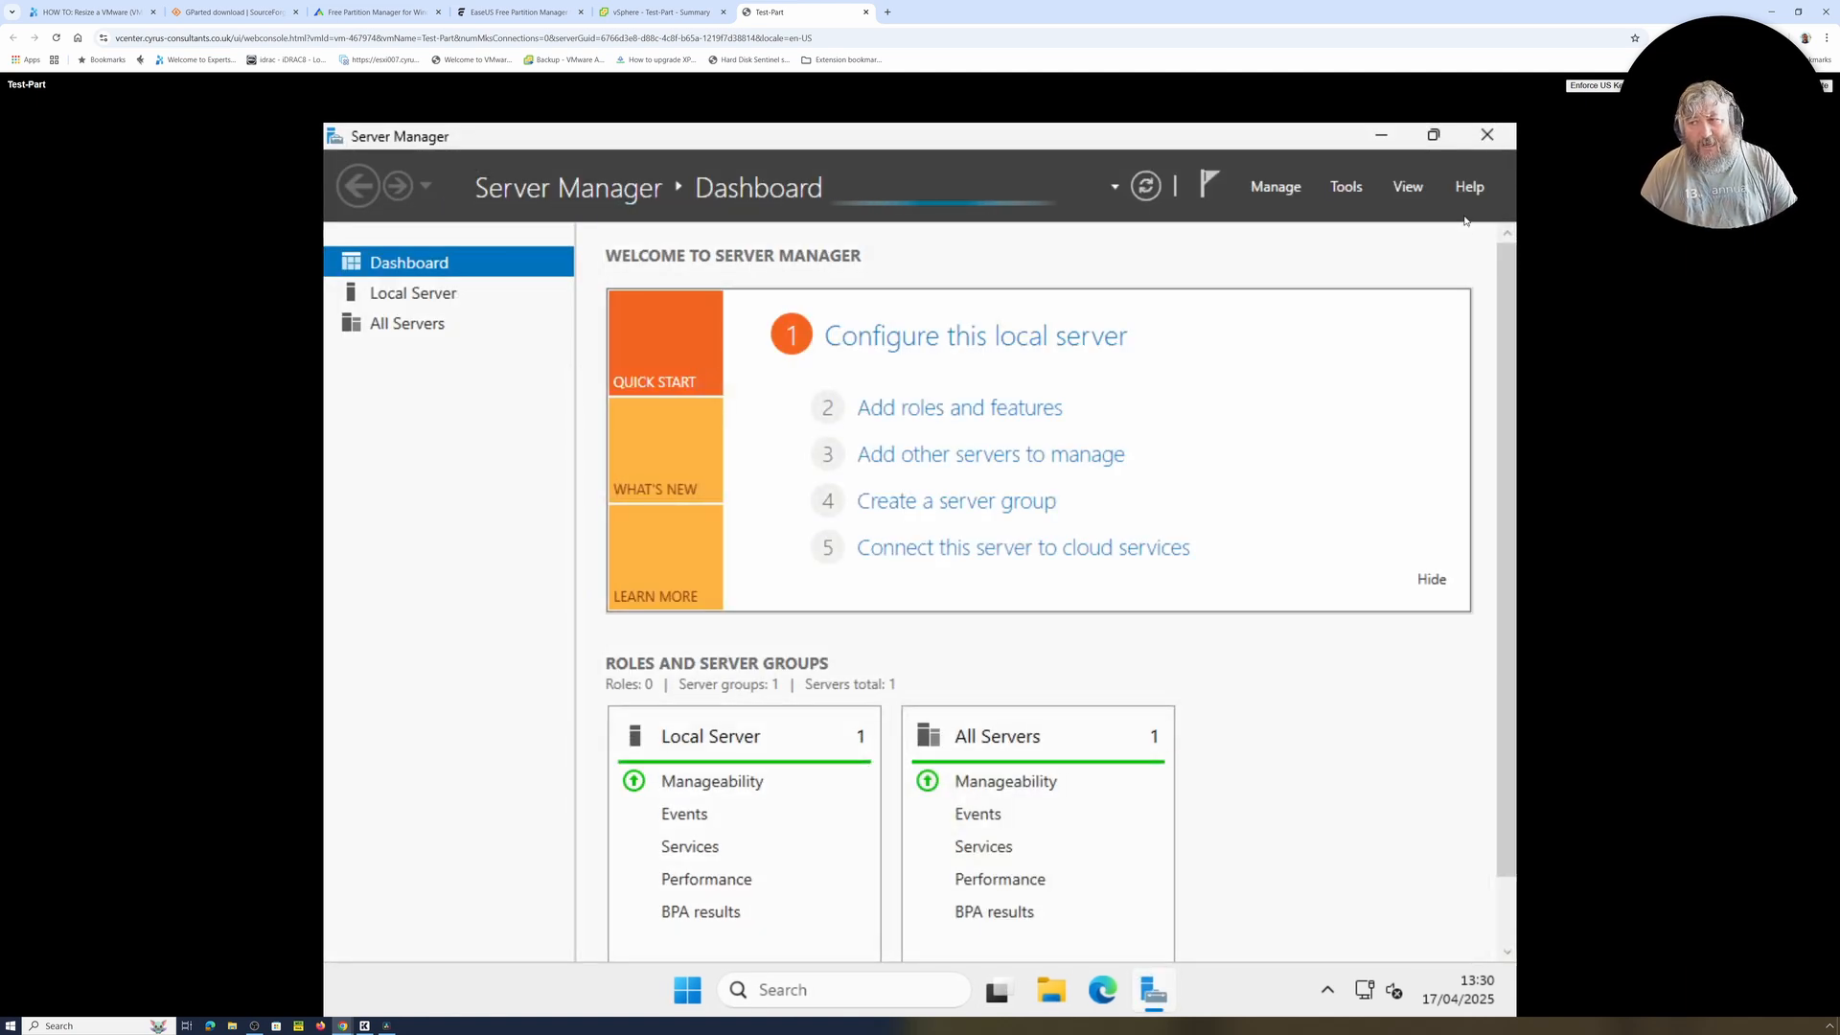
pyautogui.click(1487, 137)
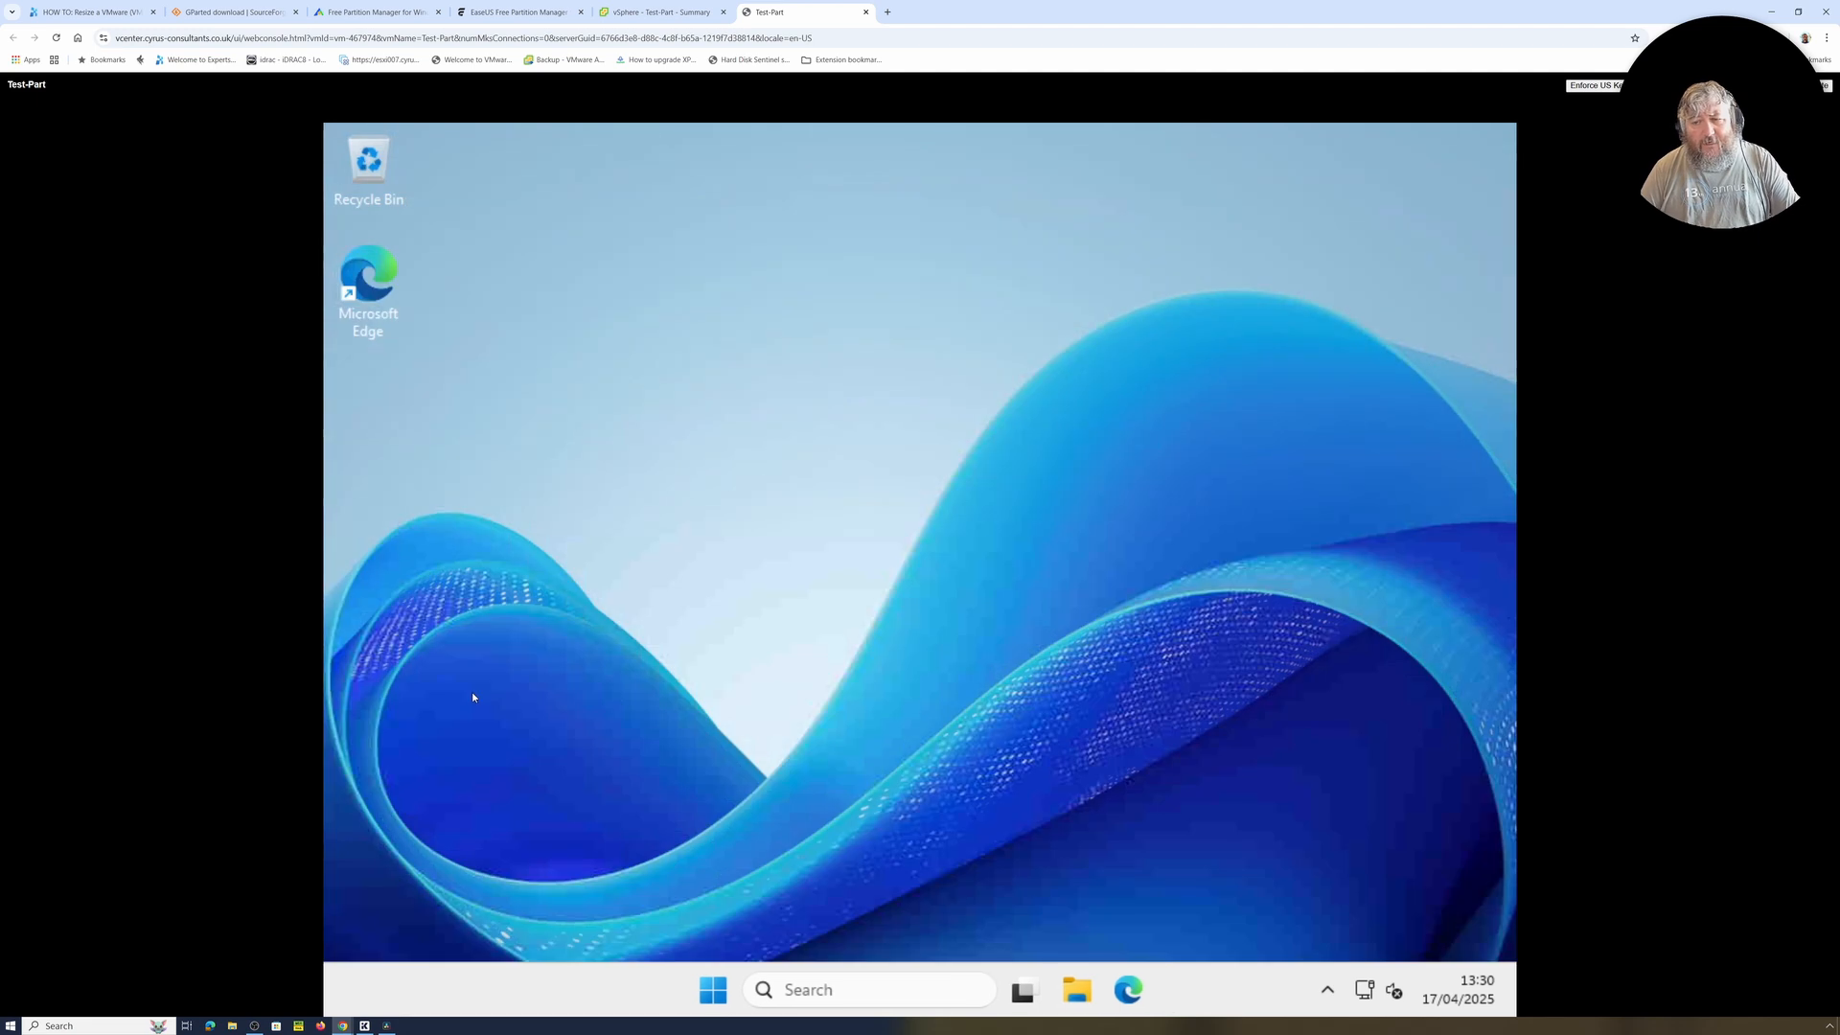
# Open Disk Management in a maximized window and examine the C: volume and the recovery partition on Disk 0
pyautogui.rightClick(720, 989)
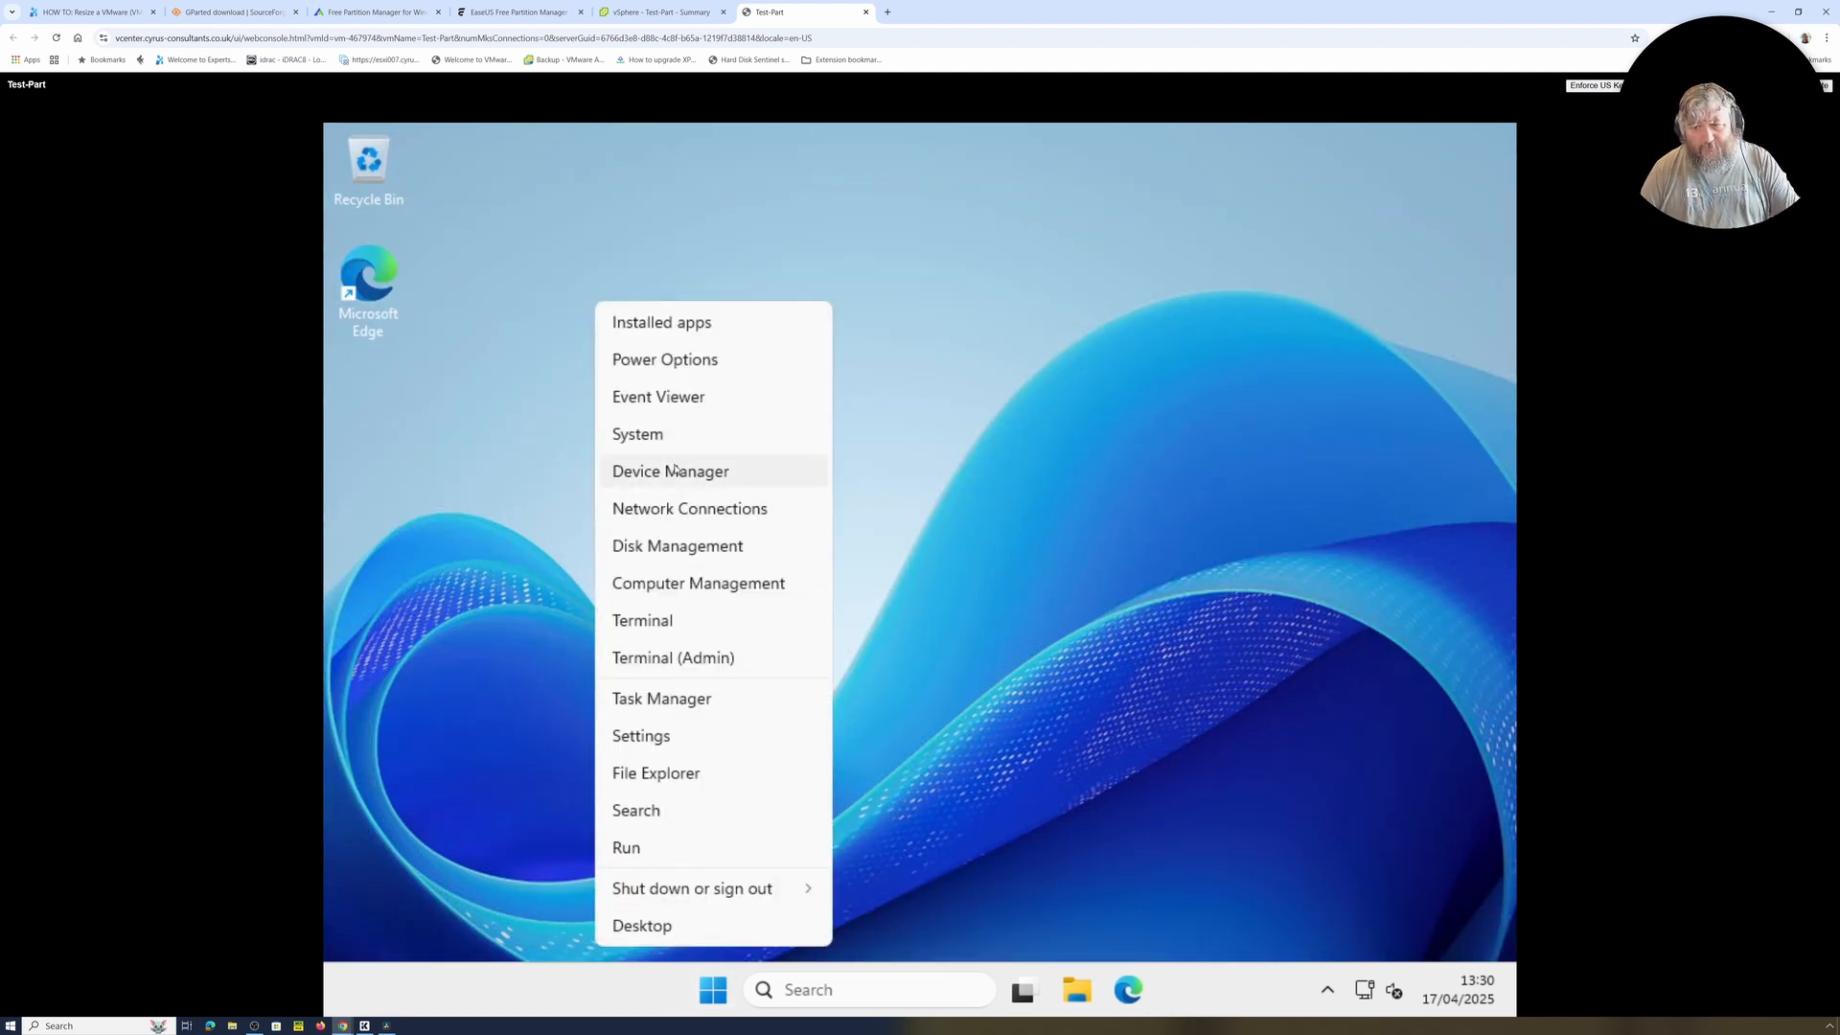
pyautogui.click(695, 549)
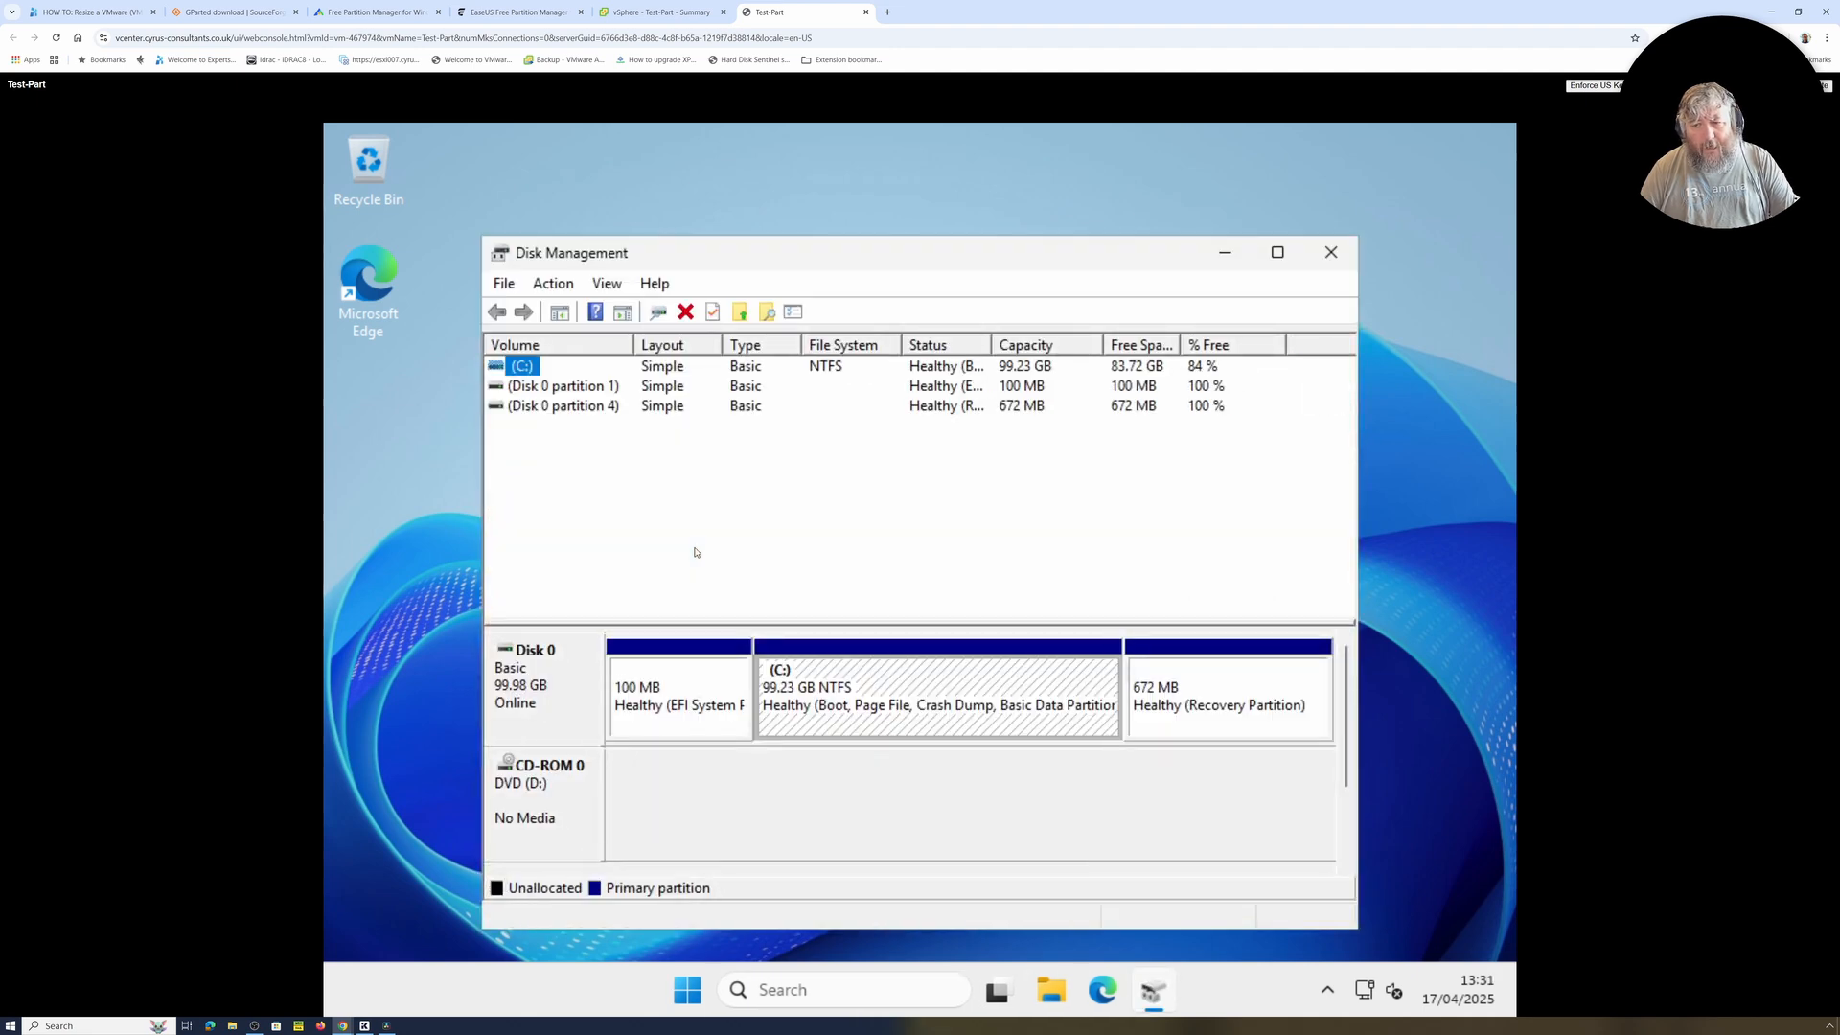
pyautogui.click(1278, 253)
pyautogui.click(741, 587)
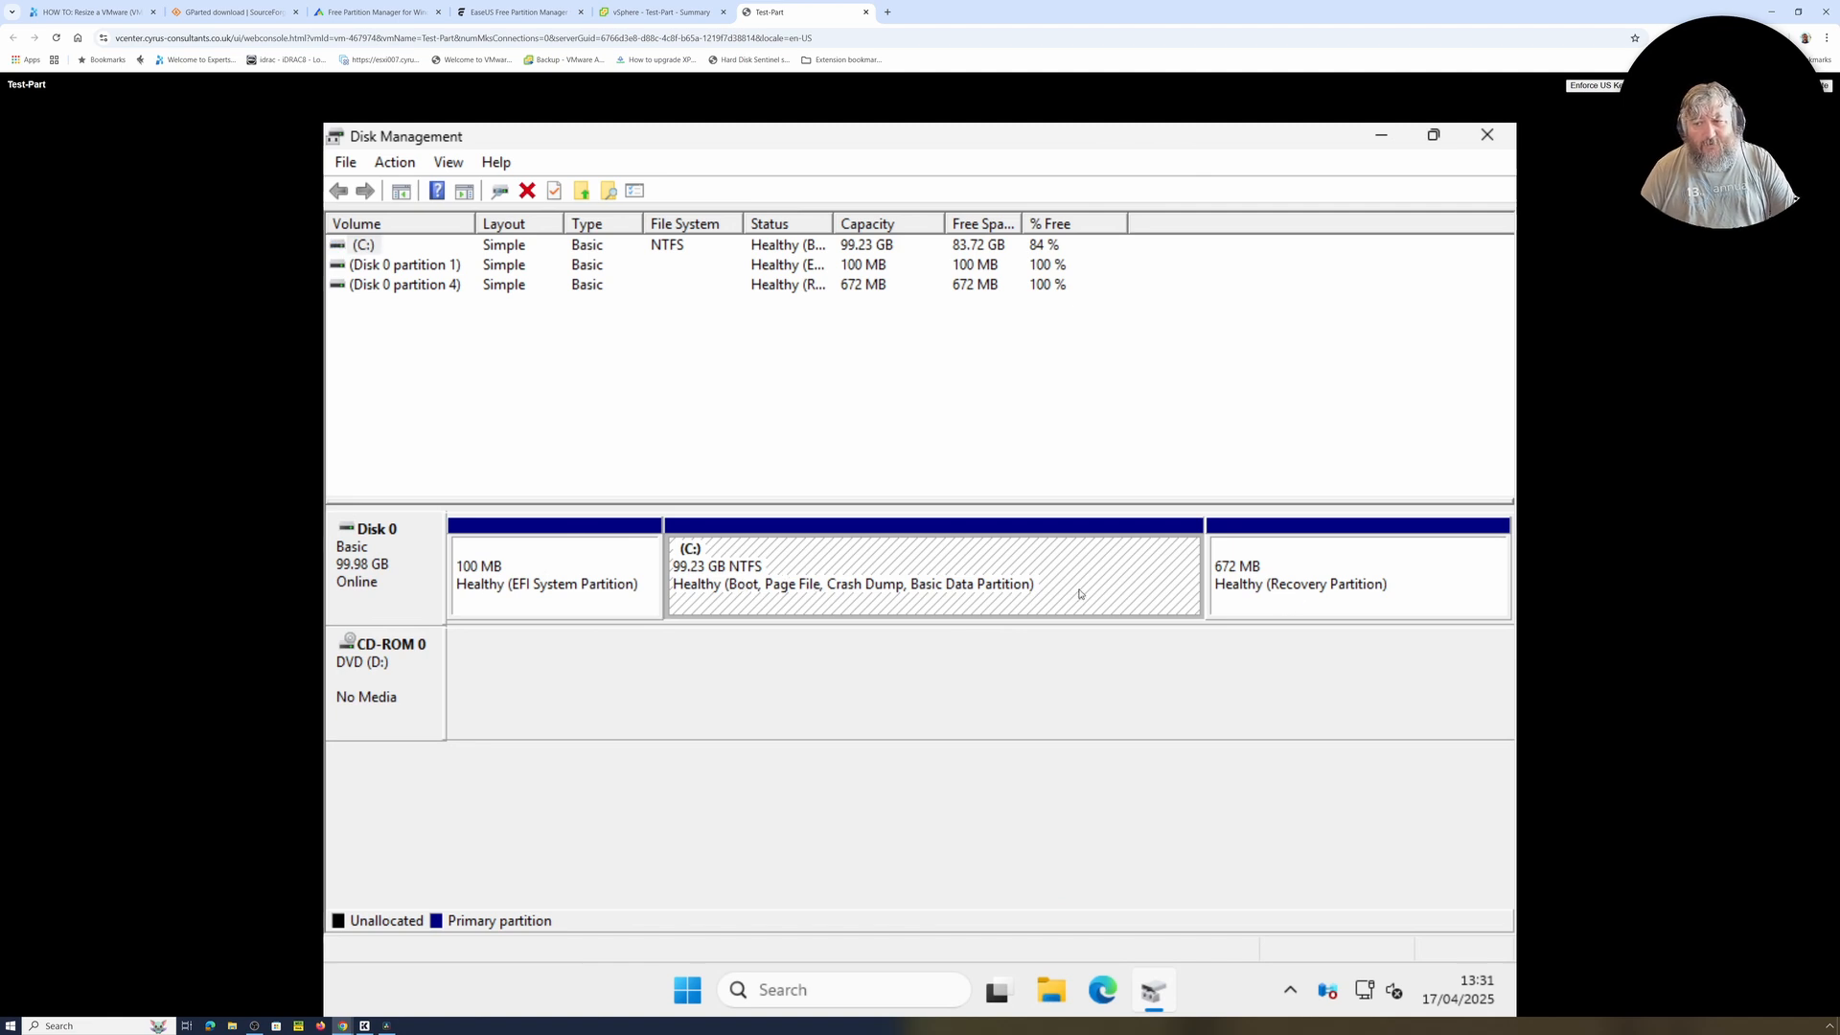
pyautogui.click(1294, 580)
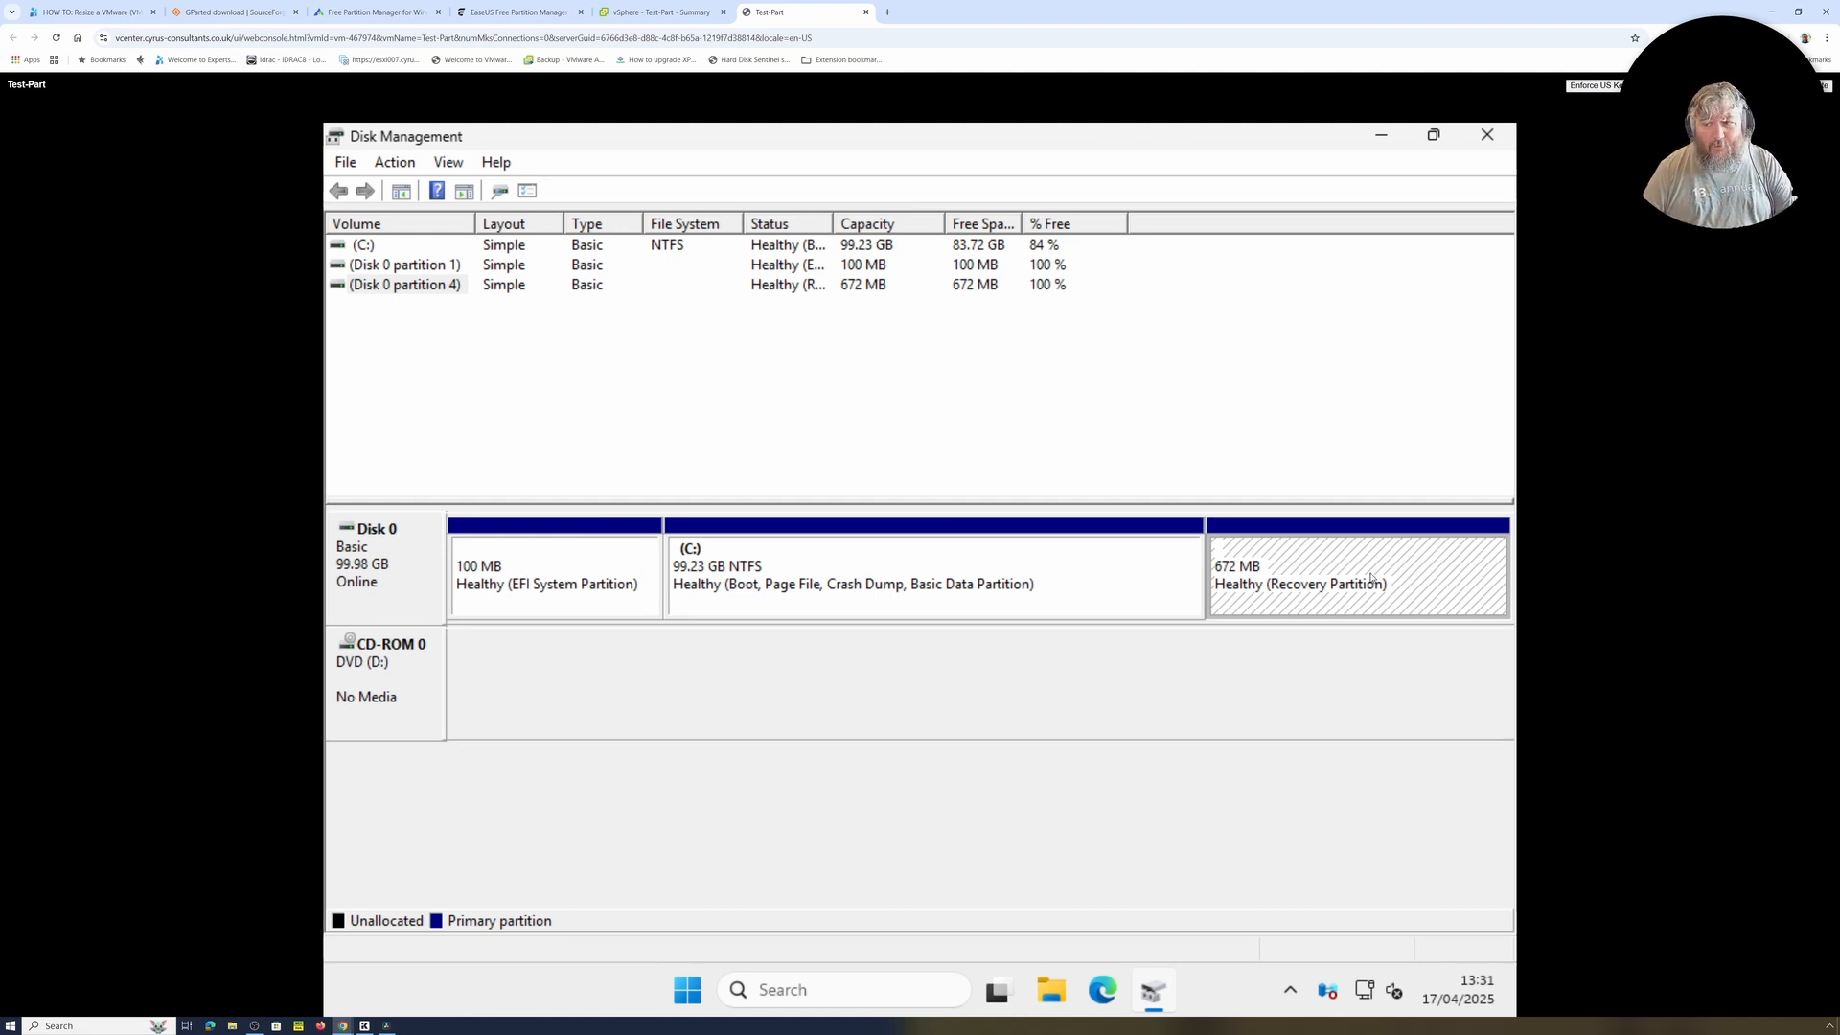
pyautogui.click(910, 583)
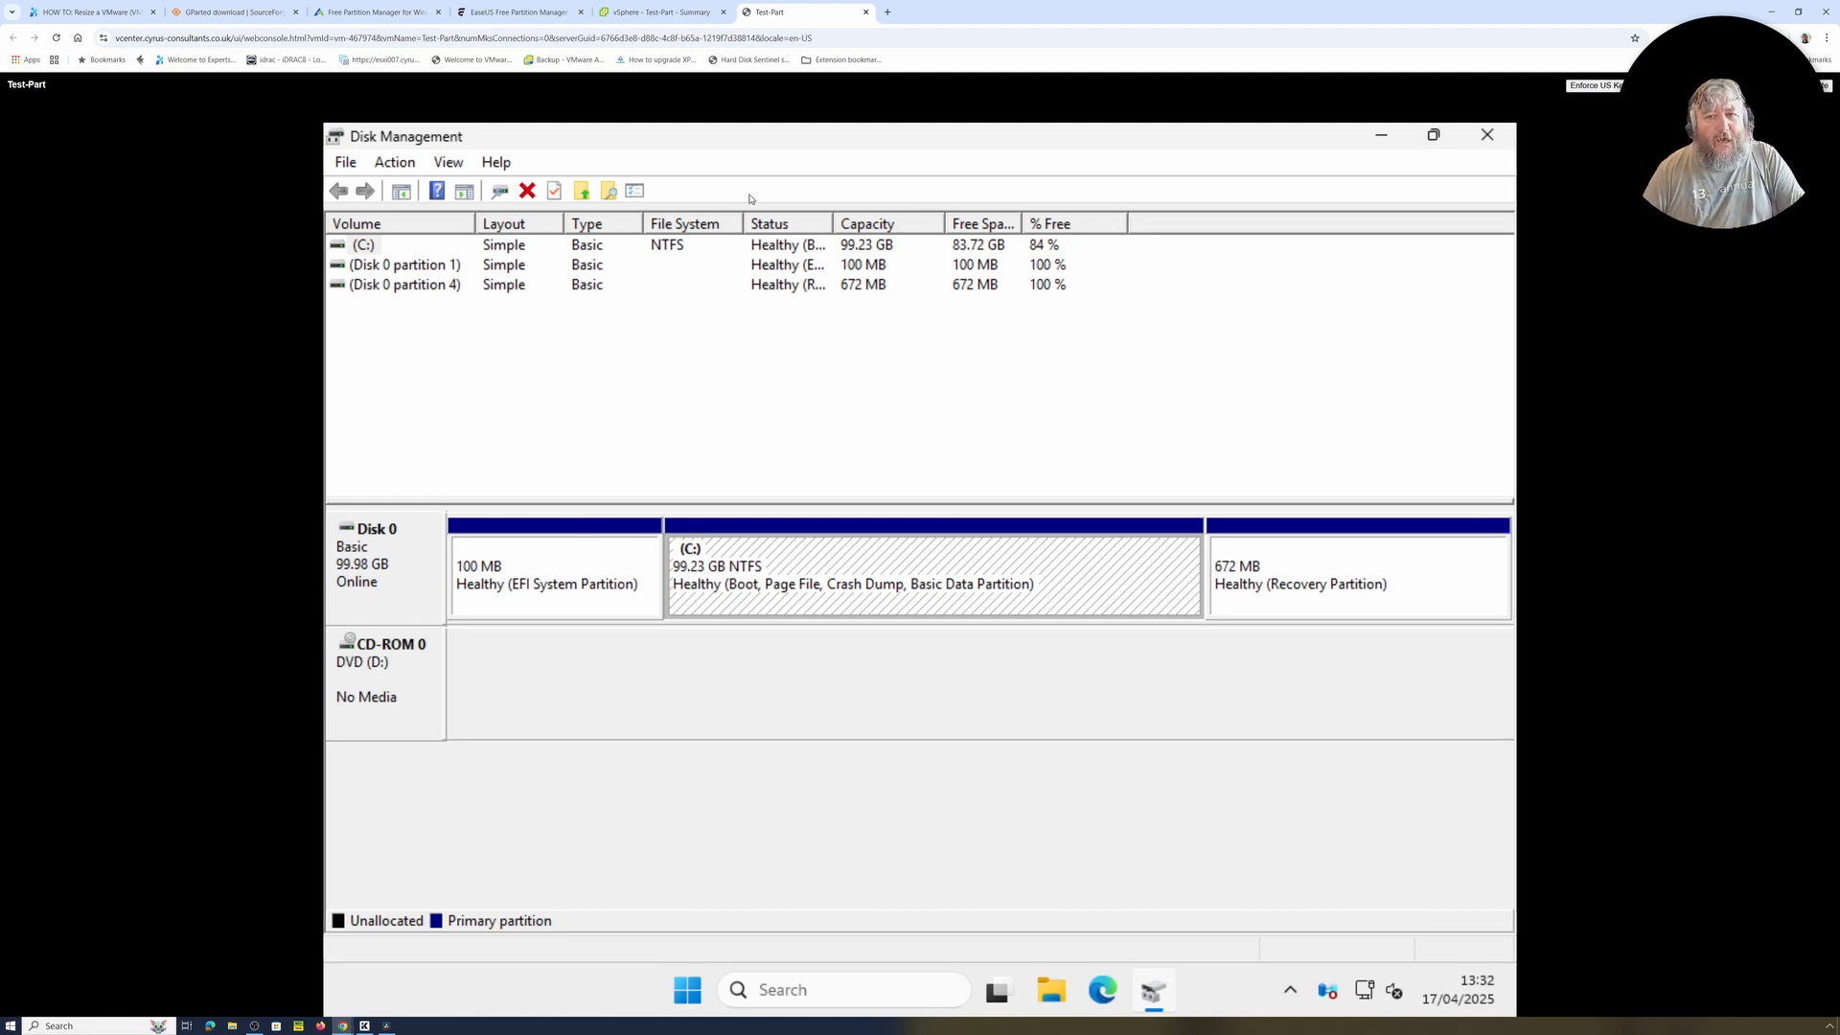
# Review the AOMEI Partition Assistant Standard and EaseUS Partition Master Free web pages as alternative partitioning tools, ending on AOMEI
pyautogui.click(364, 14)
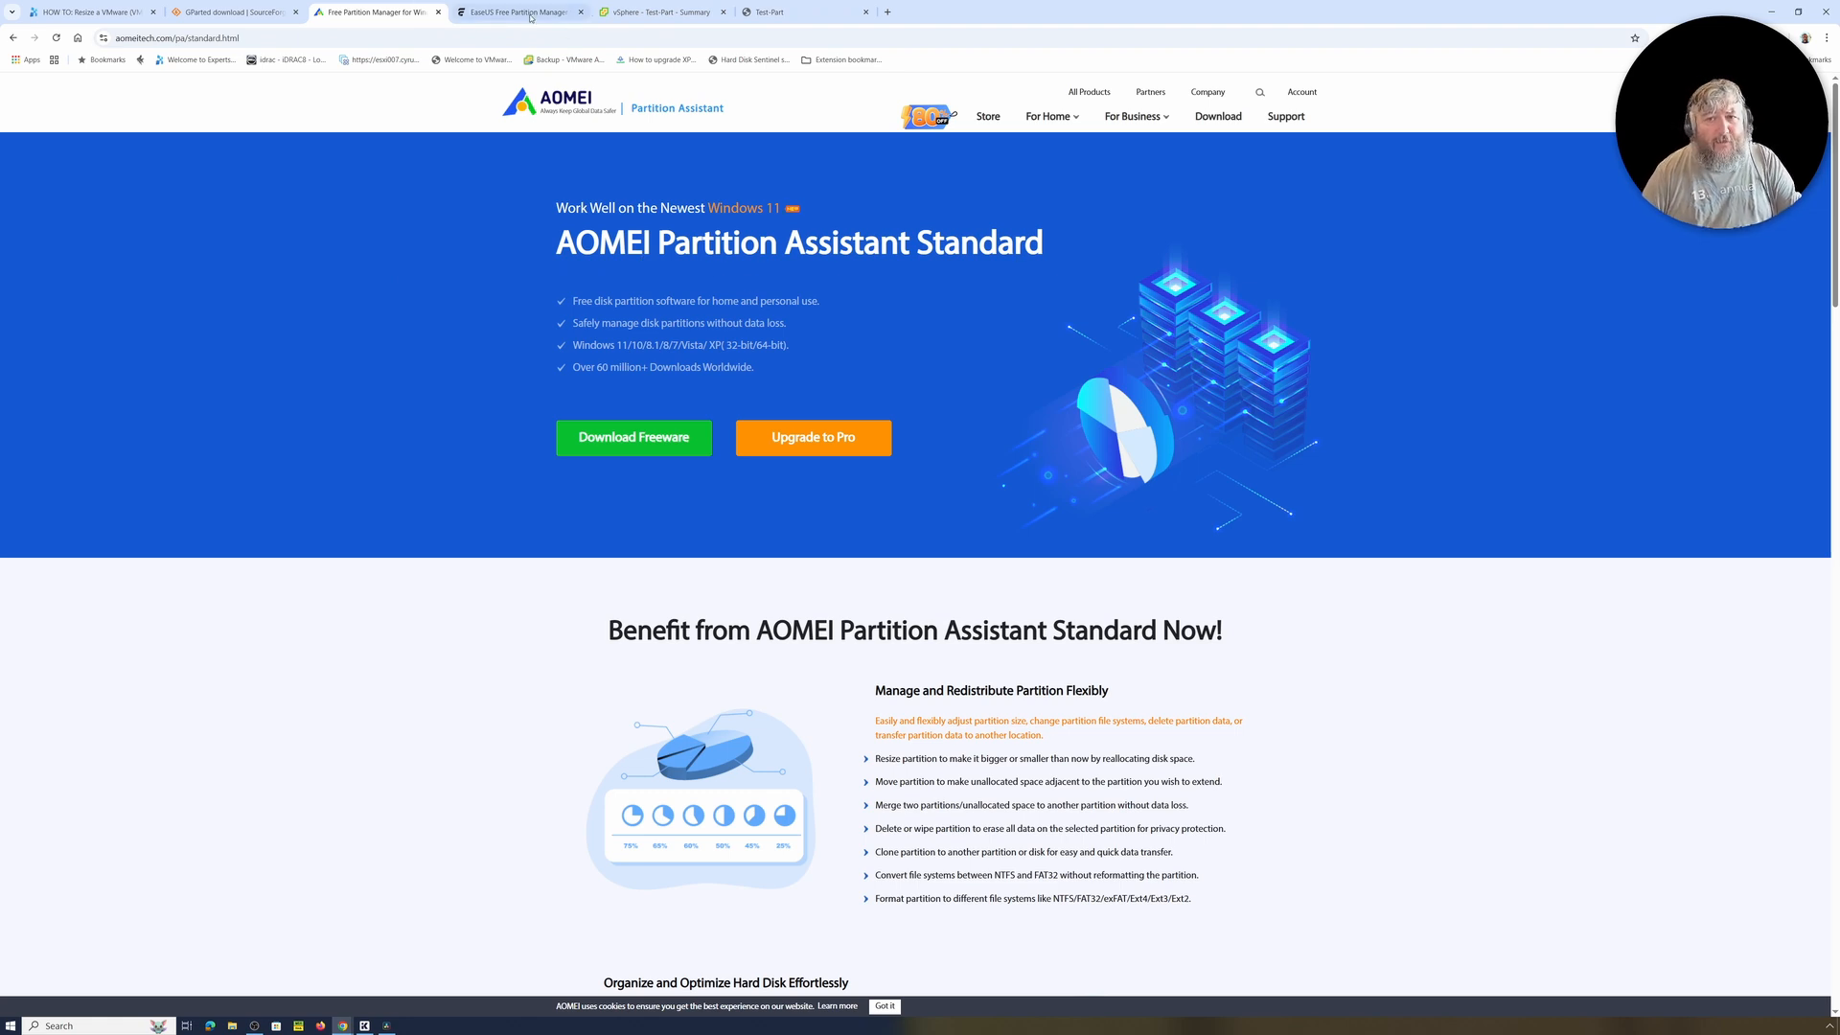
pyautogui.click(471, 12)
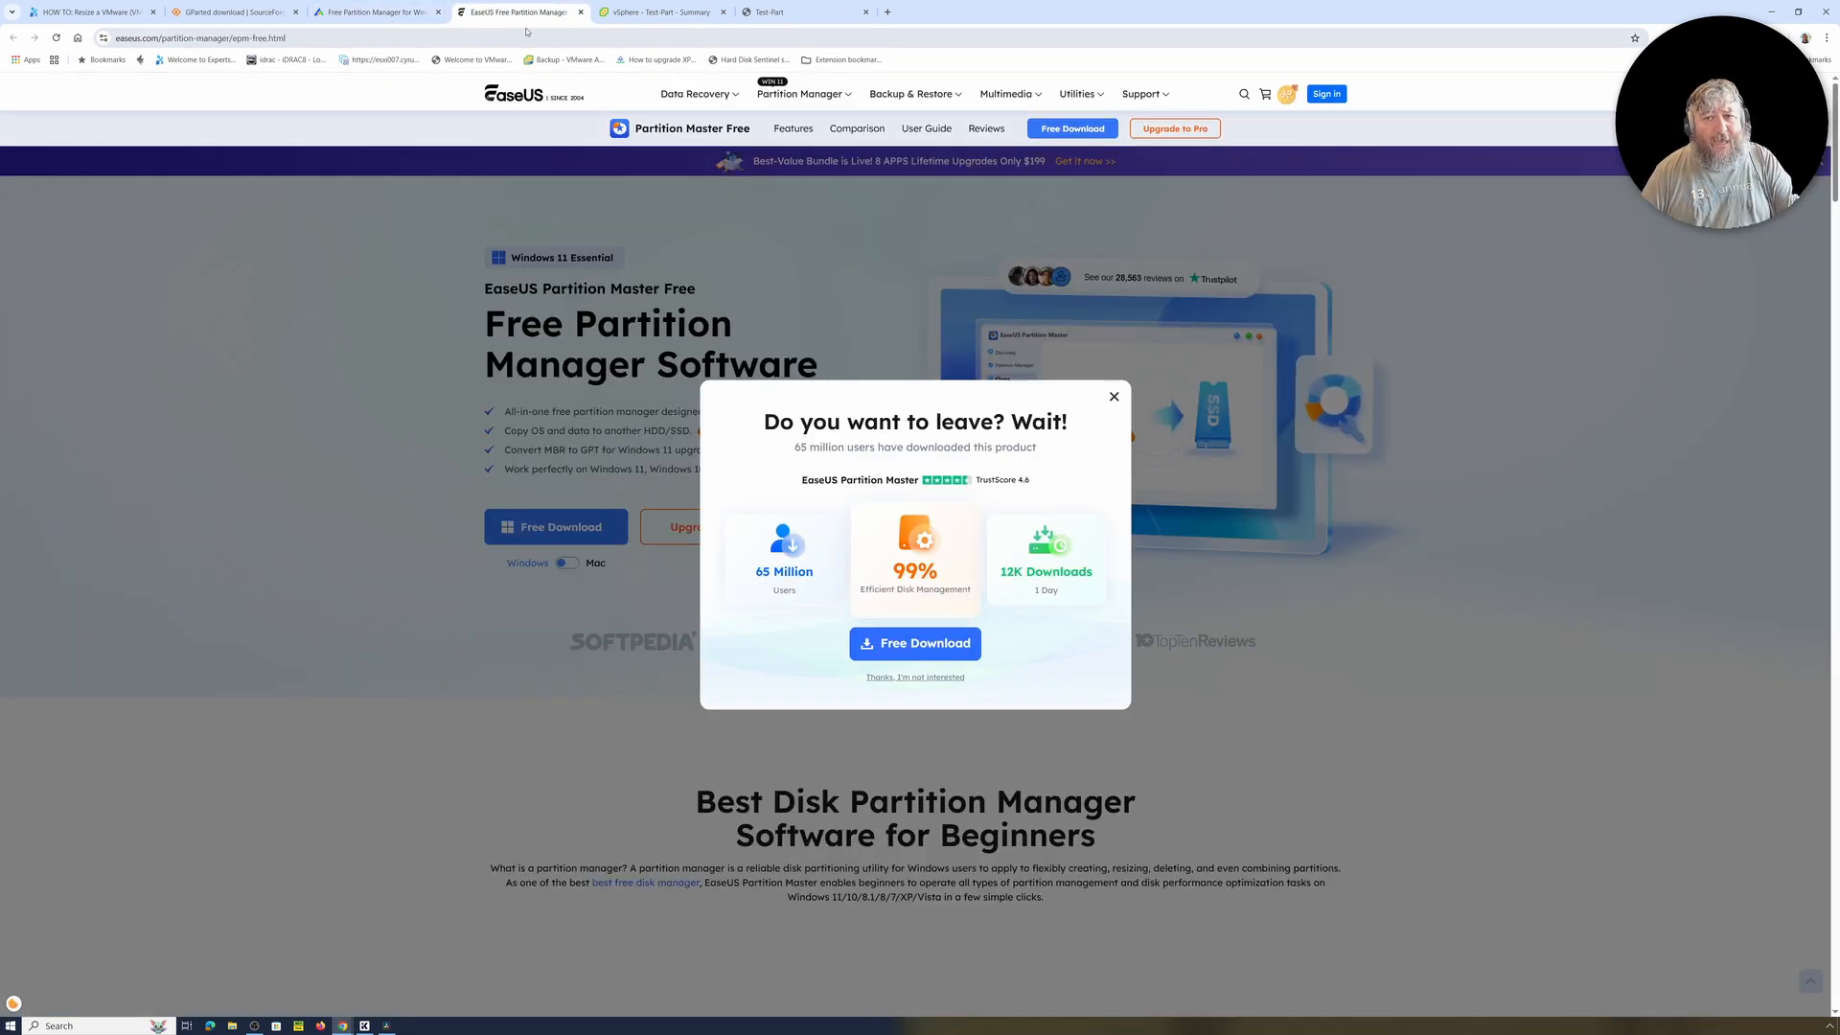
pyautogui.click(378, 14)
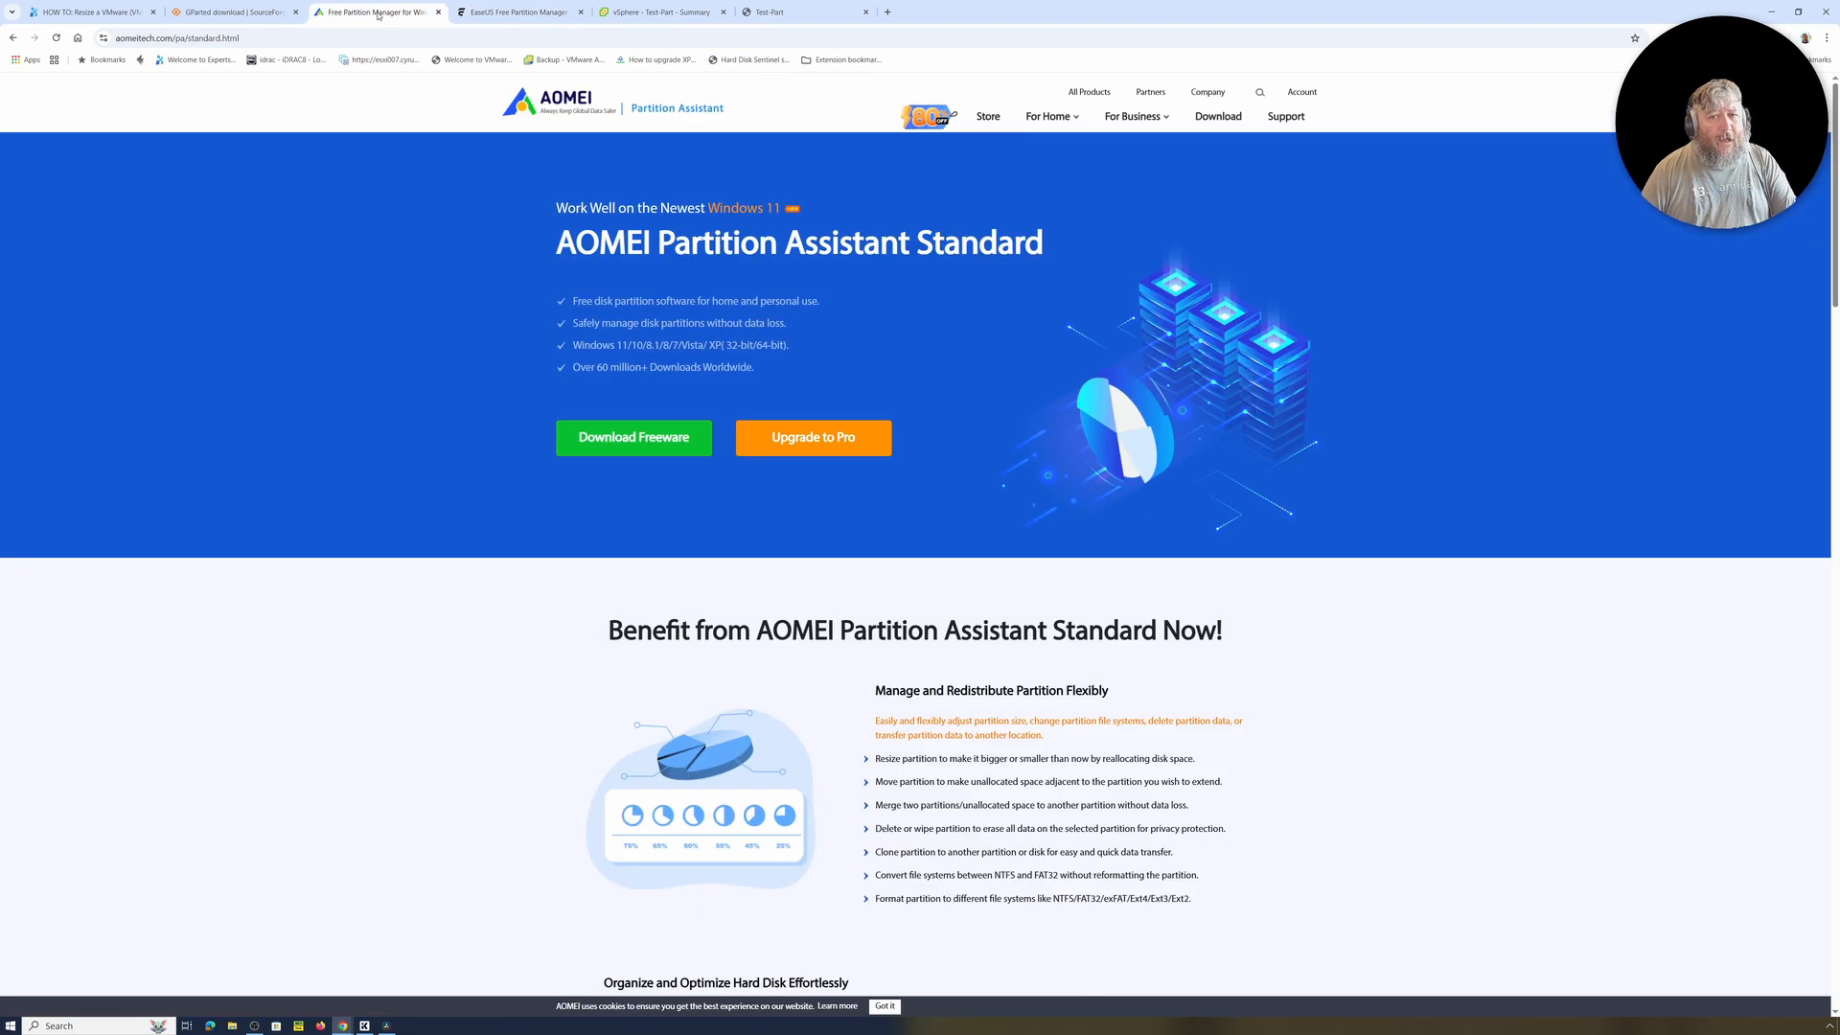